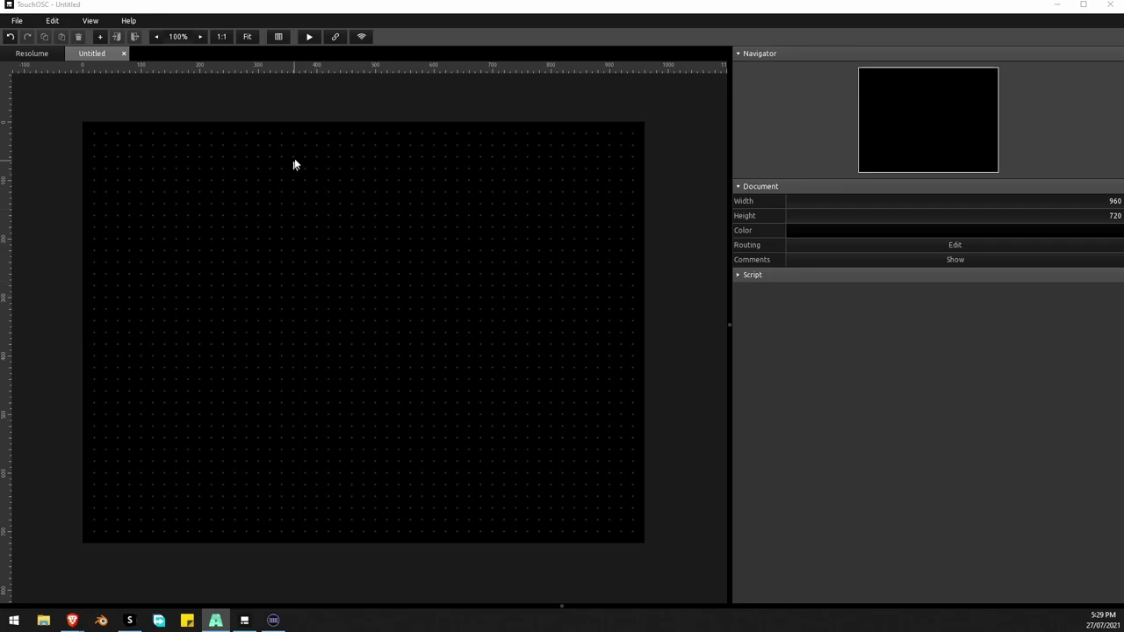
Open the connection settings and show the OSC connections
click(335, 36)
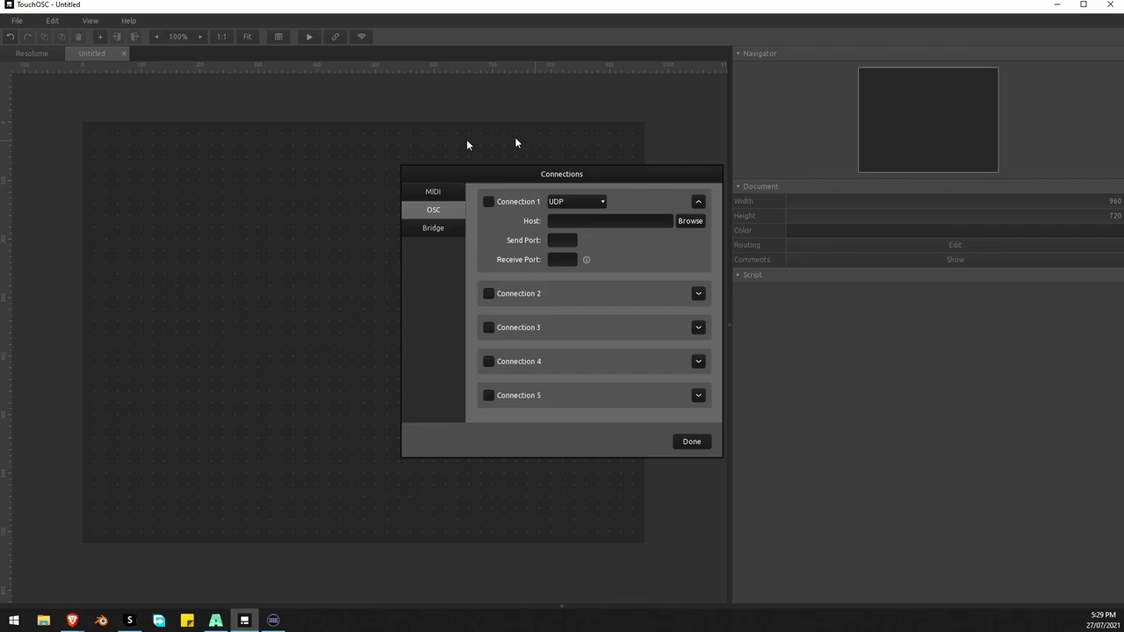
click(449, 195)
click(445, 213)
click(445, 225)
click(444, 210)
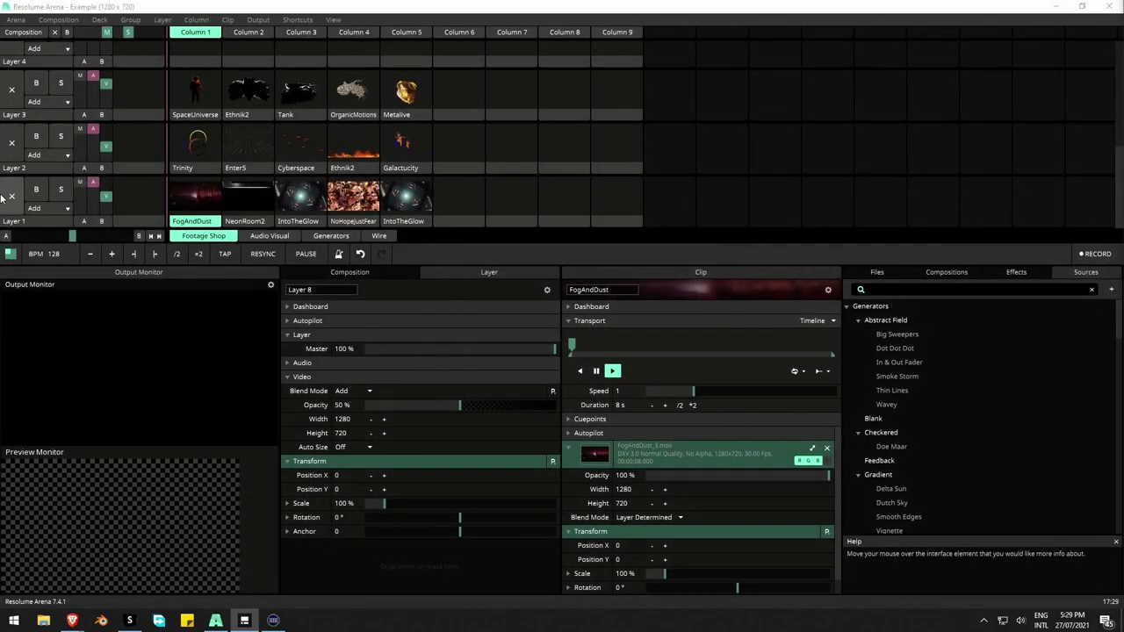
Switch to Resolume Arena and enable OSC output in its OSC preferences, with outgoing port 7801
click(16, 21)
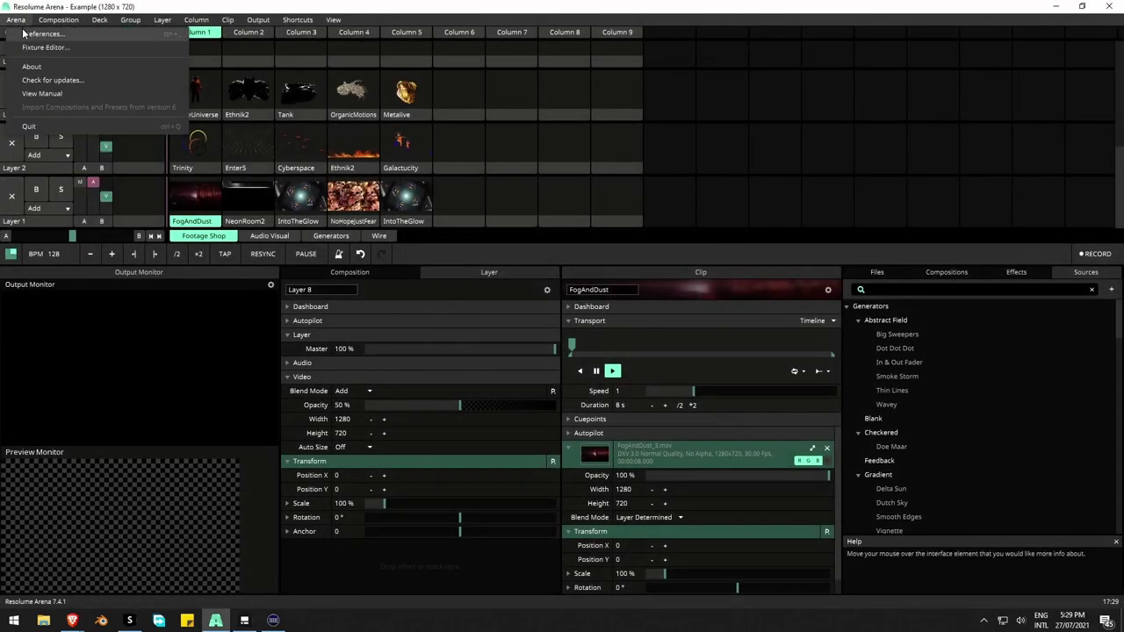
click(42, 33)
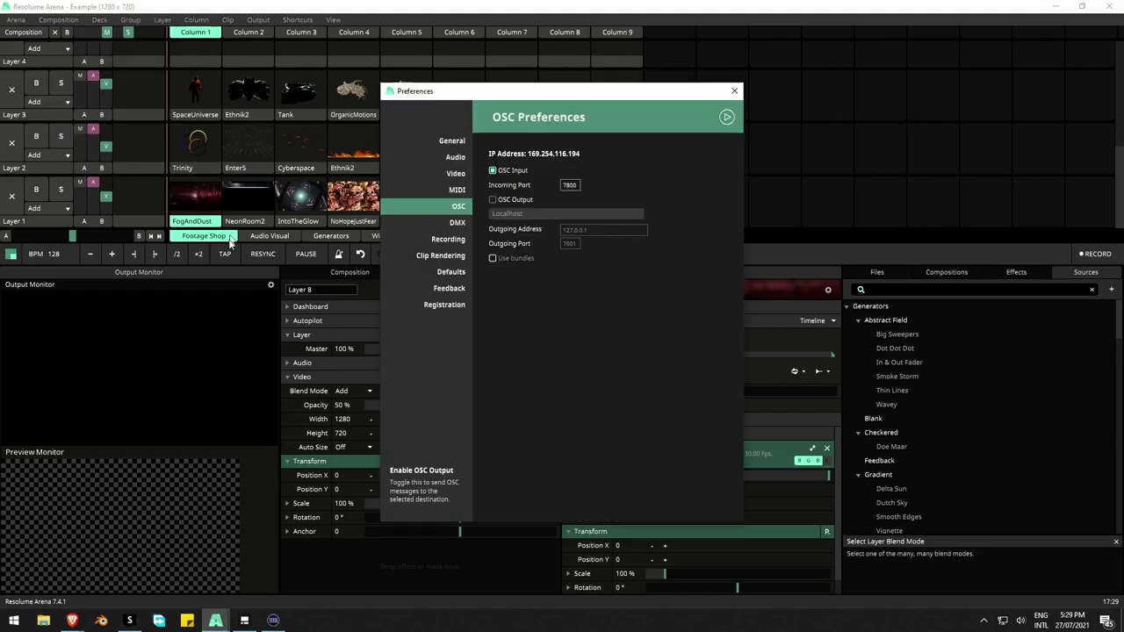
click(494, 200)
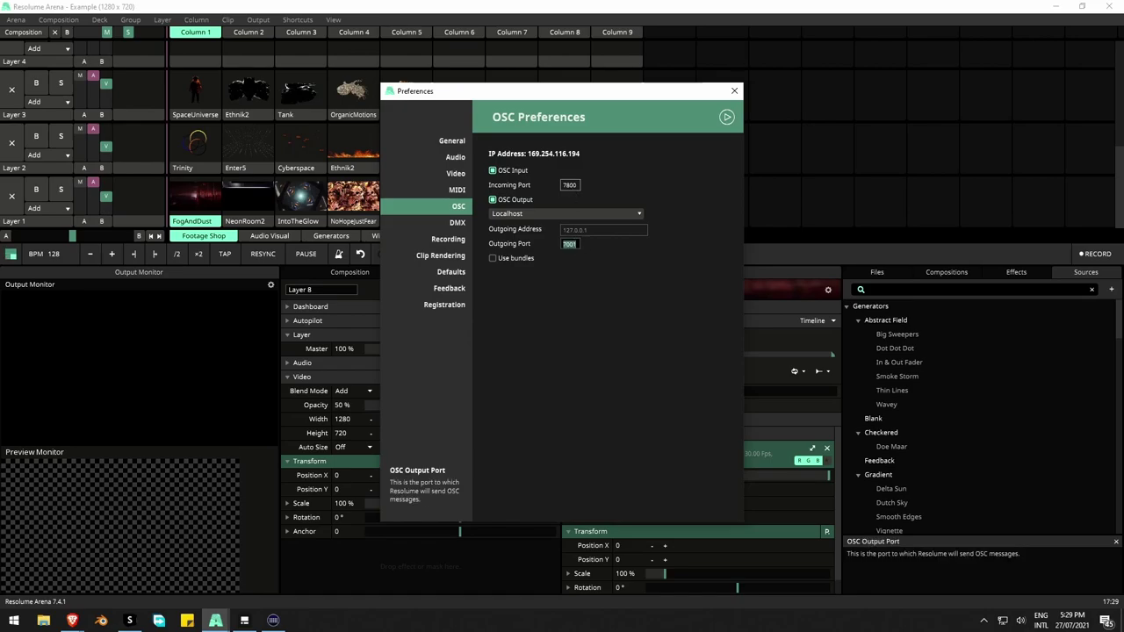
text(801)
Expand the list of incoming OSC traffic in the preferences, clear it and move the preferences window aside
click(727, 117)
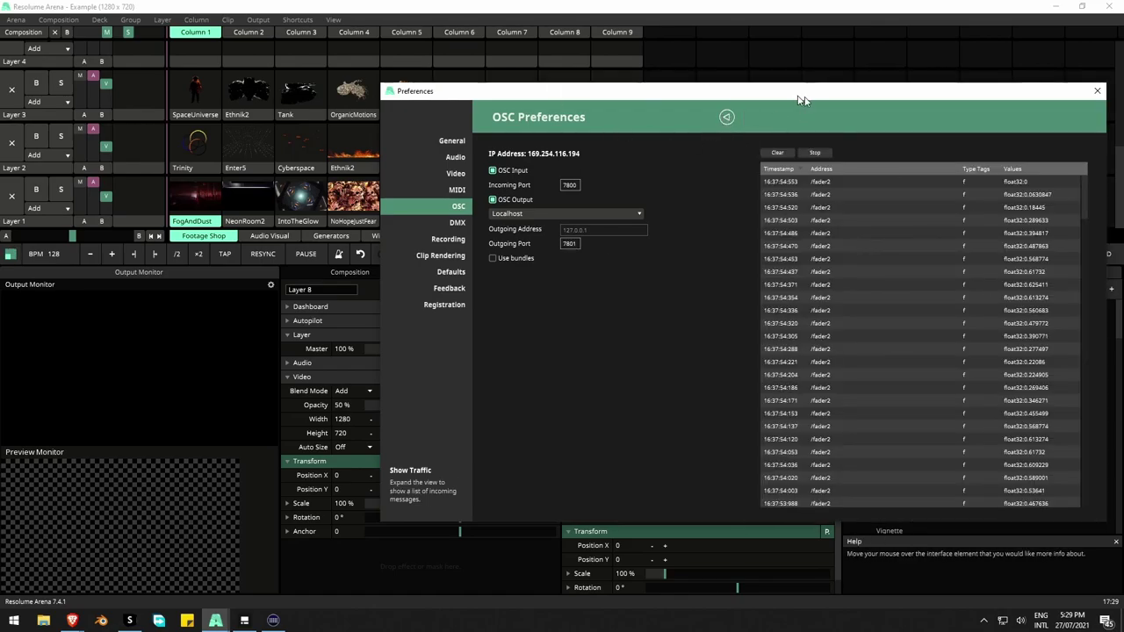
click(777, 152)
drag(846, 91, 656, 74)
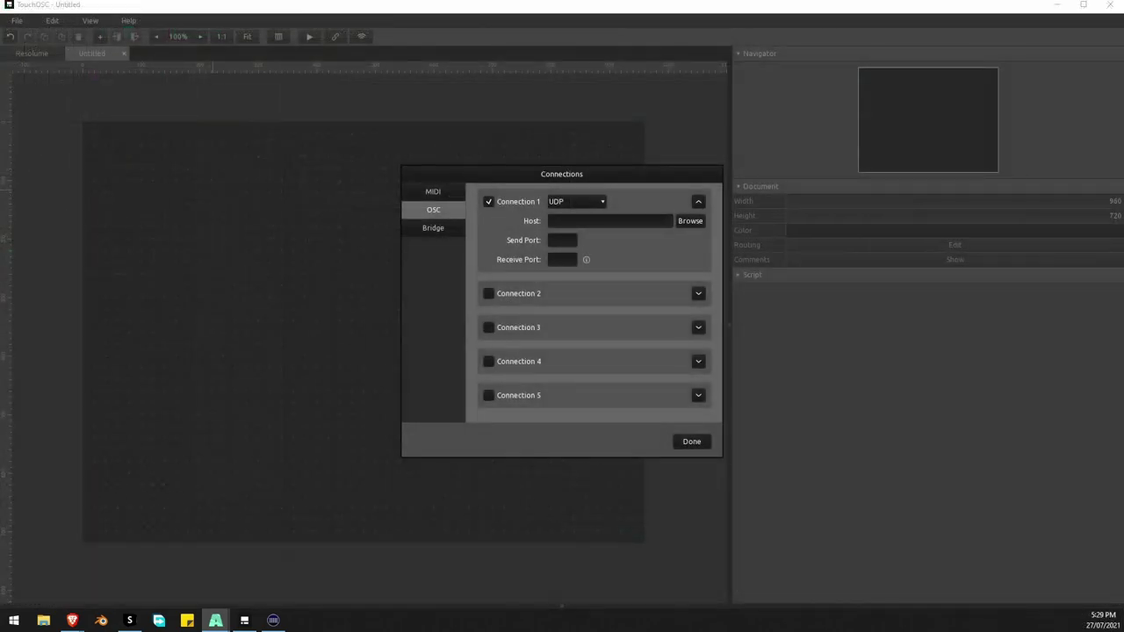
In TouchOSC, enable Connection 1 with the detected Resolume Arena host 192.168.1.95, send port 7800 and receive port 7801
click(550, 221)
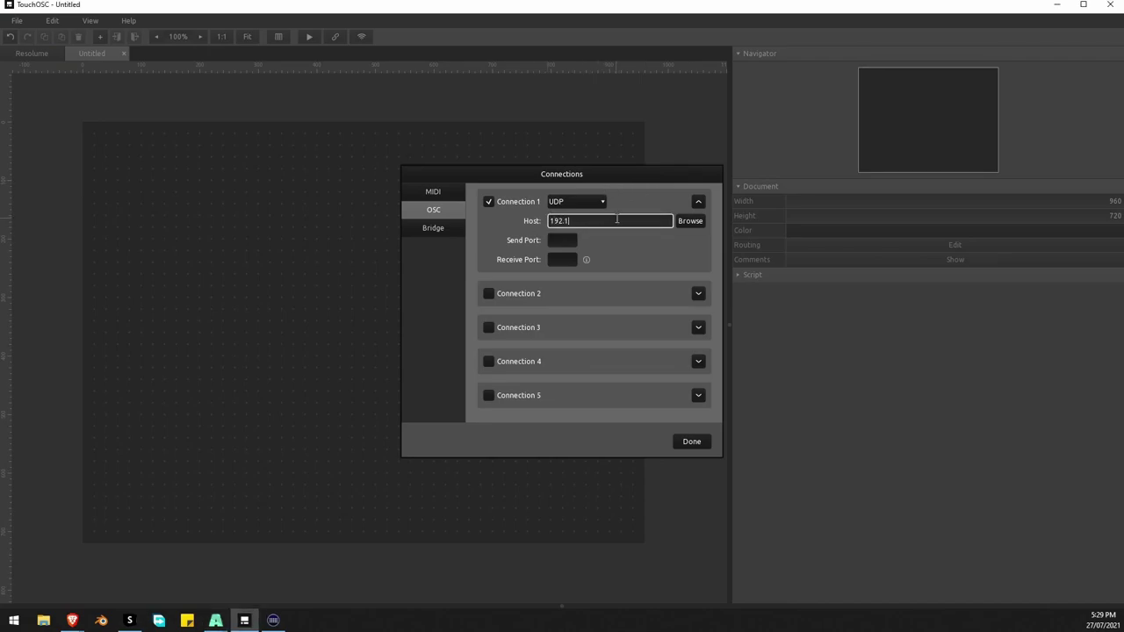
click(695, 222)
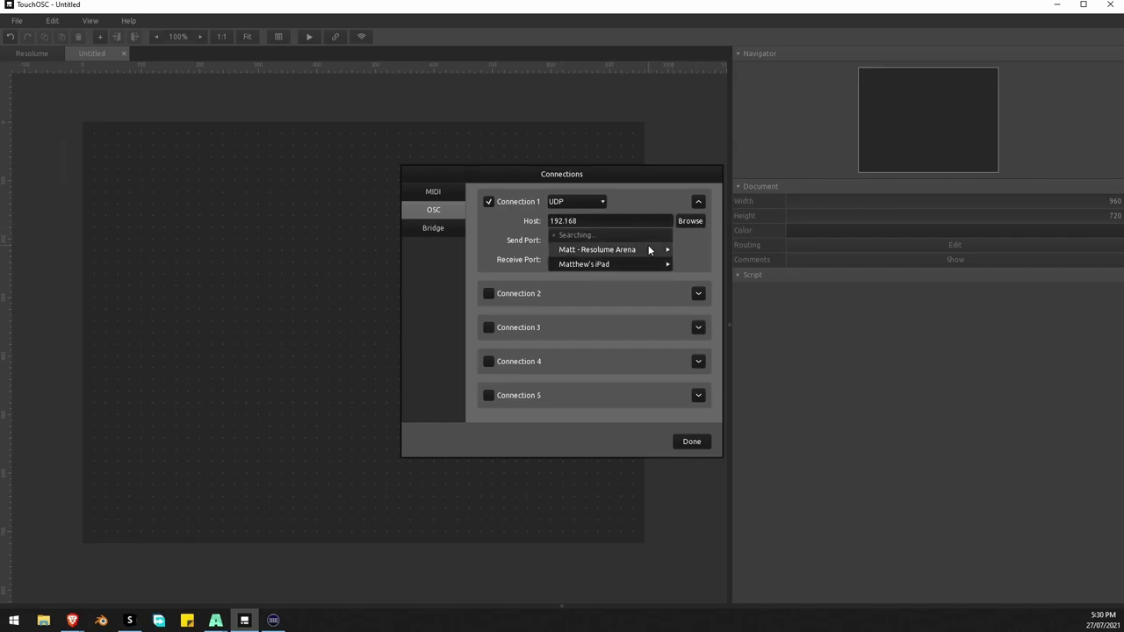
mouse_move(651, 250)
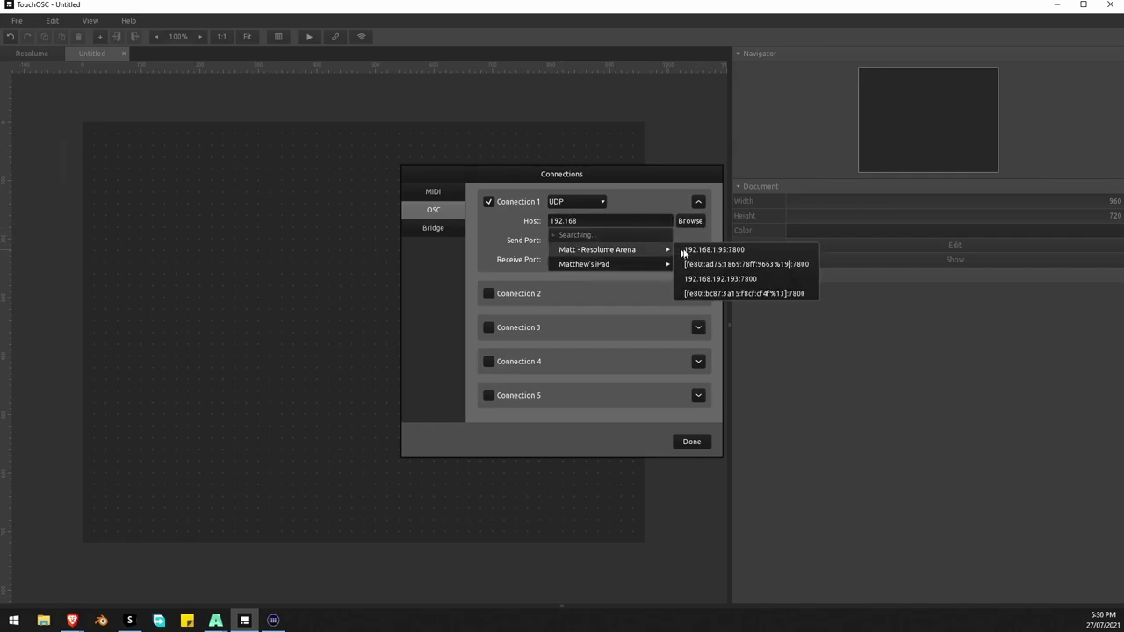
click(755, 251)
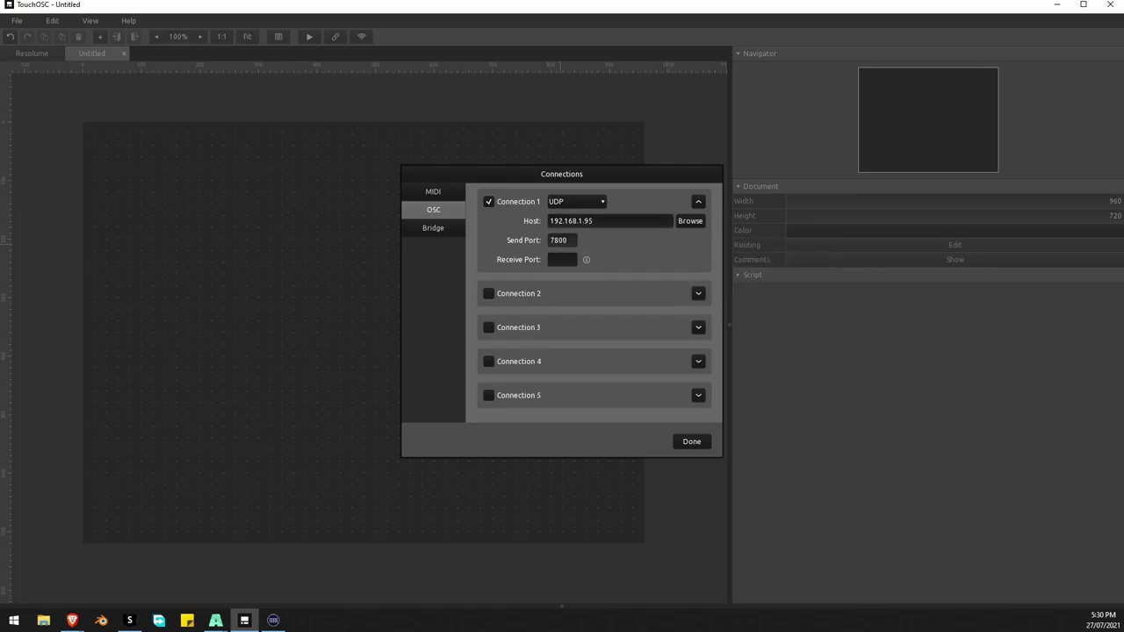
click(563, 260)
text(7801)
click(695, 443)
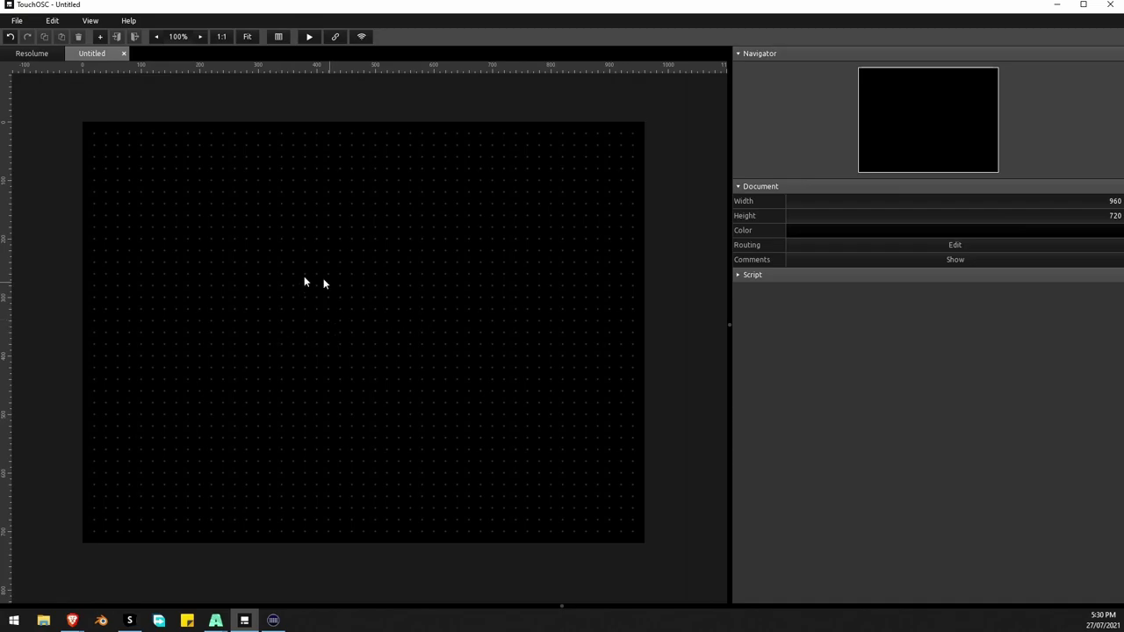
Create a fader in the left half of the canvas and enlarge it to about 103 wide by 362 high
right_click(210, 266)
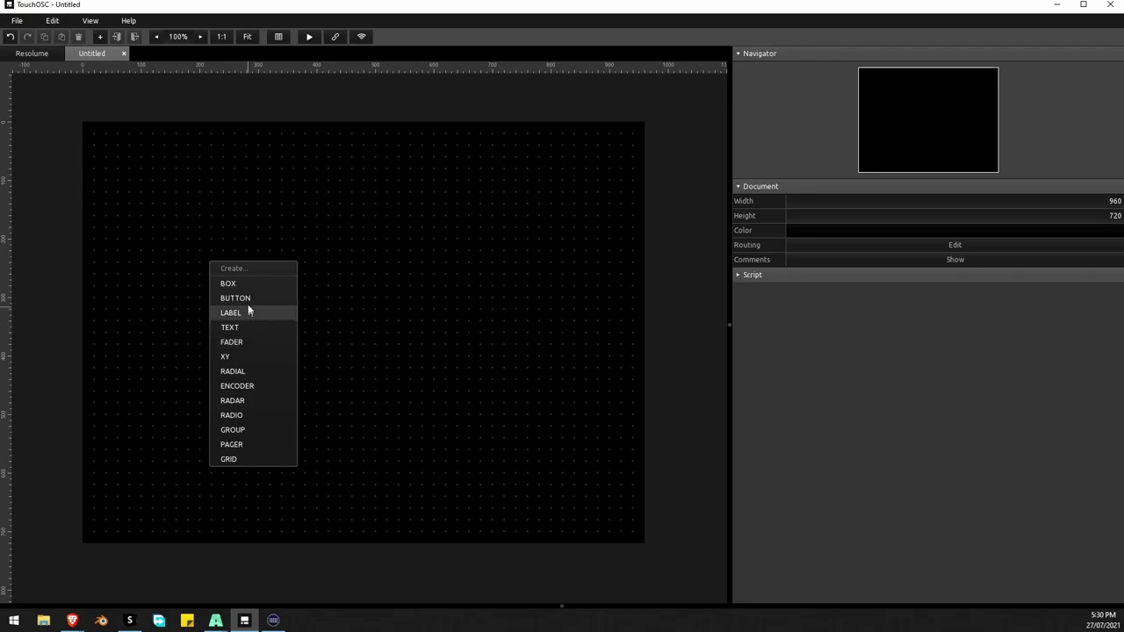
click(247, 344)
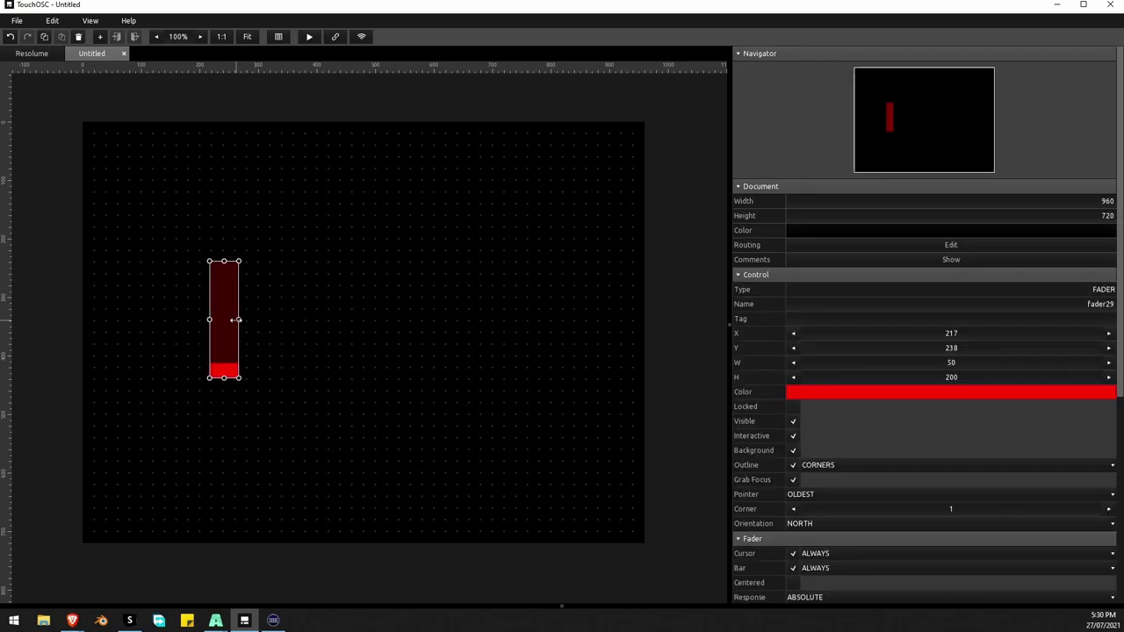
drag(238, 318, 270, 320)
drag(240, 375, 199, 333)
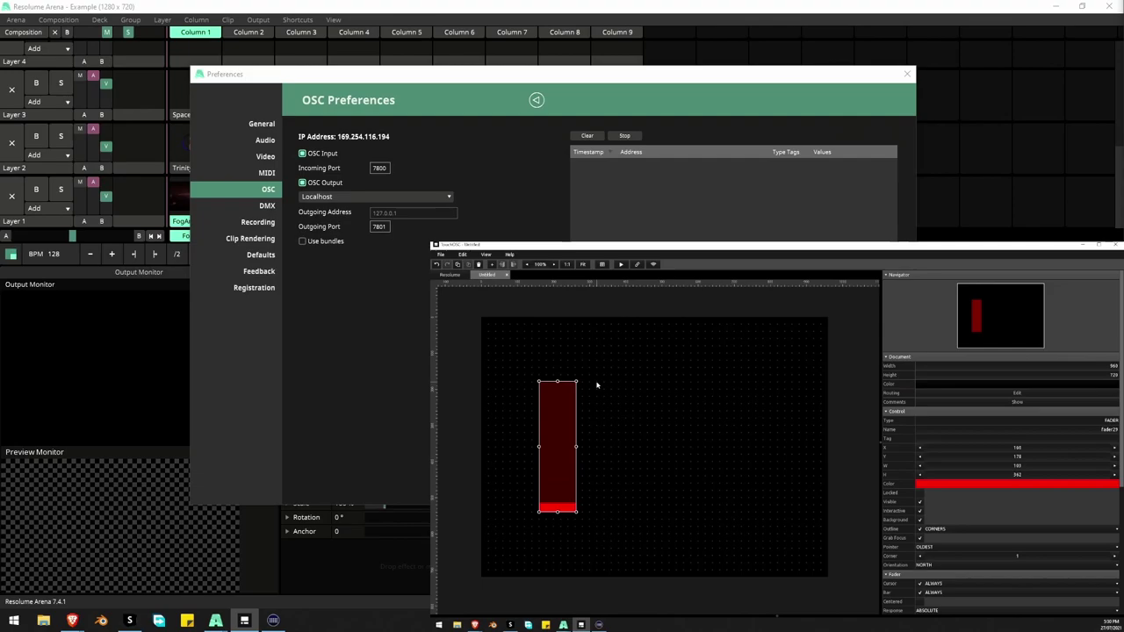
Run the layout and move the fader to test that its OSC messages reach Resolume Arena's traffic list
click(620, 265)
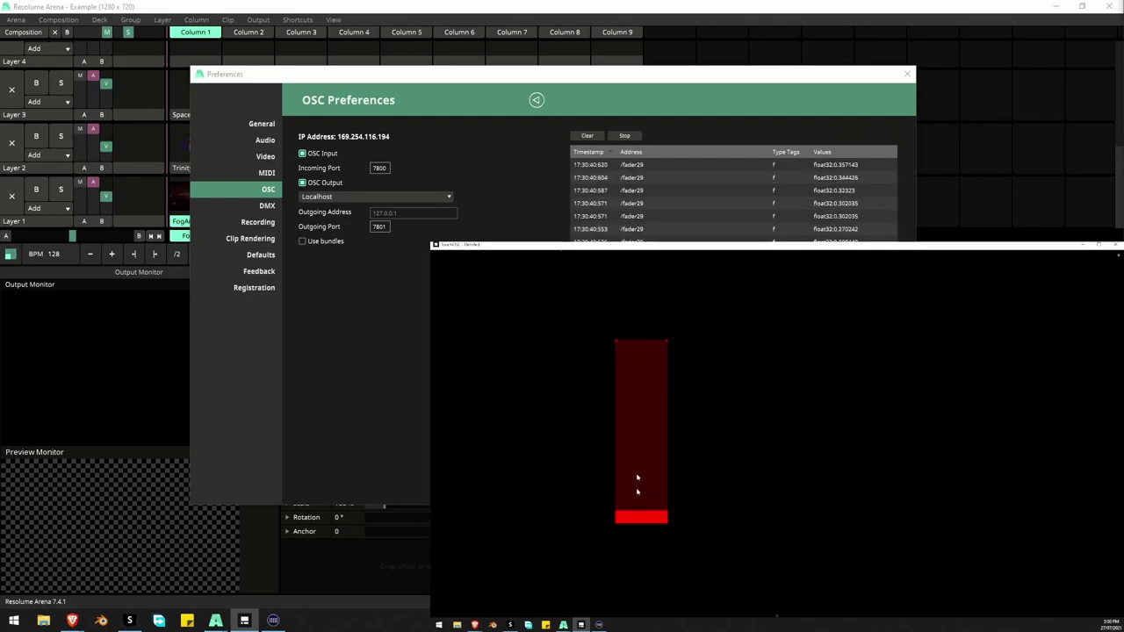
drag(638, 477, 659, 525)
drag(674, 74, 540, 28)
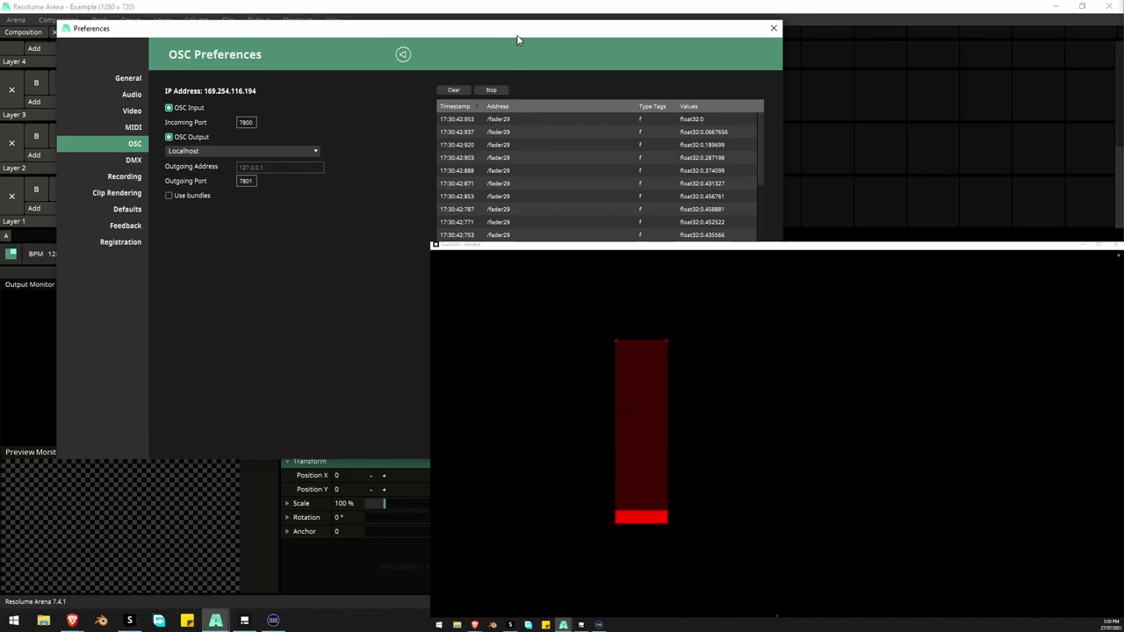
drag(517, 37, 655, 106)
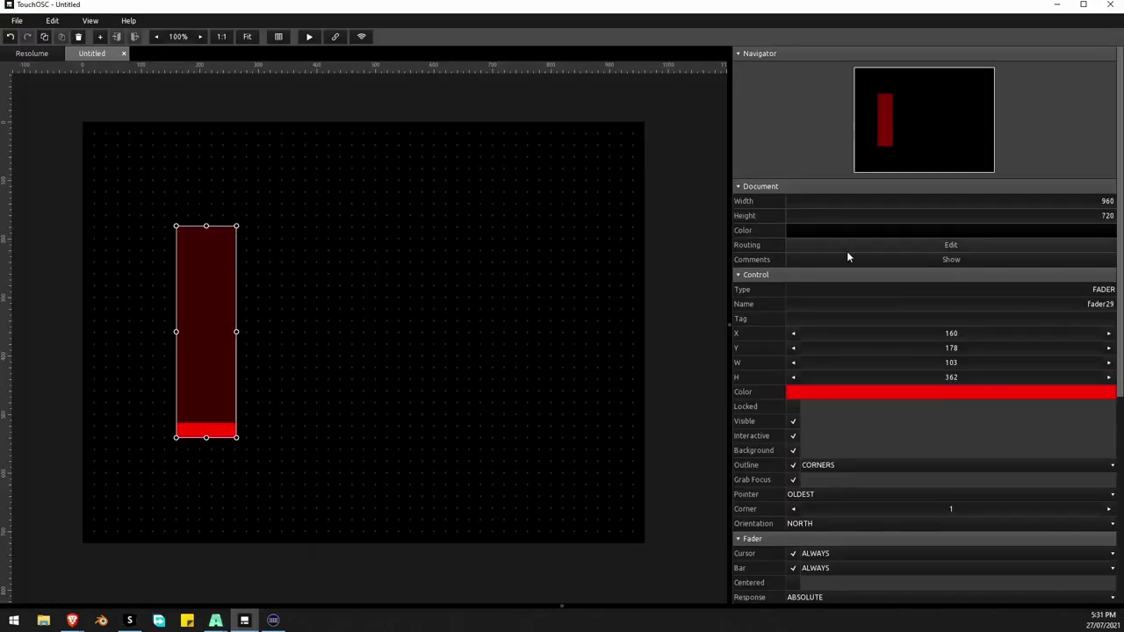
In the TouchOSC editor, remove the name and slash segments from the address of the fader's OSC message
scroll(913, 286, down, 6)
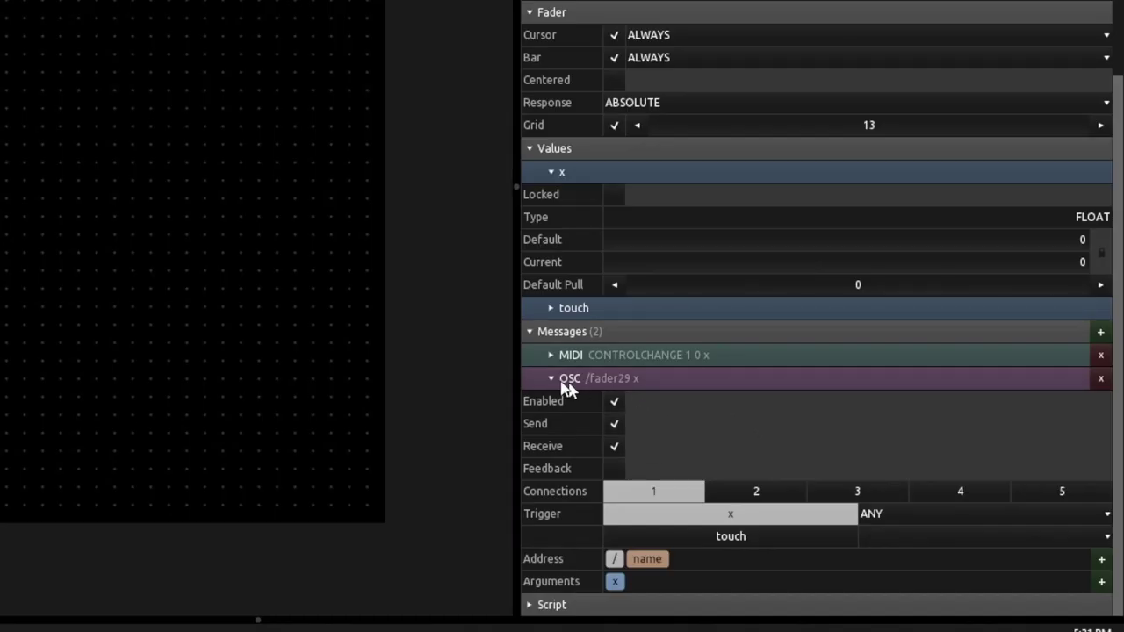
scroll(627, 395, up, 5)
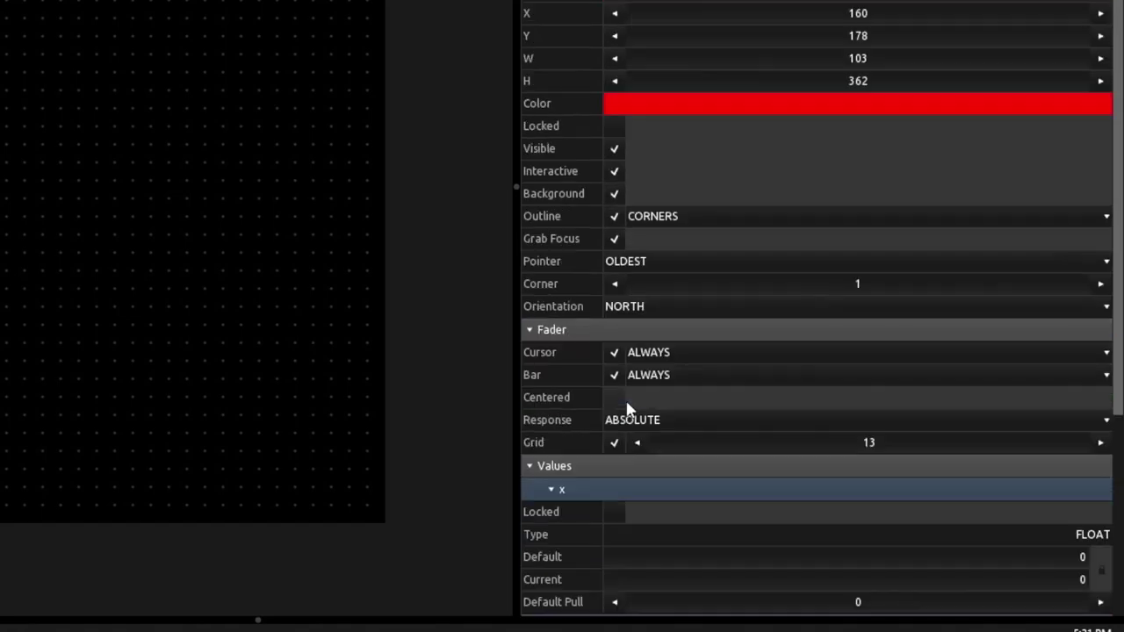
scroll(640, 413, down, 5)
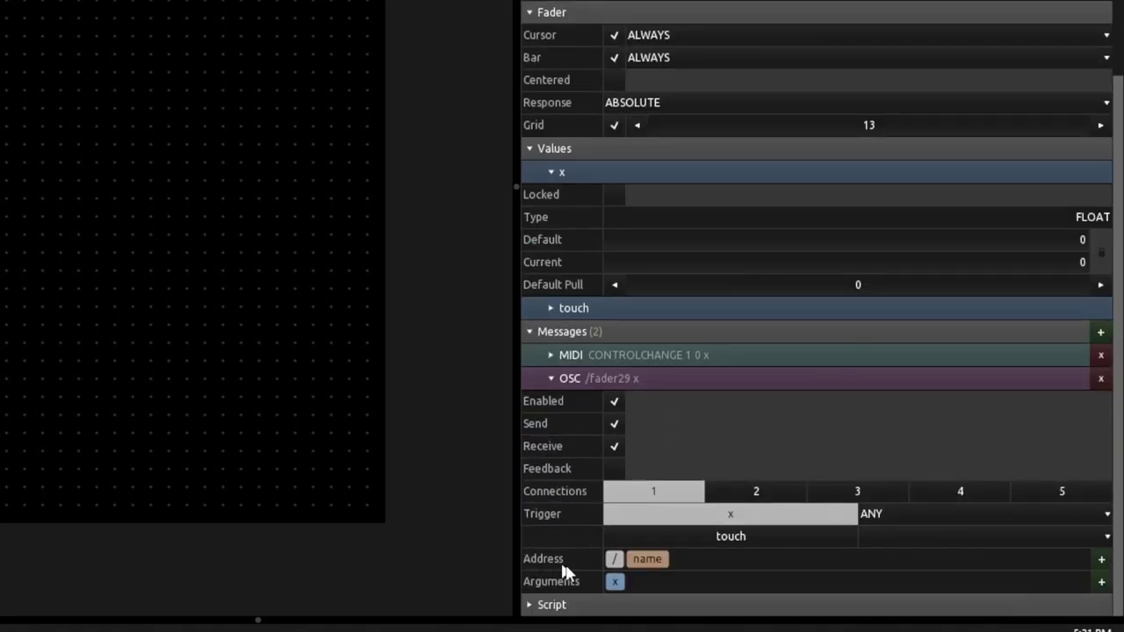
click(648, 562)
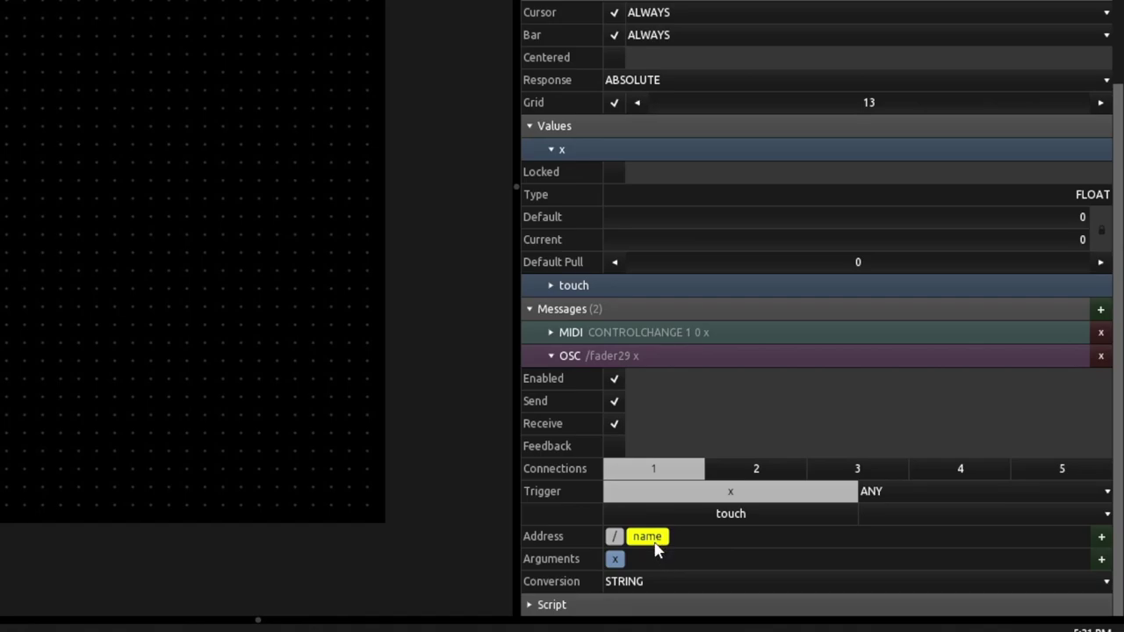
scroll(660, 518, up, 6)
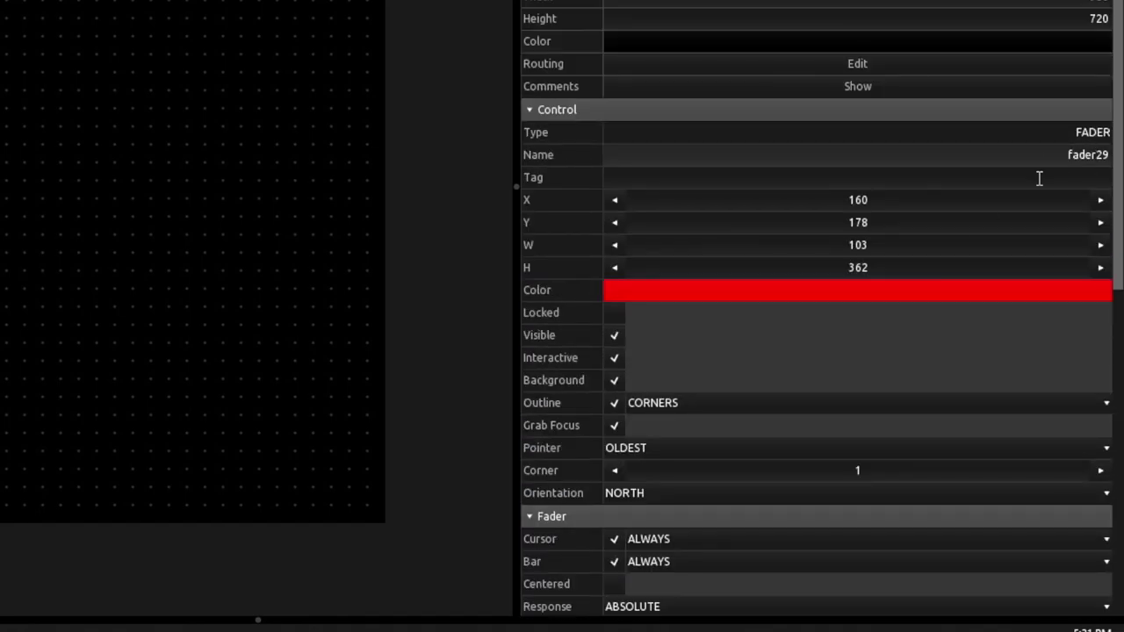
click(1049, 154)
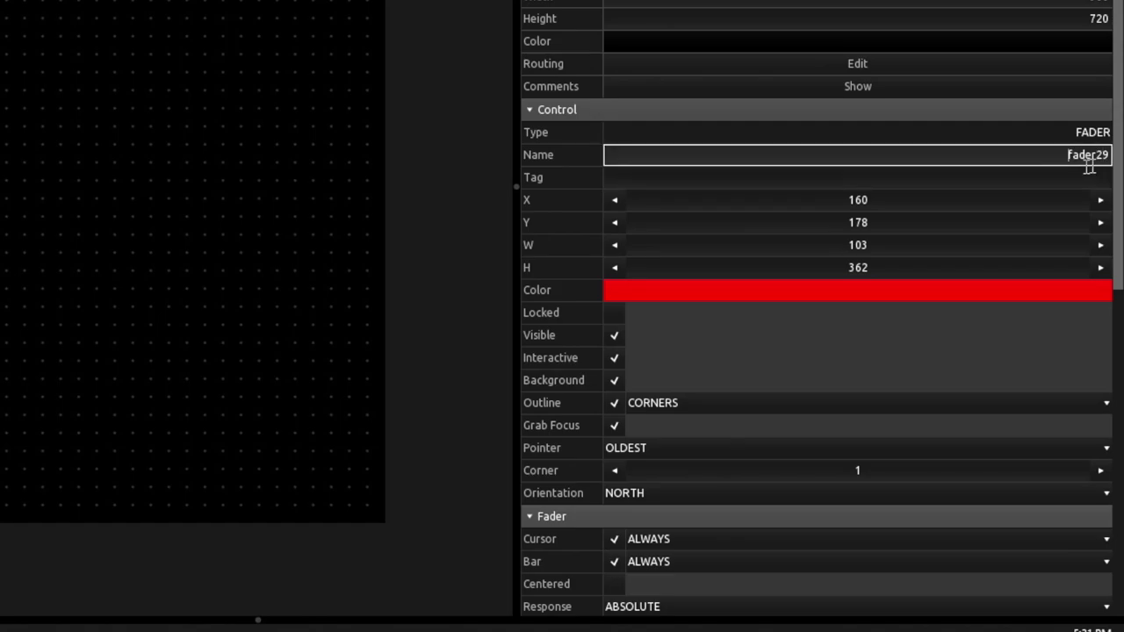
scroll(983, 241, down, 6)
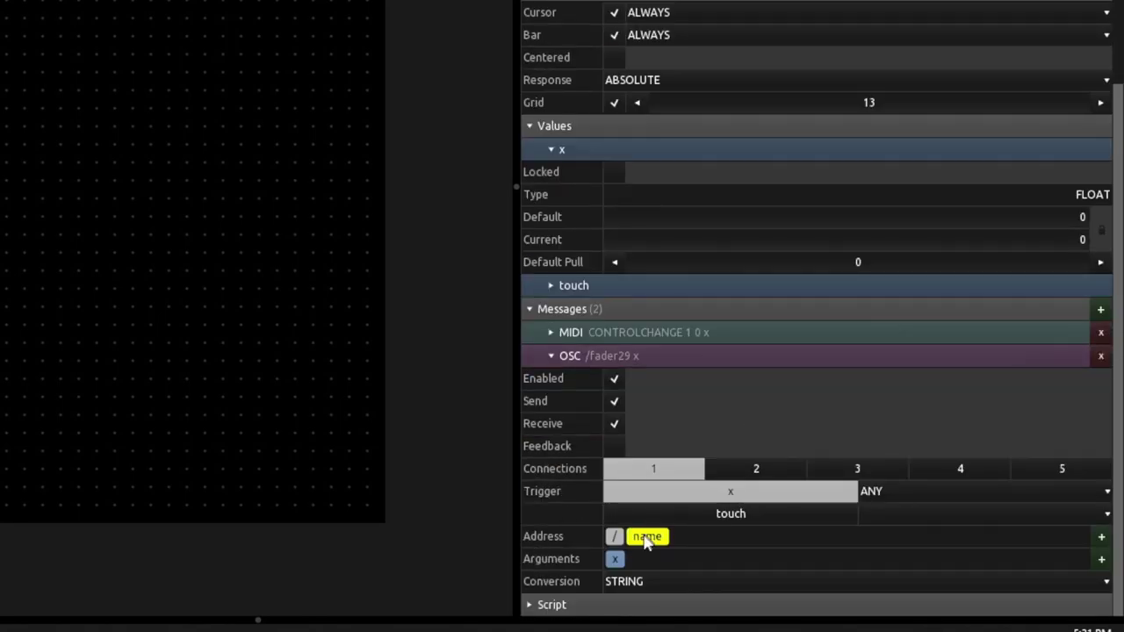
key(Delete)
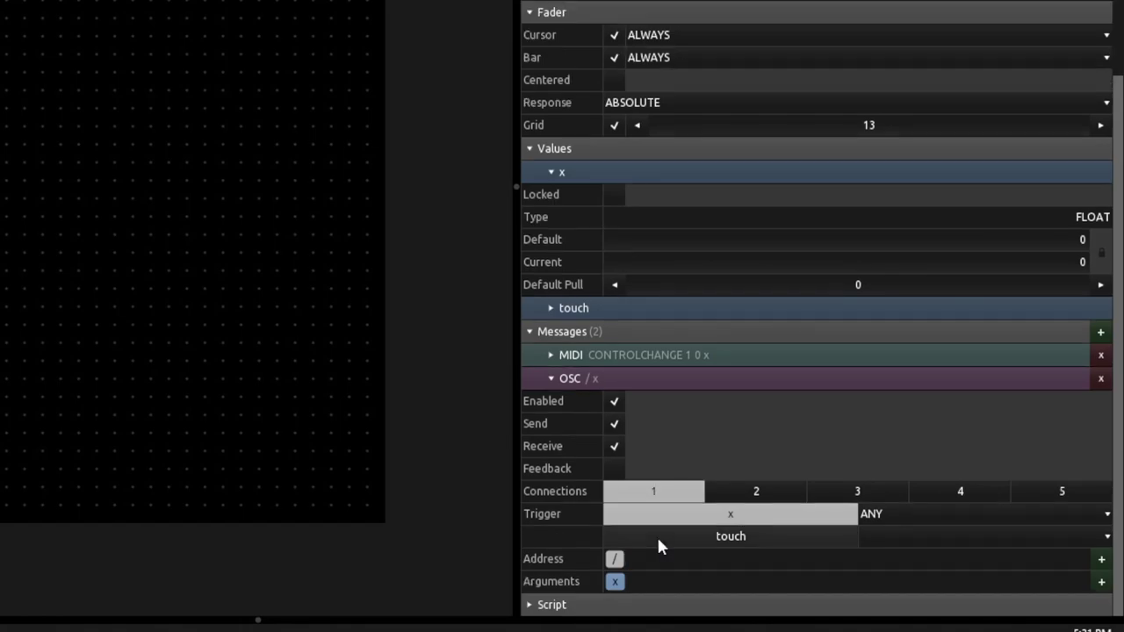
click(616, 561)
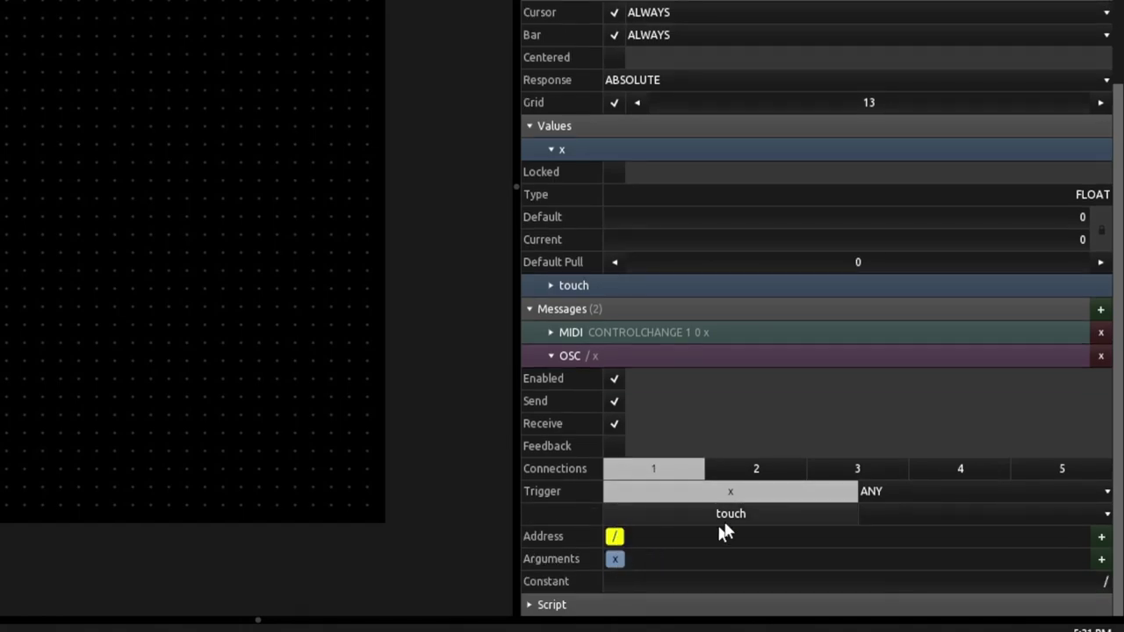
key(Delete)
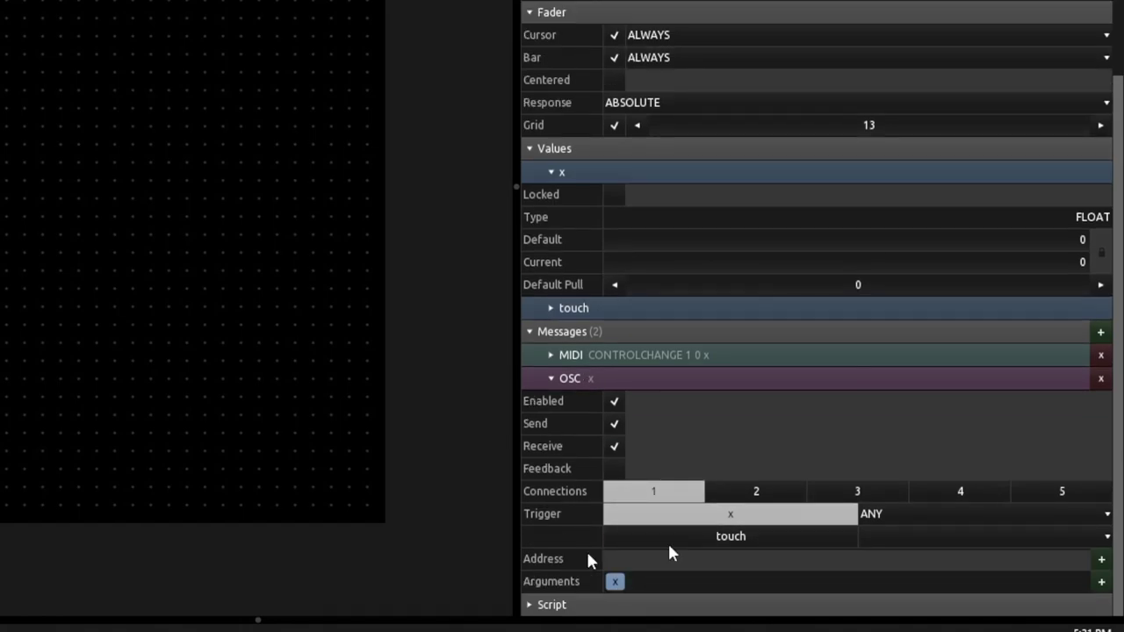
Add a constant segment to the fader's OSC address, and select the constant and the x argument to inspect them
click(1101, 560)
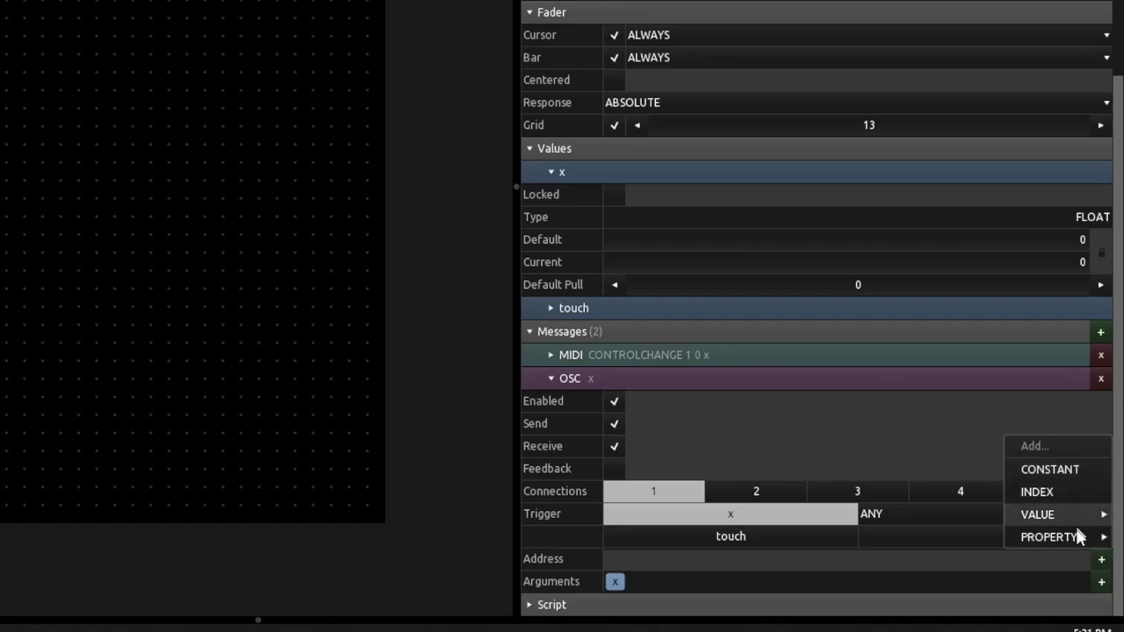
mouse_move(1075, 536)
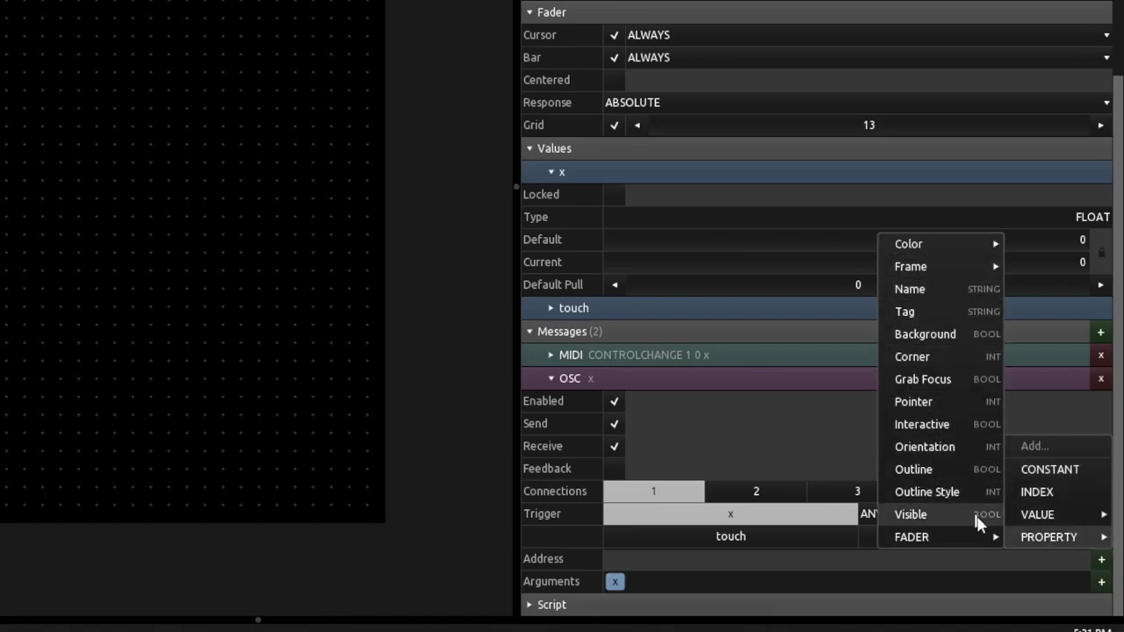
click(1051, 470)
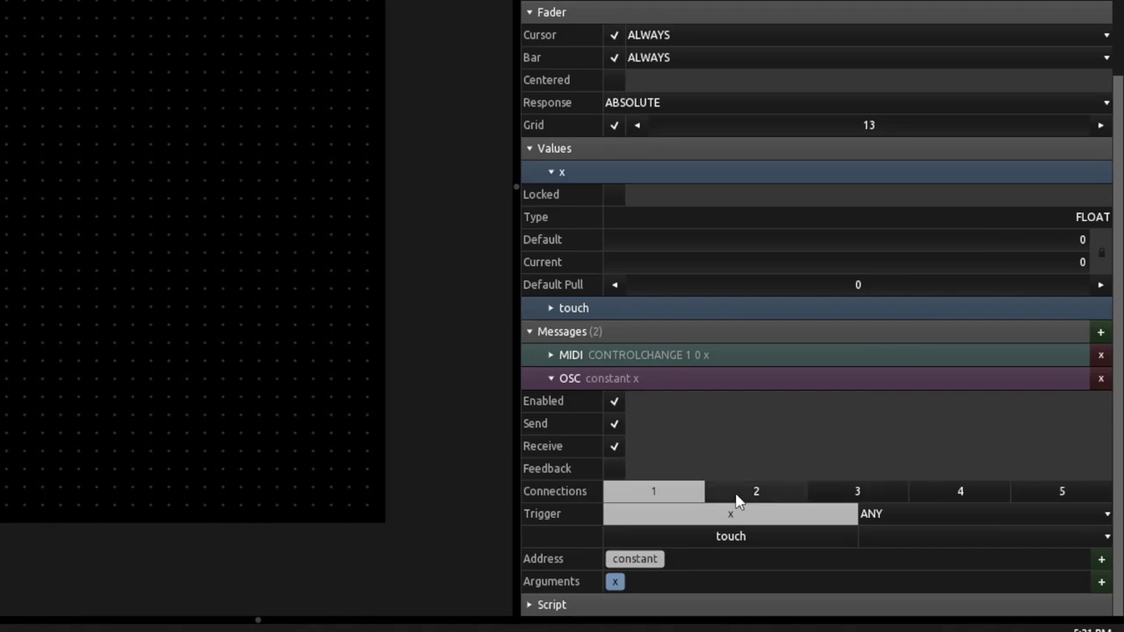
click(646, 557)
click(615, 581)
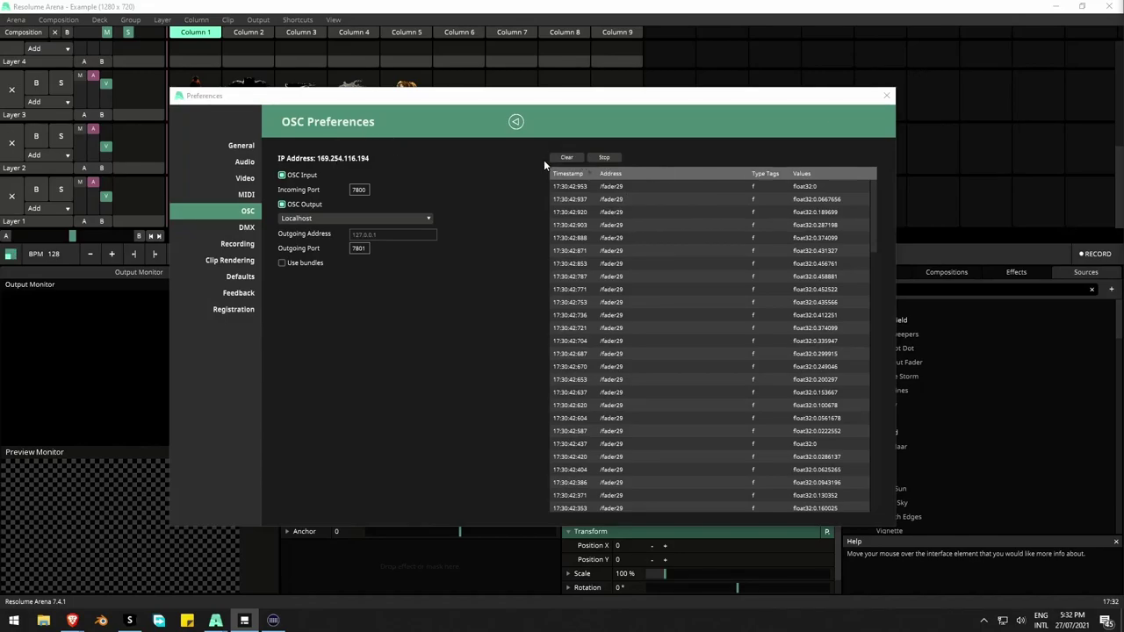
Switch to Resolume Arena, close the preferences and start editing OSC shortcuts
click(886, 95)
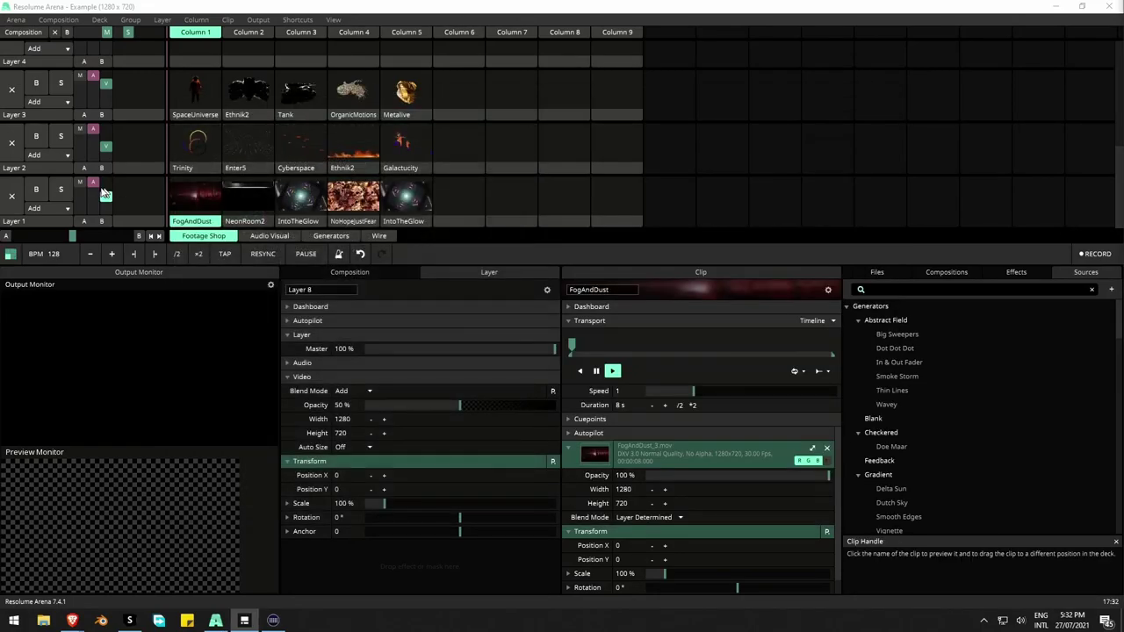
click(297, 19)
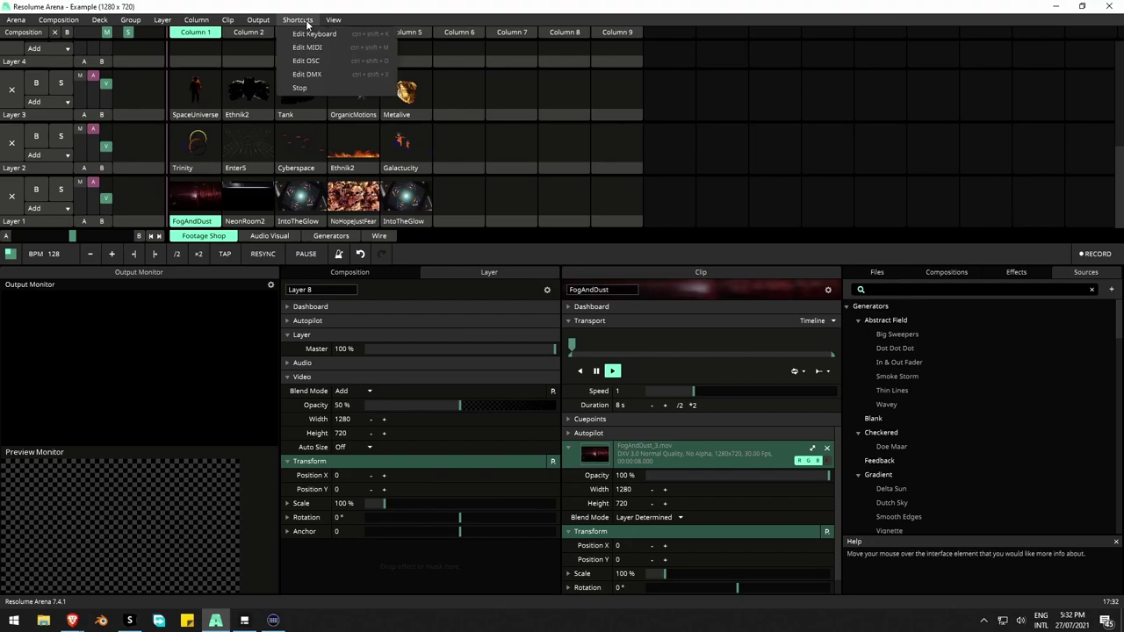
click(314, 59)
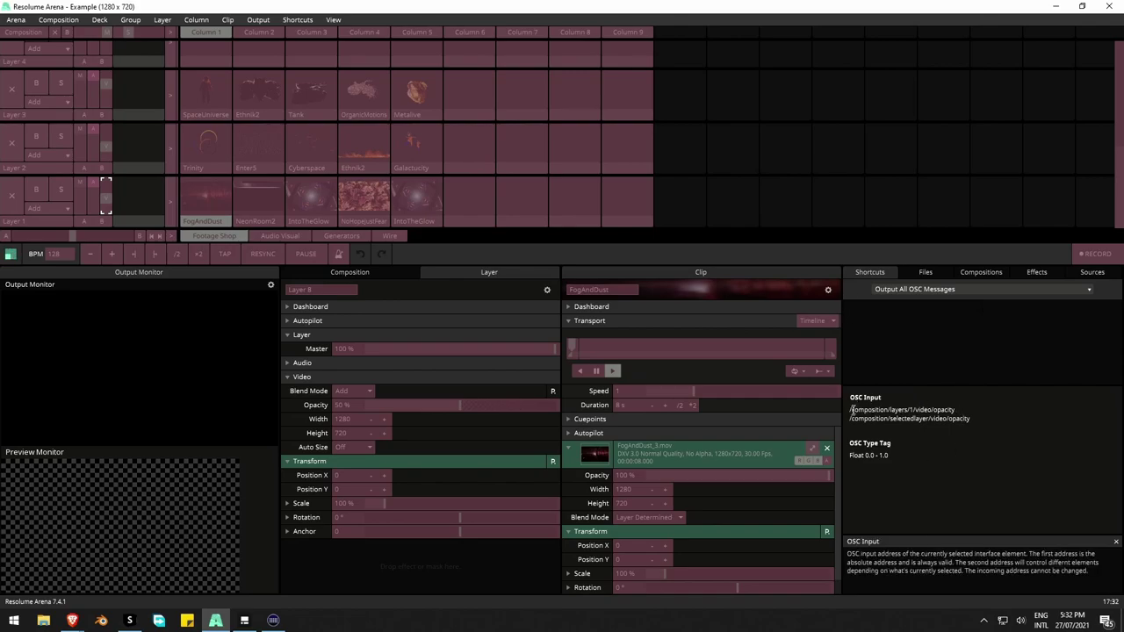
Copy the Layer 1 opacity OSC input address /composition/layers/1/video/opacity and stop editing OSC shortcuts
drag(851, 409, 972, 429)
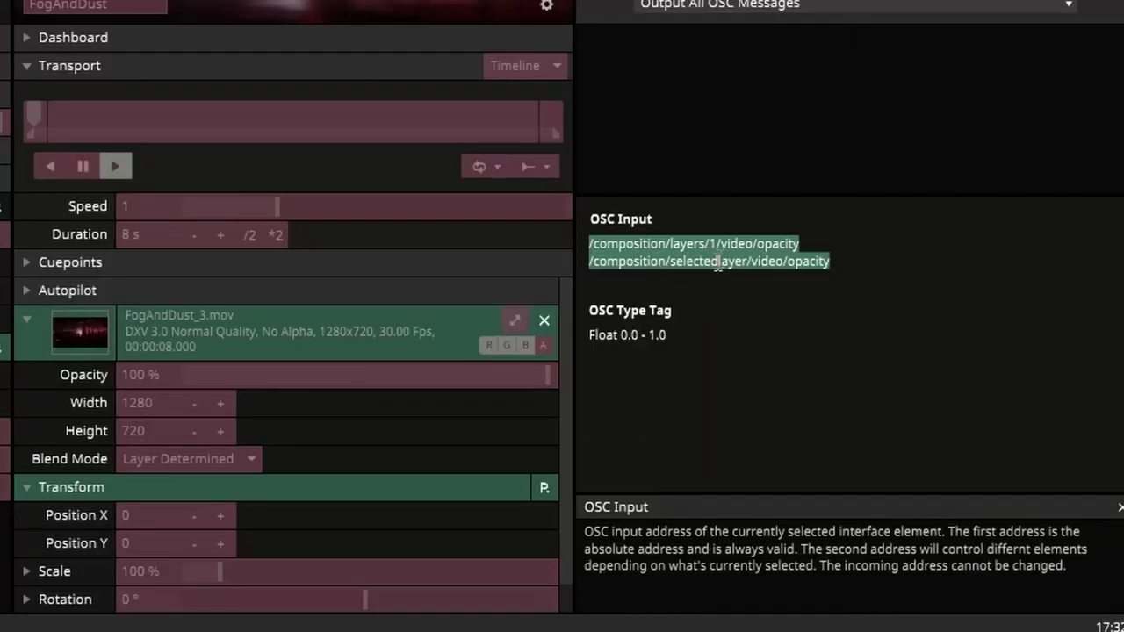
click(915, 418)
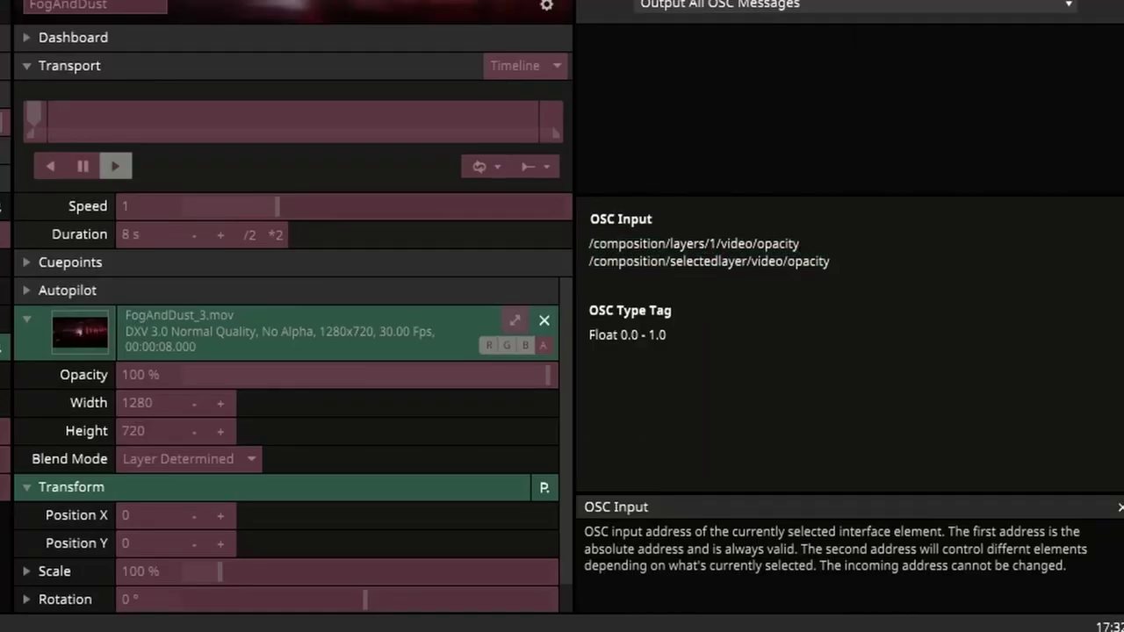
drag(694, 244, 764, 243)
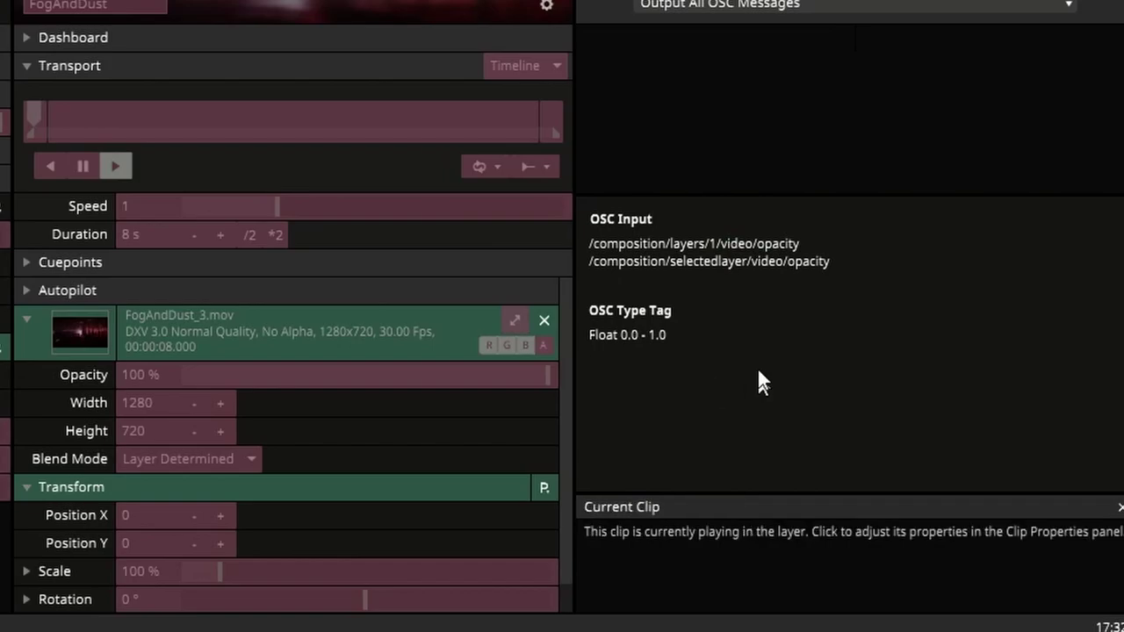
drag(591, 246, 799, 245)
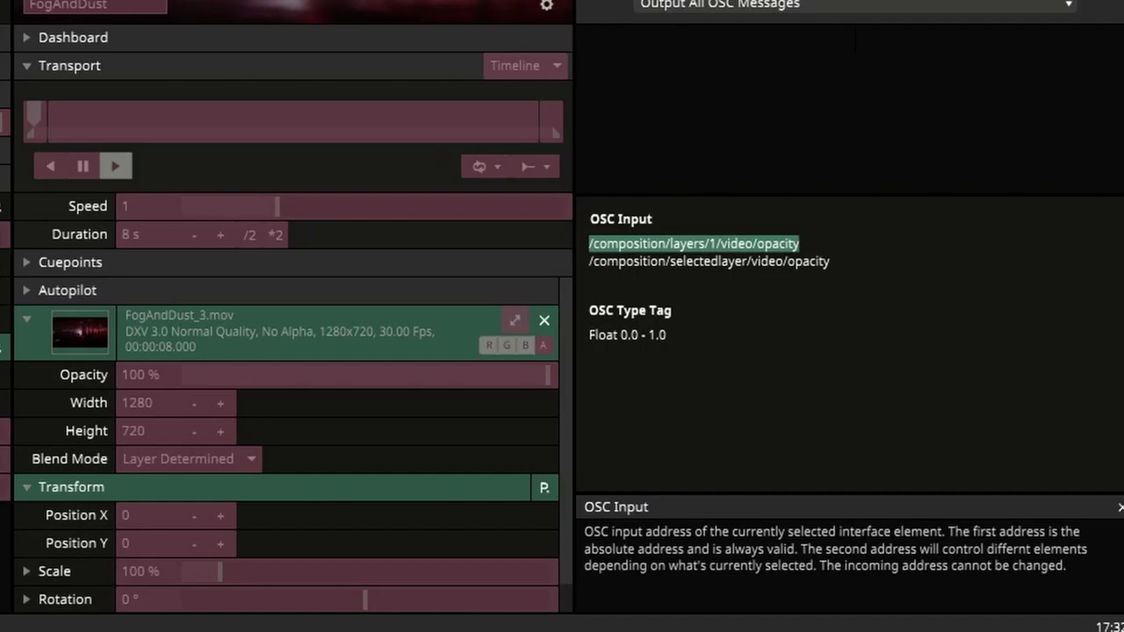
right_click(643, 247)
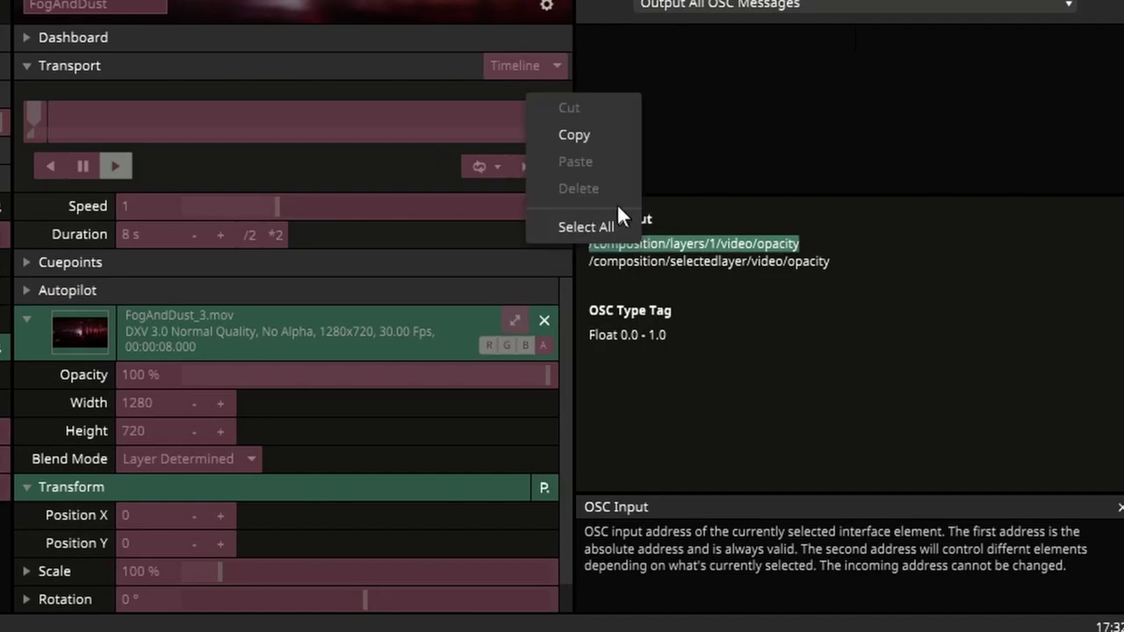
click(612, 136)
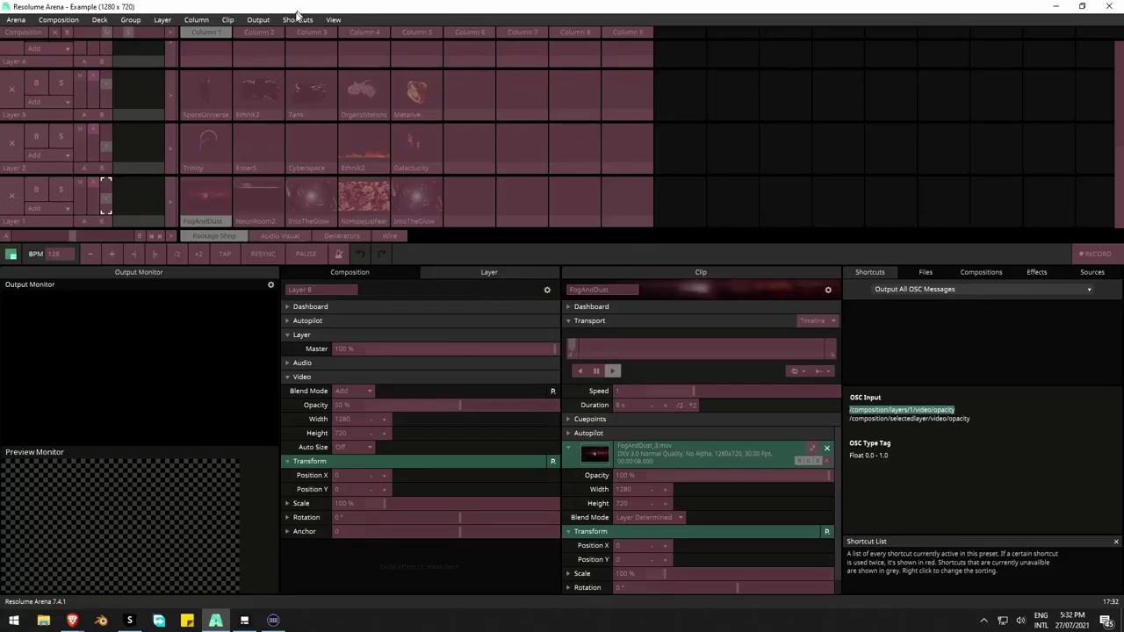
click(298, 19)
click(303, 62)
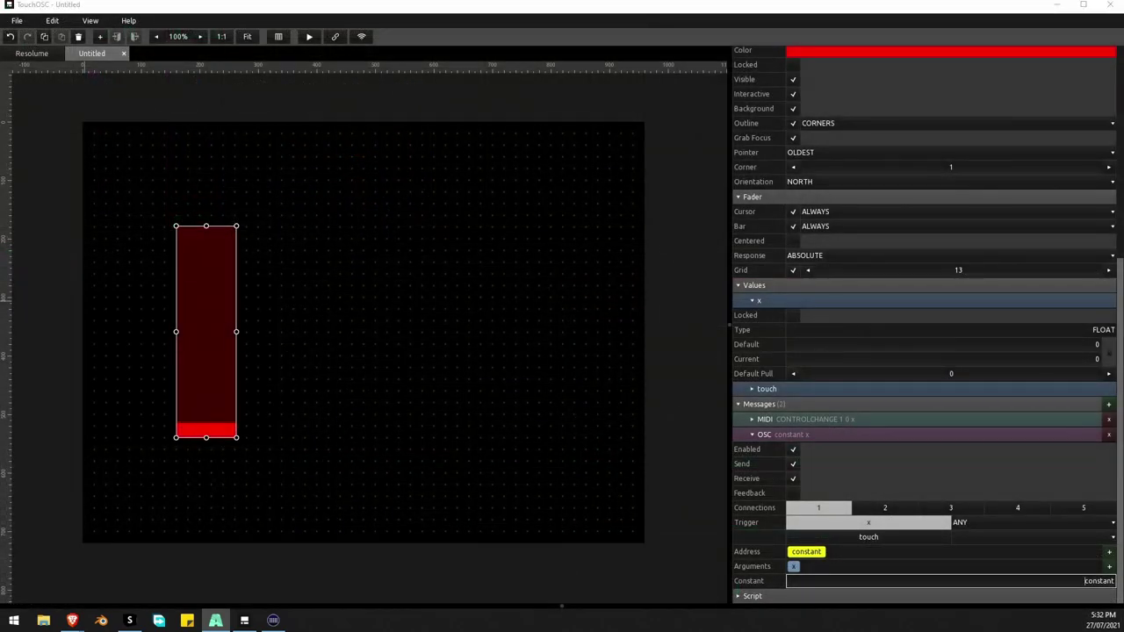
In TouchOSC, replace the constant in the fader's OSC address with the copied /composition/layers/1/video/opacity
click(809, 553)
click(888, 582)
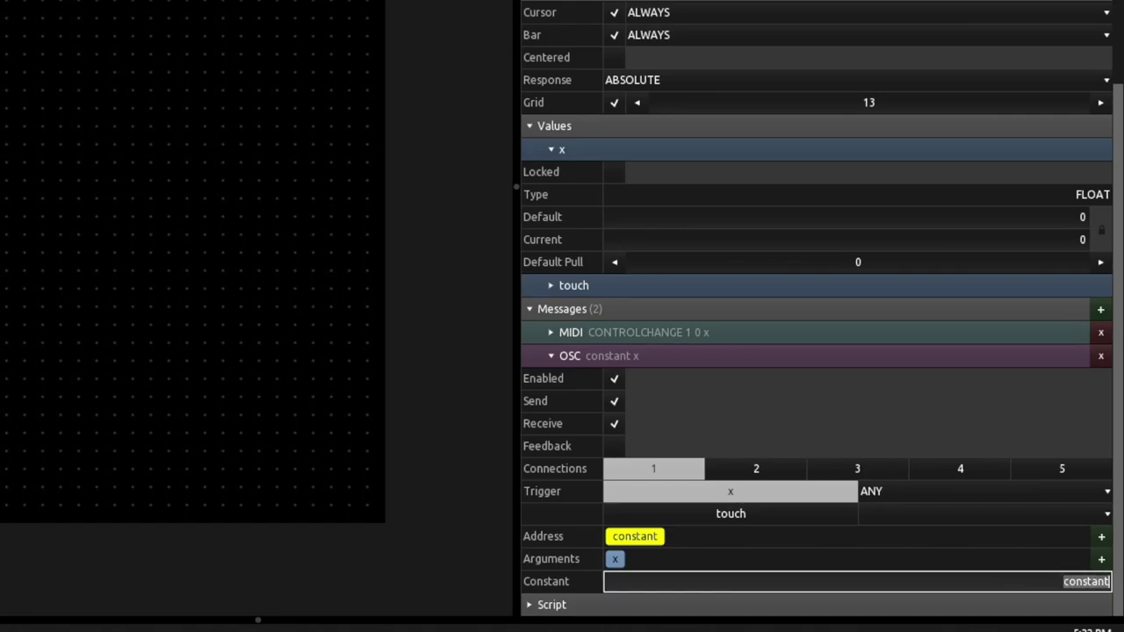
key(BackSpace)
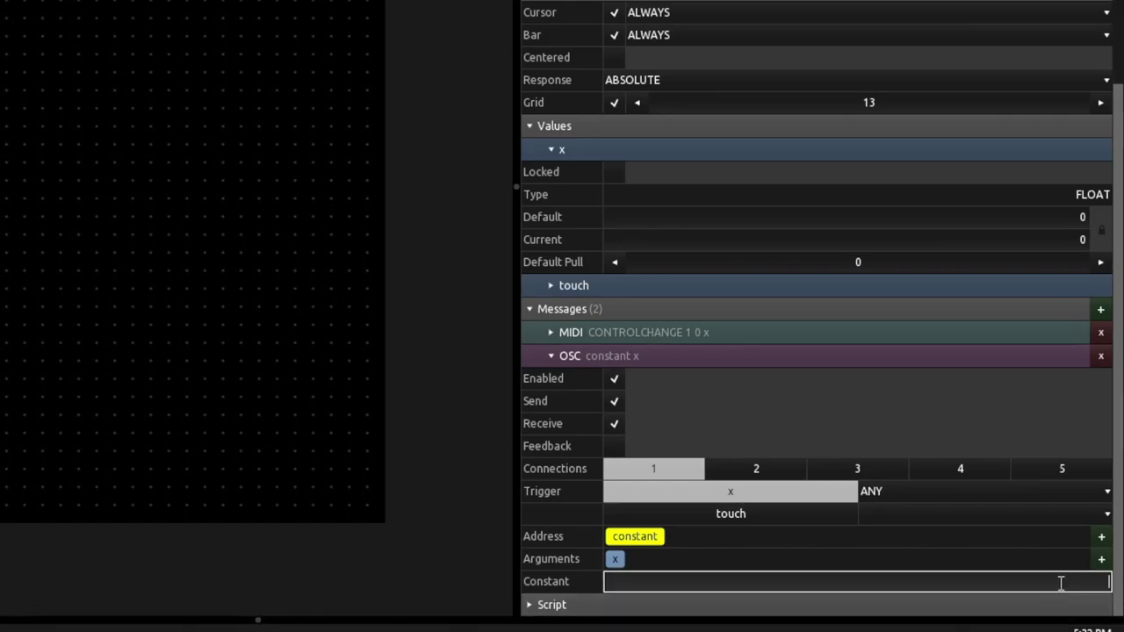
key(ctrl+v)
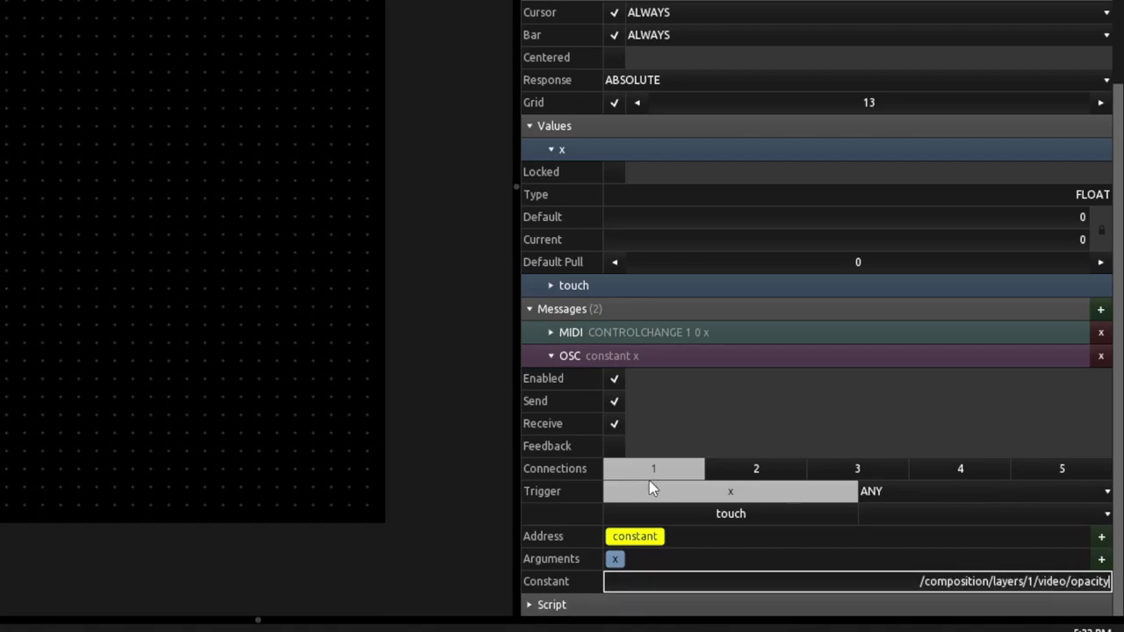
key(Return)
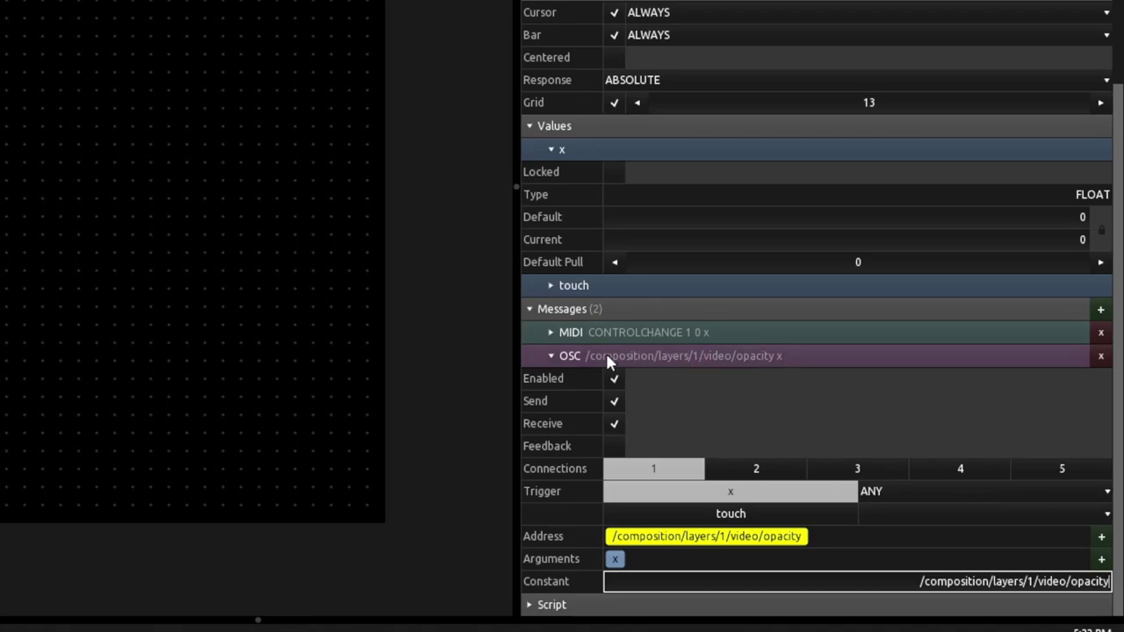
Select the x argument of the fader's OSC message and check its scale and conversion against the fader's x value
click(615, 559)
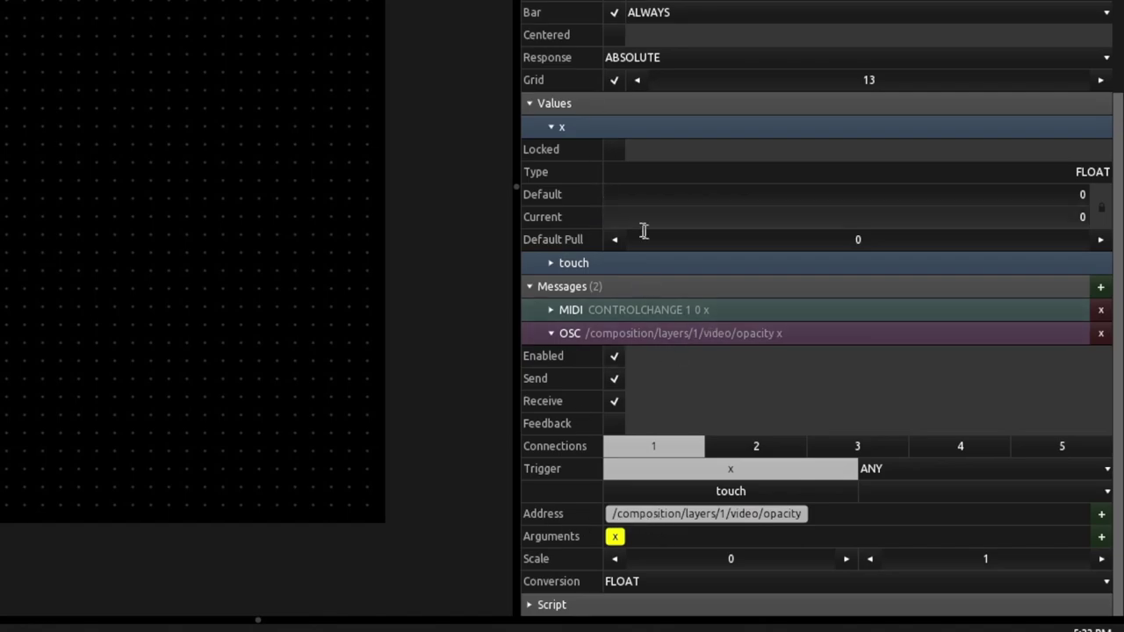
scroll(562, 229, up, 2)
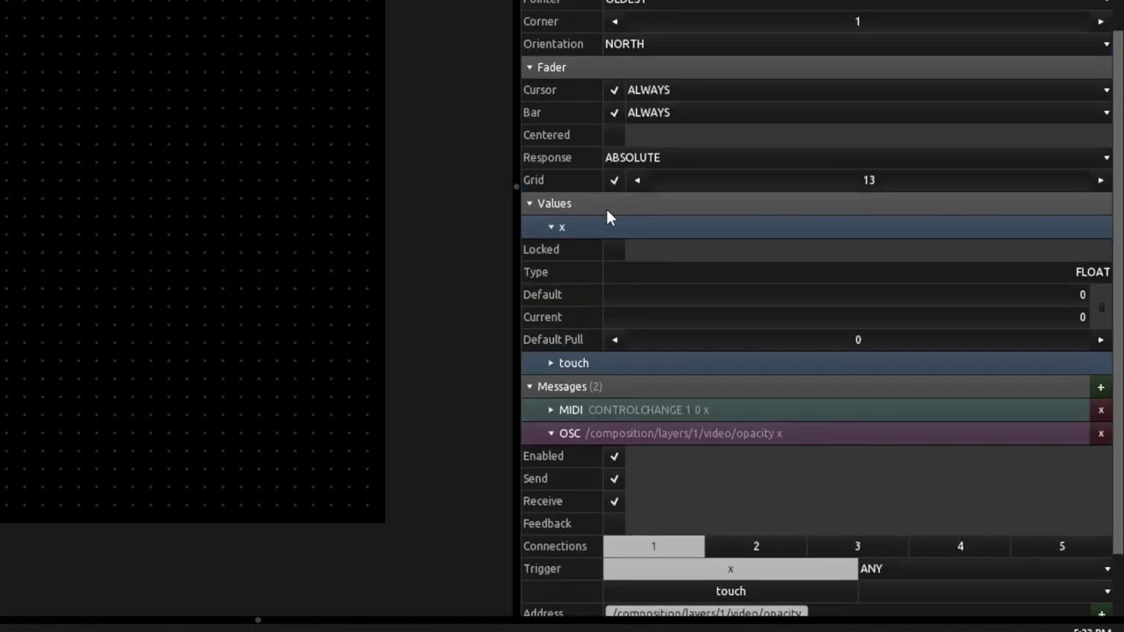
scroll(589, 334, down, 2)
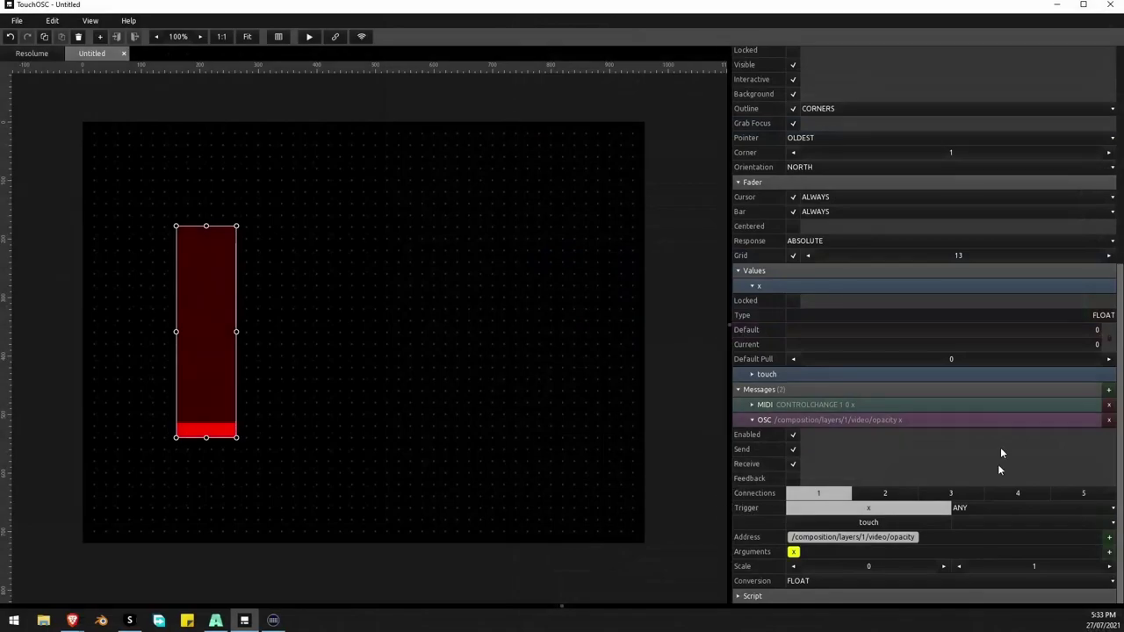
Run the layout and move the fader up and down to test its control of Layer 1's opacity slider in Resolume Arena
click(310, 37)
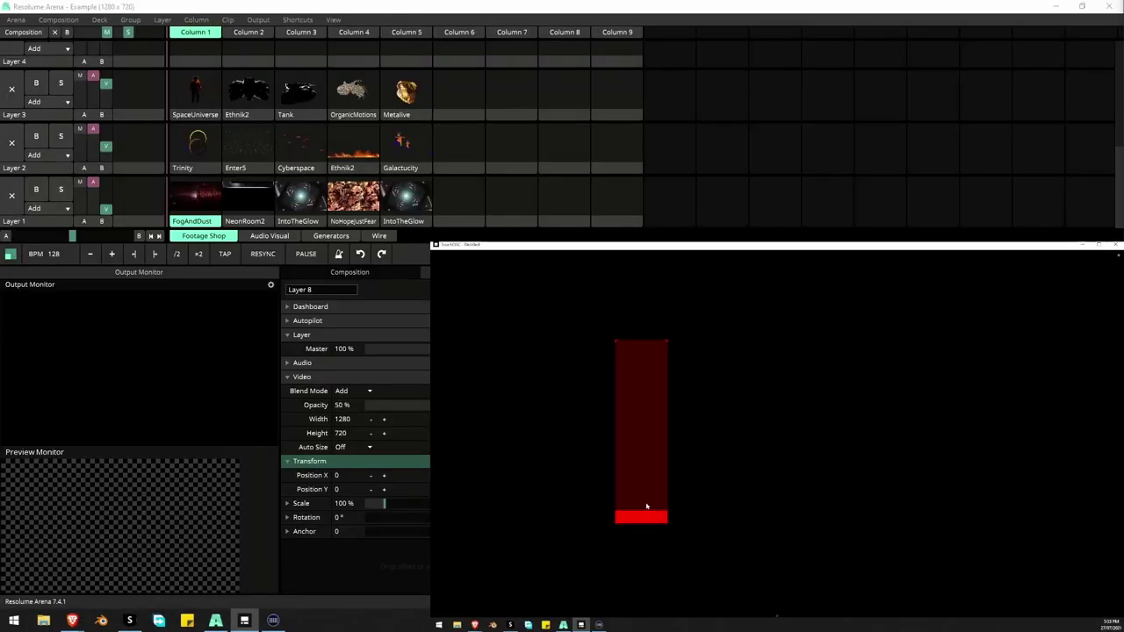
drag(625, 501, 668, 622)
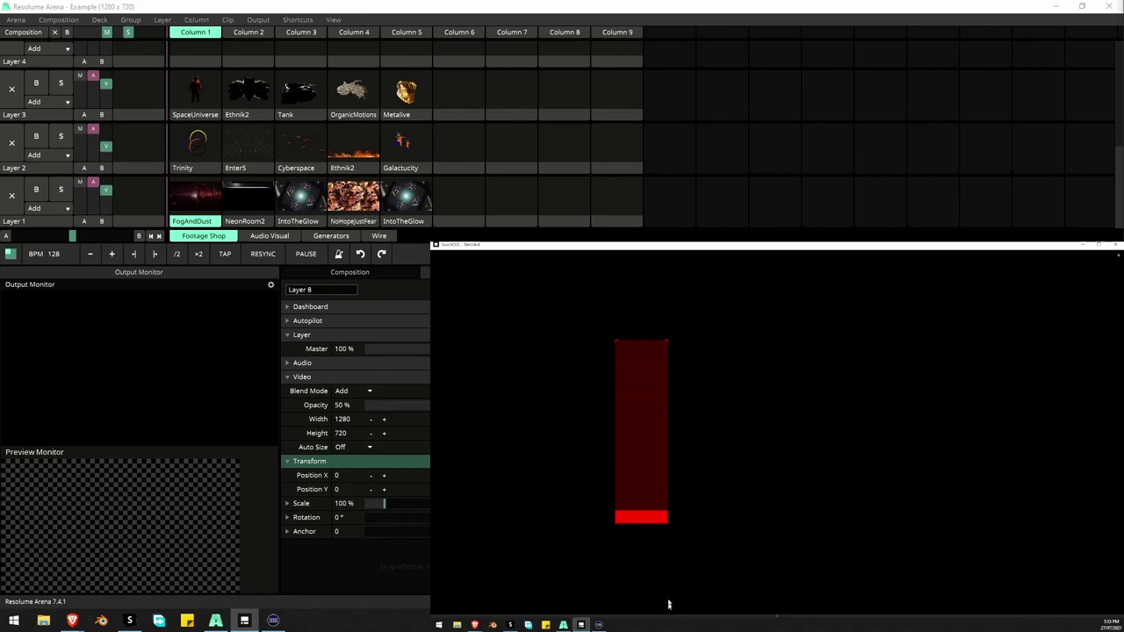
click(103, 210)
drag(102, 210, 115, 254)
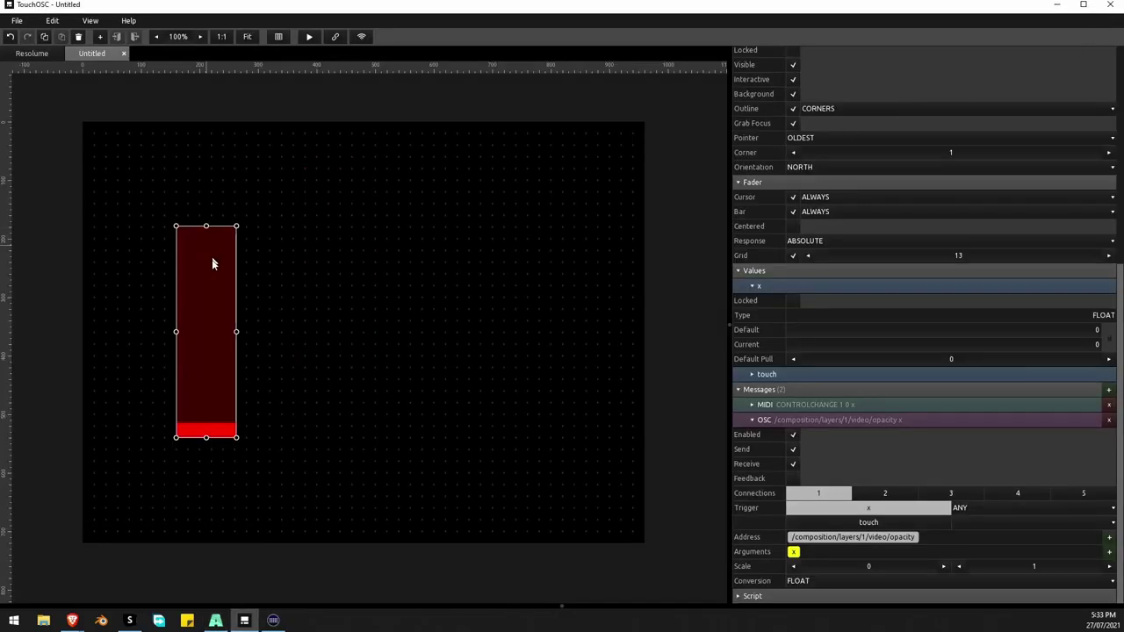
In the TouchOSC editor, move the fader to the lower-left corner of the layout, at about X 20 and Y 328
drag(201, 313, 123, 398)
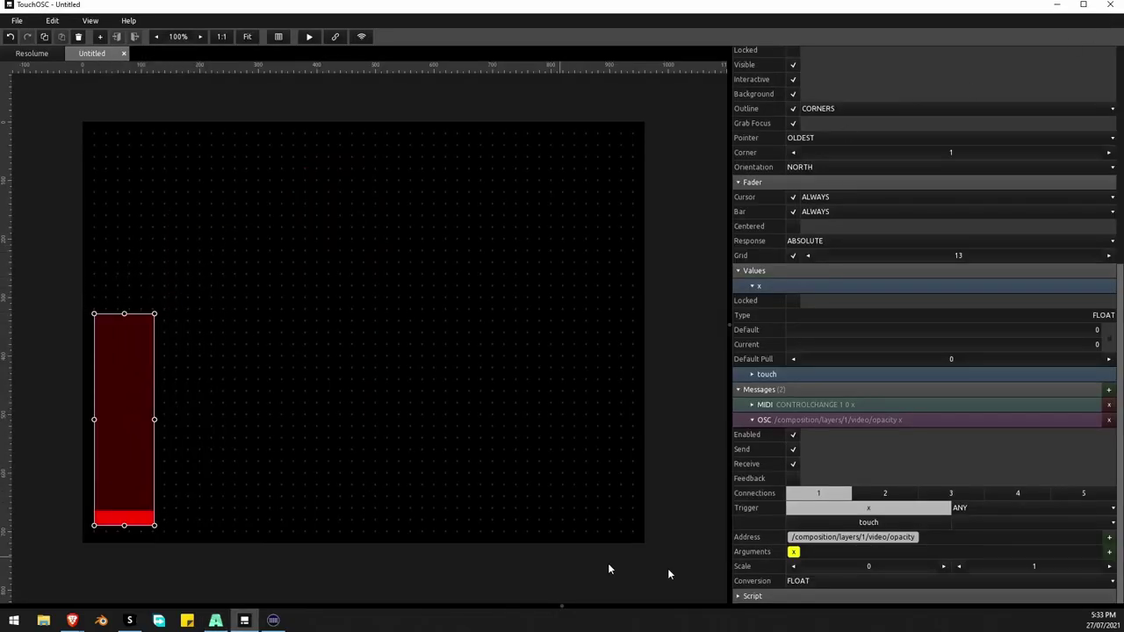
click(368, 397)
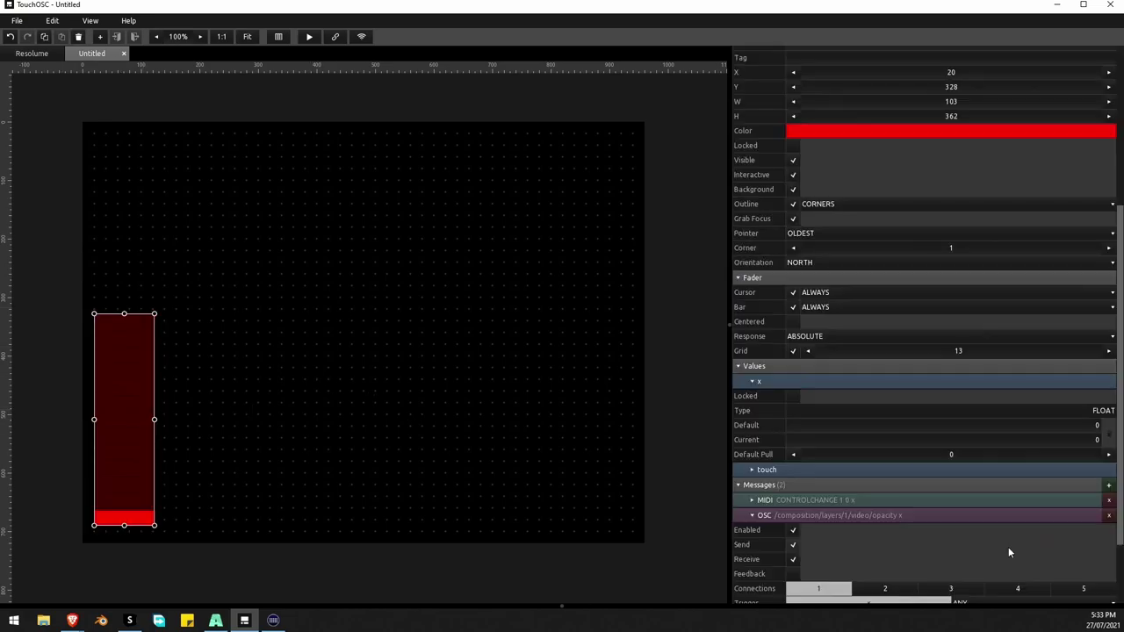
scroll(1008, 547, down, 2)
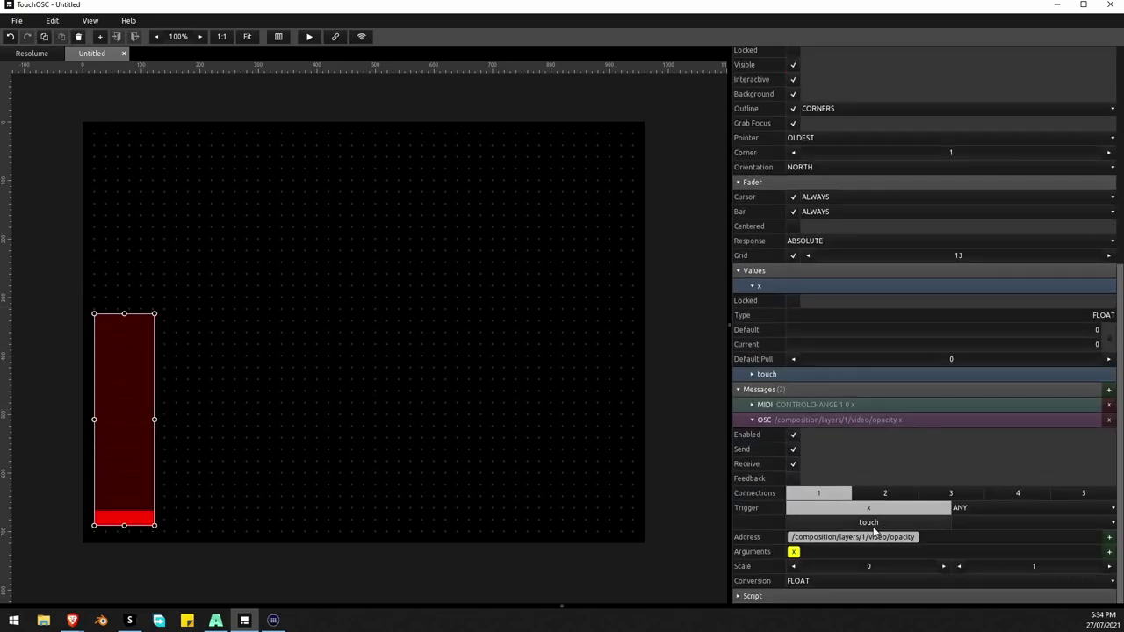
Delete the single fader from the layout
click(202, 427)
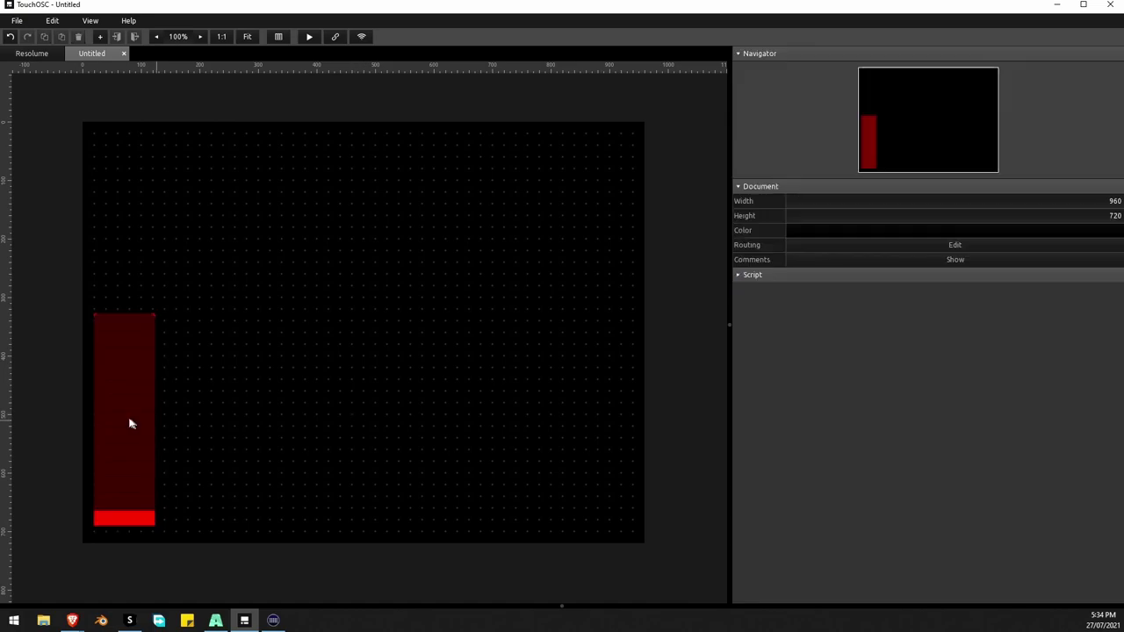
click(127, 422)
key(Delete)
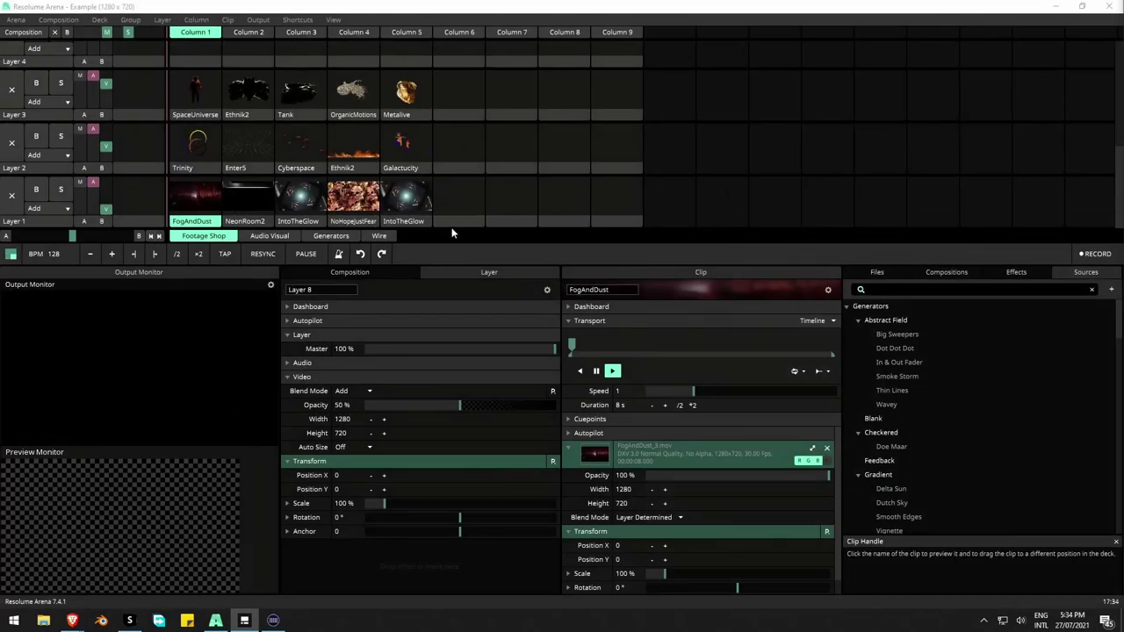
drag(459, 243, 483, 554)
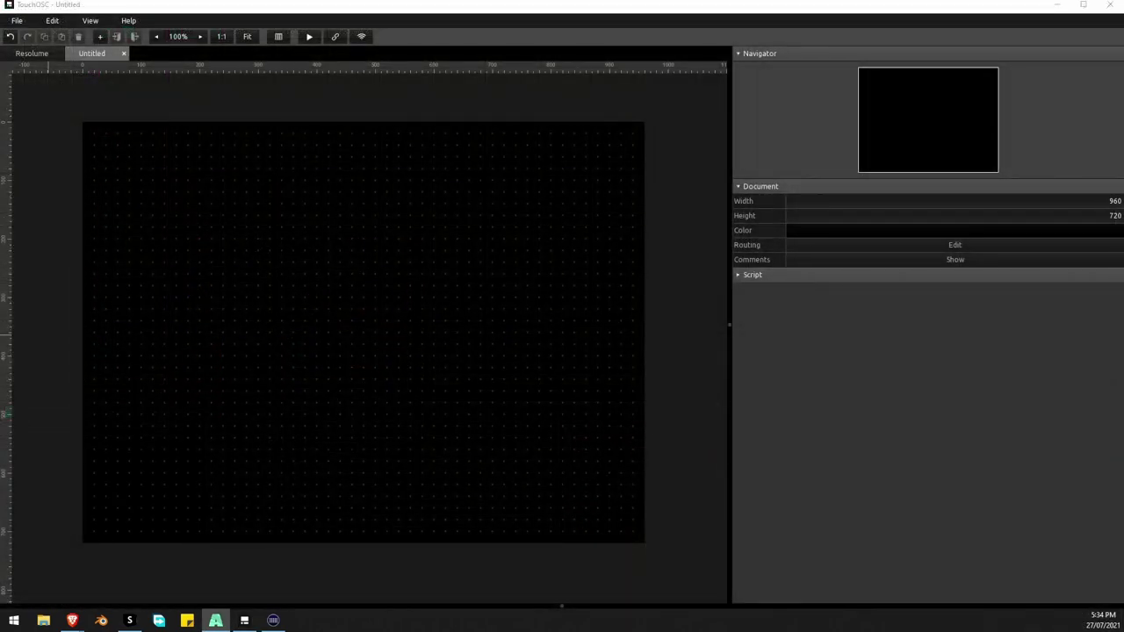
Create a grid control and size it to about 920 by 289 across the lower part of the layout
right_click(186, 241)
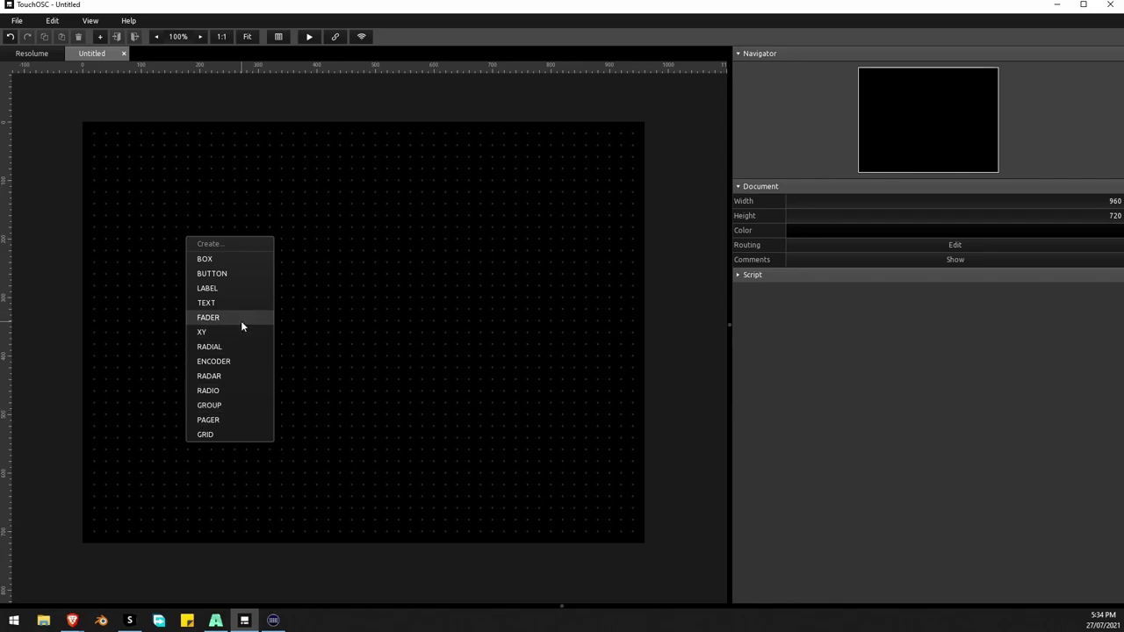
click(223, 434)
drag(261, 351, 633, 460)
drag(366, 389, 366, 361)
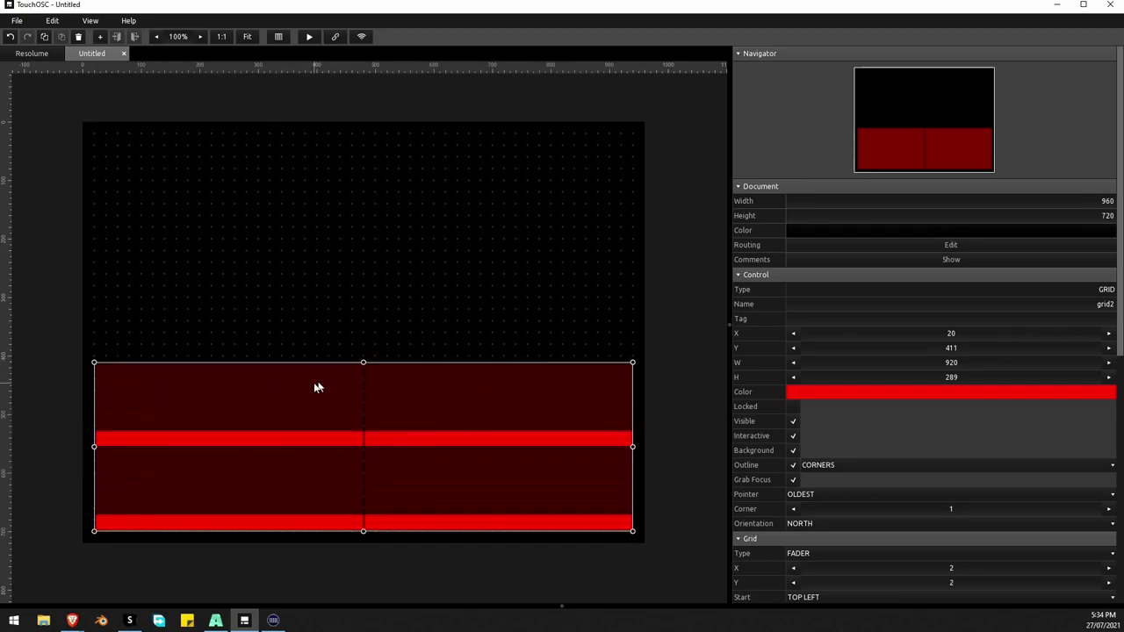
Set the fader grid to 8 in X and 1 in Y, and extend its upper edge to a height of about 333
scroll(1030, 334, down, 2)
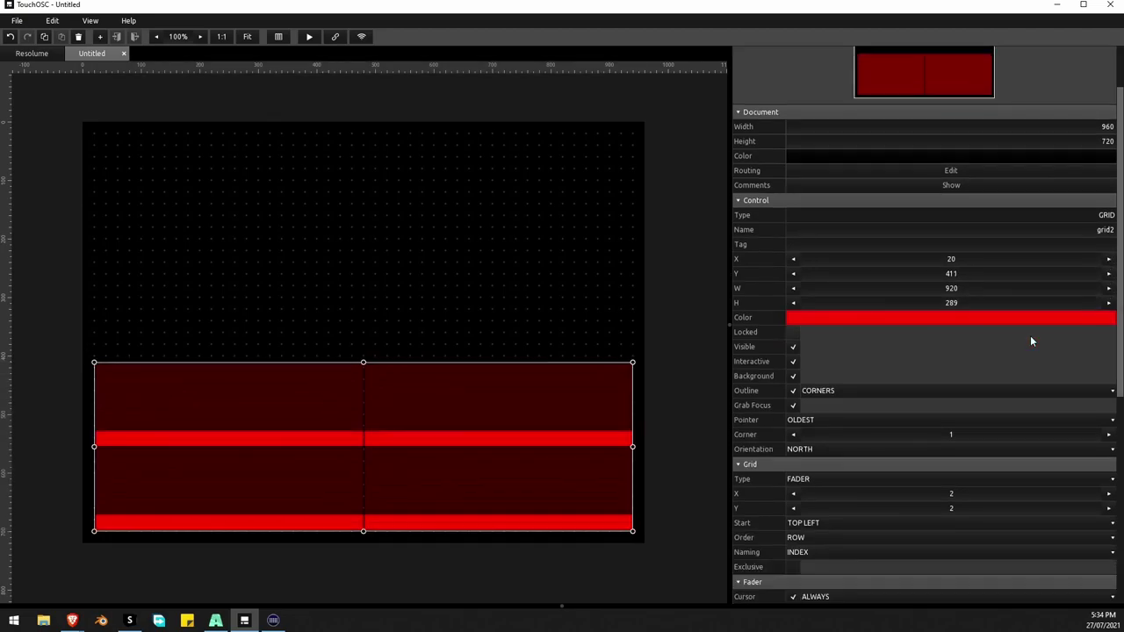
scroll(1032, 342, down, 2)
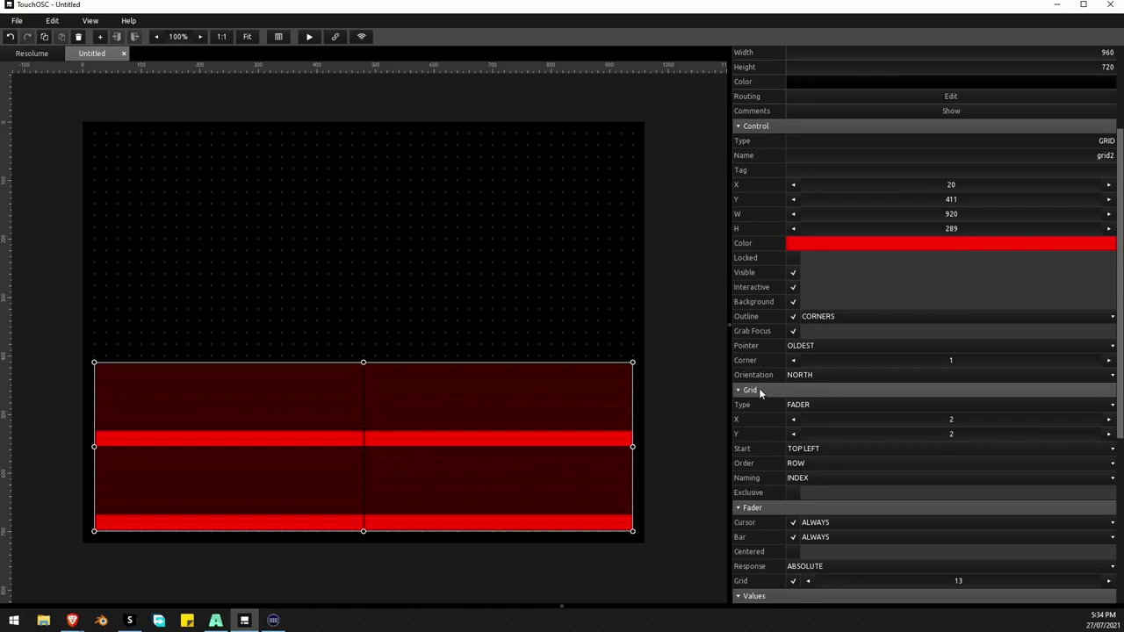
scroll(759, 388, down, 2)
click(825, 330)
click(825, 329)
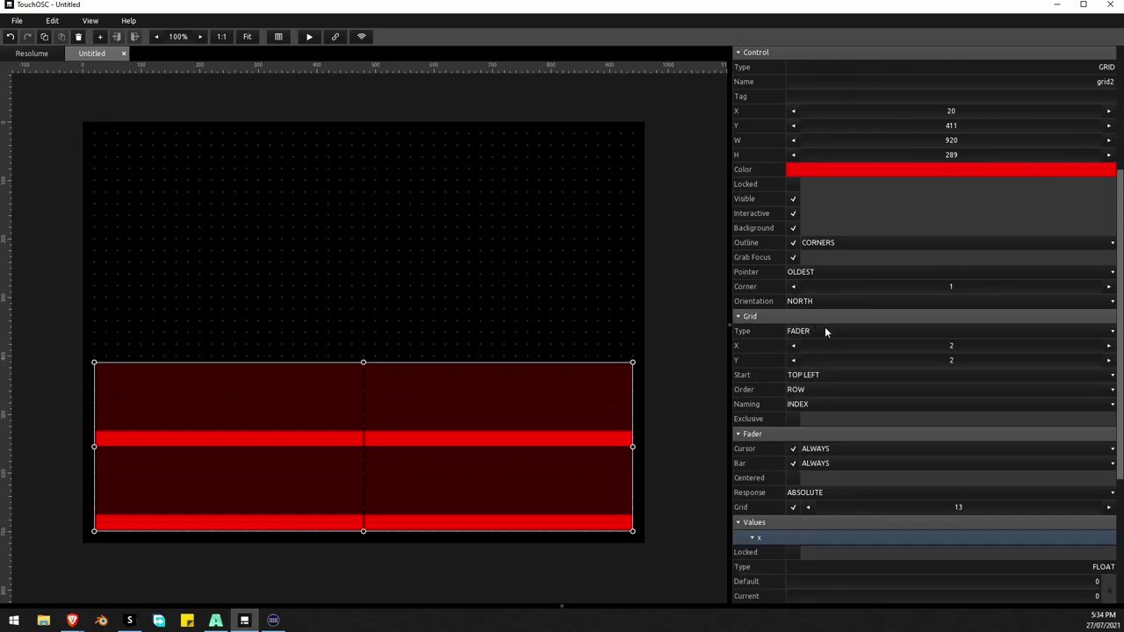
click(949, 345)
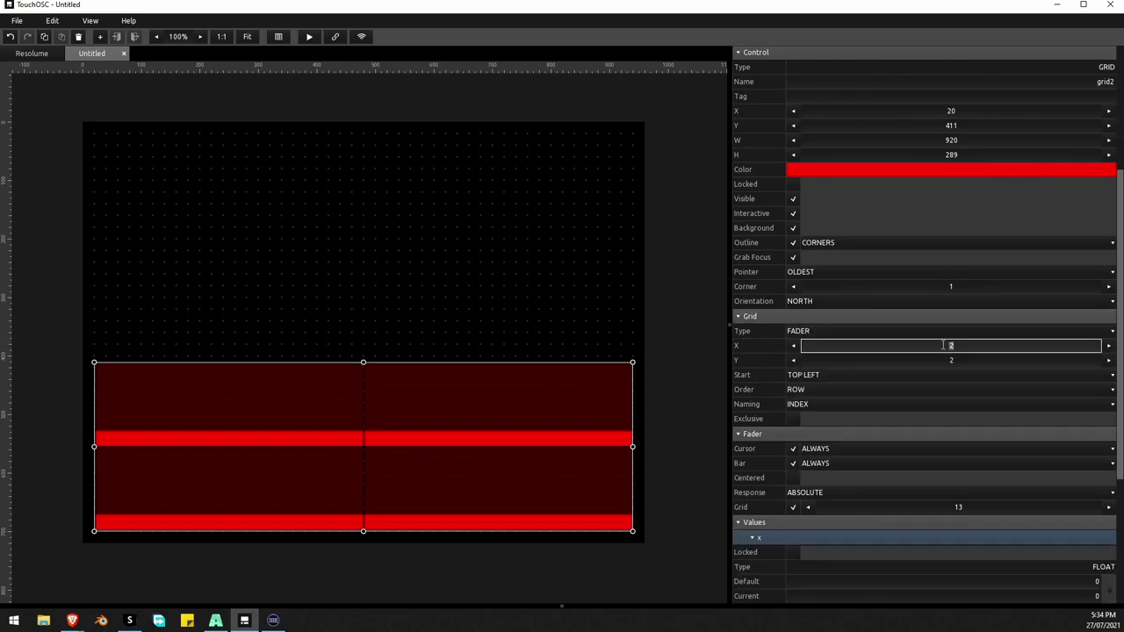
text(8)
key(Tab)
text(1)
key(Tab)
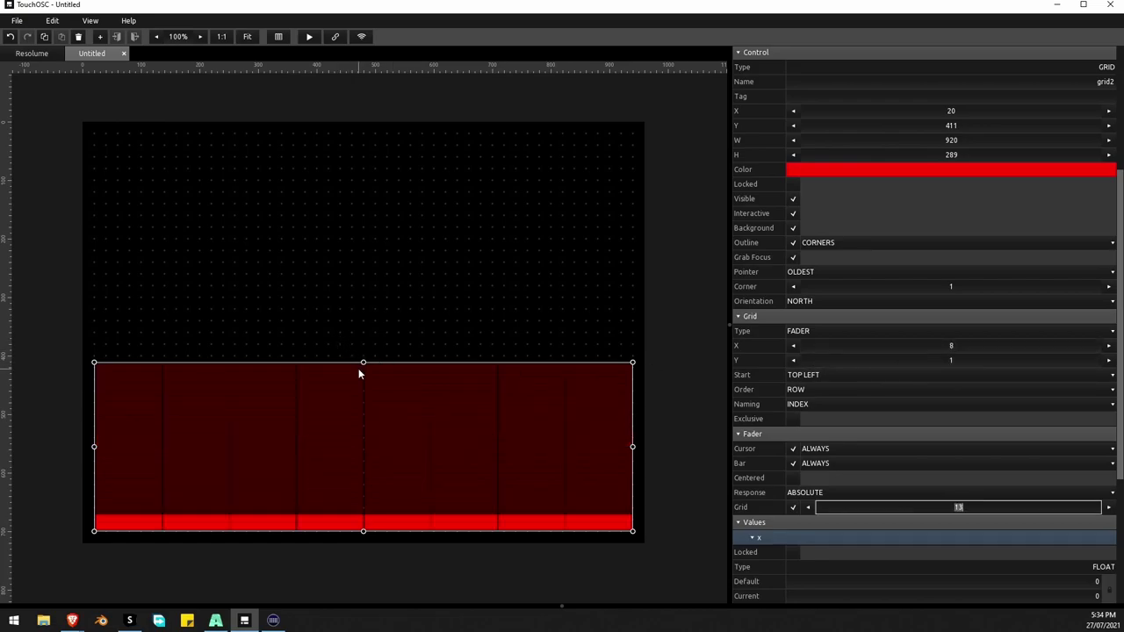
drag(362, 364, 361, 337)
In the fader grid's OSC message, replace the address's leading slash constant with /composition/layers/1/video/opacity
scroll(918, 430, down, 3)
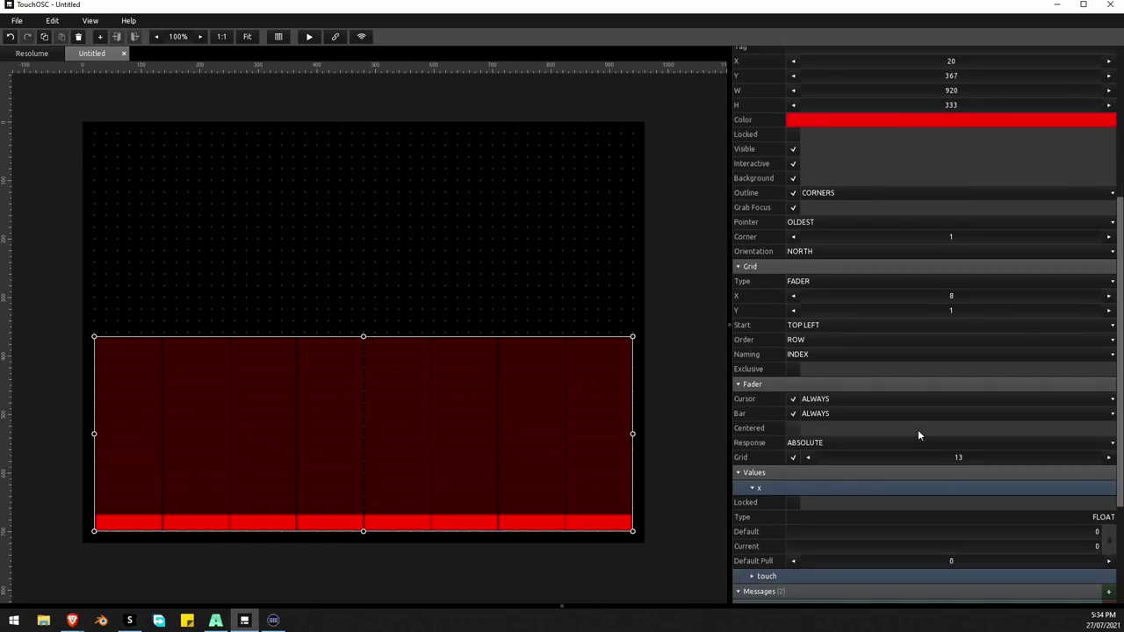
scroll(925, 444, down, 1)
scroll(898, 303, down, 2)
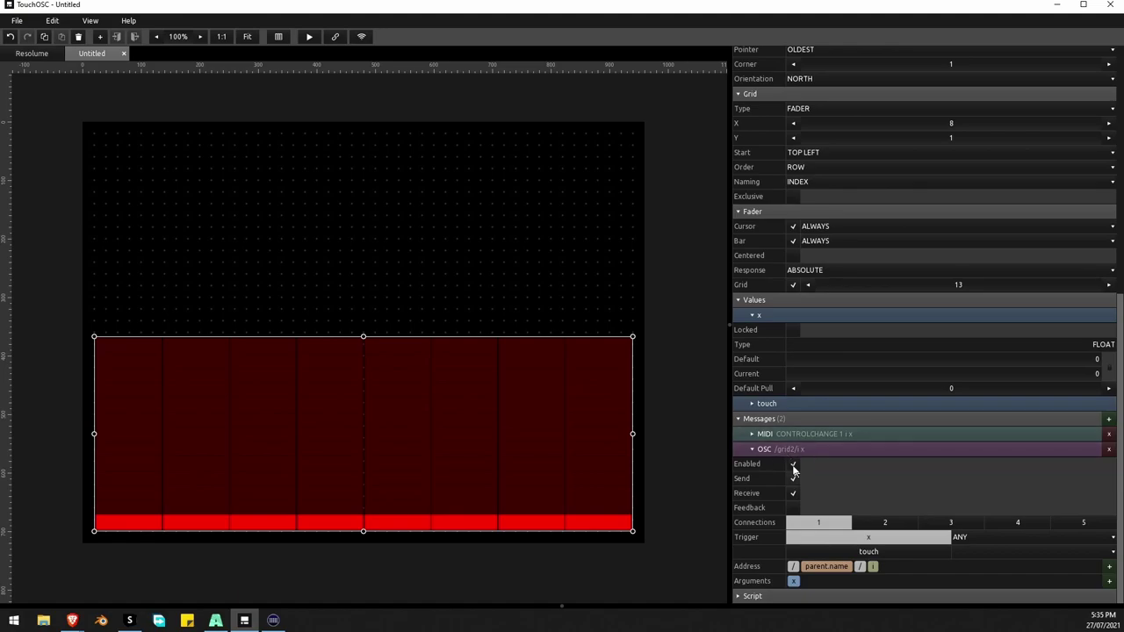
click(824, 571)
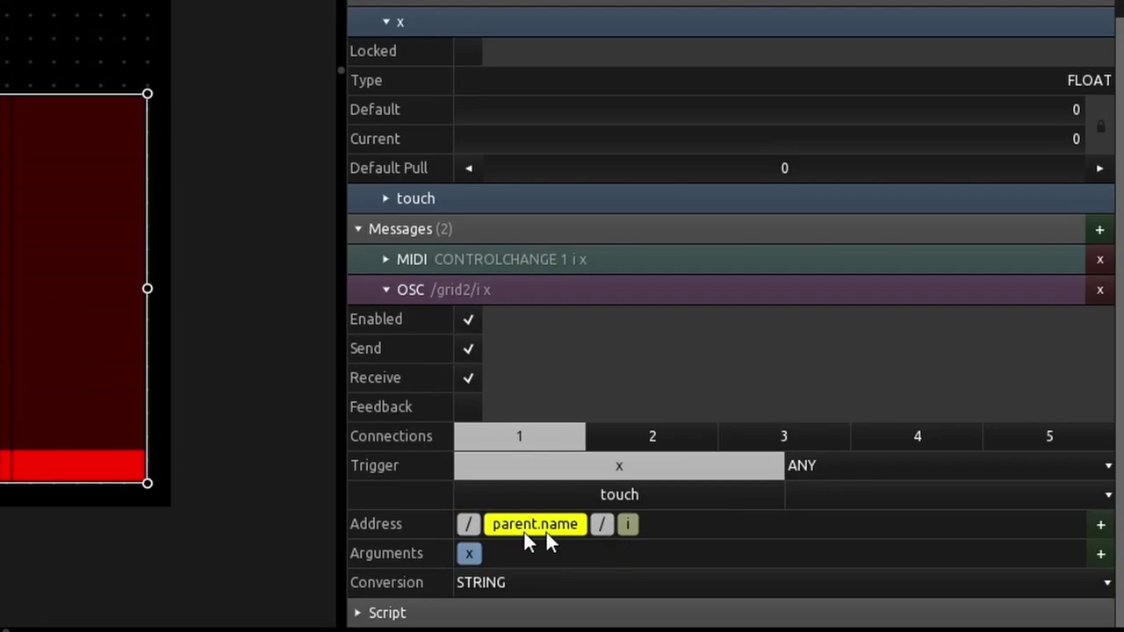
click(468, 525)
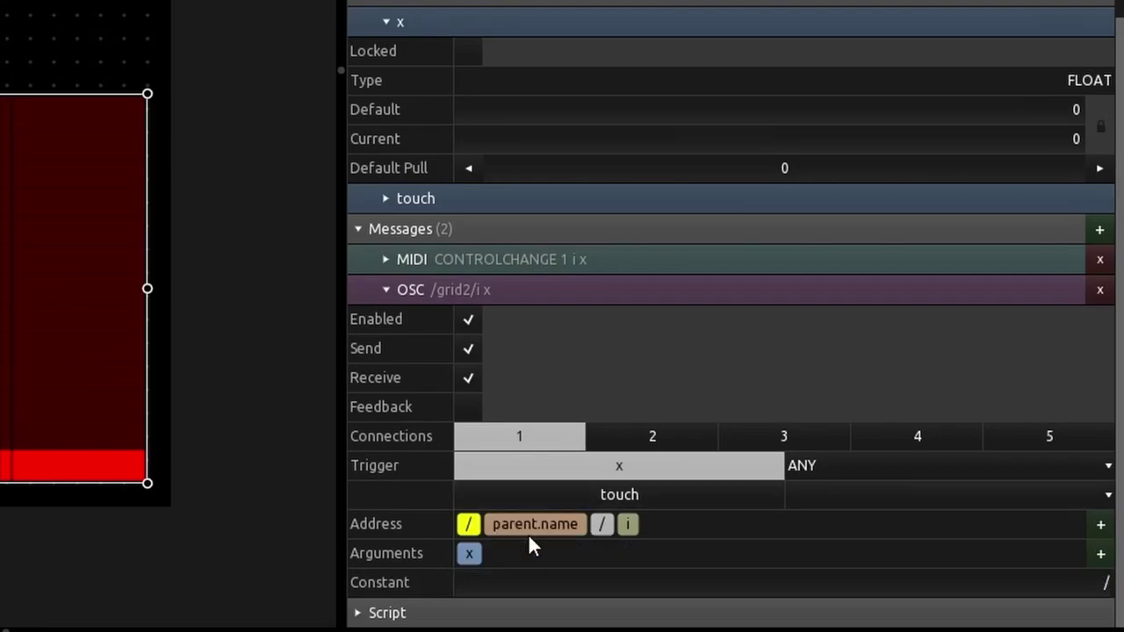
click(1104, 582)
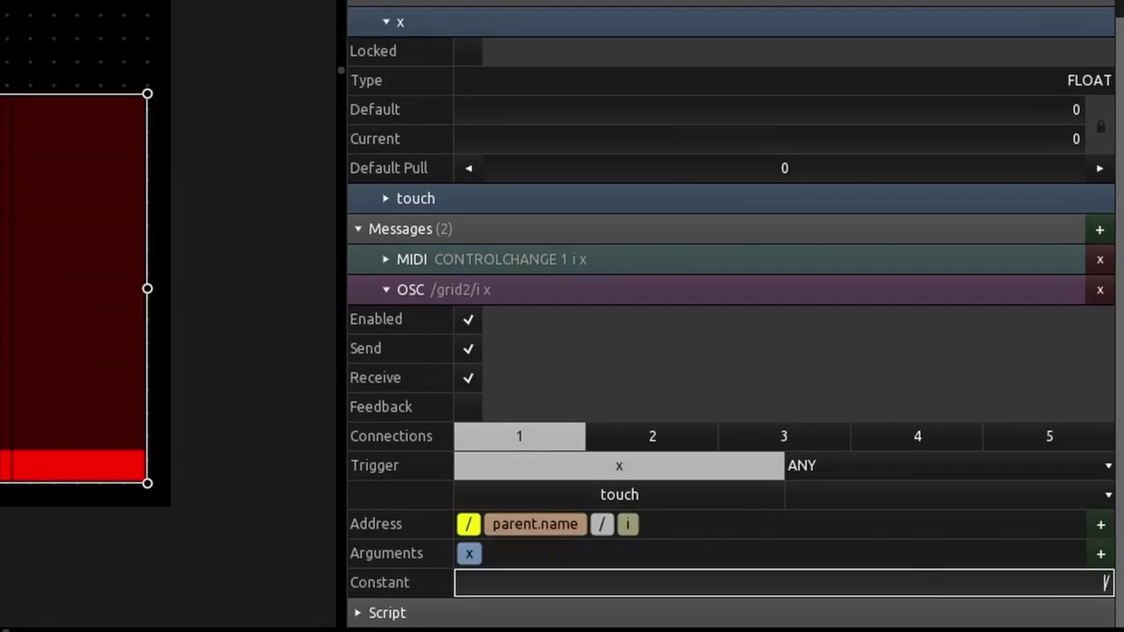
key(ctrl+v)
key(Return)
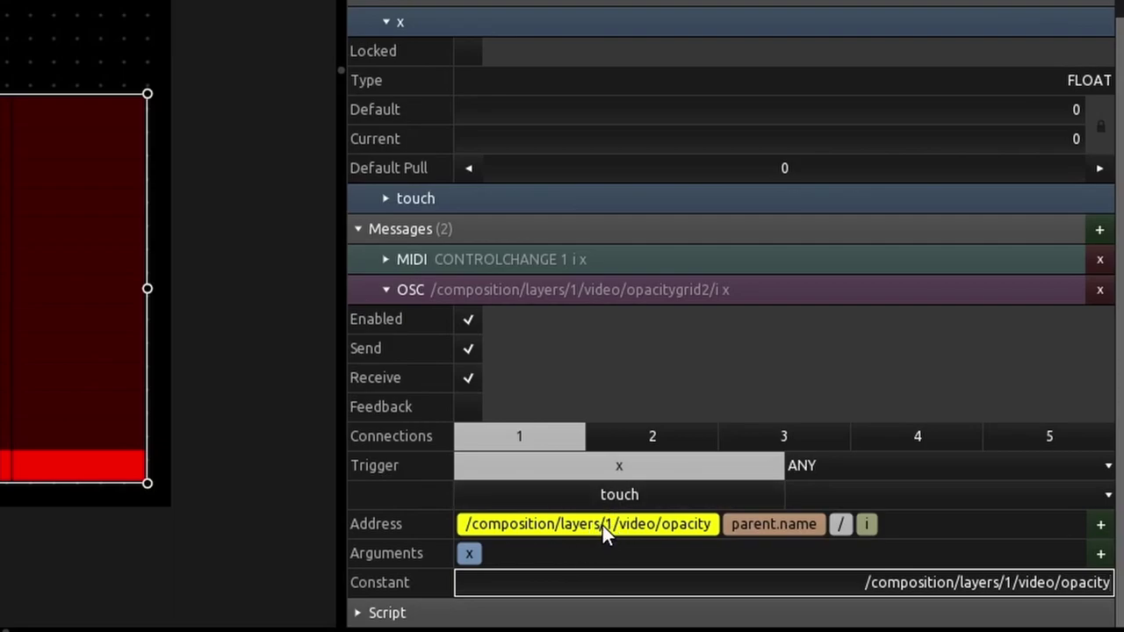
Trim the first address constant to /composition/layers/ and delete the parent.name part from the grid's OSC address
click(602, 526)
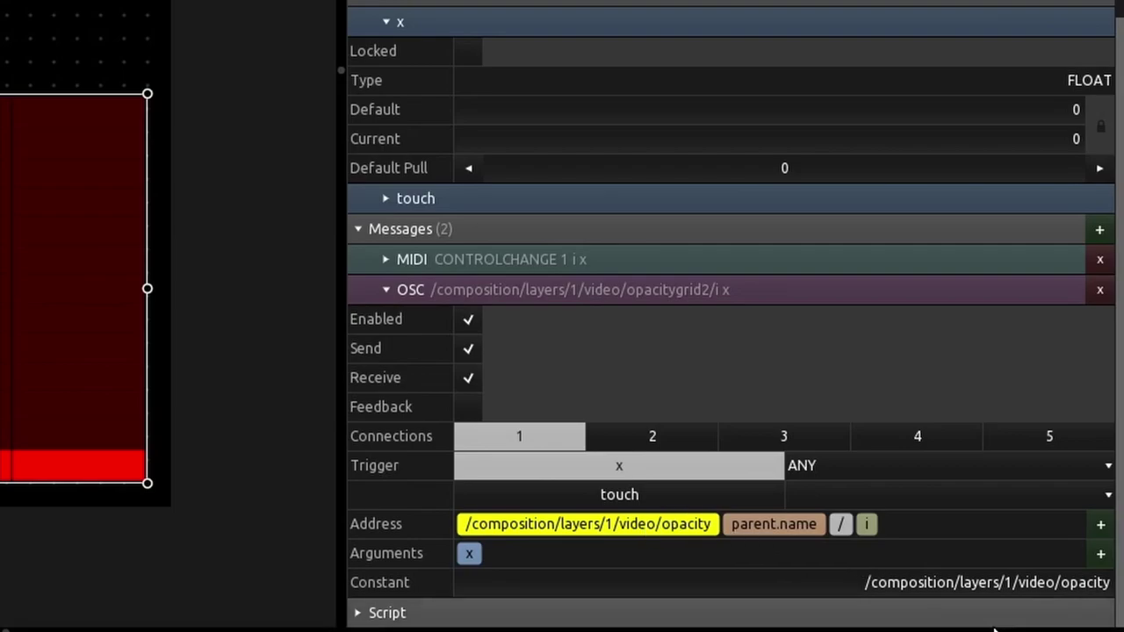
drag(1009, 584, 1112, 584)
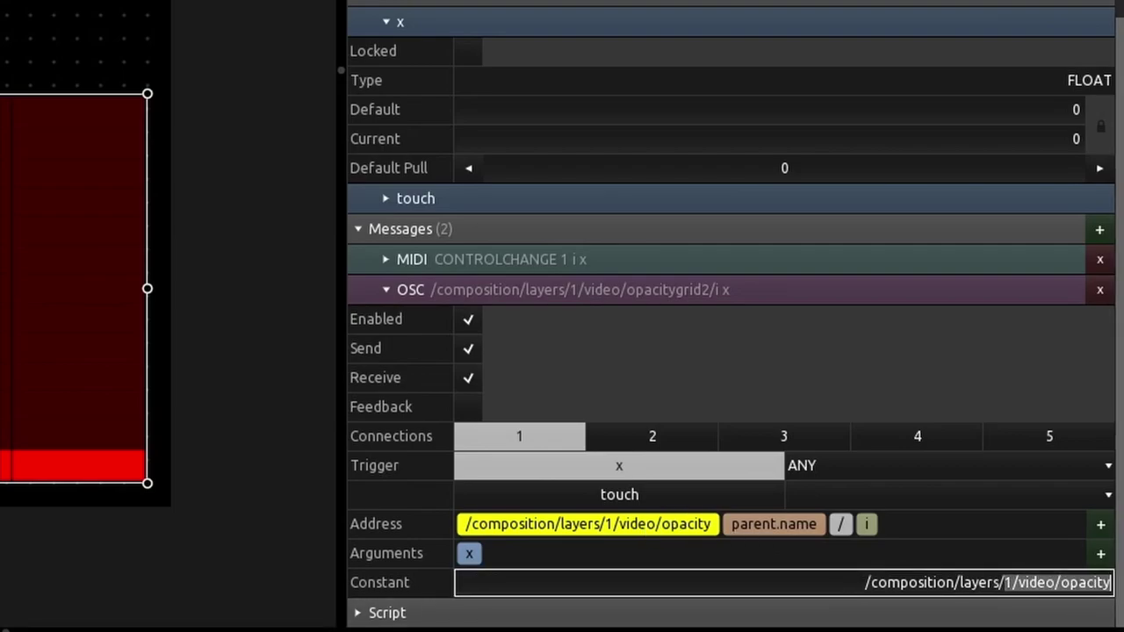
key(BackSpace)
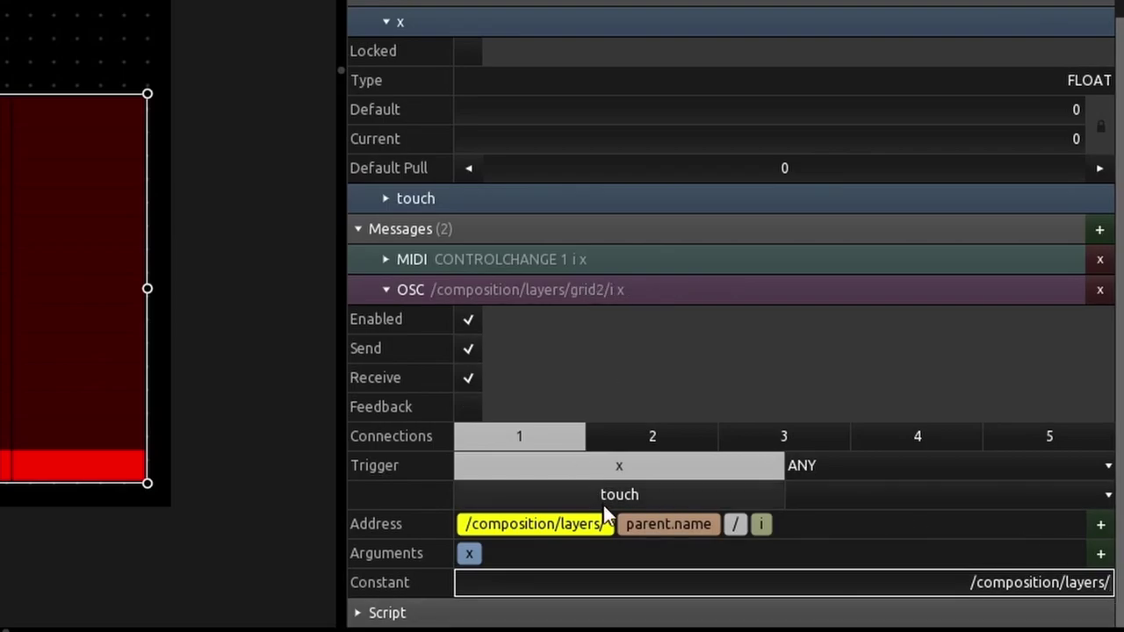
click(674, 525)
key(Delete)
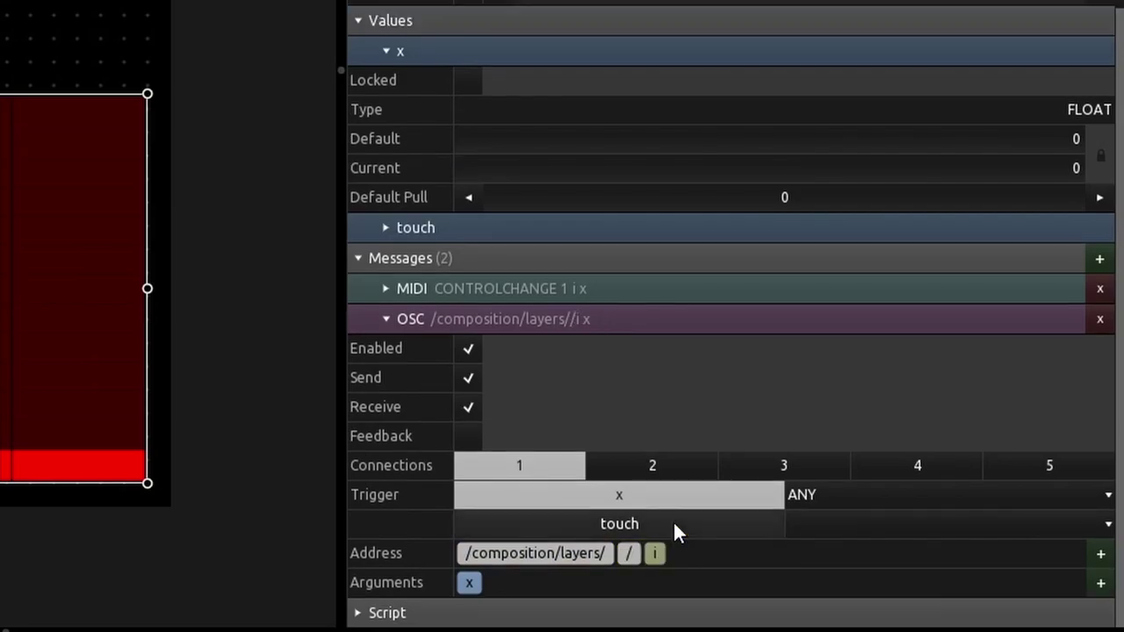
click(654, 554)
click(1101, 494)
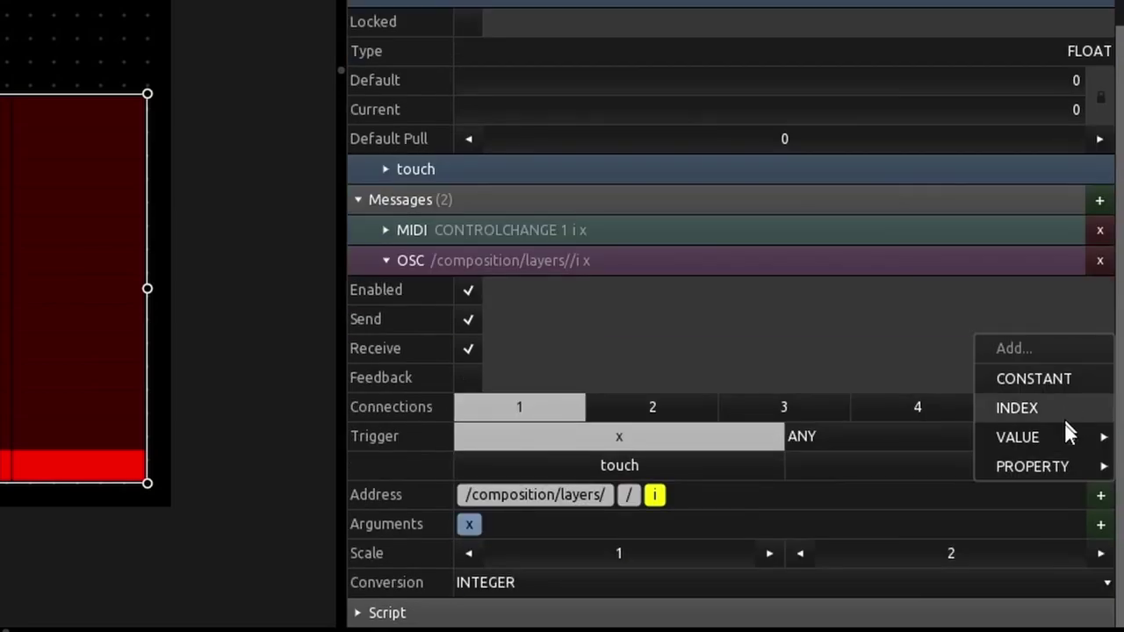
click(759, 499)
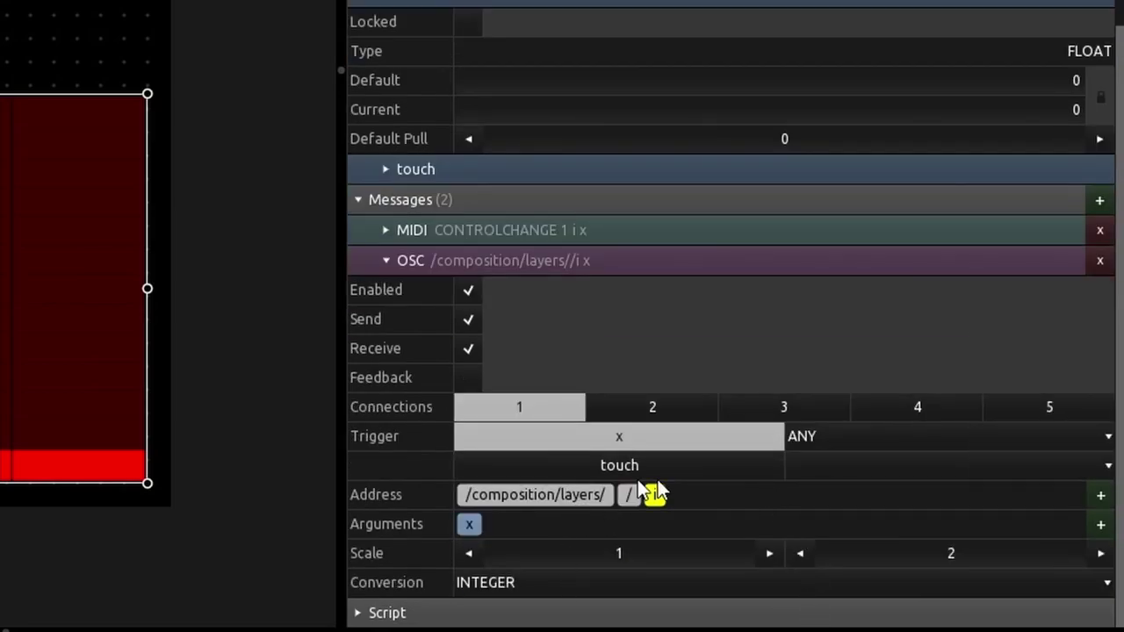
click(1101, 494)
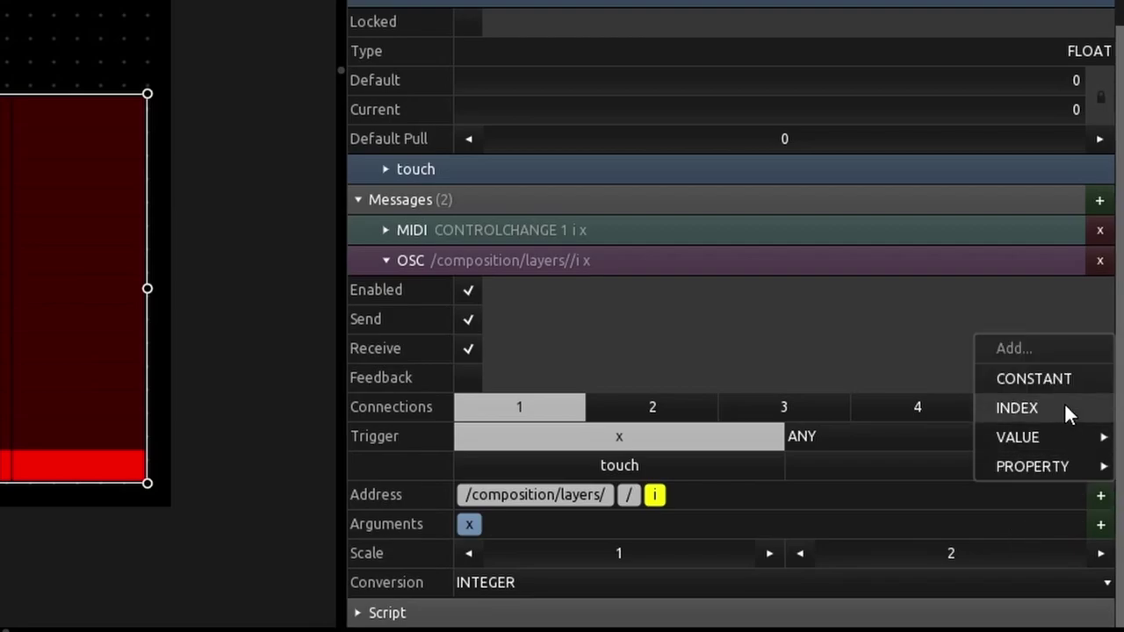
click(660, 497)
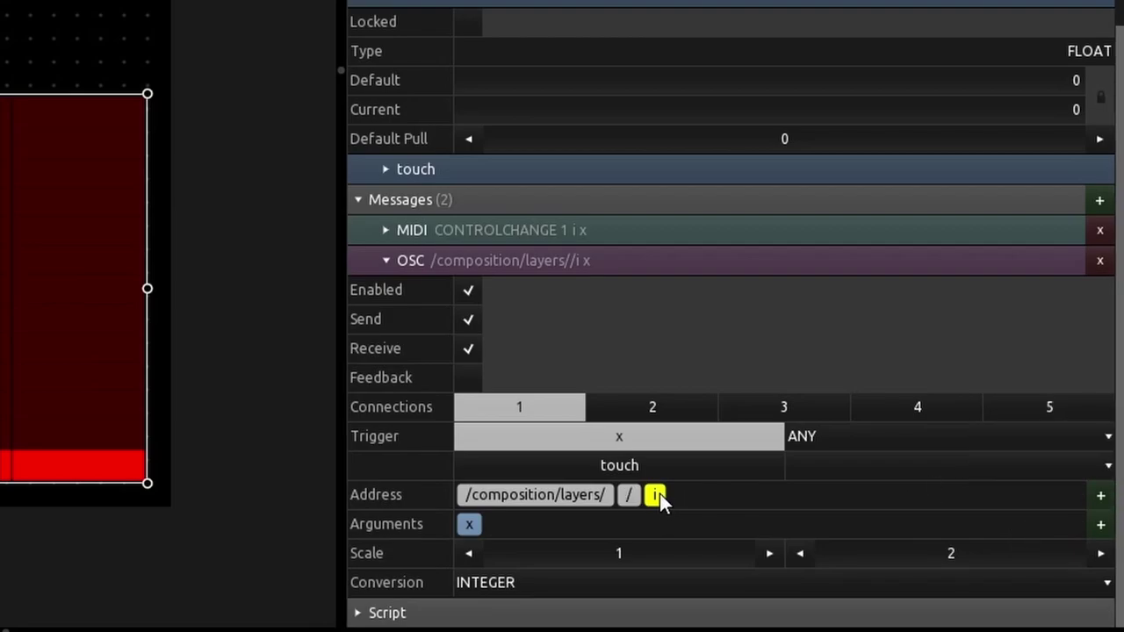
Delete the leftover slash and index parts of the OSC address, and add a new index part directly after /composition/layers/
click(634, 499)
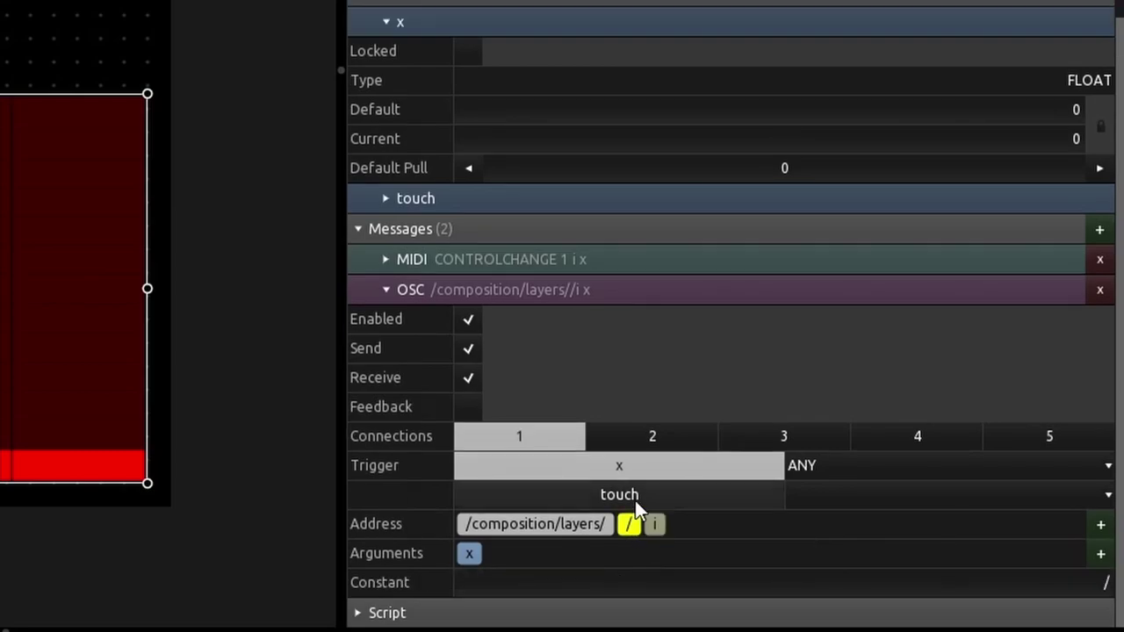
key(Delete)
click(632, 553)
key(Delete)
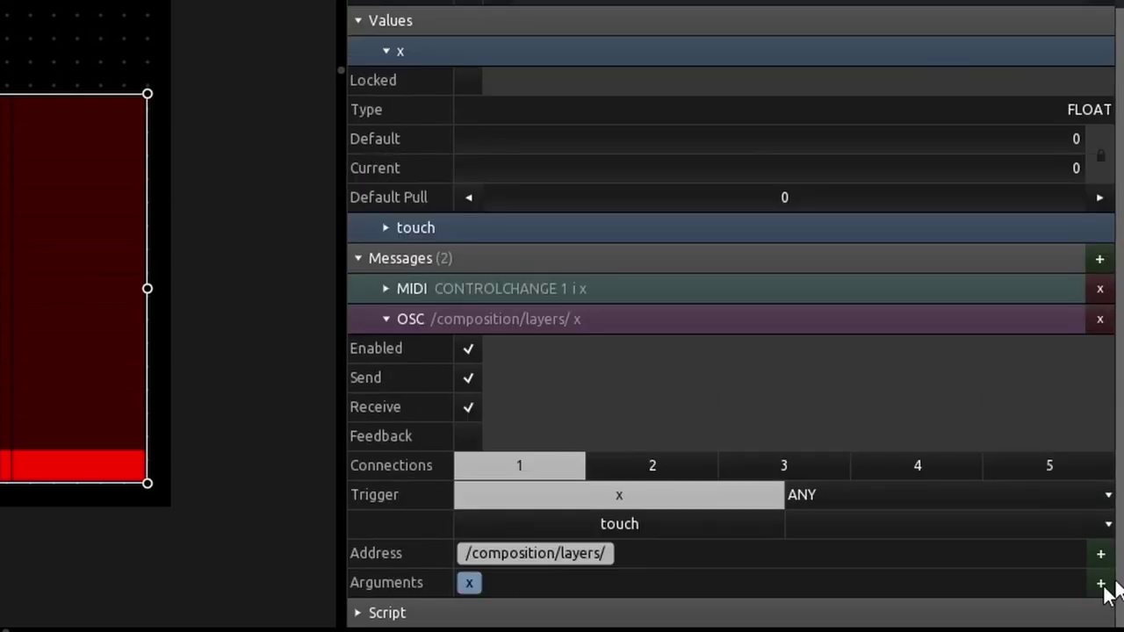
click(1101, 556)
click(1056, 467)
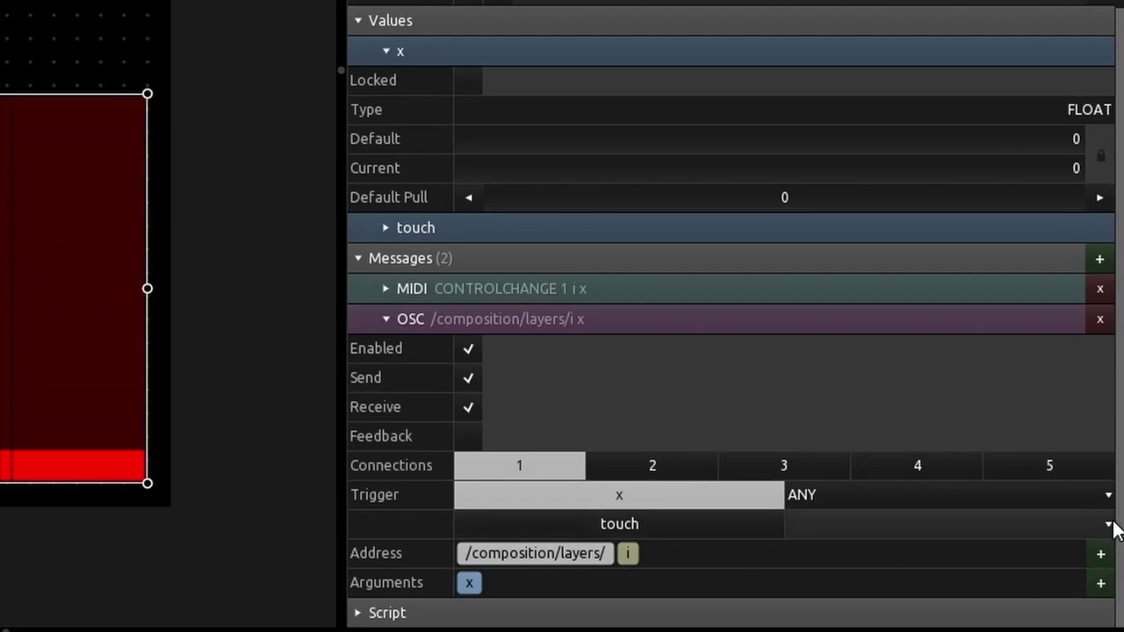
Add a constant after the index in the grid's OSC address and set it to /video/opacity
click(1101, 555)
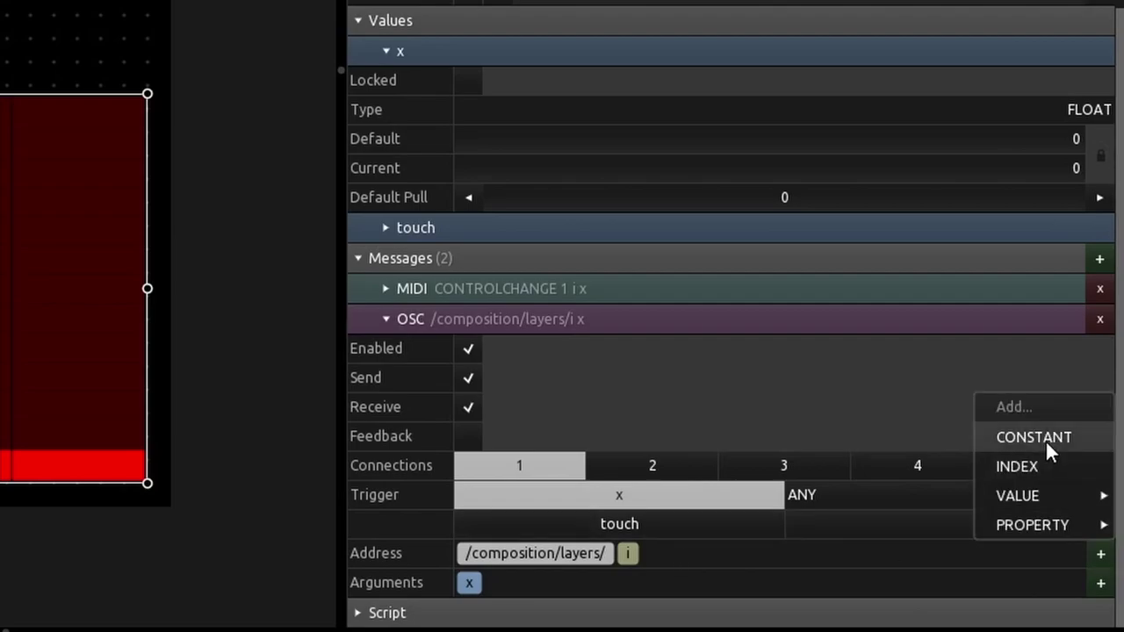
click(1047, 441)
click(688, 562)
click(1042, 583)
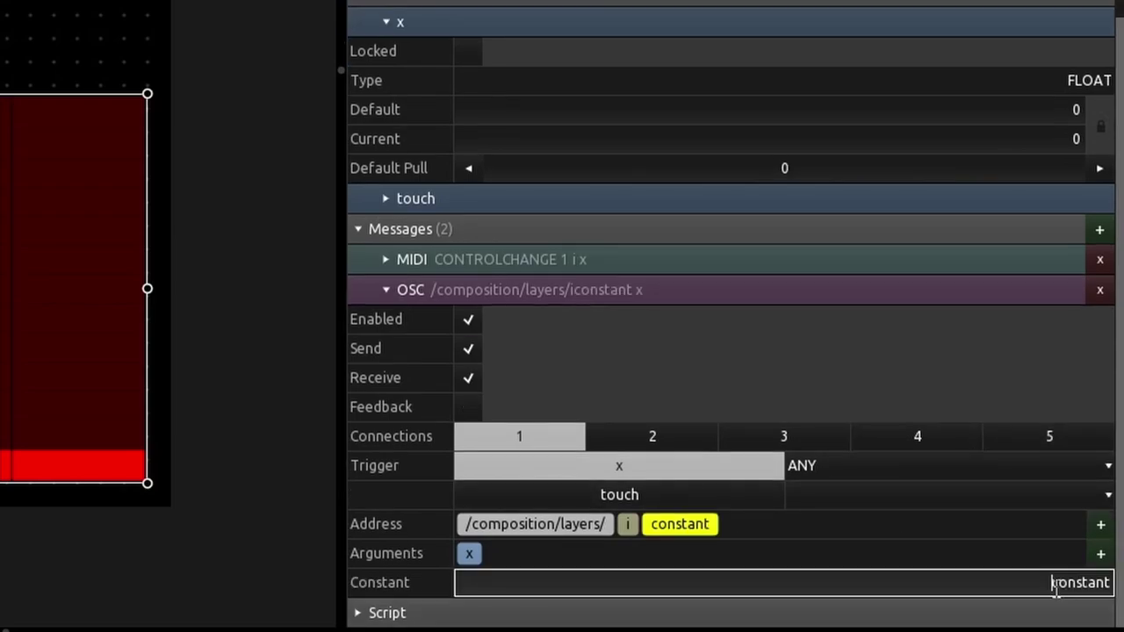
double_click(1041, 583)
text(/composition/layers/1/video/opacity)
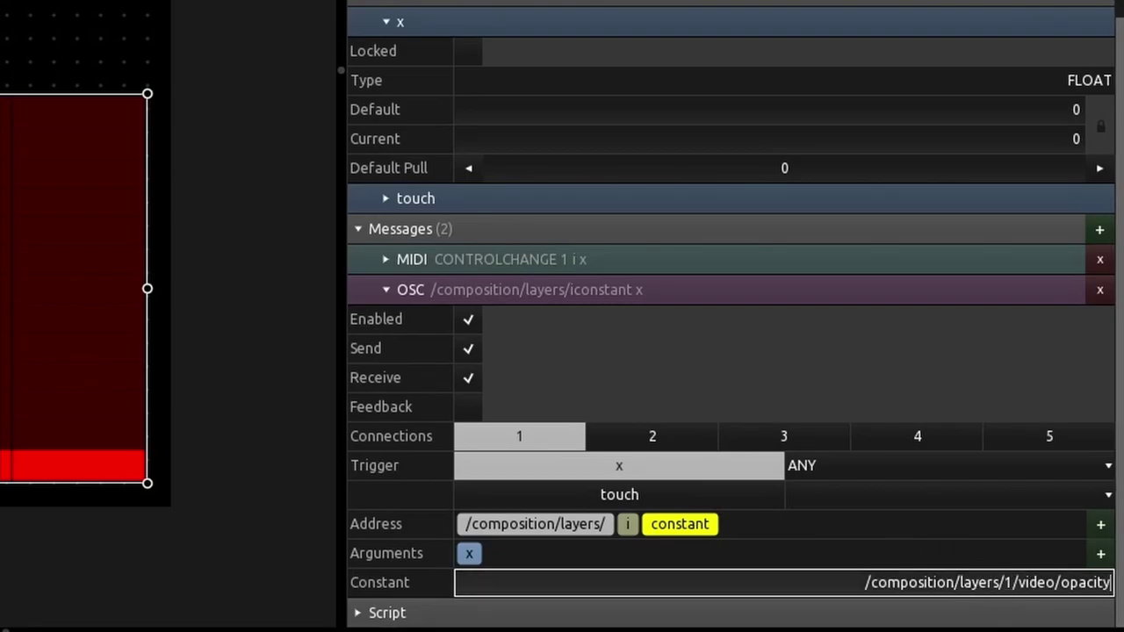
drag(1006, 584, 567, 611)
key(BackSpace)
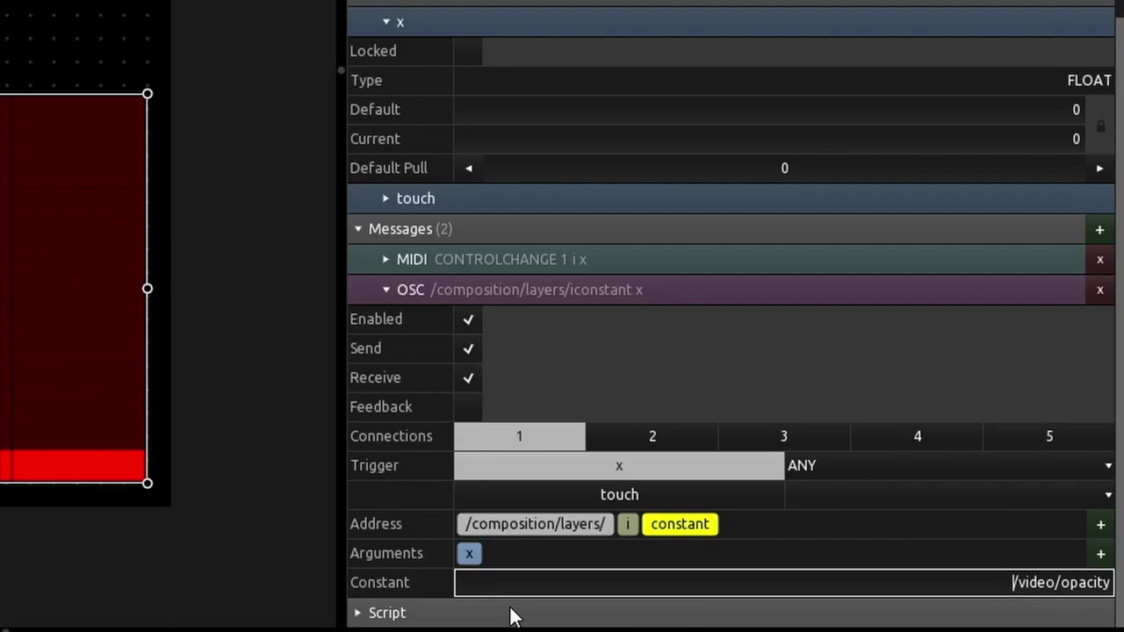
key(Return)
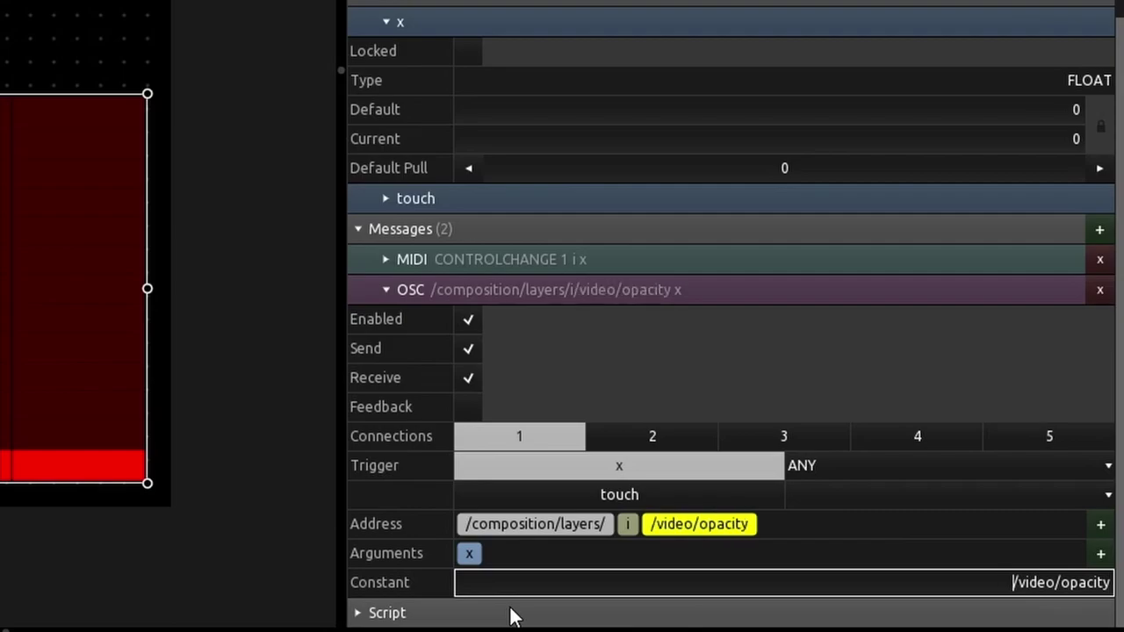
click(773, 527)
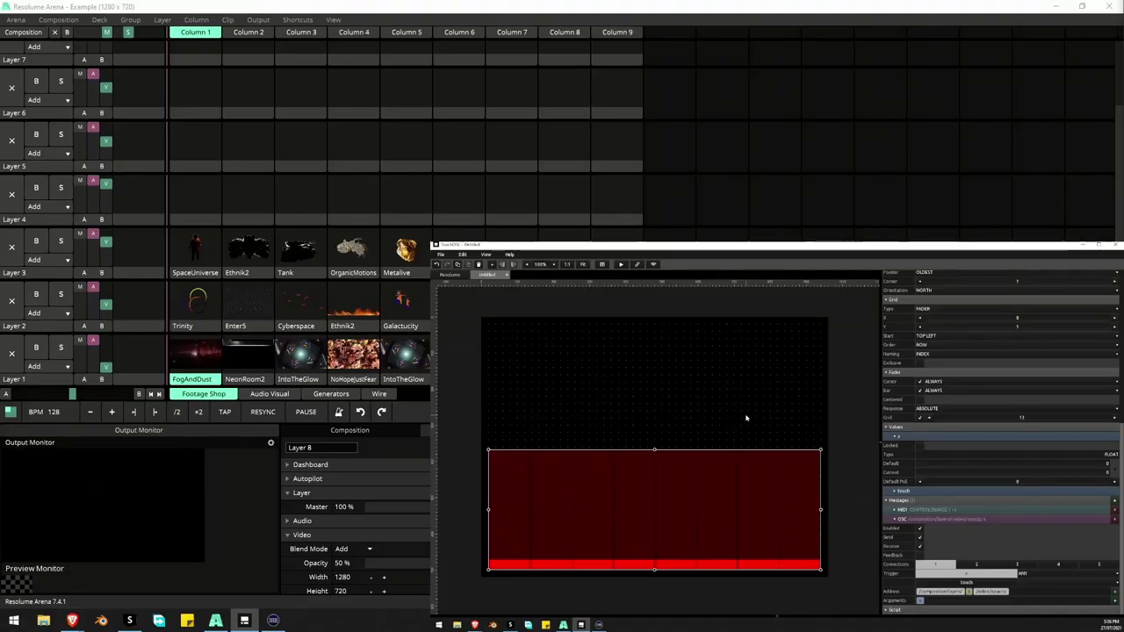
Run the layout and move several grid faders up and down to test the matching layer opacities in Resolume
click(620, 266)
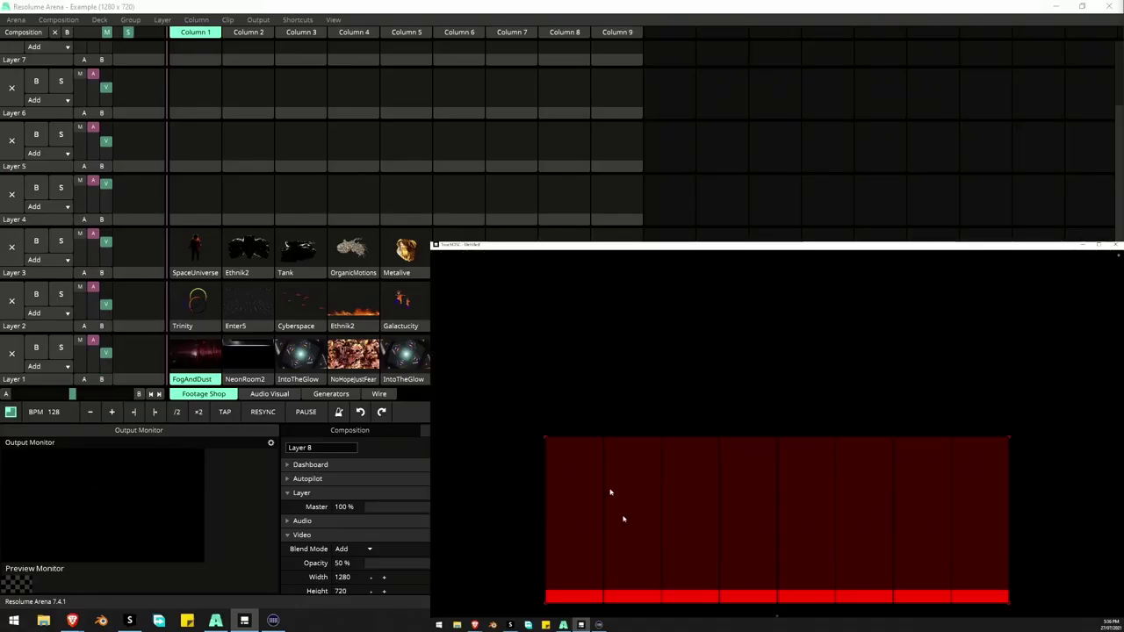
drag(585, 560, 645, 606)
drag(761, 596, 760, 508)
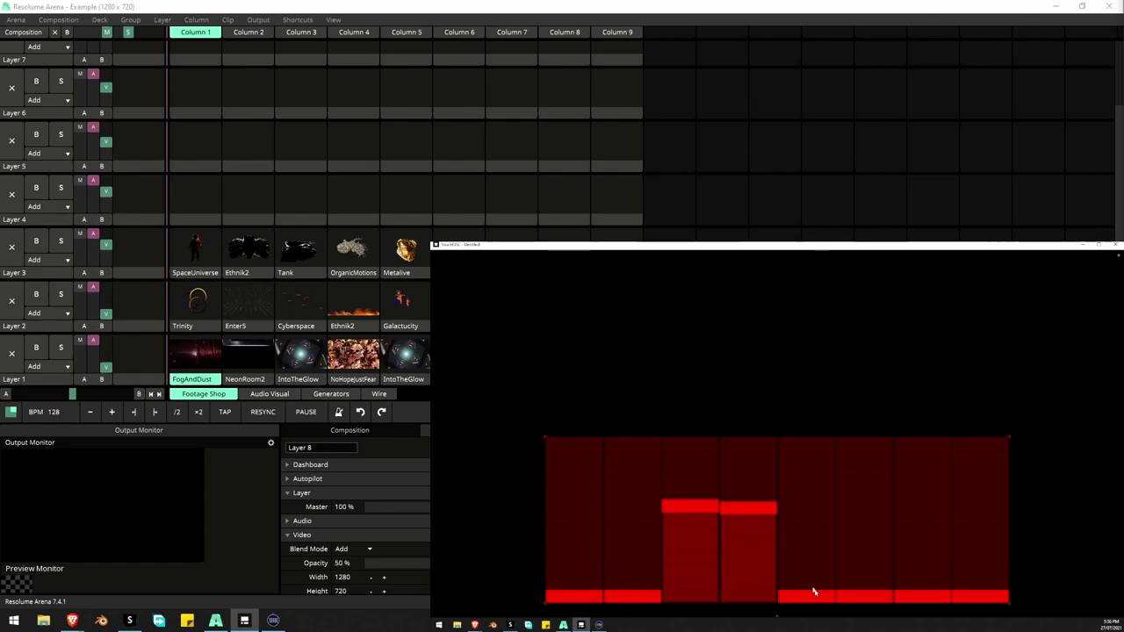
drag(814, 594, 814, 528)
mouse_move(881, 594)
mouse_down()
mouse_move(887, 532)
mouse_move(860, 604)
mouse_up()
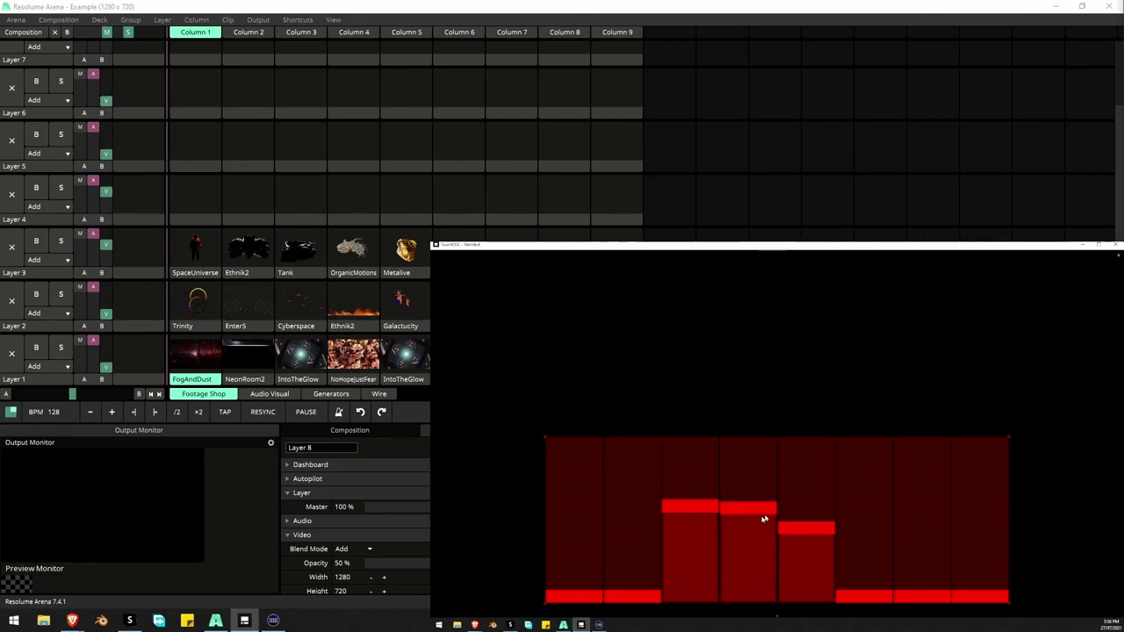
drag(802, 529, 811, 612)
mouse_move(748, 508)
mouse_down()
mouse_move(677, 519)
mouse_move(705, 622)
mouse_up()
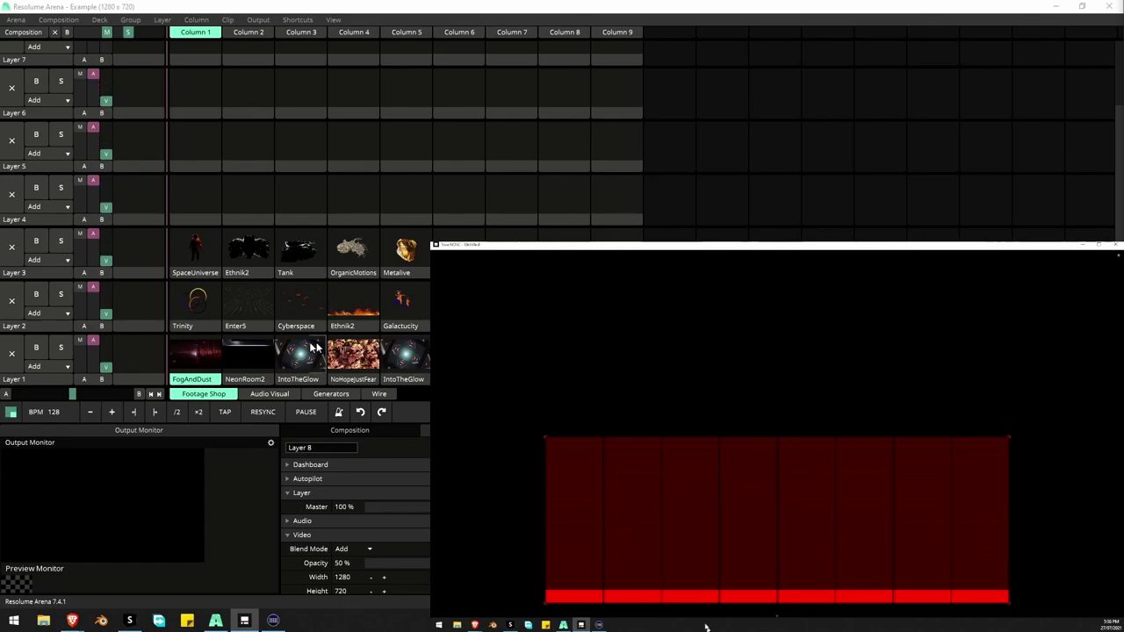
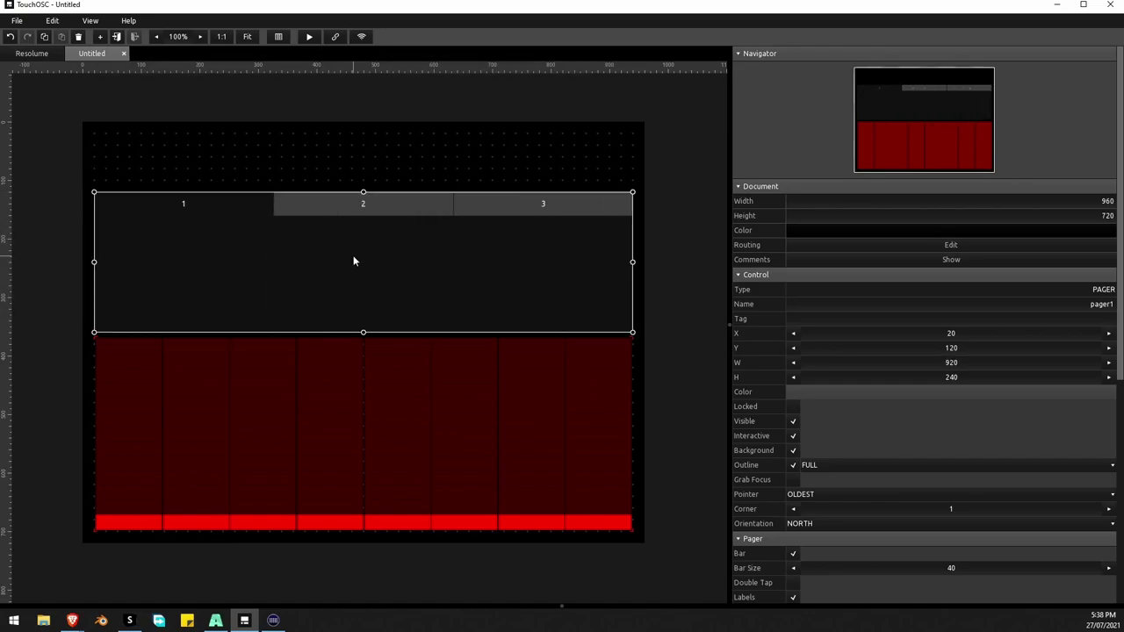
Add five more pages, 4 to 8, to the pager control above the fader grid
scroll(1045, 407, down, 5)
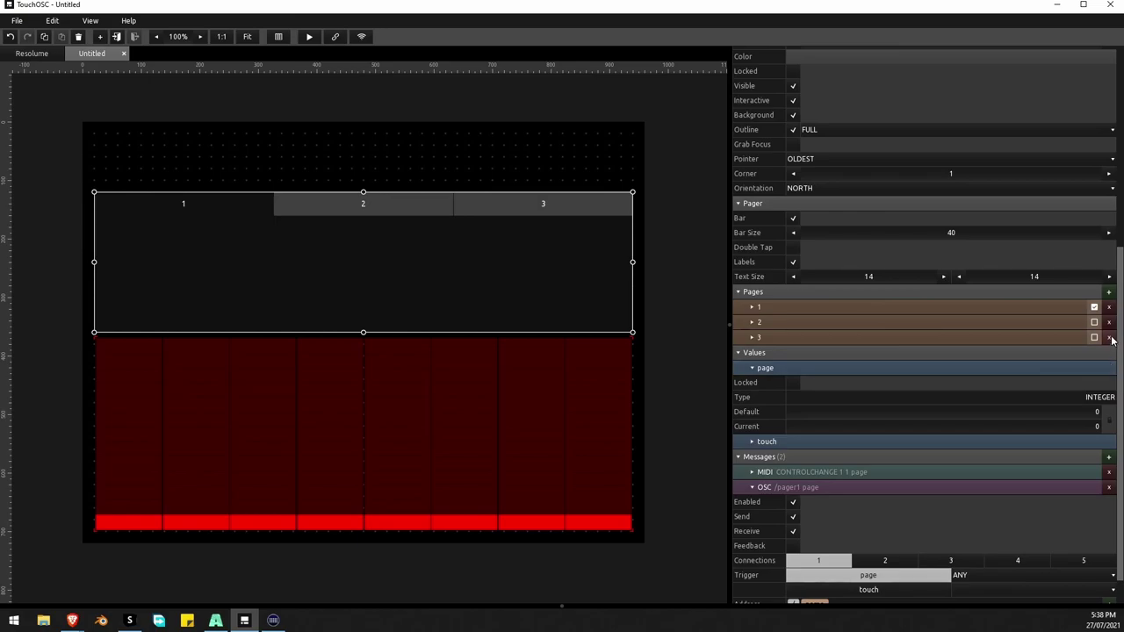
click(1109, 292)
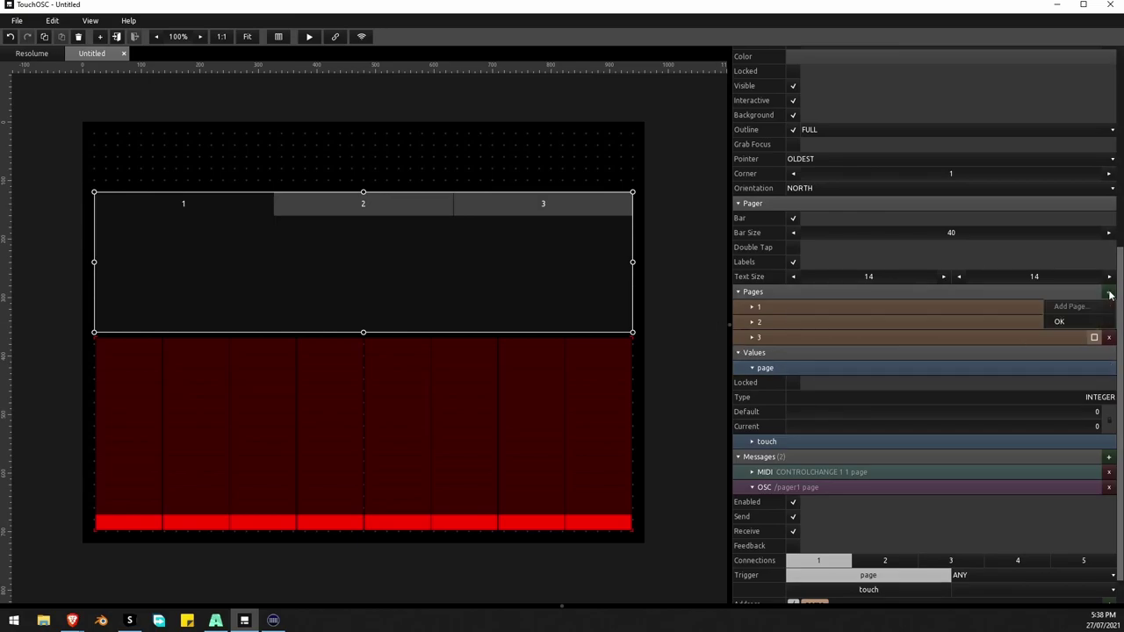
click(1083, 323)
click(1109, 278)
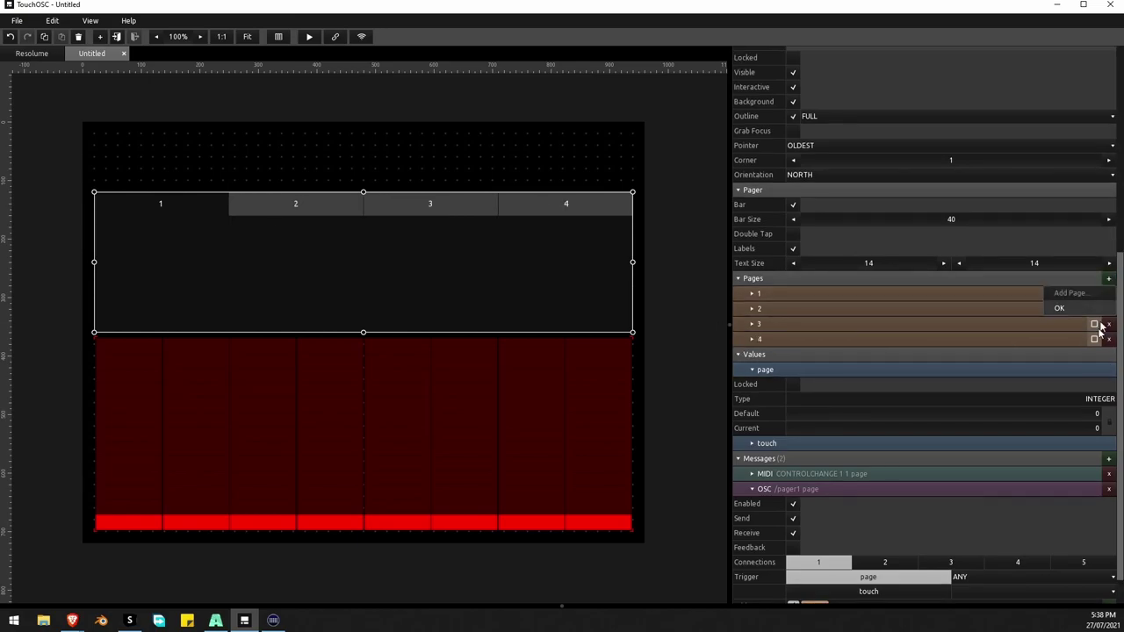
click(1094, 310)
click(1107, 263)
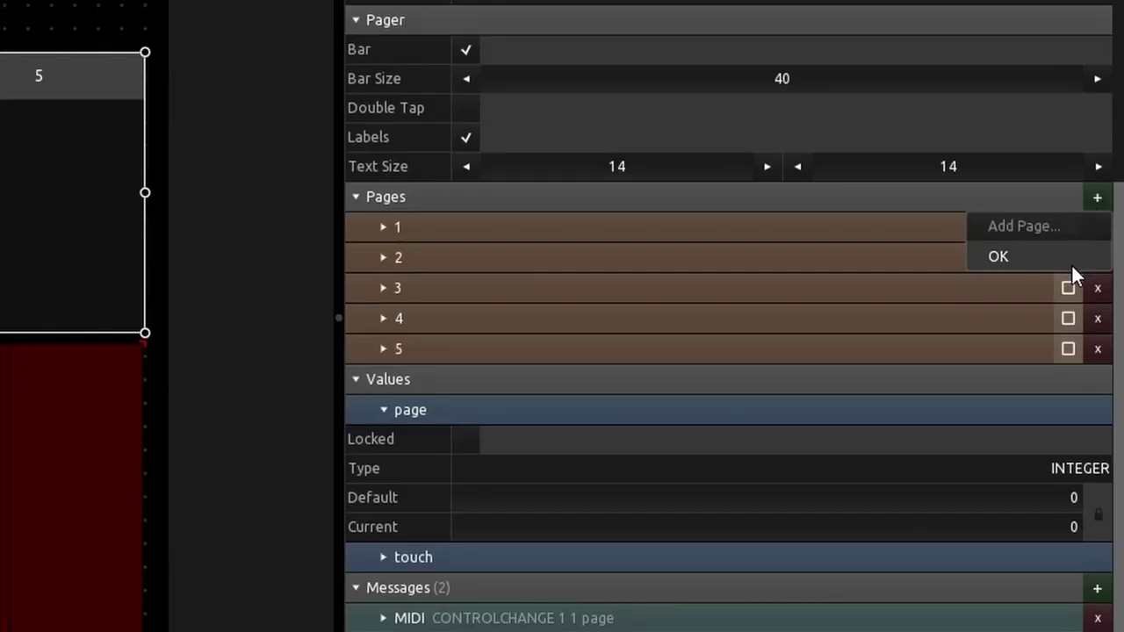
click(1096, 298)
click(1105, 176)
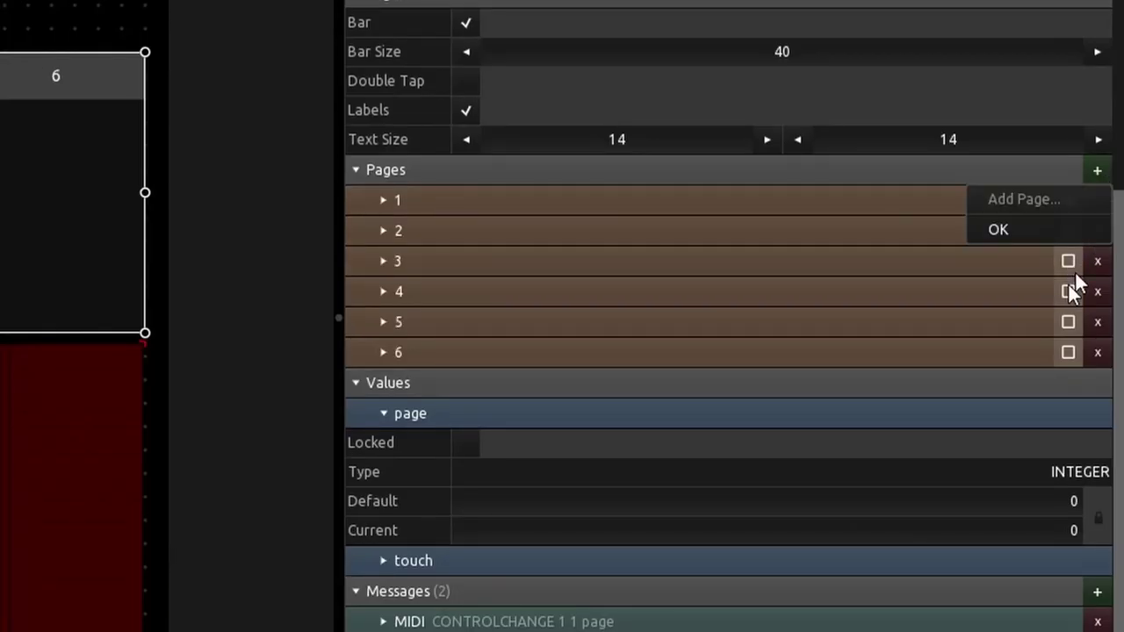
click(1059, 230)
click(1098, 147)
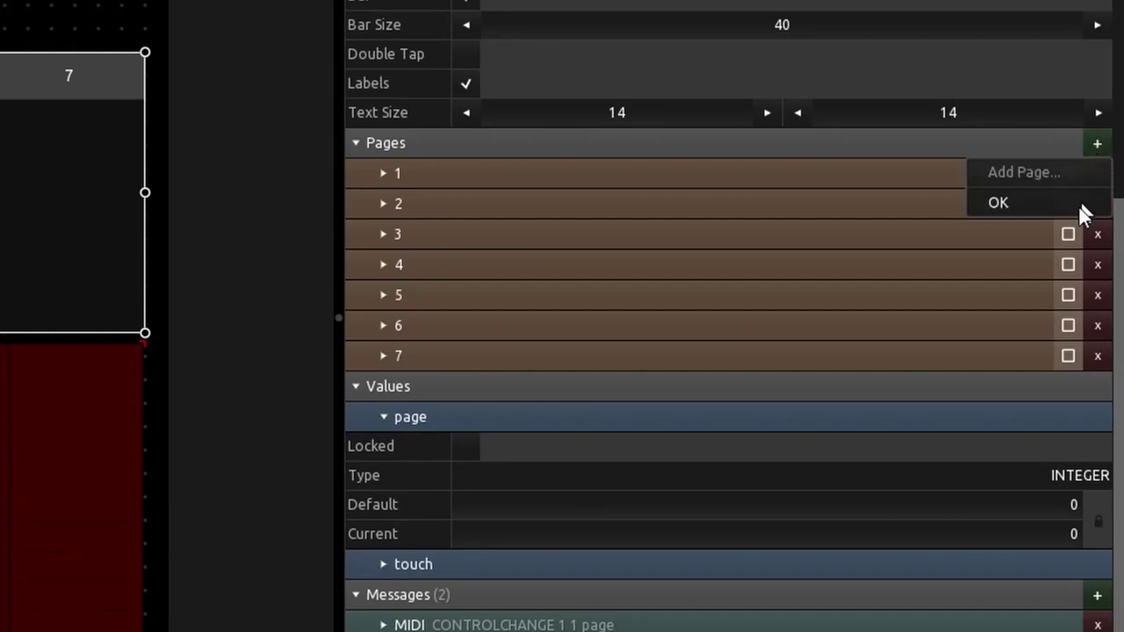
click(1080, 205)
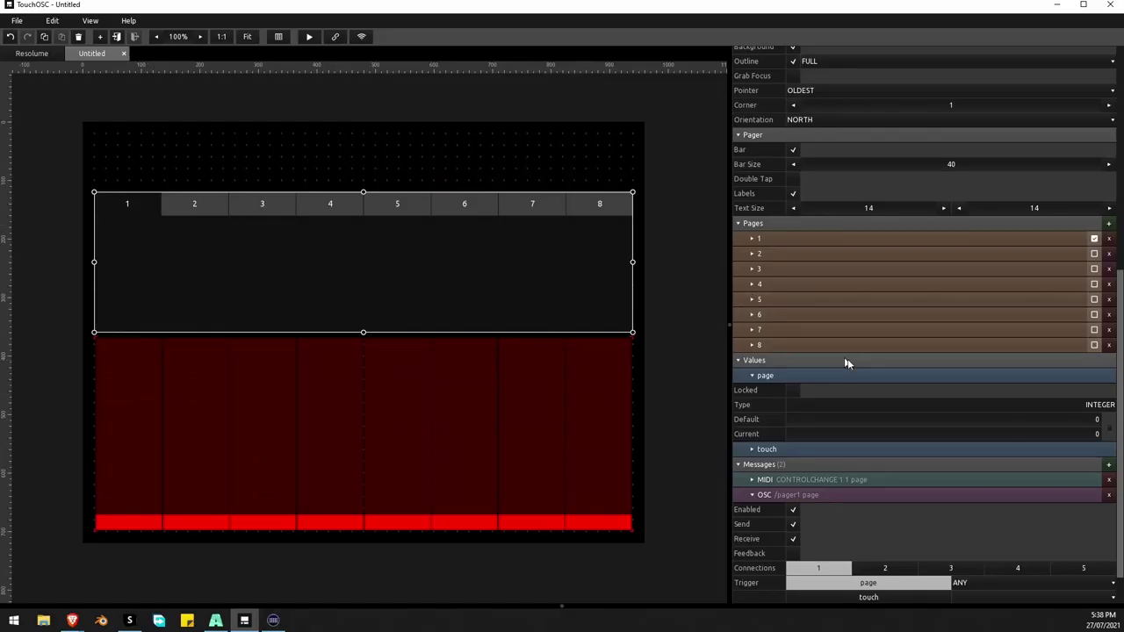
Set the pager's orientation to SOUTH and stretch its upper edge upward to a height of 340
scroll(871, 389, down, 1)
scroll(870, 389, up, 7)
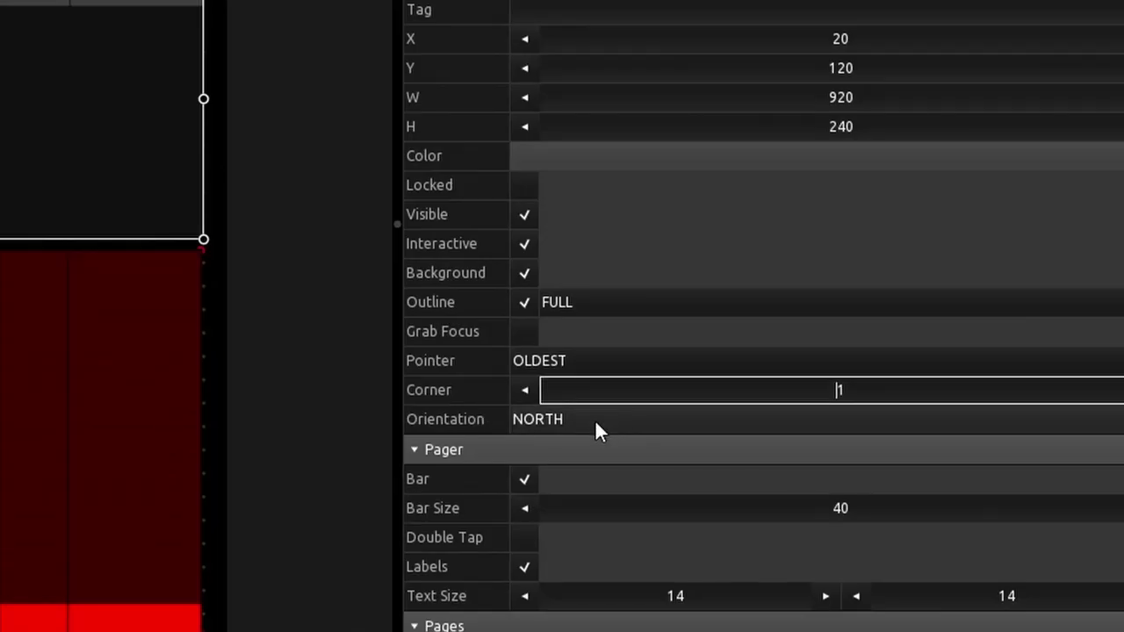
click(828, 422)
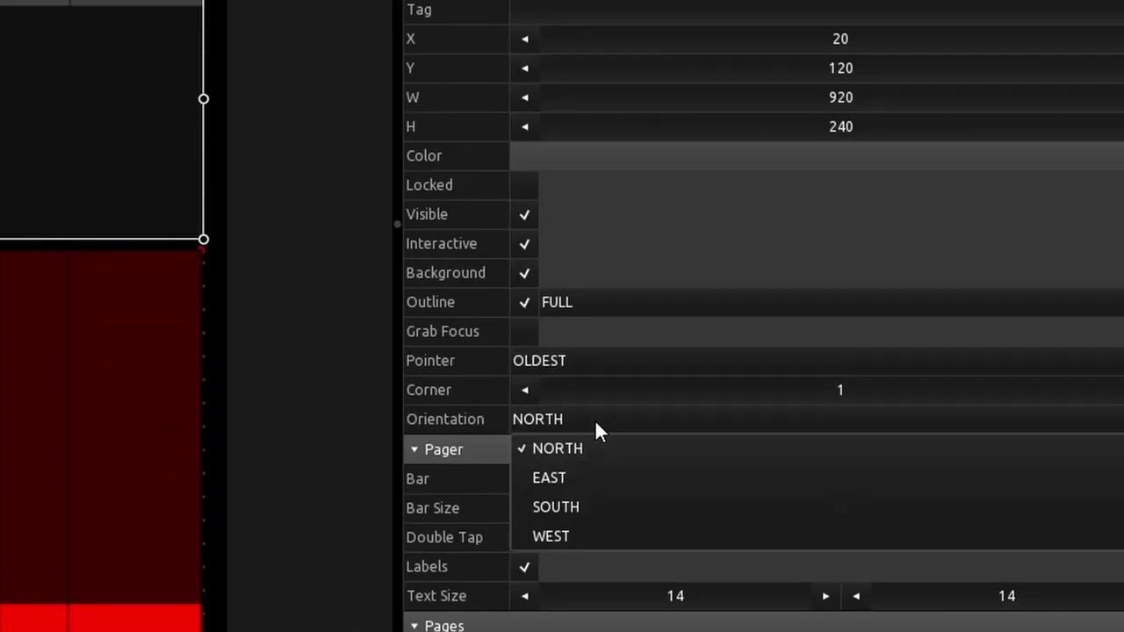
click(577, 510)
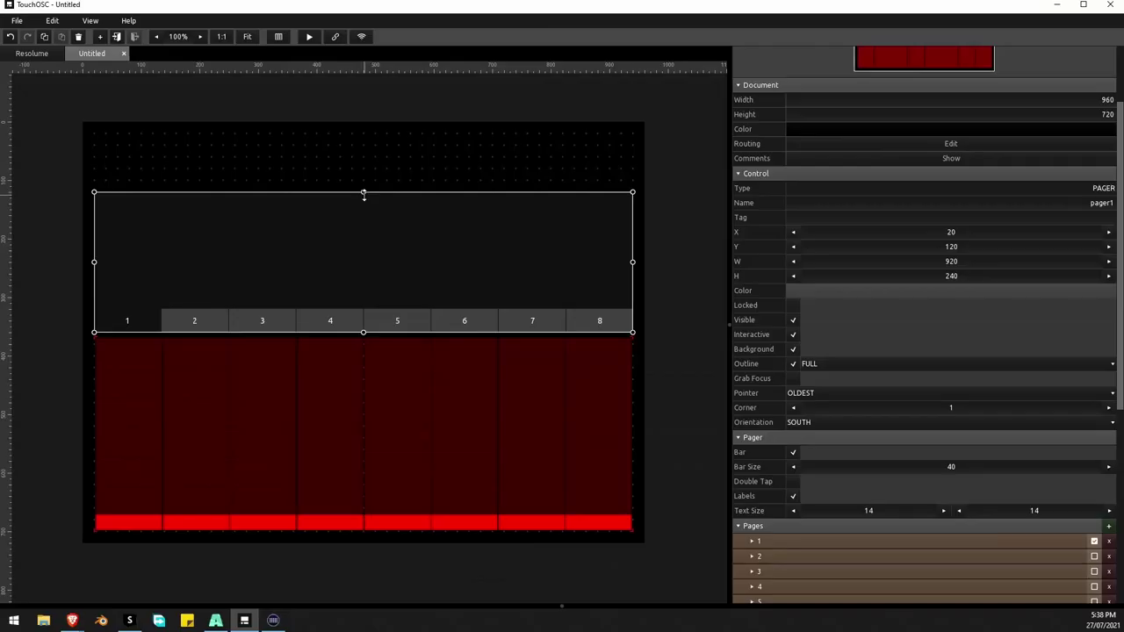
drag(364, 191, 363, 136)
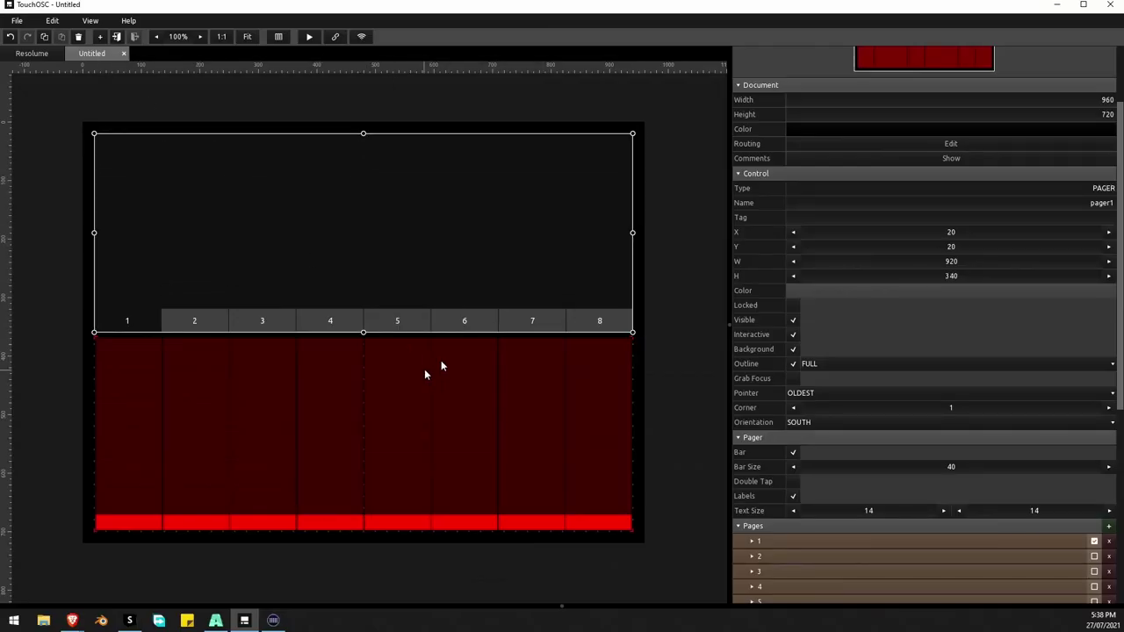
Switch between several pager pages to check the page tabs and the pager's current page value
click(194, 323)
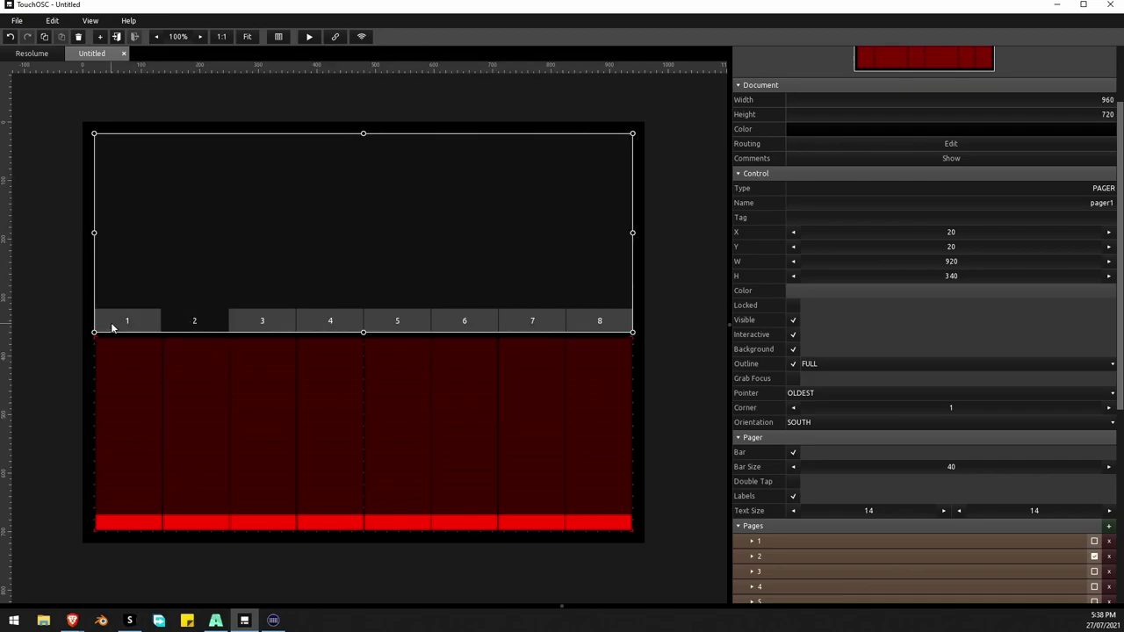
click(248, 323)
click(322, 318)
click(421, 325)
click(474, 323)
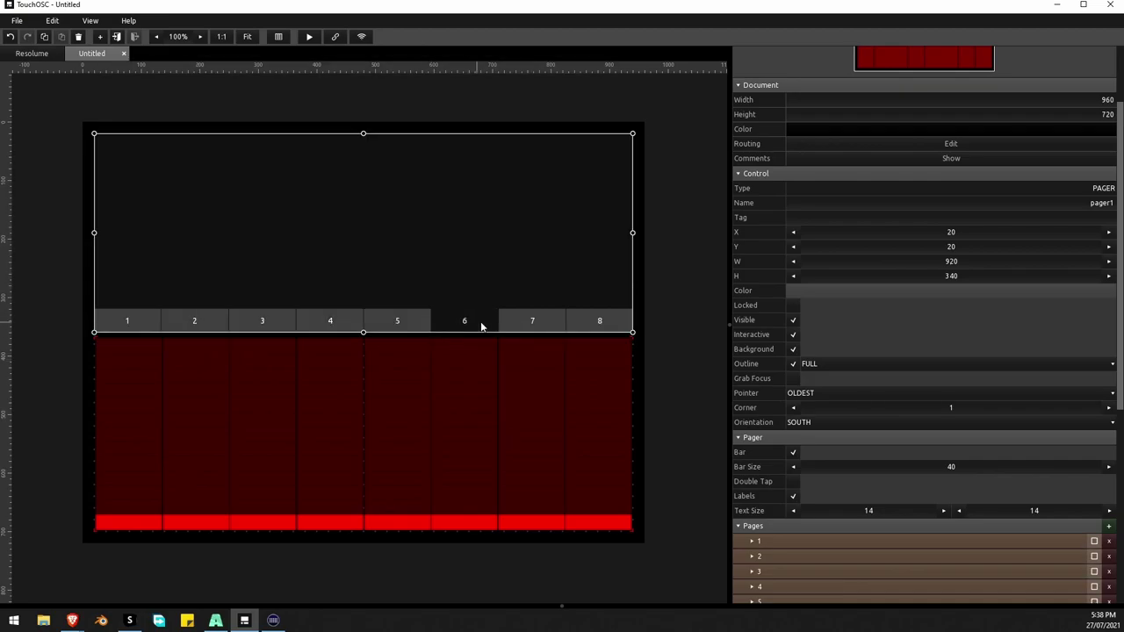
click(536, 324)
scroll(791, 375, down, 5)
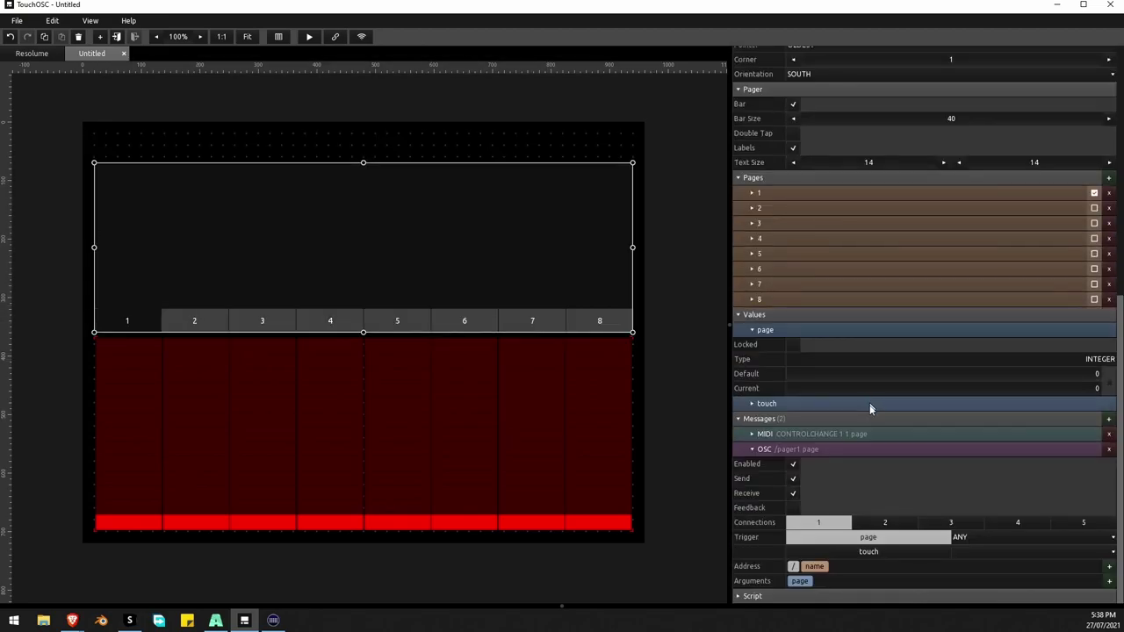
click(194, 323)
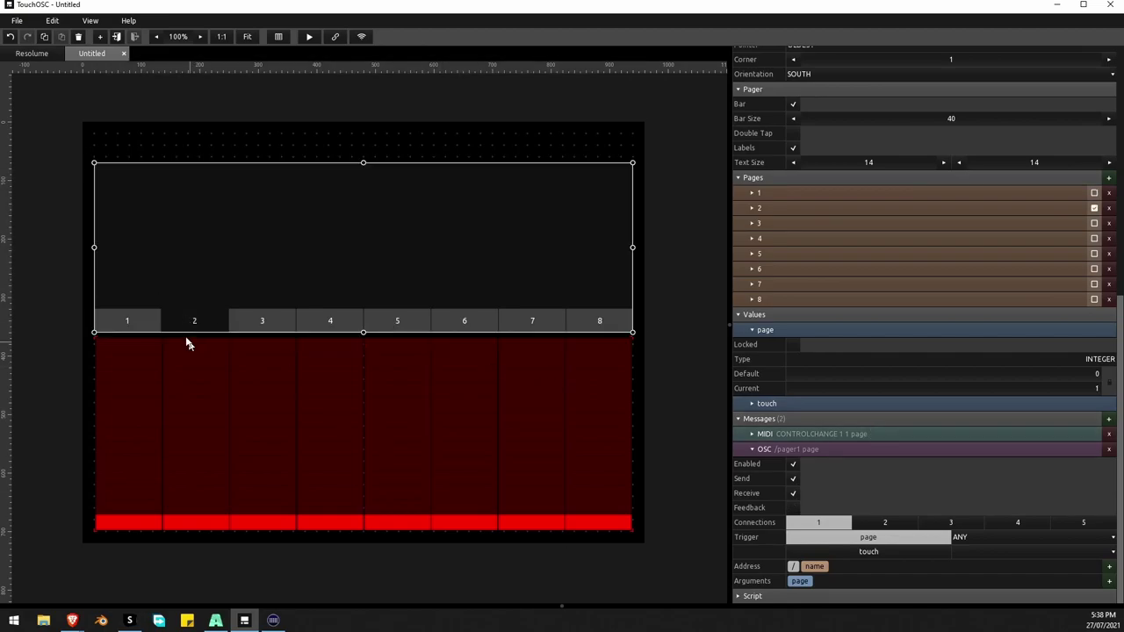
click(149, 321)
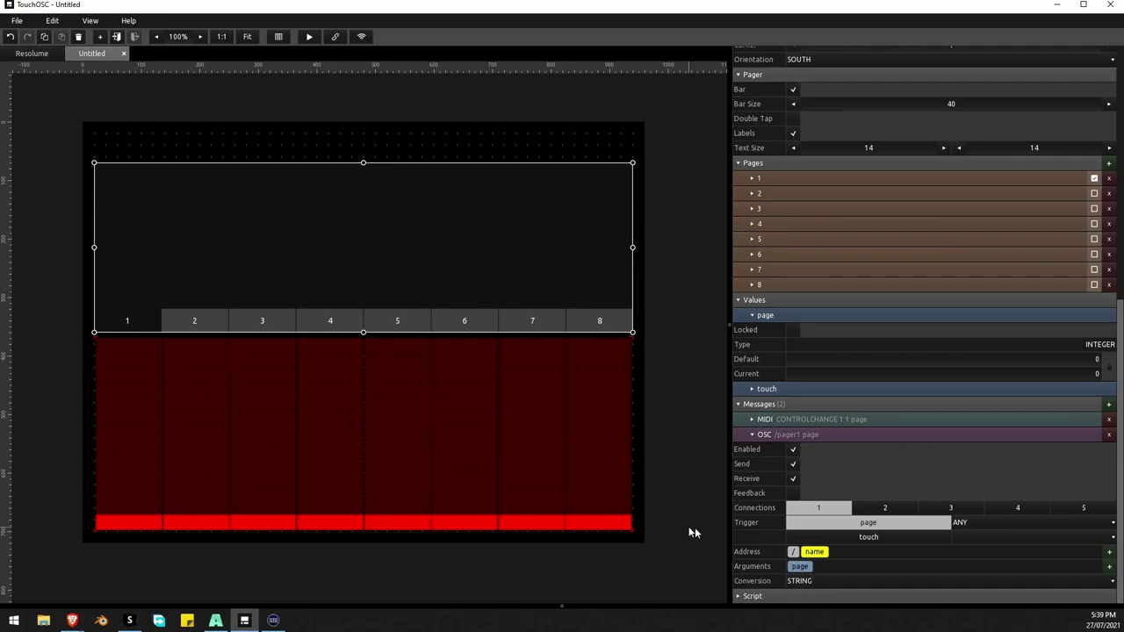
click(182, 324)
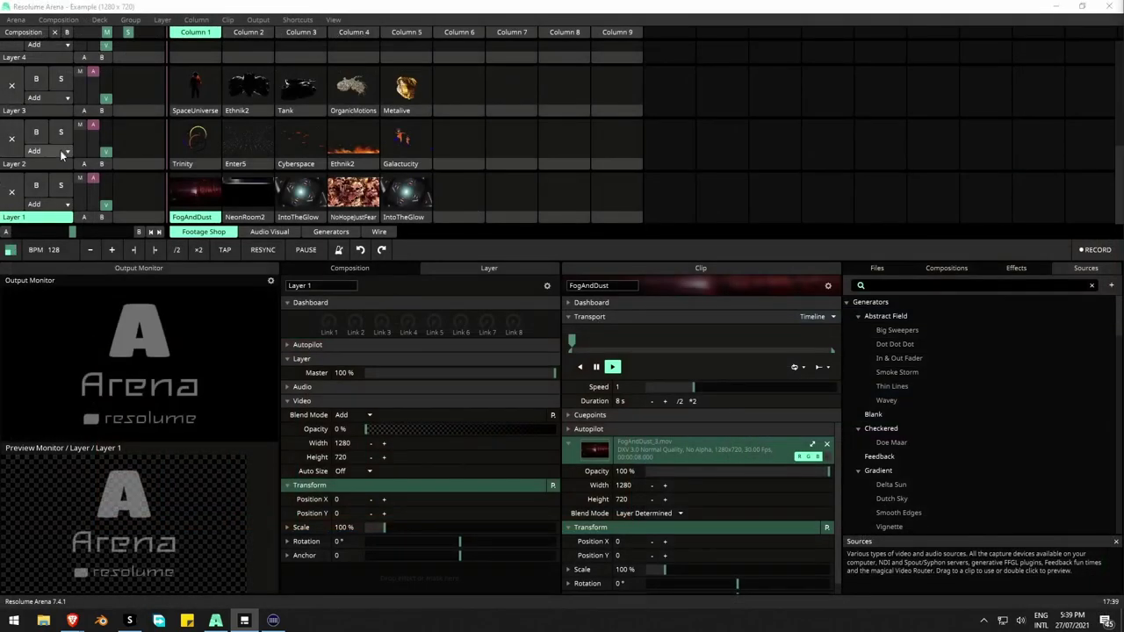
Switch to Resolume Arena, select Layer 1, and briefly launch and clear its FogAndDust clip
click(58, 163)
click(45, 215)
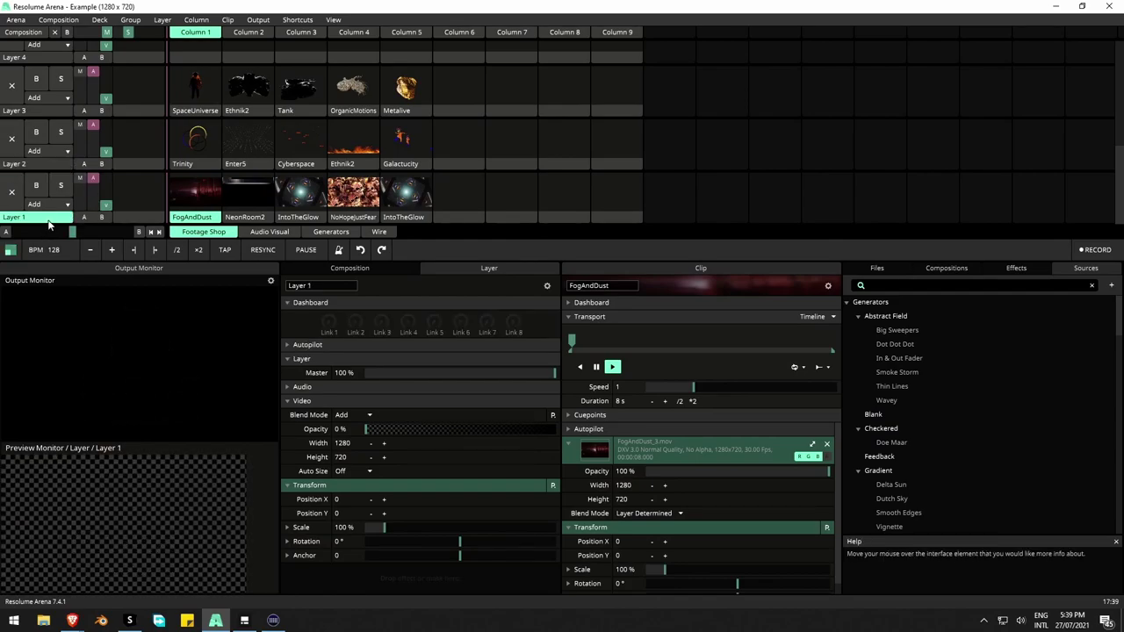
click(214, 195)
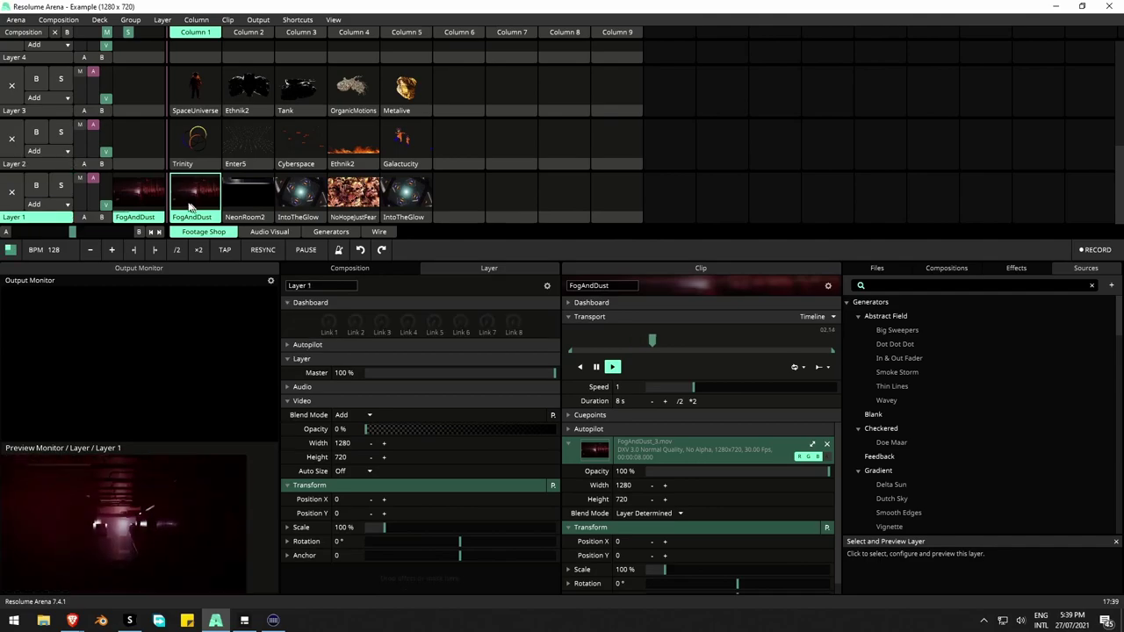
click(11, 191)
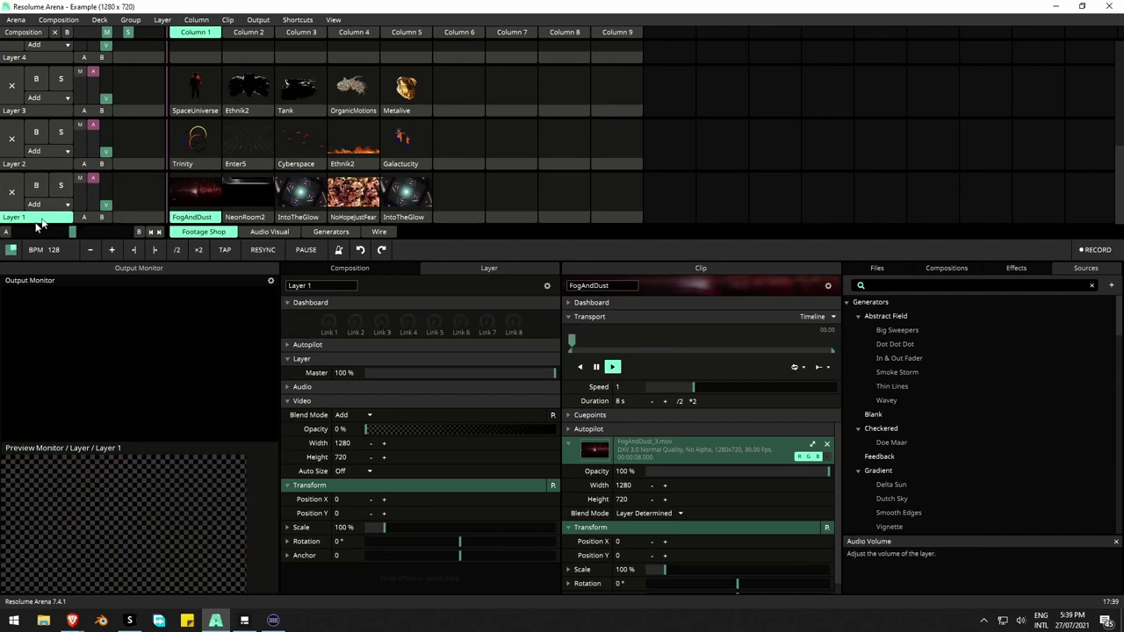
Copy Layer 1's select address /composition/layers/1/select in OSC shortcut editing mode, and leave that mode
click(297, 20)
click(323, 65)
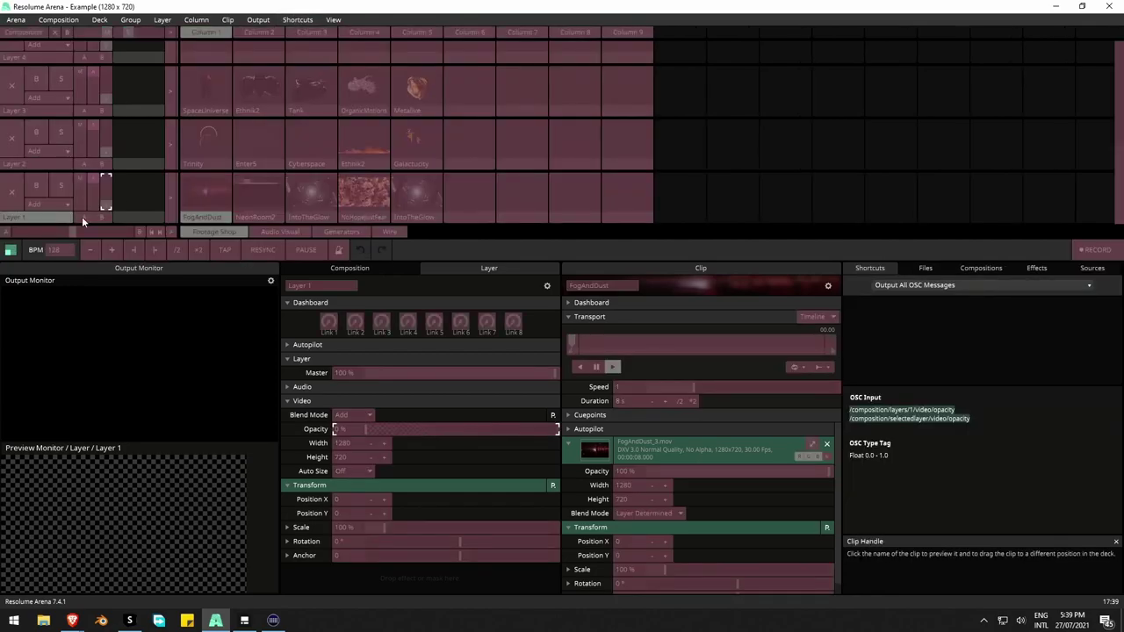
click(62, 217)
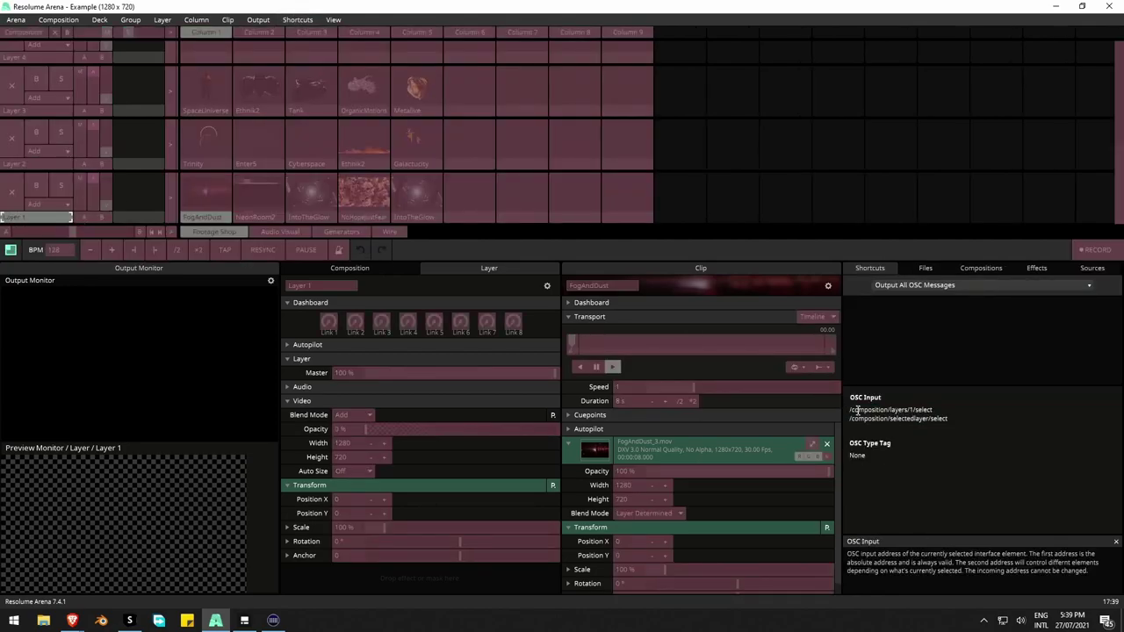
drag(850, 410, 933, 410)
key(ctrl+c)
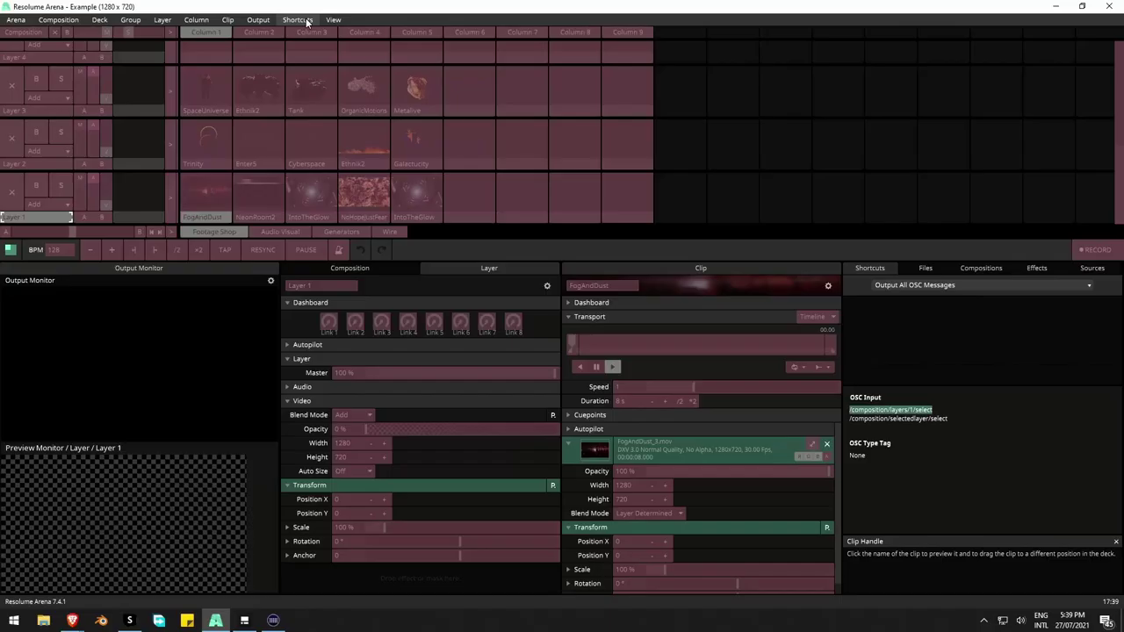
click(297, 19)
click(314, 62)
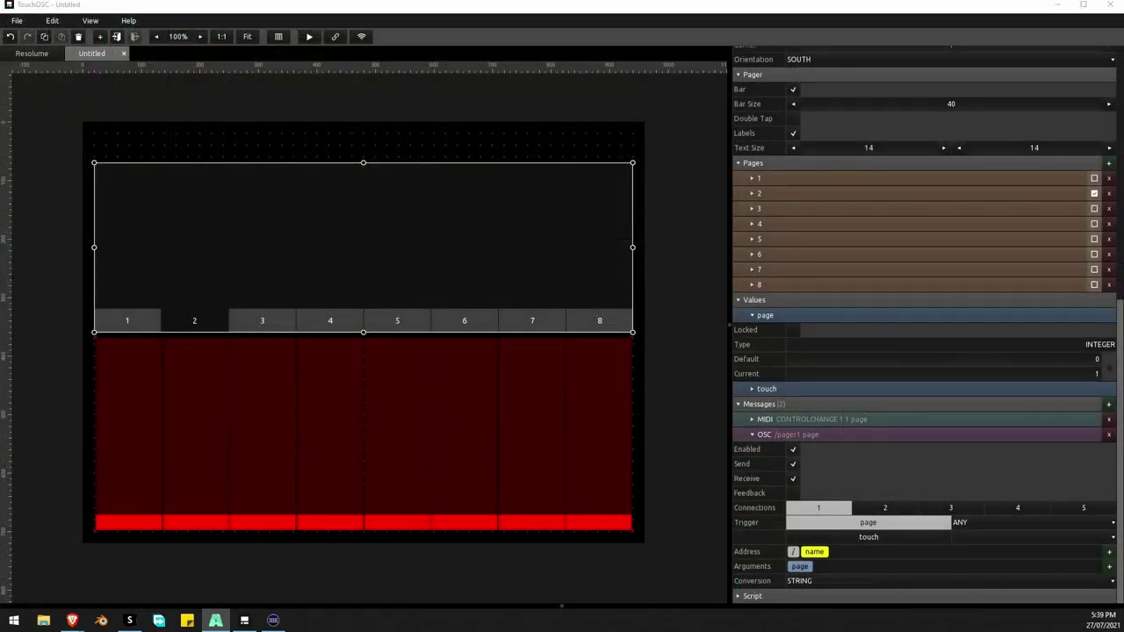
Back in TouchOSC, set the pager's OSC address constant to /composition/layers/1/select and delete the name part
click(795, 552)
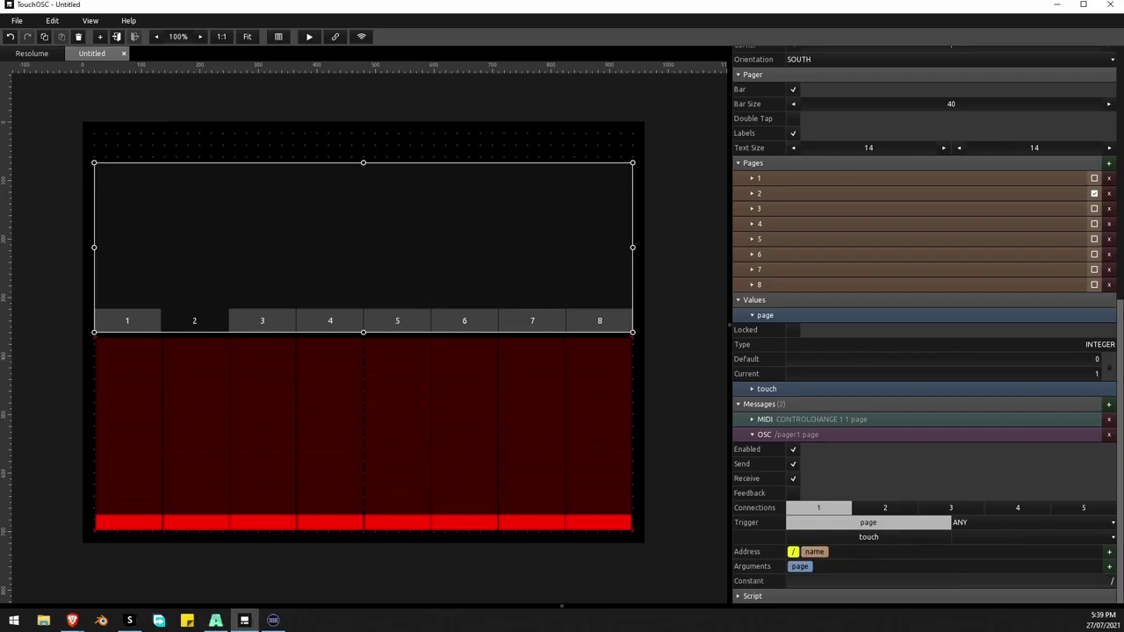
click(1110, 580)
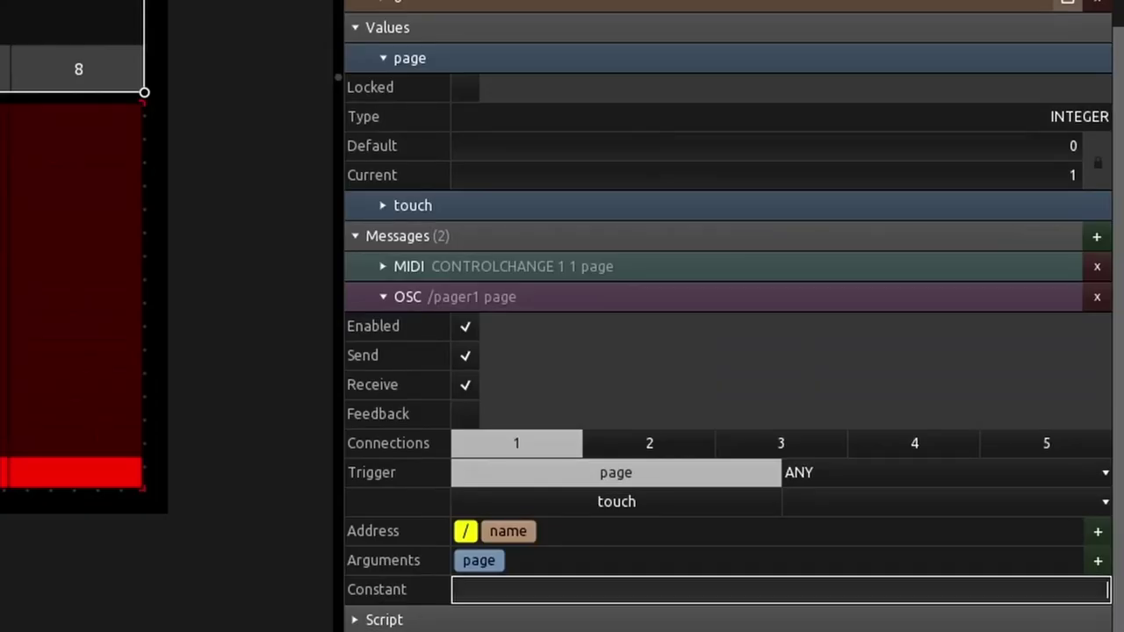
key(ctrl+v)
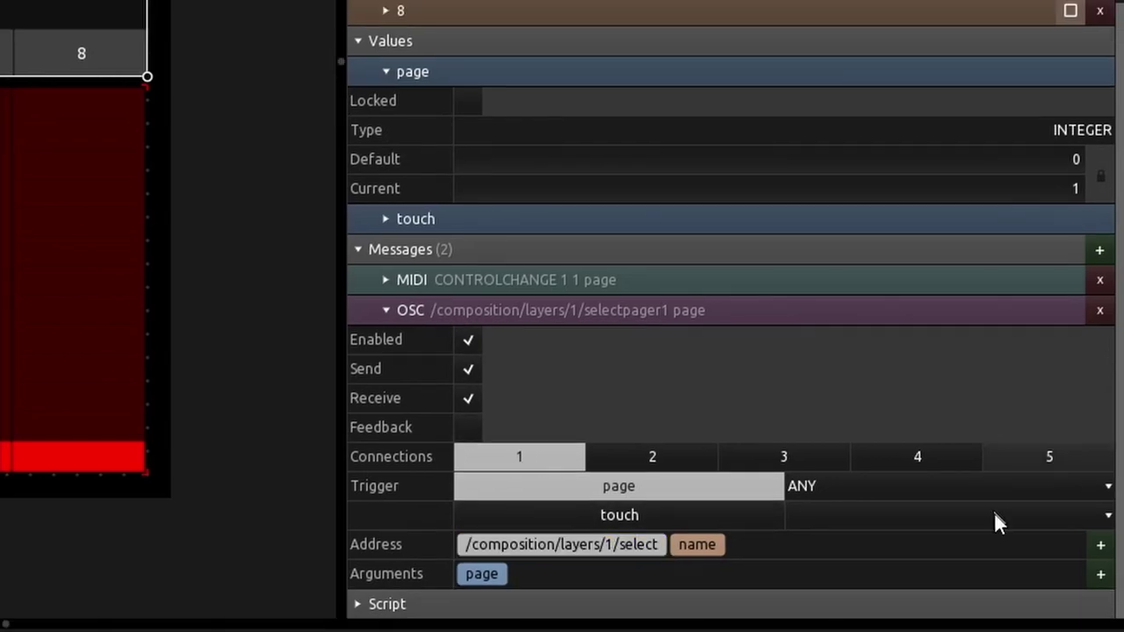
click(702, 545)
key(Delete)
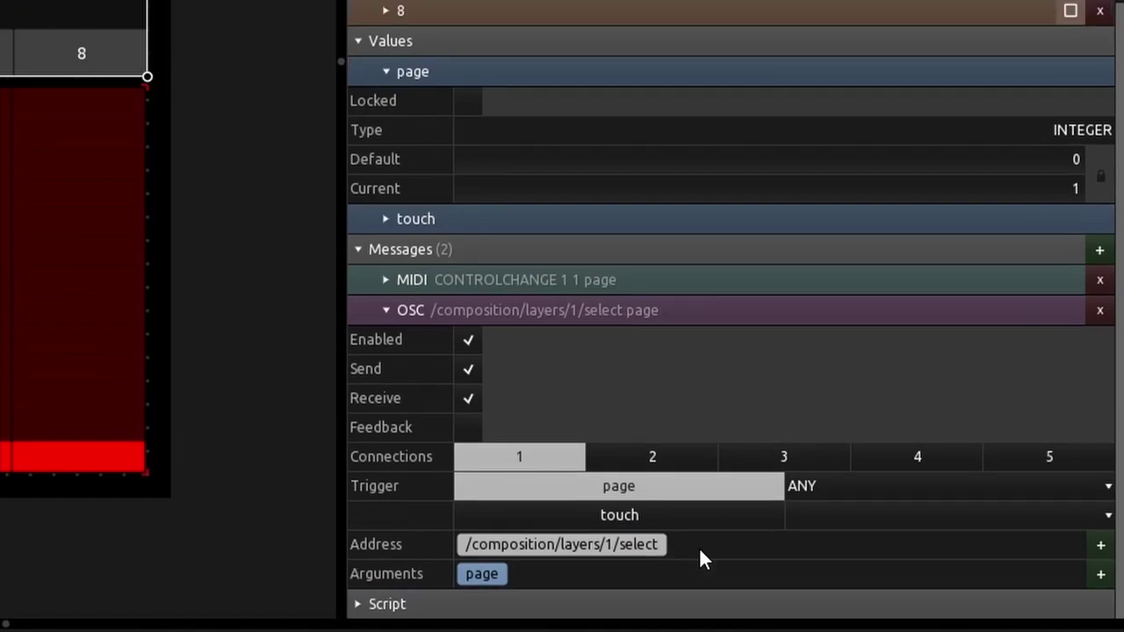
Add the page value as a new part at the end of the pager's OSC address
click(1099, 545)
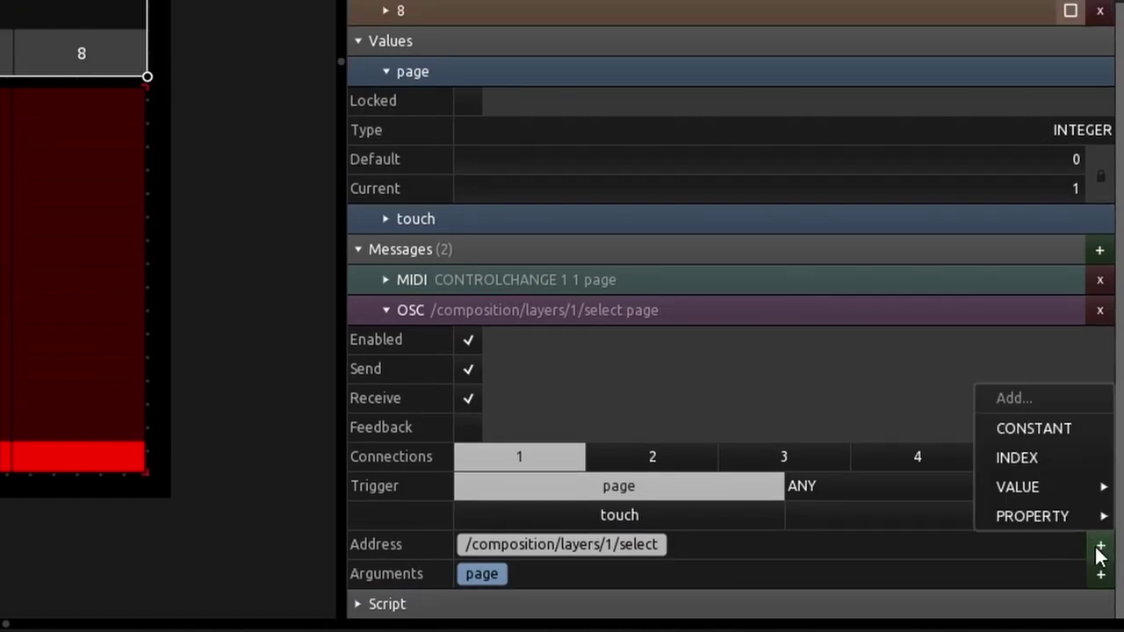
mouse_move(1078, 487)
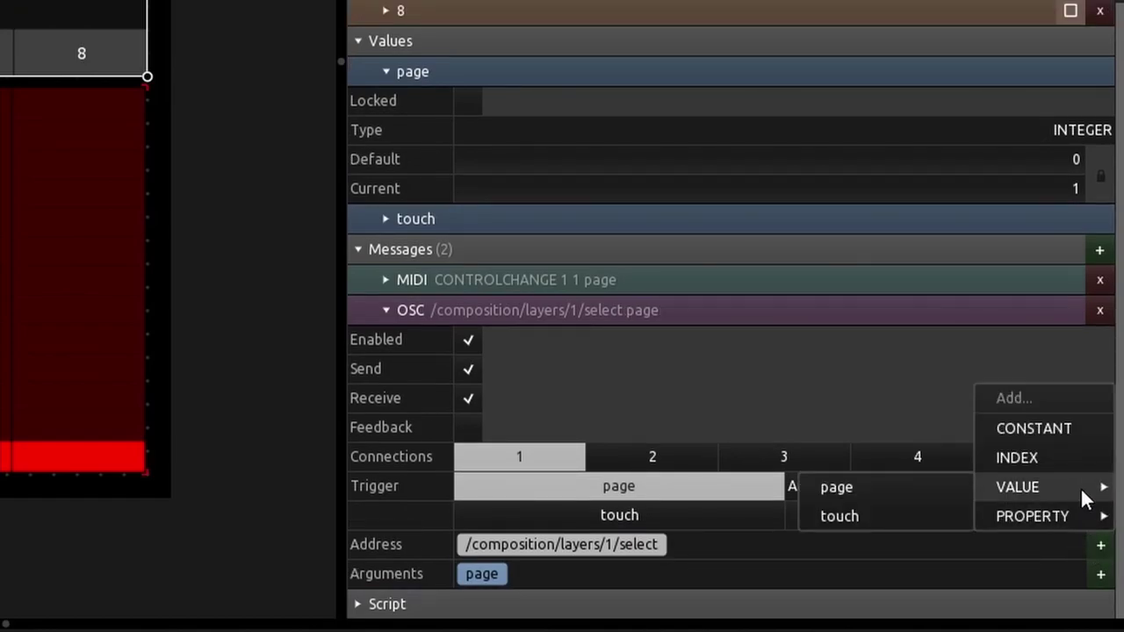
click(829, 487)
Shorten the constant at the start of the pager's OSC address to /composition/layers/
click(631, 546)
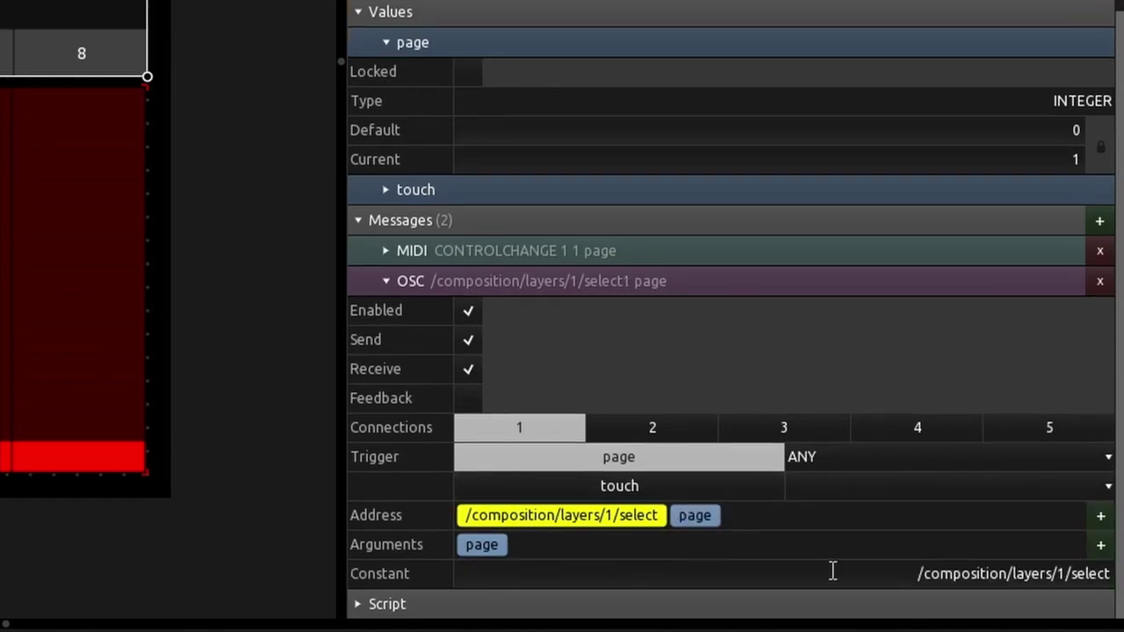
click(1066, 569)
drag(1057, 574, 1110, 574)
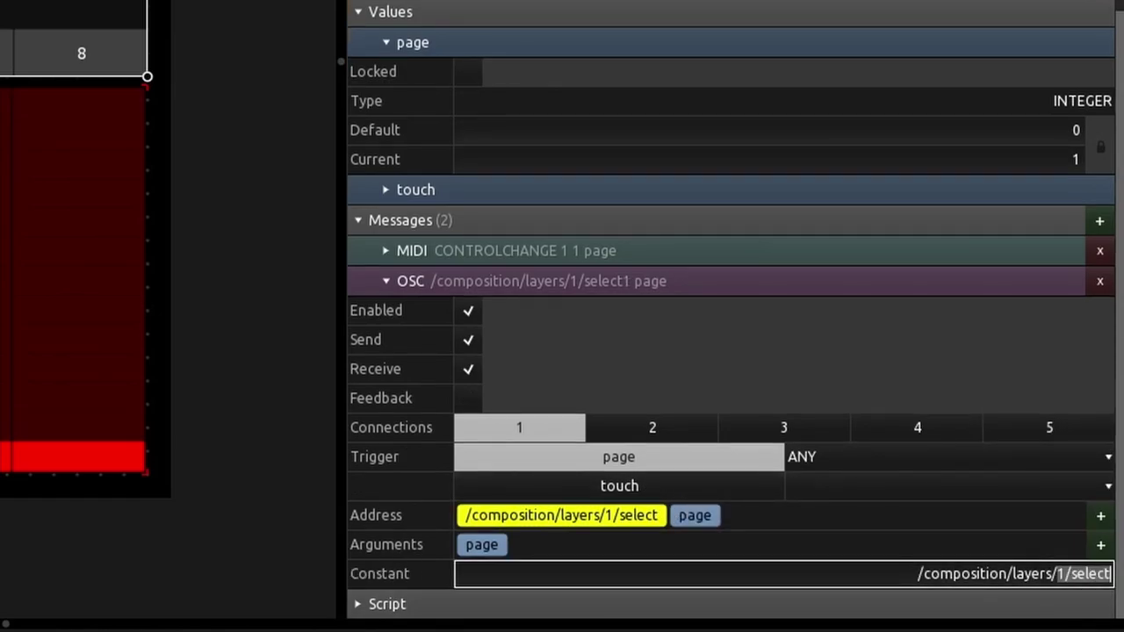
key(BackSpace)
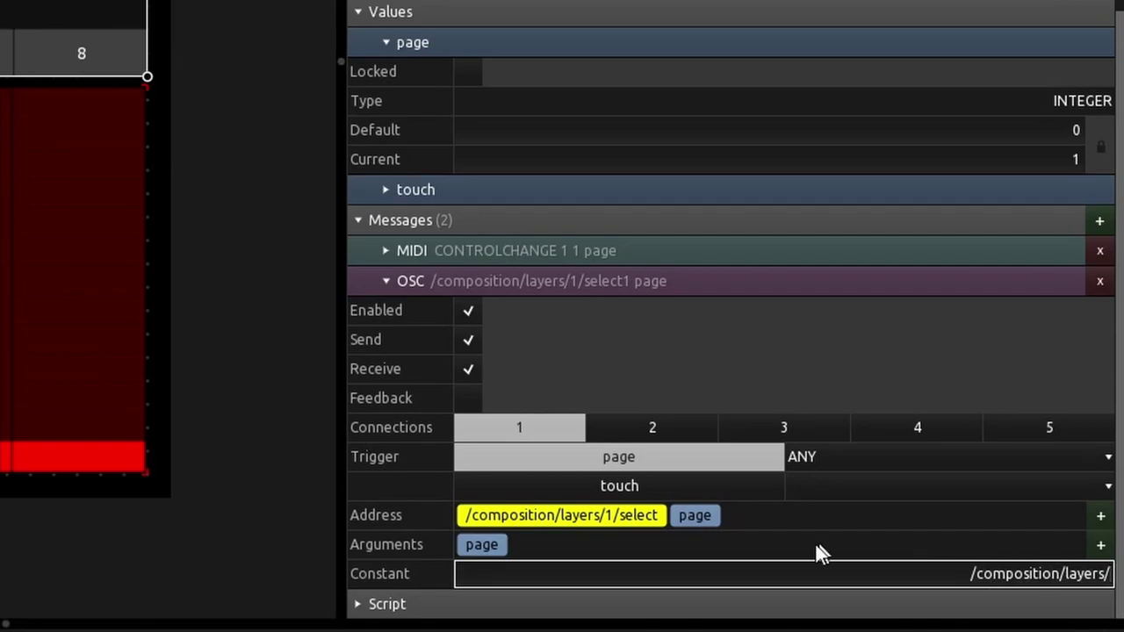
click(738, 527)
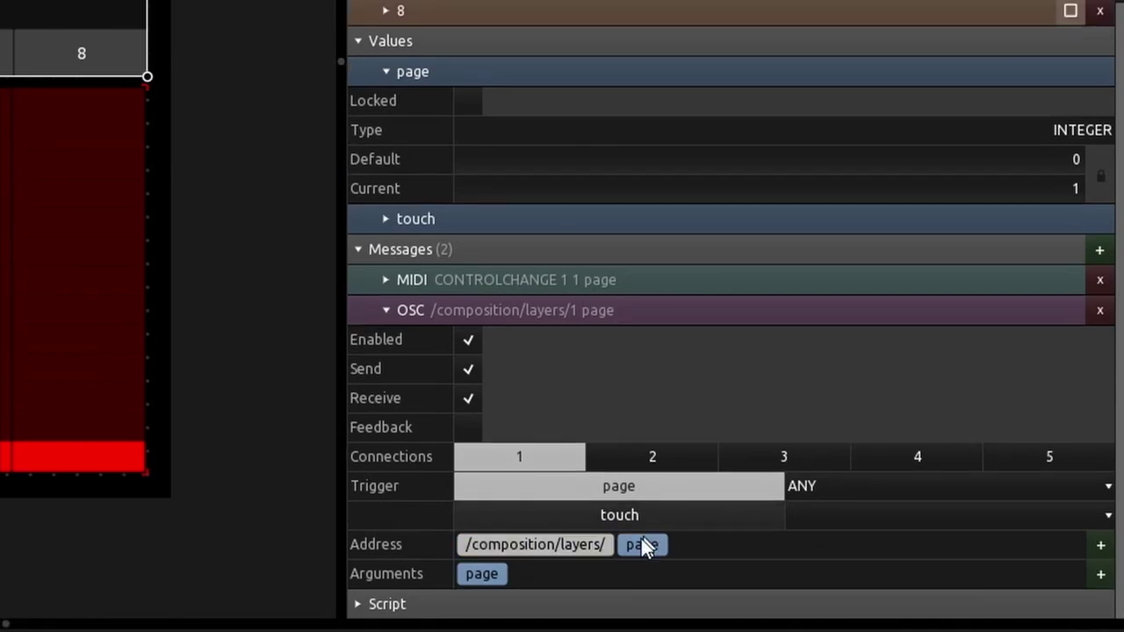
Add a constant after the page part of the pager's OSC address and set it to /select
click(1099, 545)
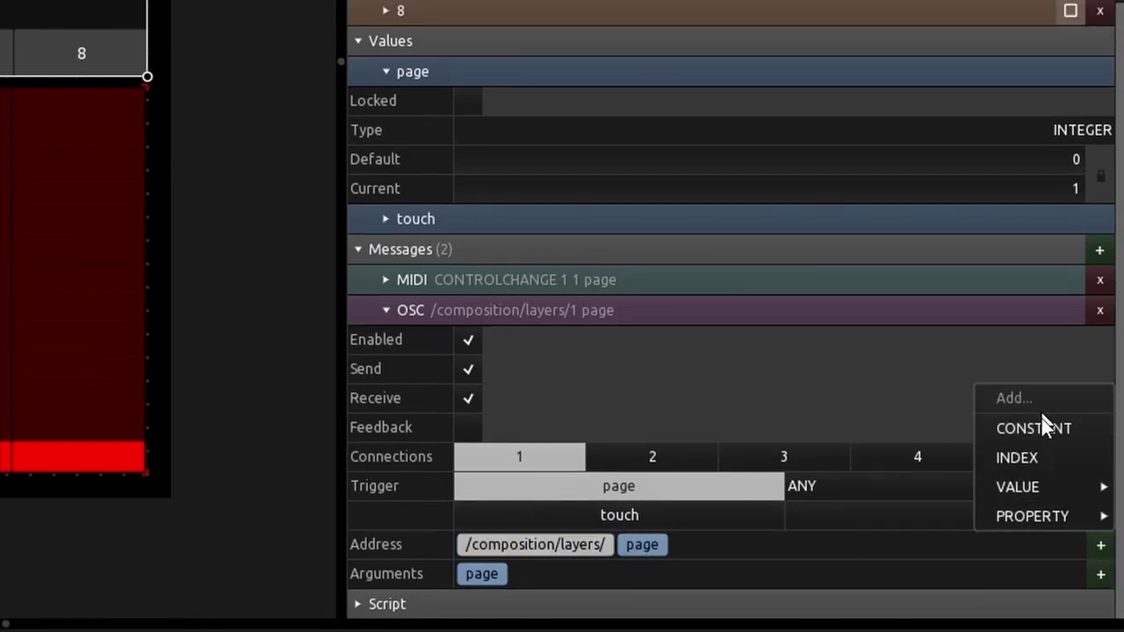
click(1041, 421)
click(713, 547)
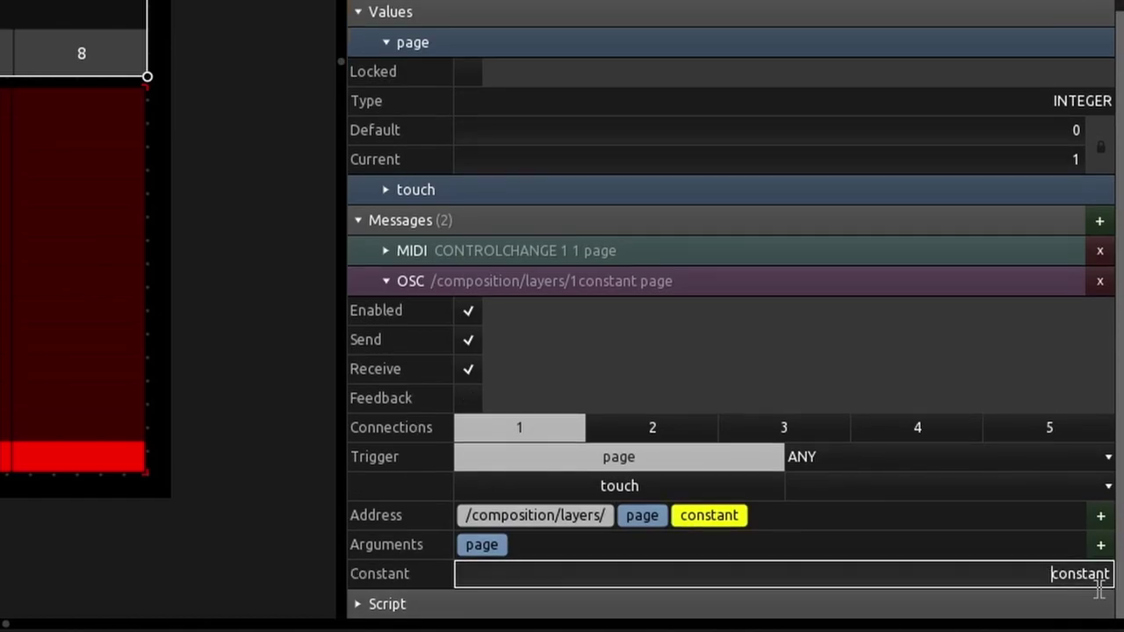
drag(1099, 587, 1113, 610)
key(ctrl+v)
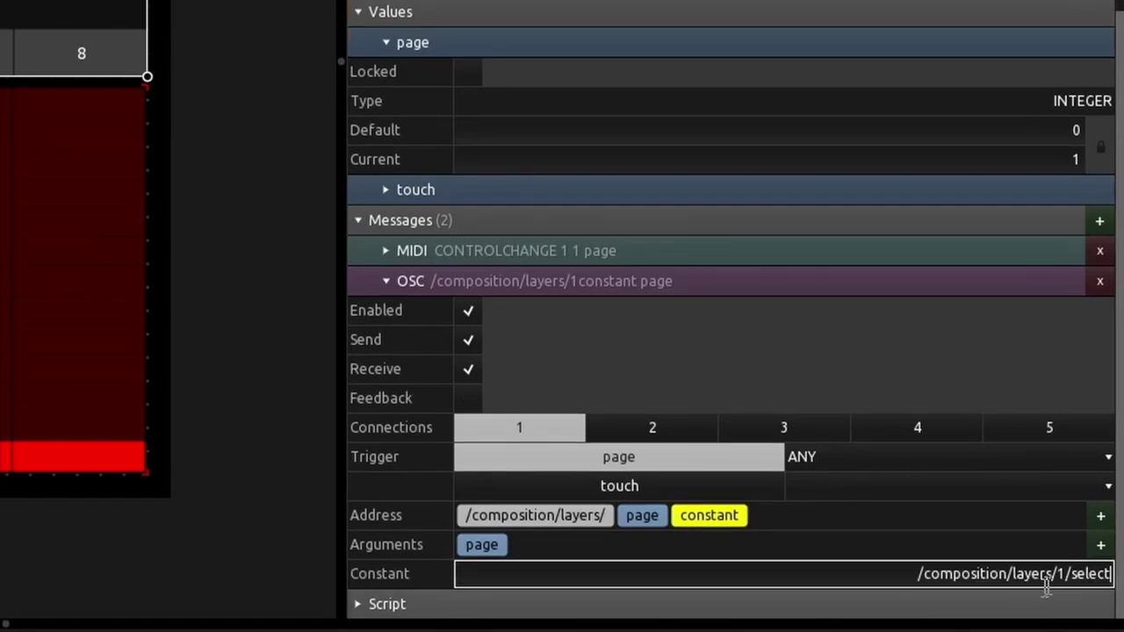
key(BackSpace)
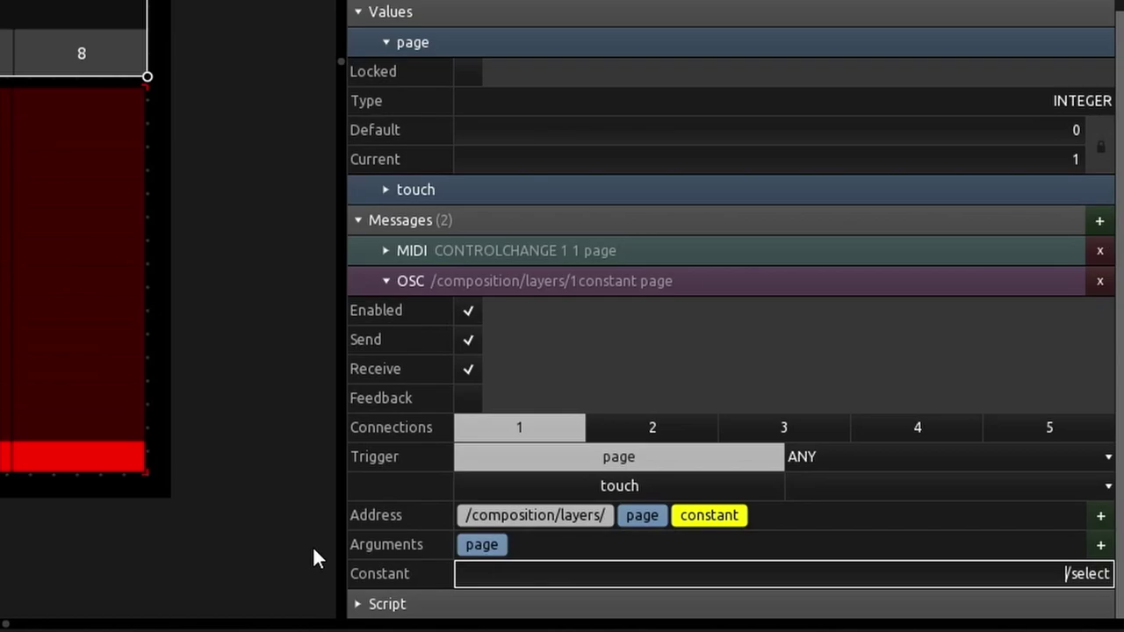
key(Return)
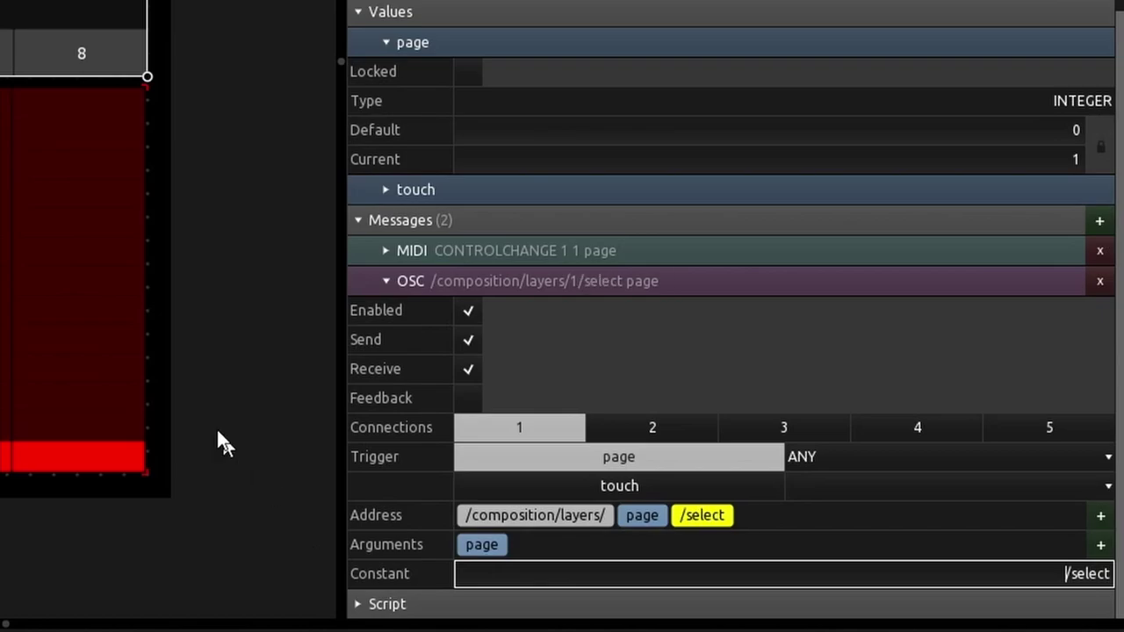
Delete the page argument from the pager's OSC message
click(802, 516)
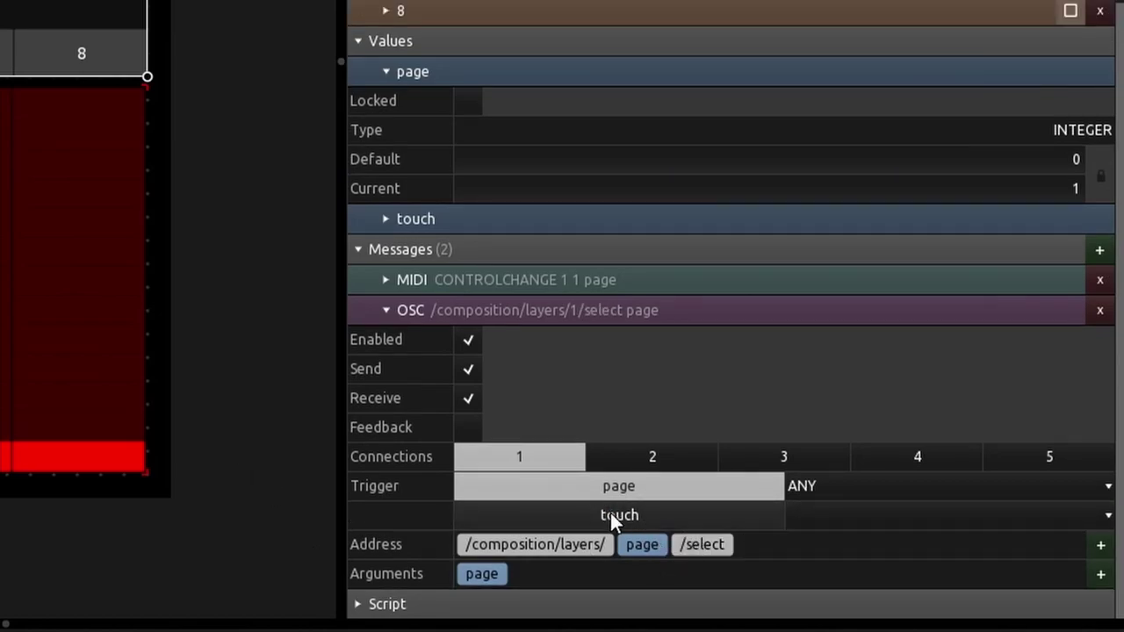
click(494, 575)
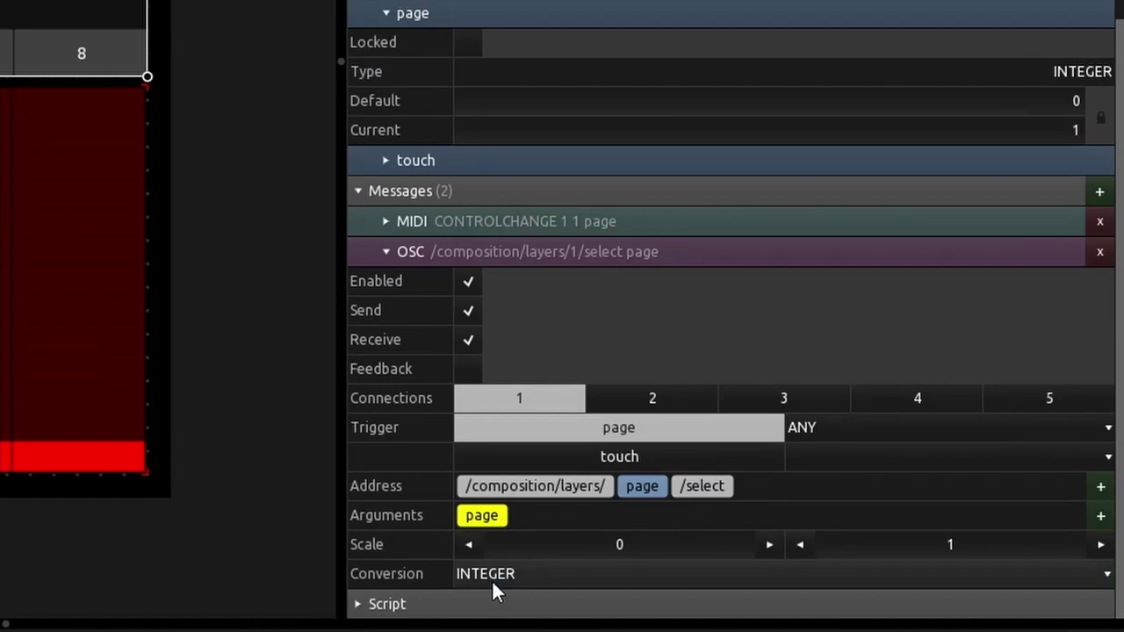
key(Delete)
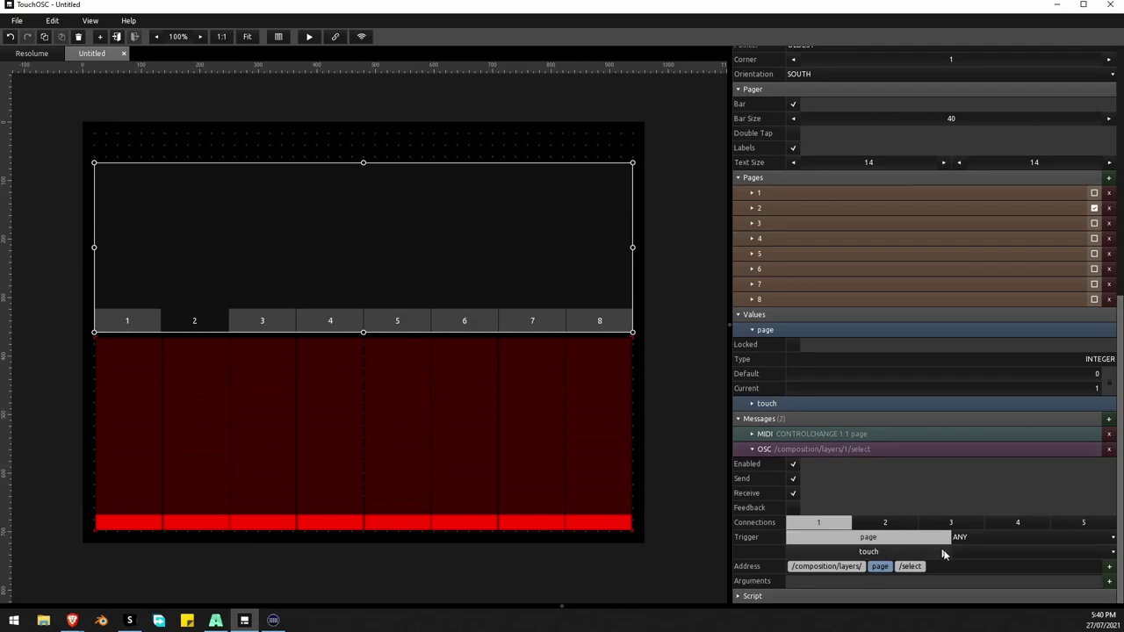
Run the control surface and switch between the pager's pages to test layer selection in Resolume
click(309, 36)
click(678, 427)
click(610, 427)
click(678, 424)
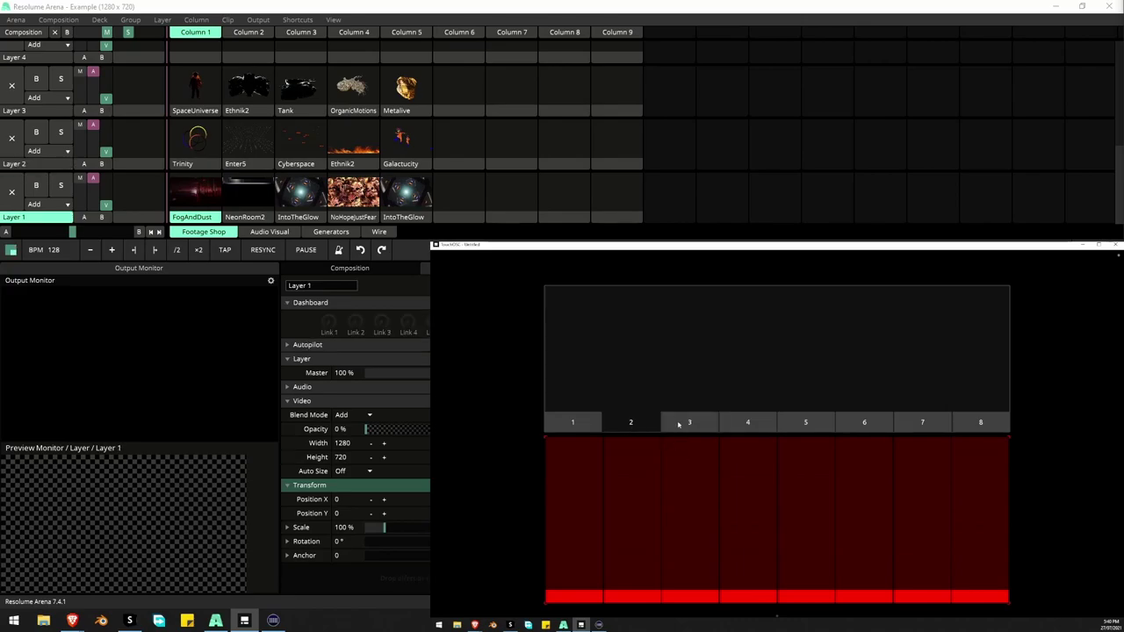
click(629, 427)
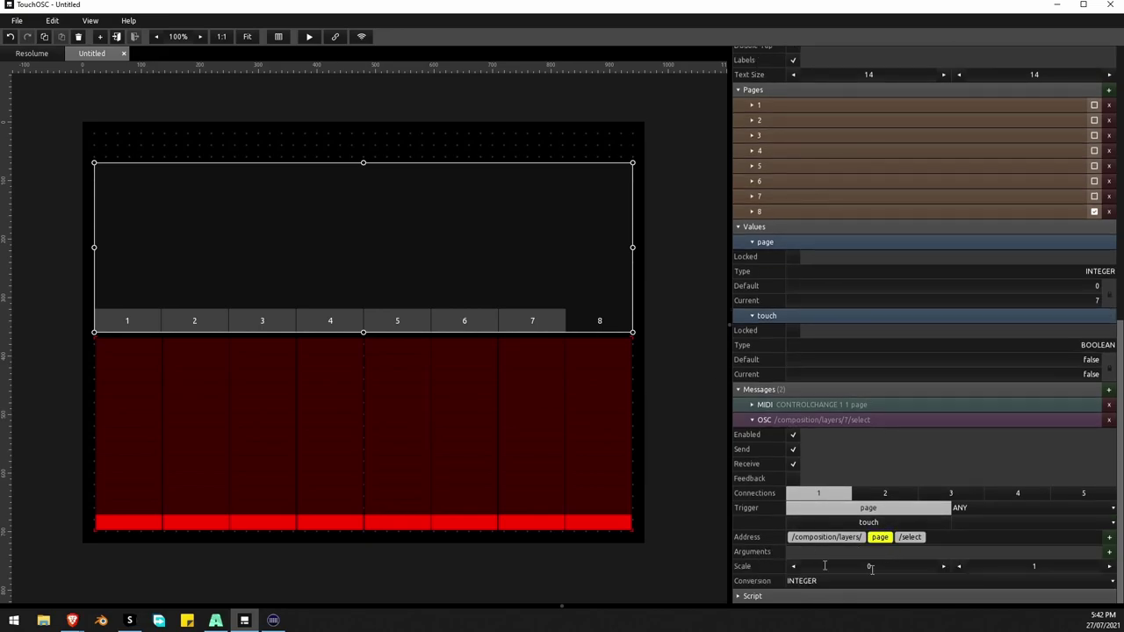
Set the scale range of the page part in the pager's OSC address to 1 and 2
click(1109, 567)
click(1110, 567)
click(959, 566)
drag(791, 570, 958, 562)
click(944, 567)
click(944, 568)
click(794, 566)
Step through pager pages 1 to 5 in the editor to check the layer number in the OSC address
click(114, 327)
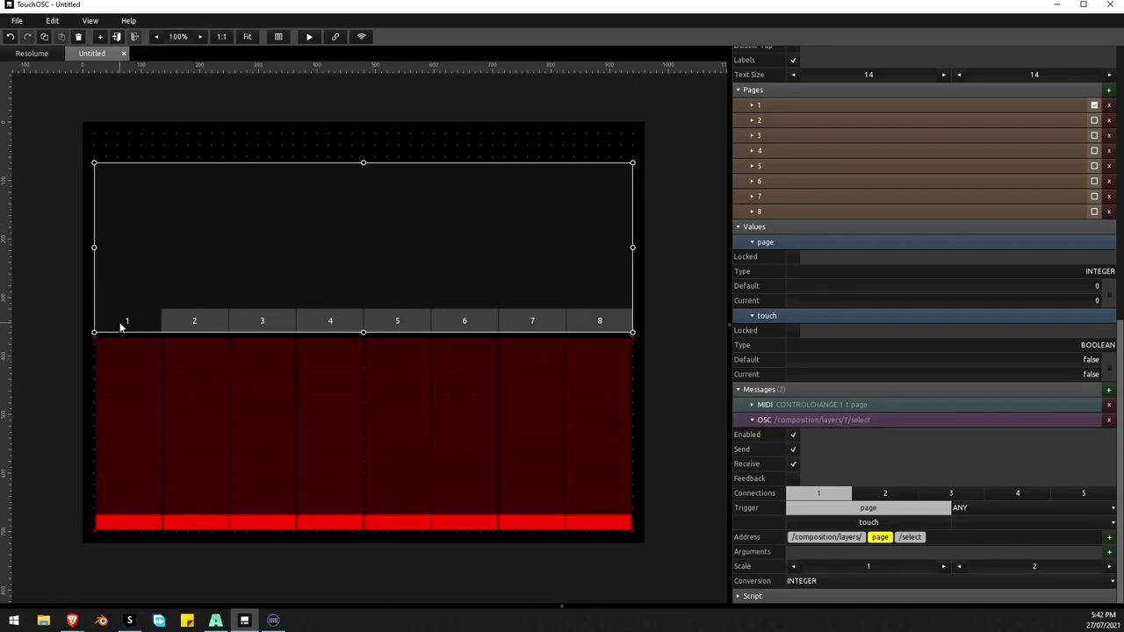
click(176, 324)
click(254, 322)
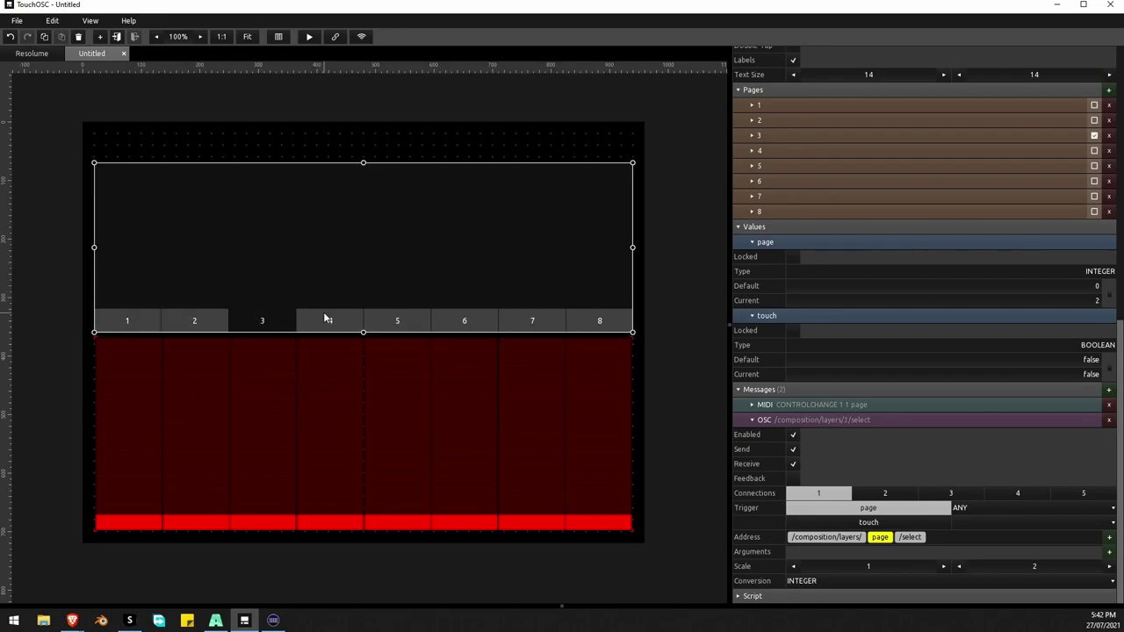
click(327, 322)
click(418, 320)
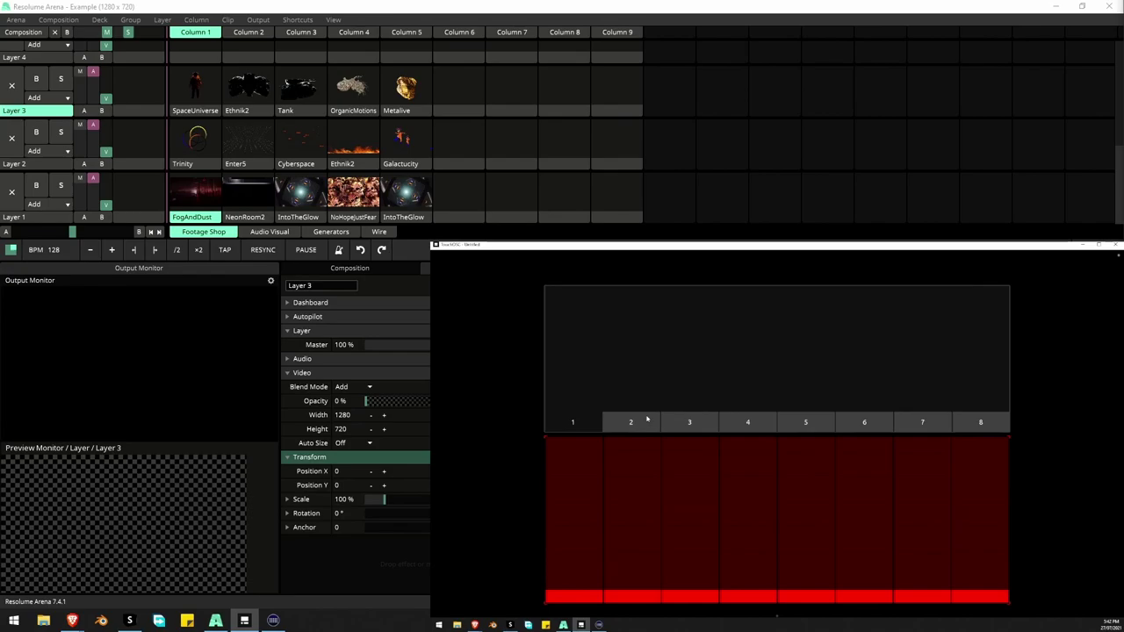
Test the running pager by switching among pages 1 to 4 and checking the selected layer in Resolume
click(646, 419)
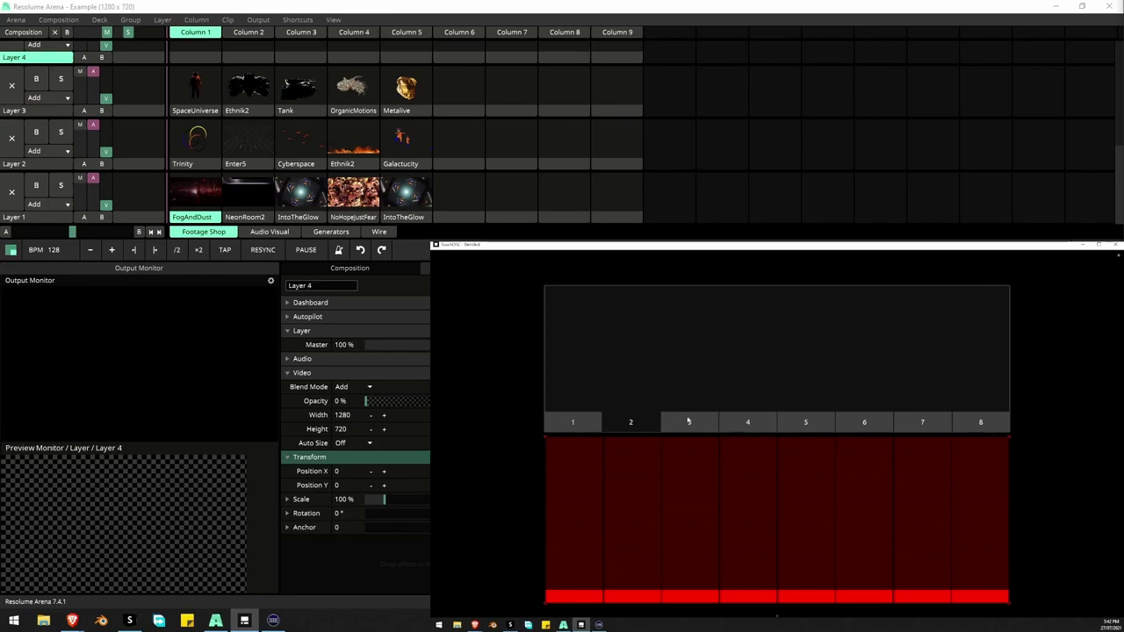
click(688, 422)
click(732, 428)
click(681, 426)
click(573, 422)
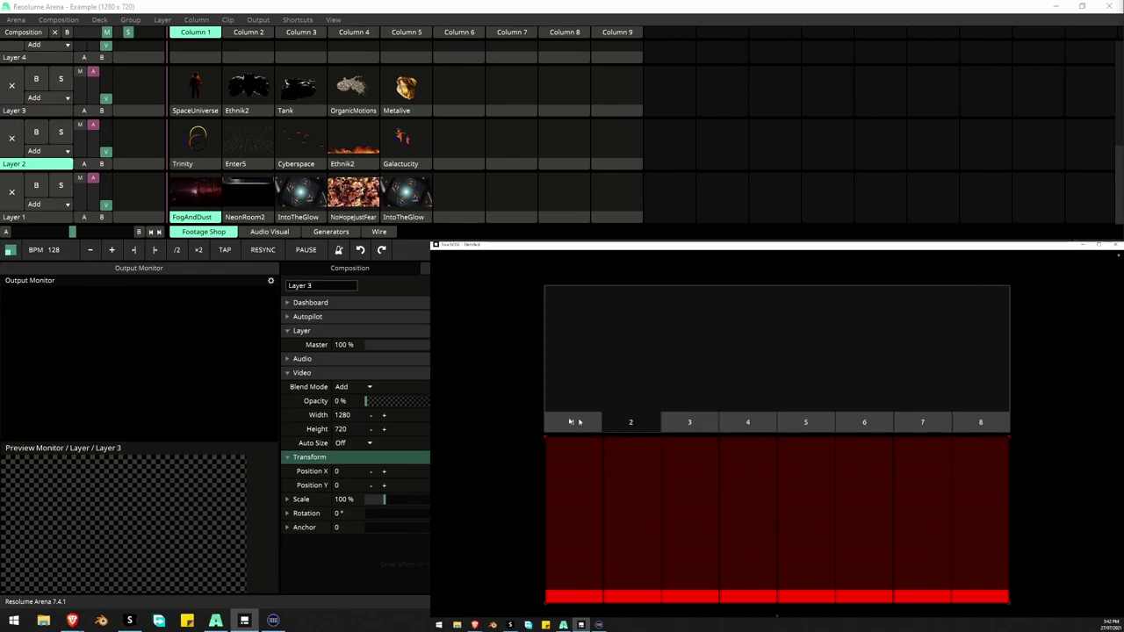
click(632, 423)
click(689, 422)
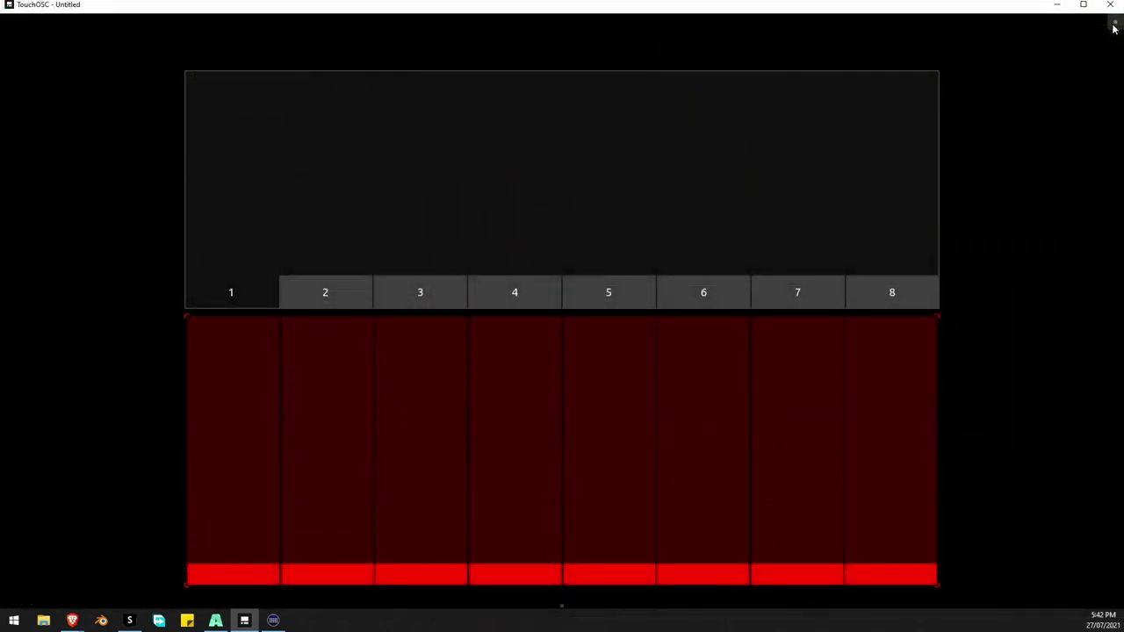
Return to the editor and step through pager pages 2, 3 and 4 to check the OSC address
click(1114, 24)
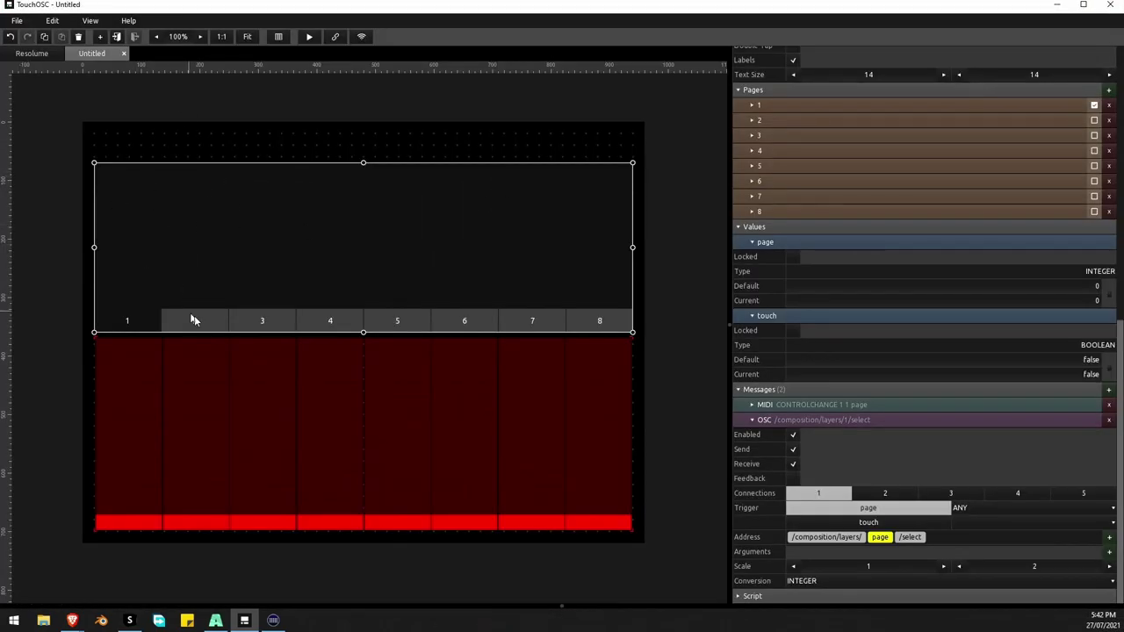
click(194, 320)
click(254, 322)
click(304, 323)
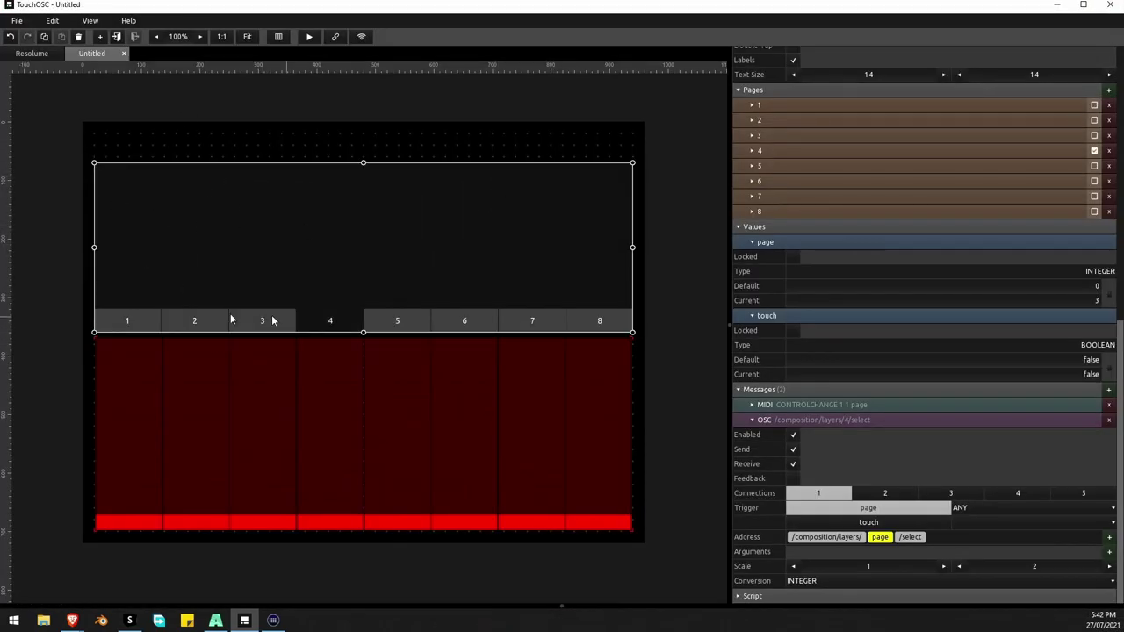
Select page 1 of the pager and enter it for editing
click(117, 315)
double_click(175, 277)
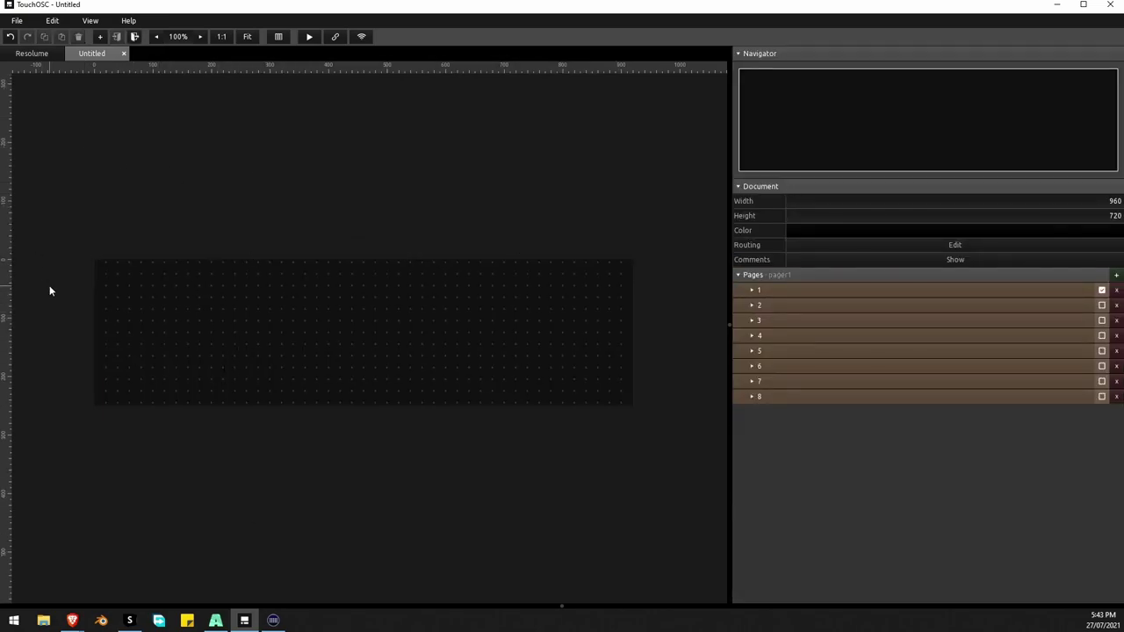
right_click(205, 304)
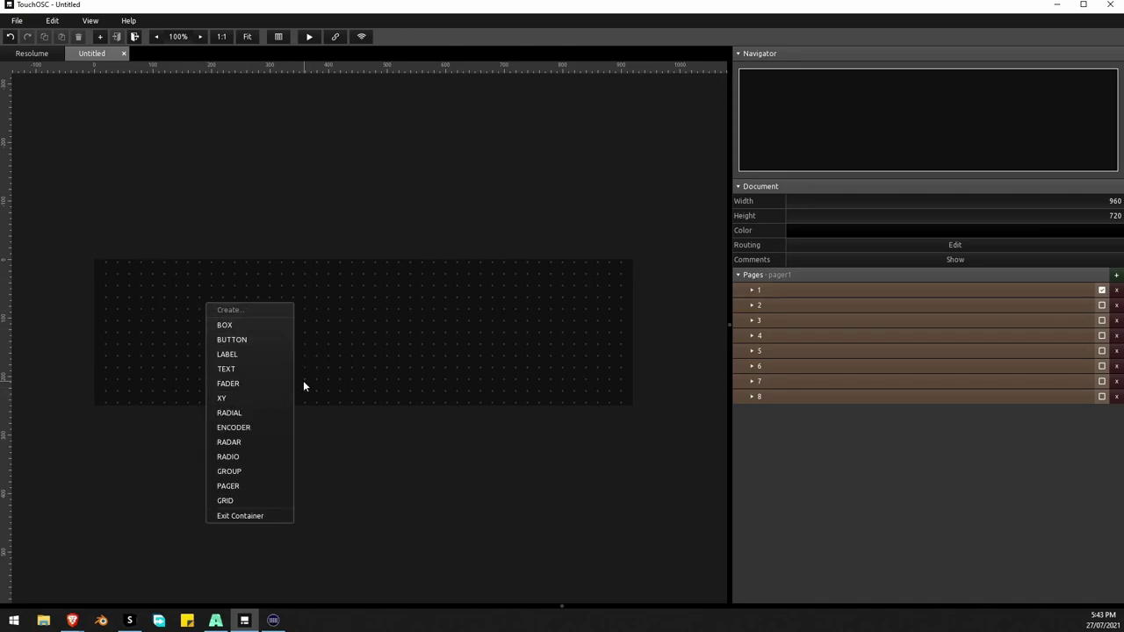
click(256, 414)
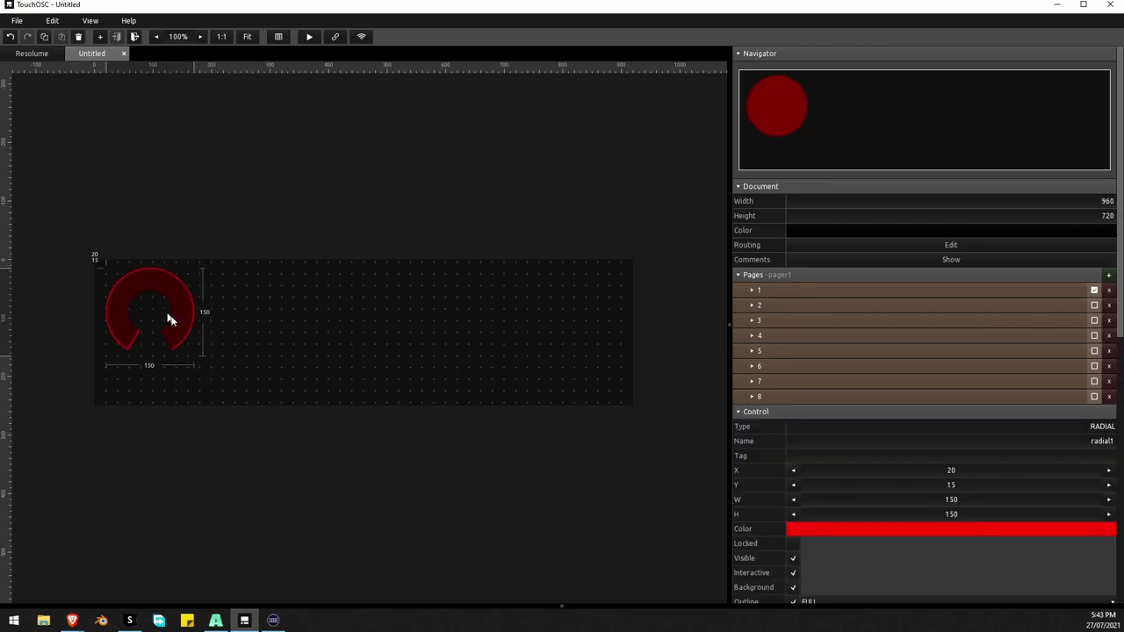
click(163, 325)
key(Delete)
Create a grid on page 1, about 888 wide and 188 high, near the page's upper-left corner
right_click(164, 325)
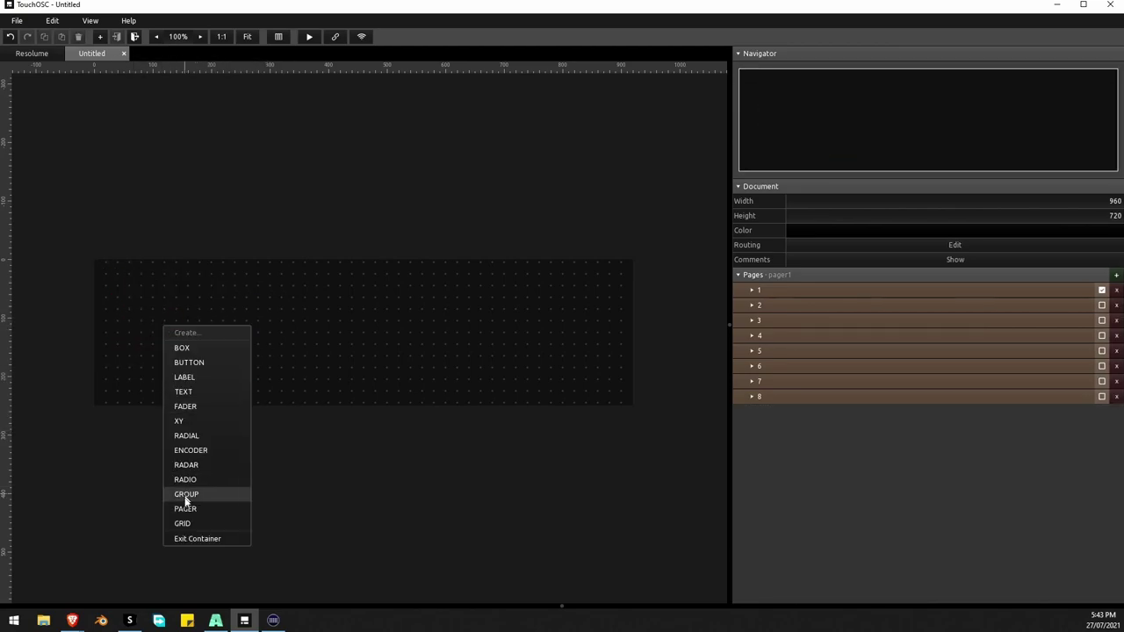
click(185, 524)
drag(190, 358, 173, 322)
drag(253, 335, 621, 317)
drag(361, 403, 361, 372)
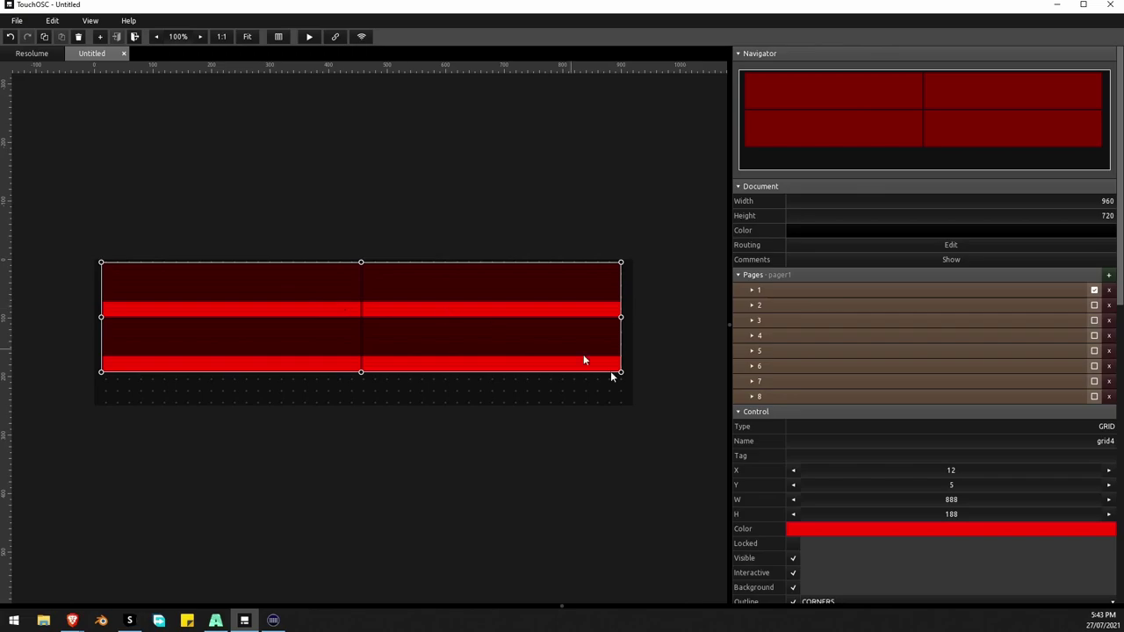
Change the new grid's type to RADIAL with 8 columns and 1 row
scroll(830, 449, down, 5)
click(830, 452)
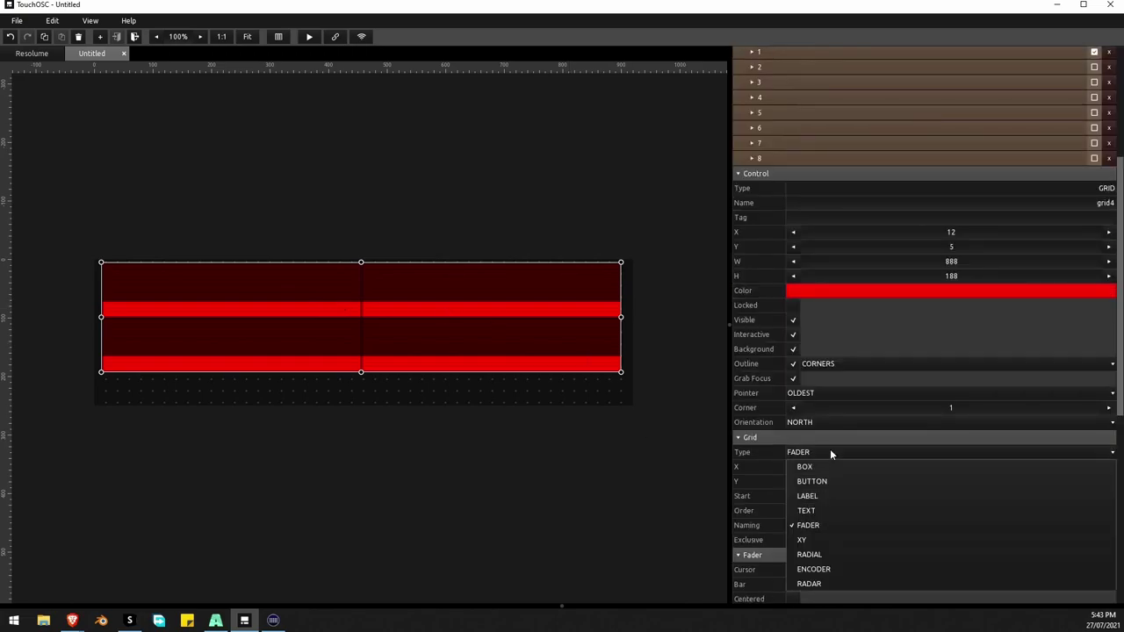
click(844, 556)
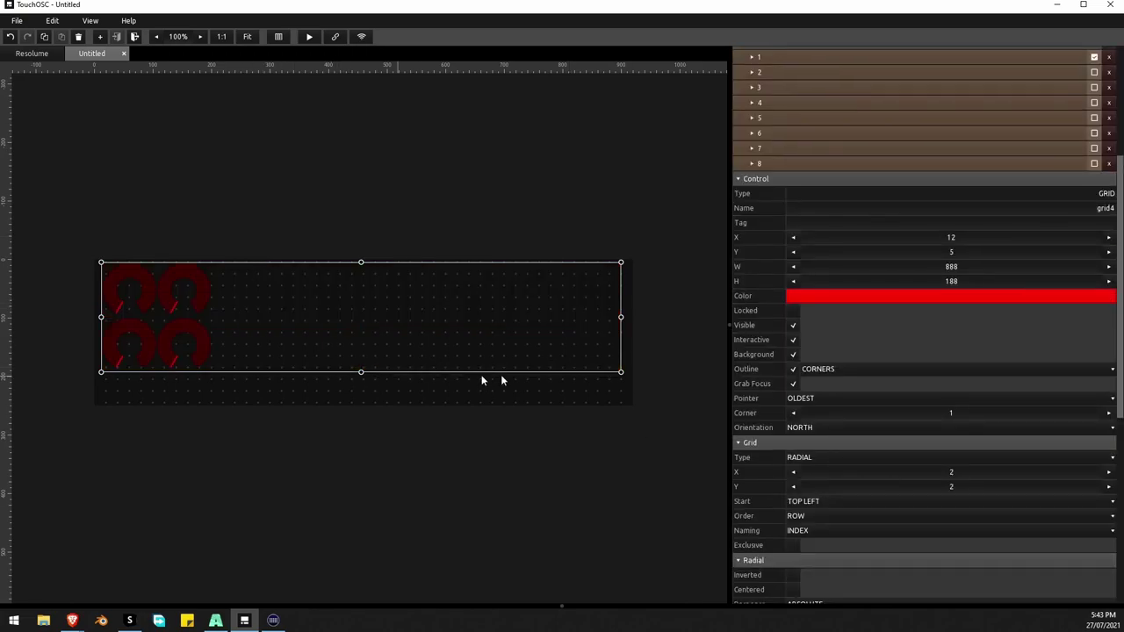
double_click(951, 472)
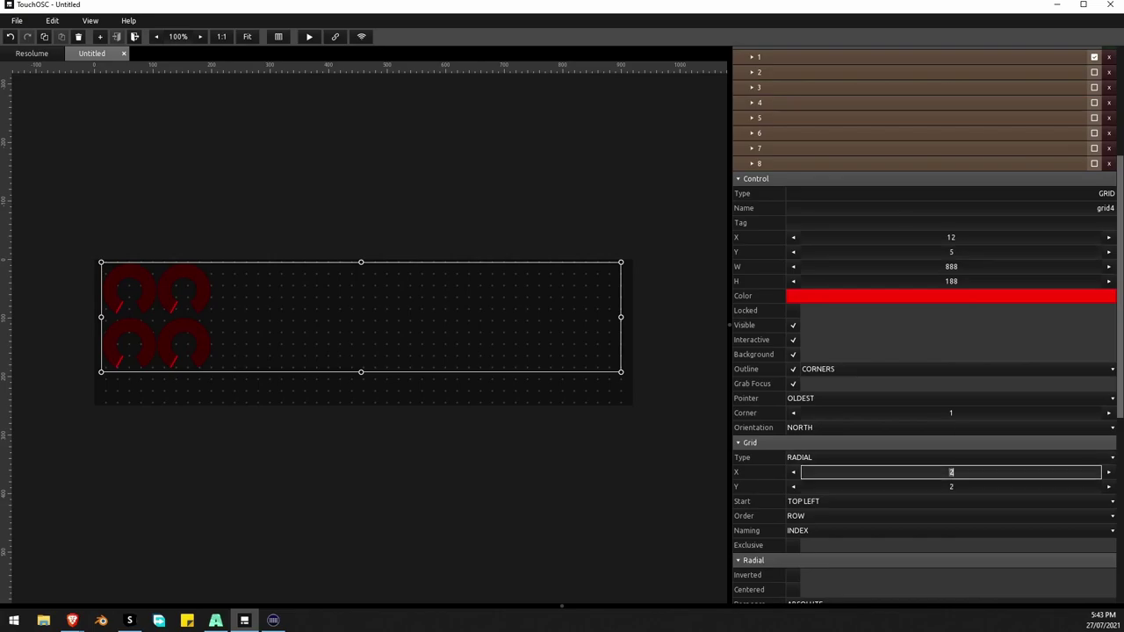
text(8)
key(Tab)
text(1)
key(Return)
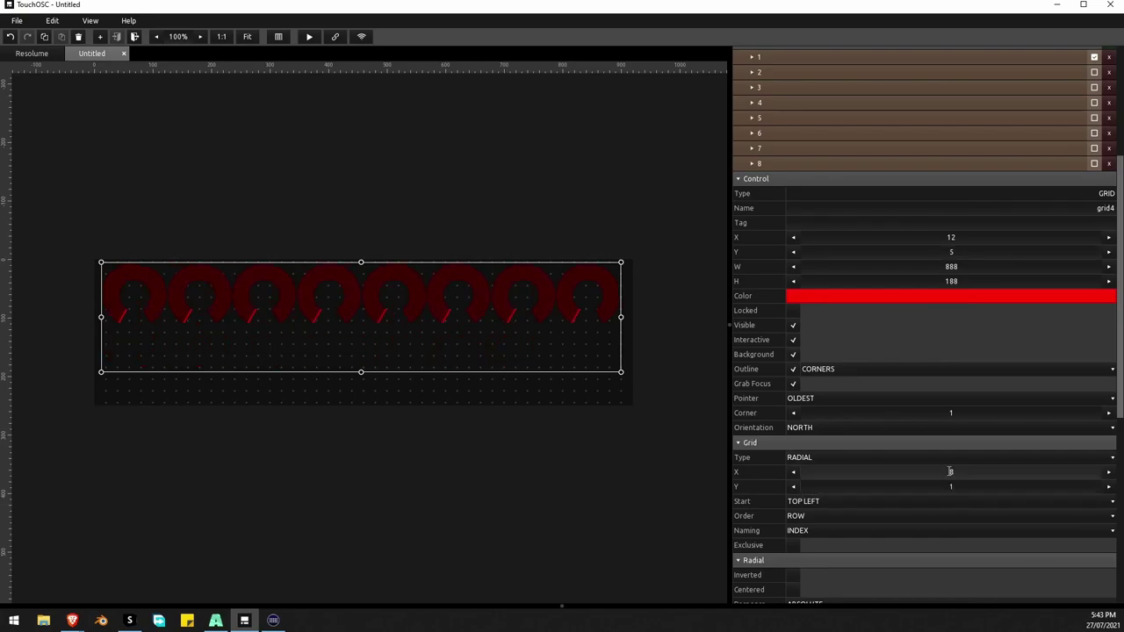
Shorten the radial grid to a height of about 122 and move it down to about X 12, Y 125
drag(362, 372, 361, 338)
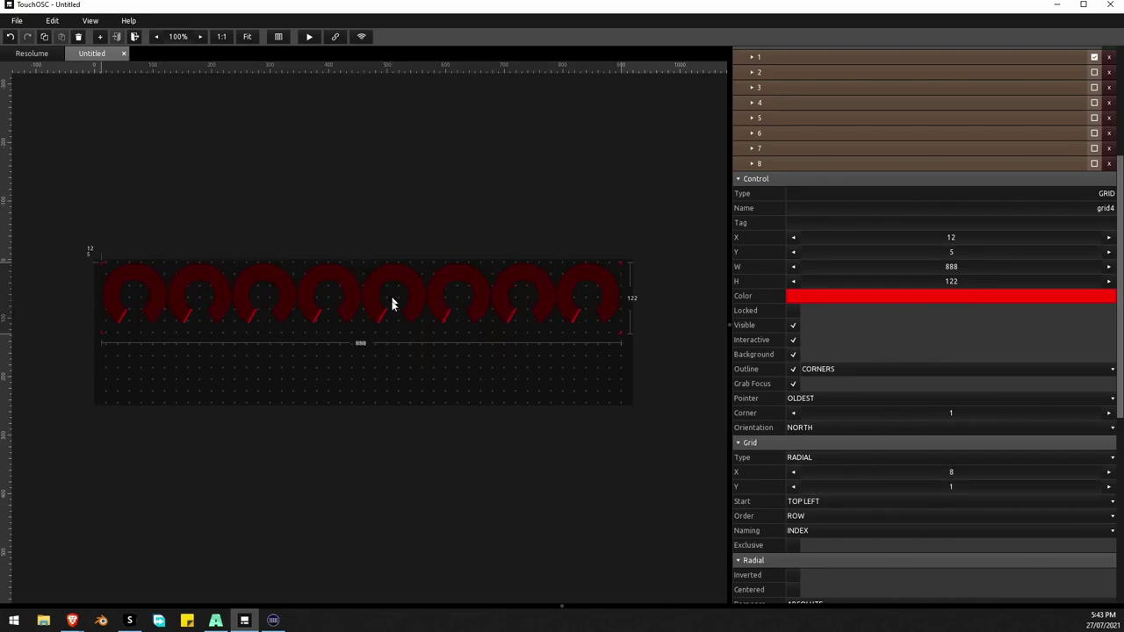
drag(390, 301, 308, 391)
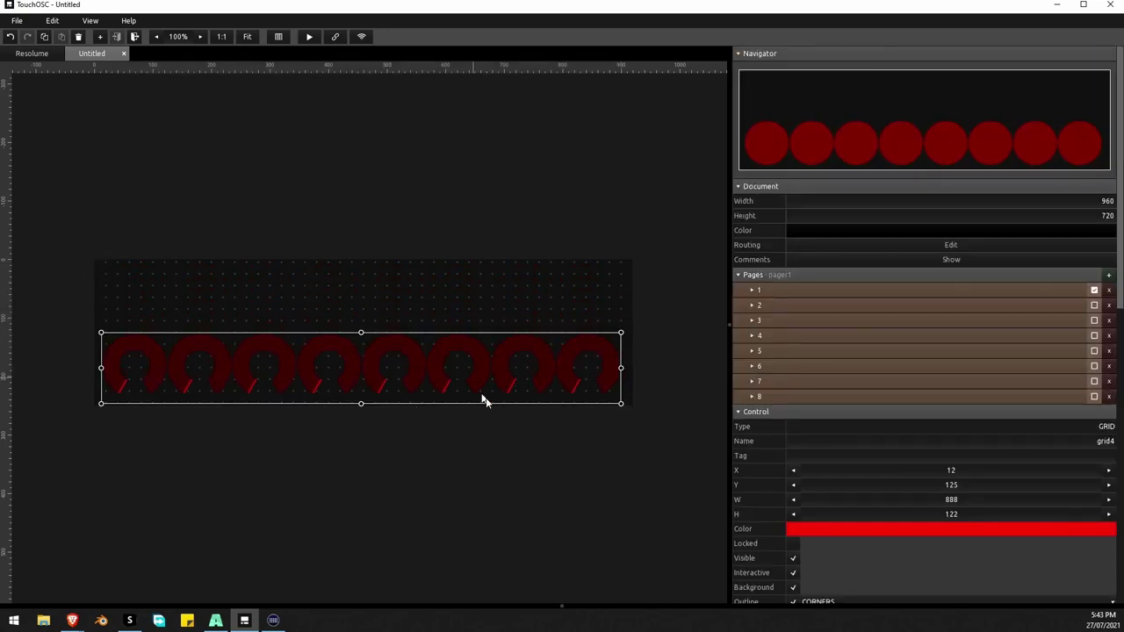
Switch to Resolume Arena, start editing OSC shortcuts and select Link 1 in Layer 1's dashboard
scroll(1109, 537, down, 10)
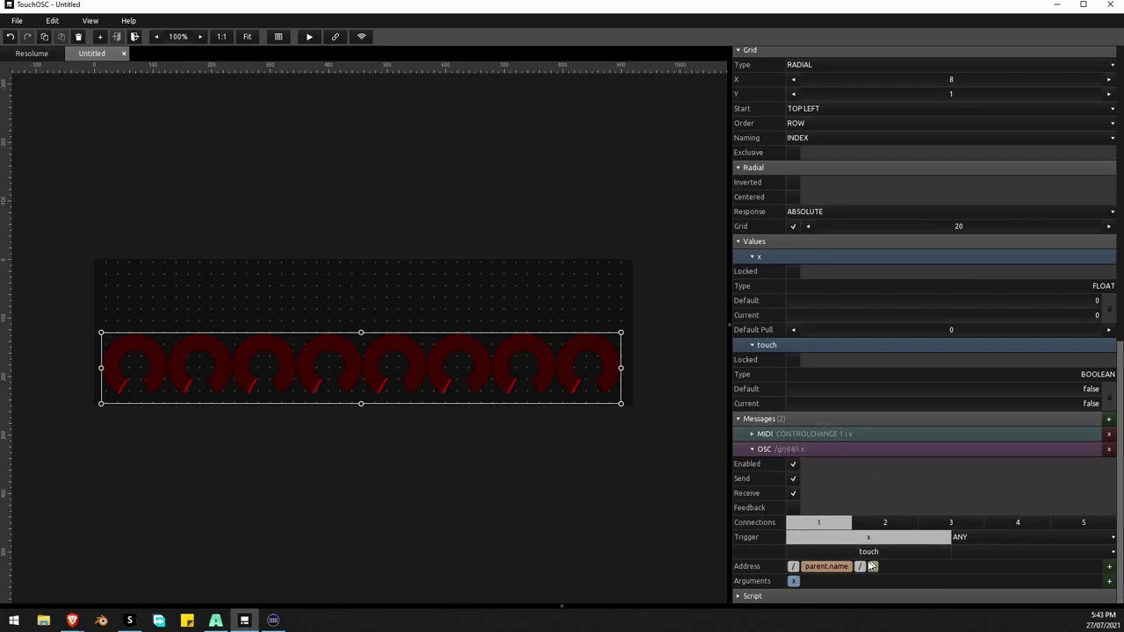
key(alt+Tab)
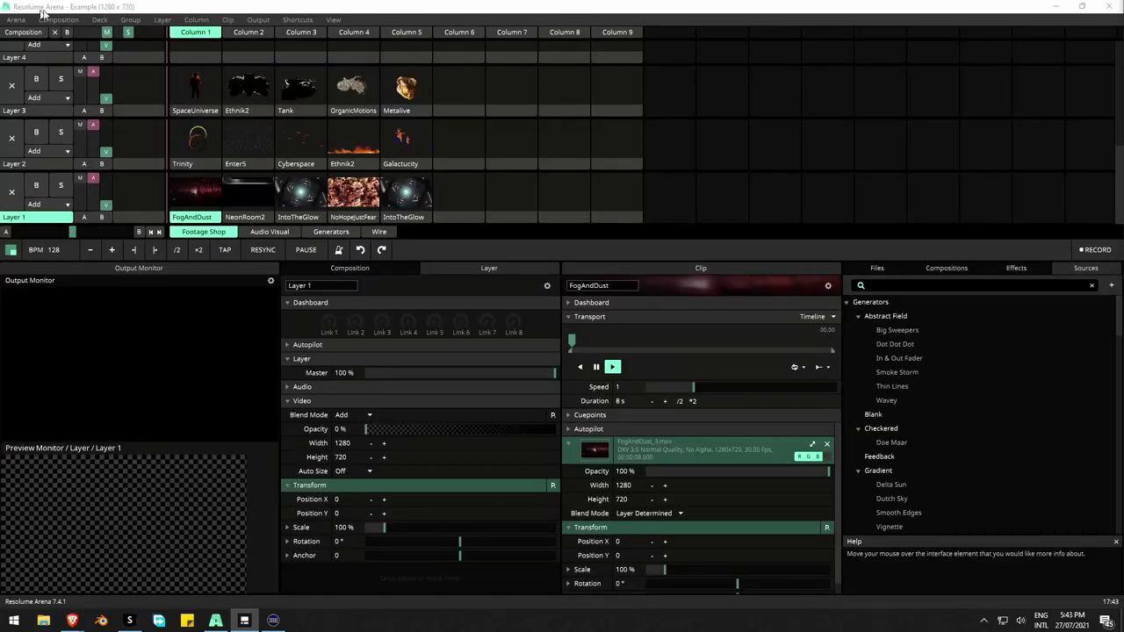
click(297, 20)
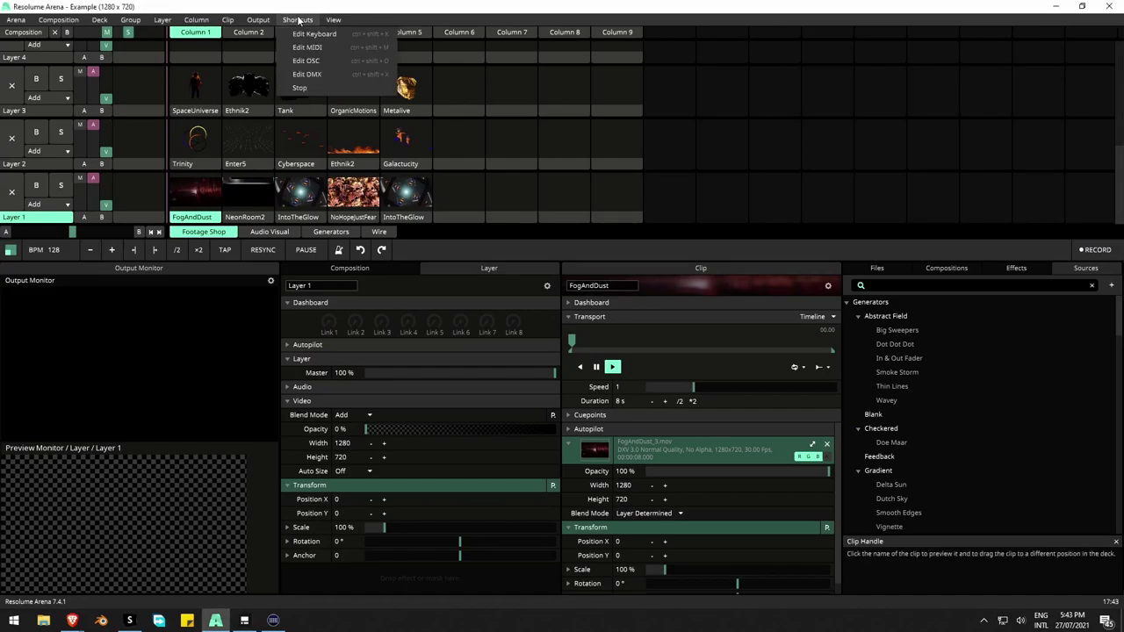
click(305, 64)
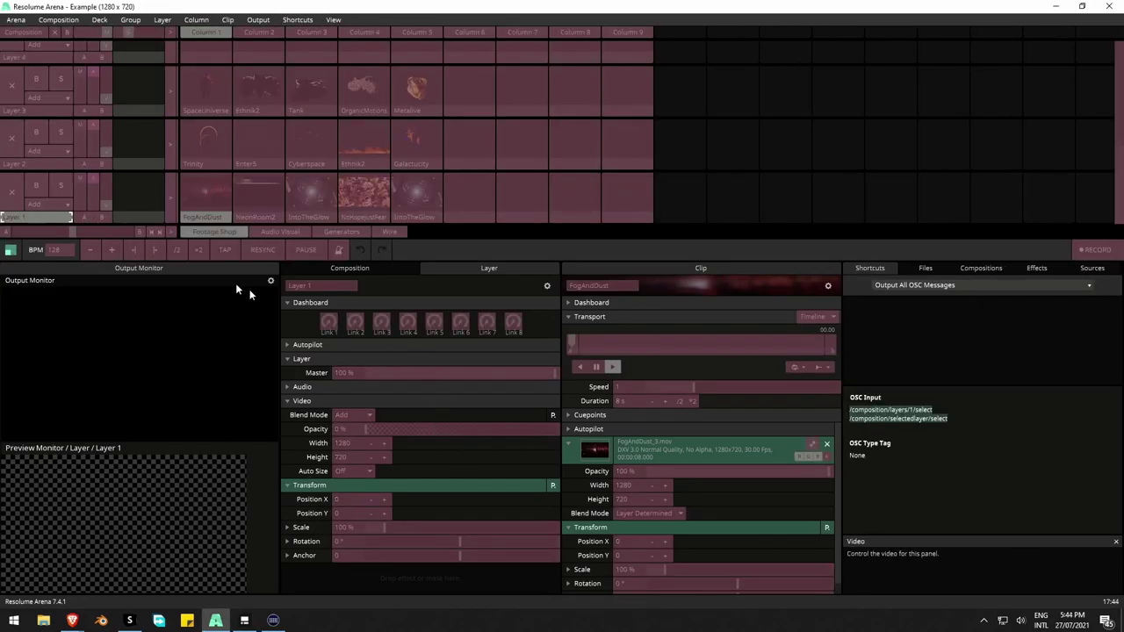
click(331, 318)
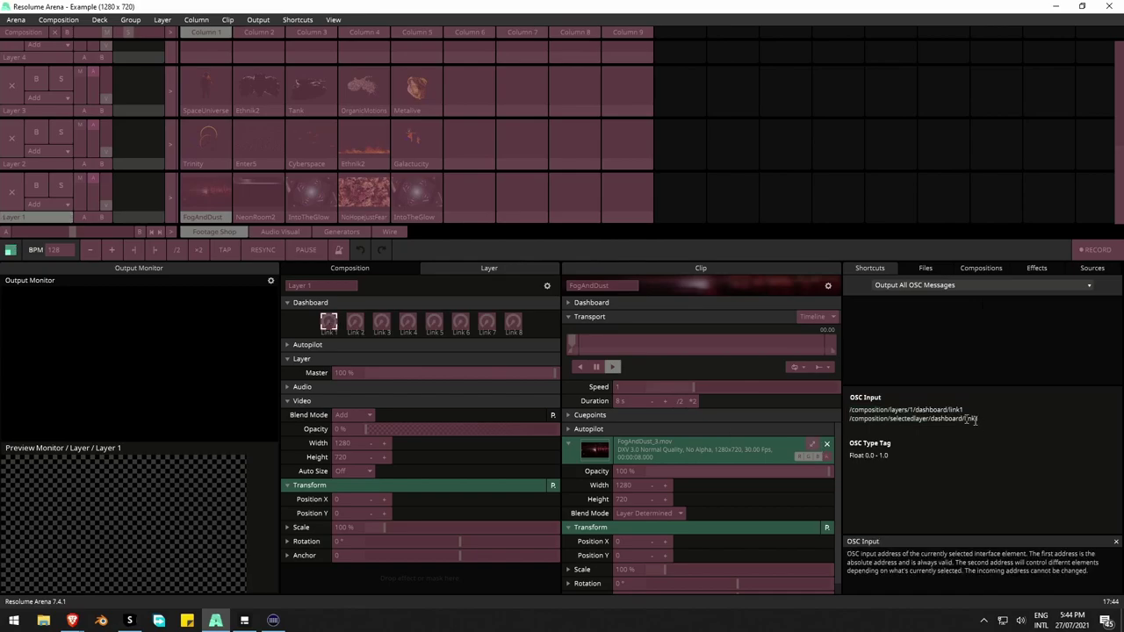
Copy the OSC input address /composition/layers/1/dashboard/link1
drag(972, 412, 929, 414)
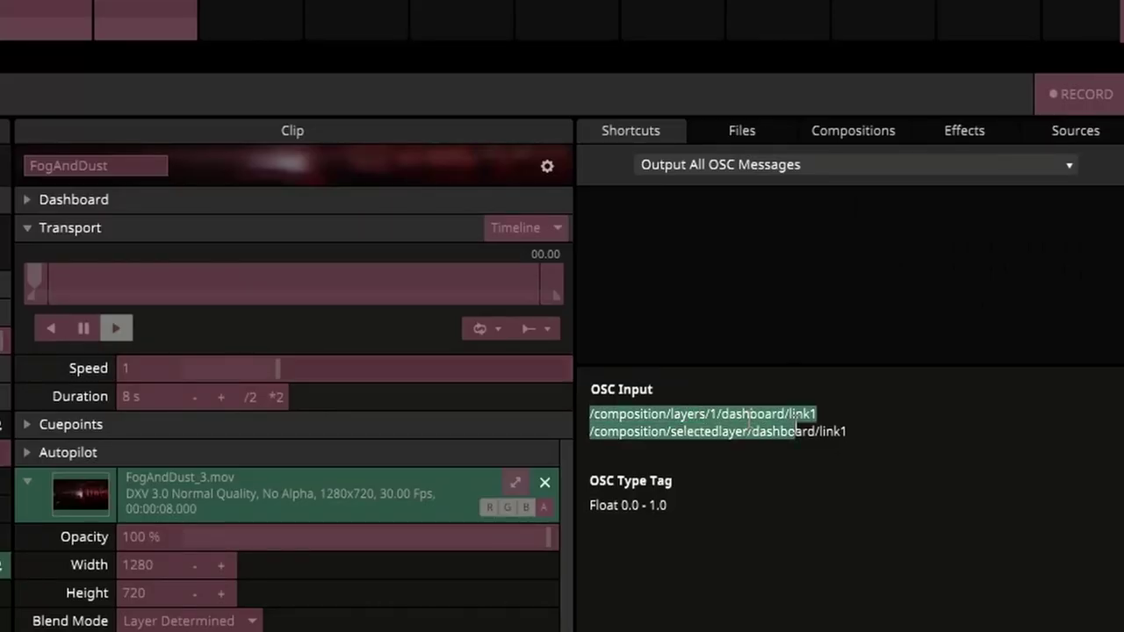
drag(798, 429, 868, 407)
key(ctrl+c)
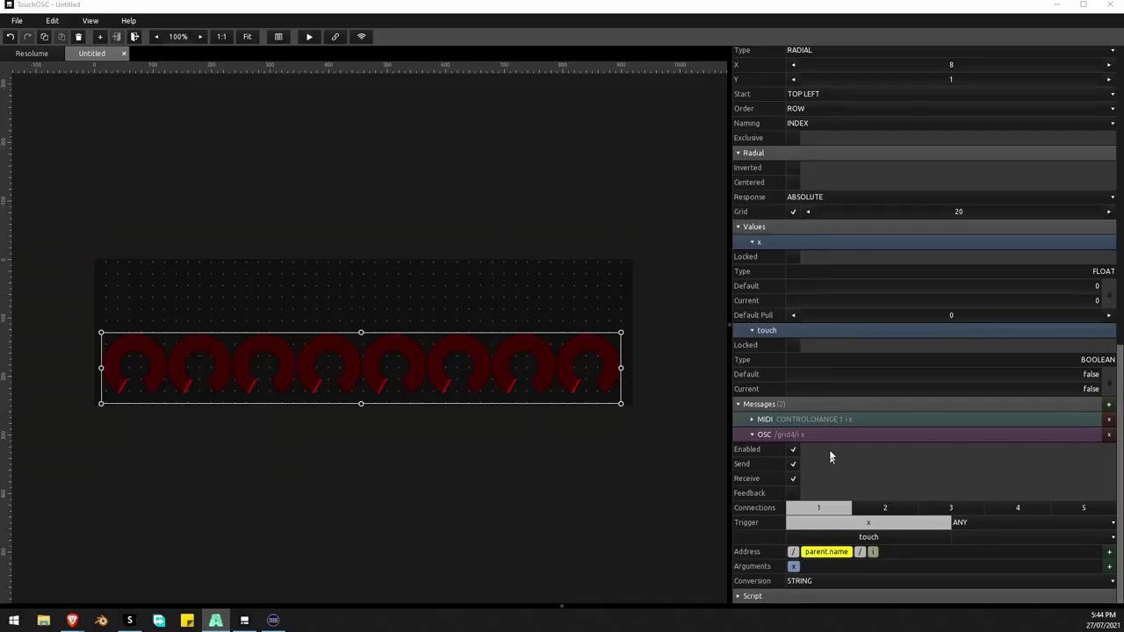
Switch to TouchOSC and set the first constant of the radial grid's OSC address to /composition/layers/1/dashboard/link1
key(alt+Tab)
click(793, 551)
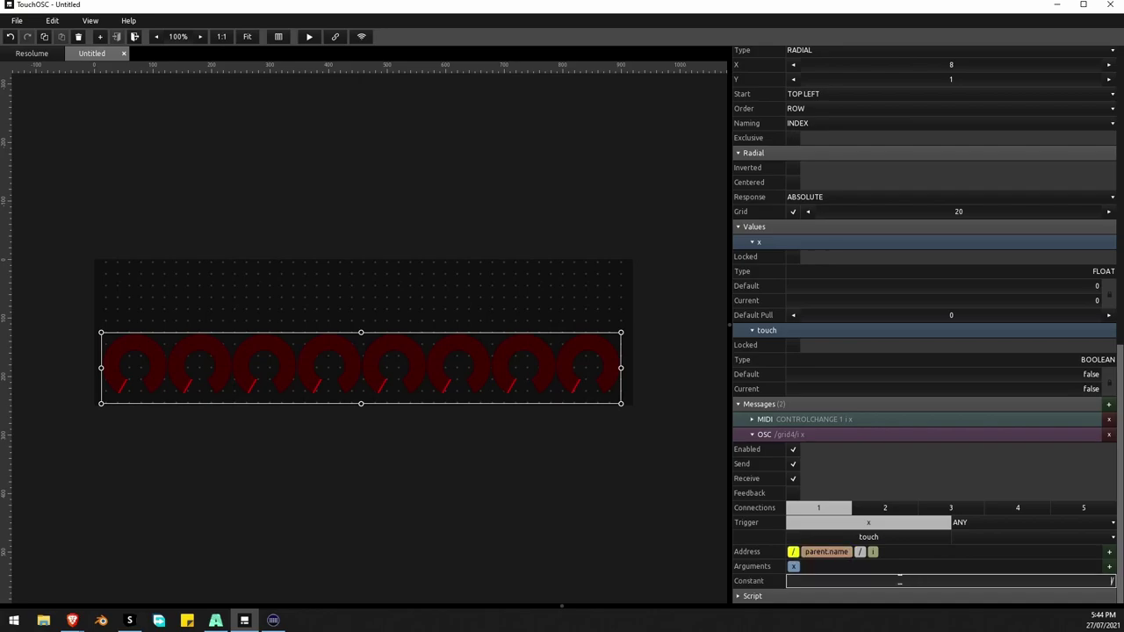
key(ctrl+v)
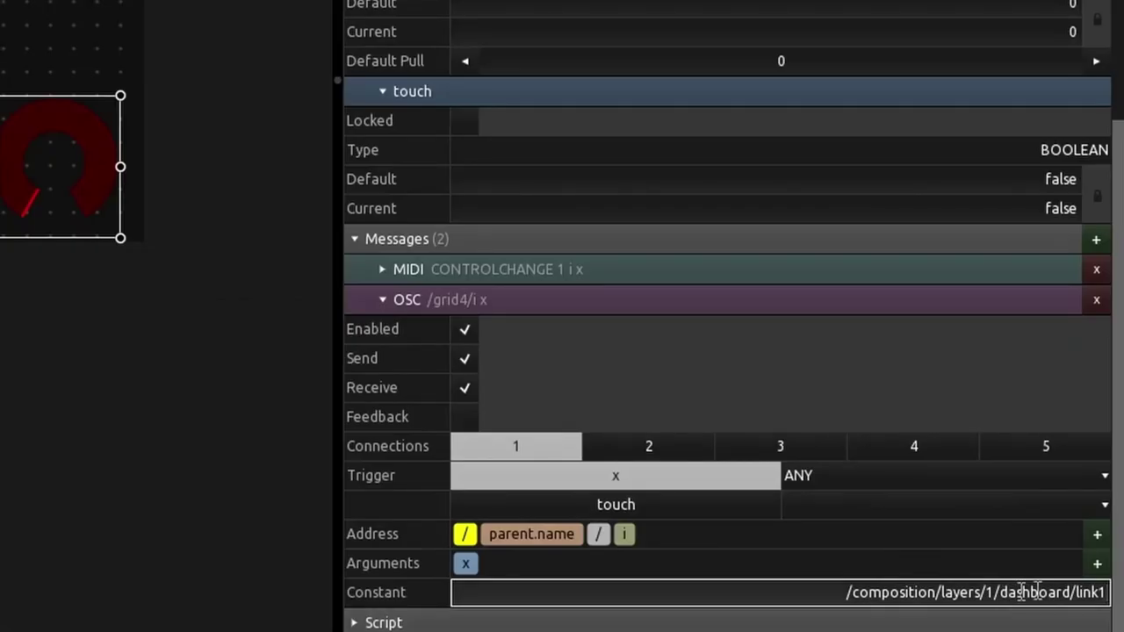
click(100, 167)
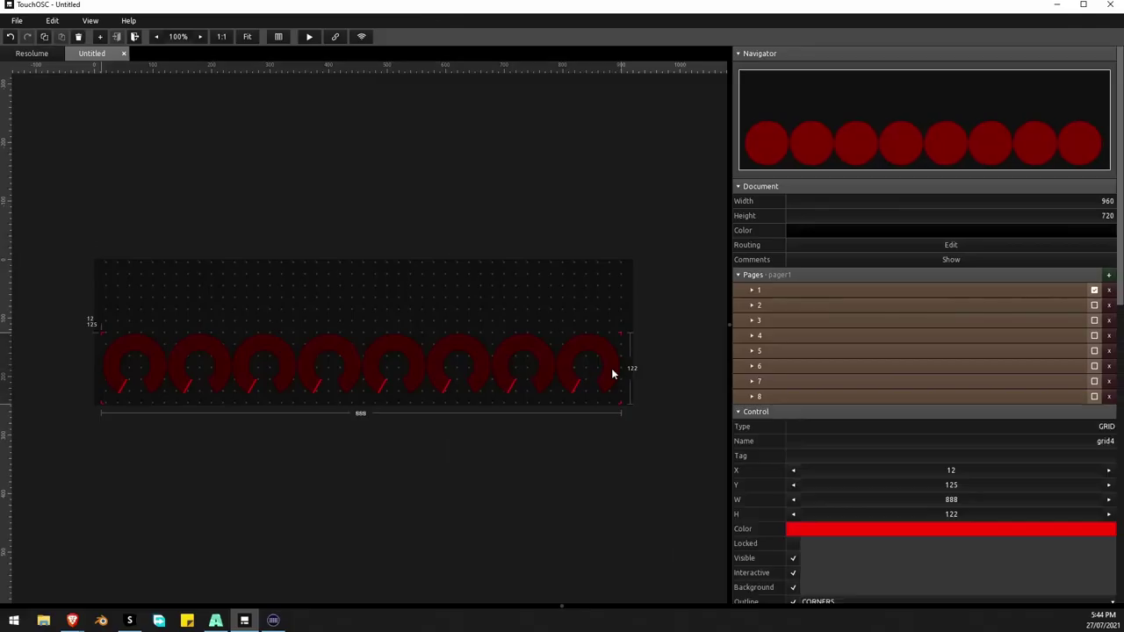
Delete the parent.name part from the radial grid's OSC address
scroll(618, 441, down, 6)
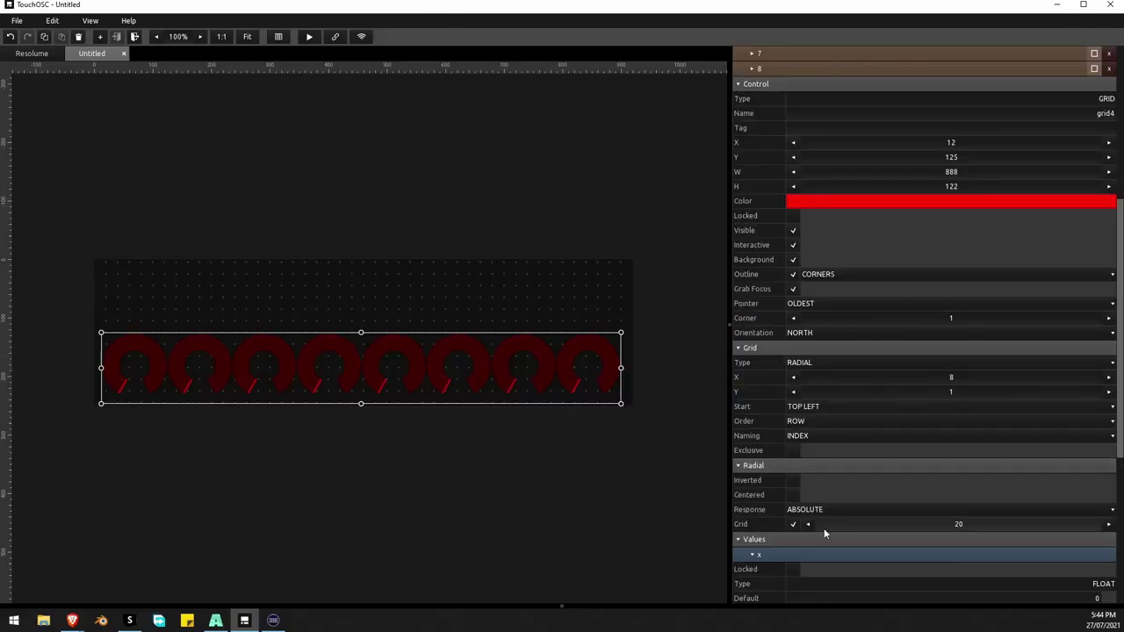
scroll(824, 527, down, 5)
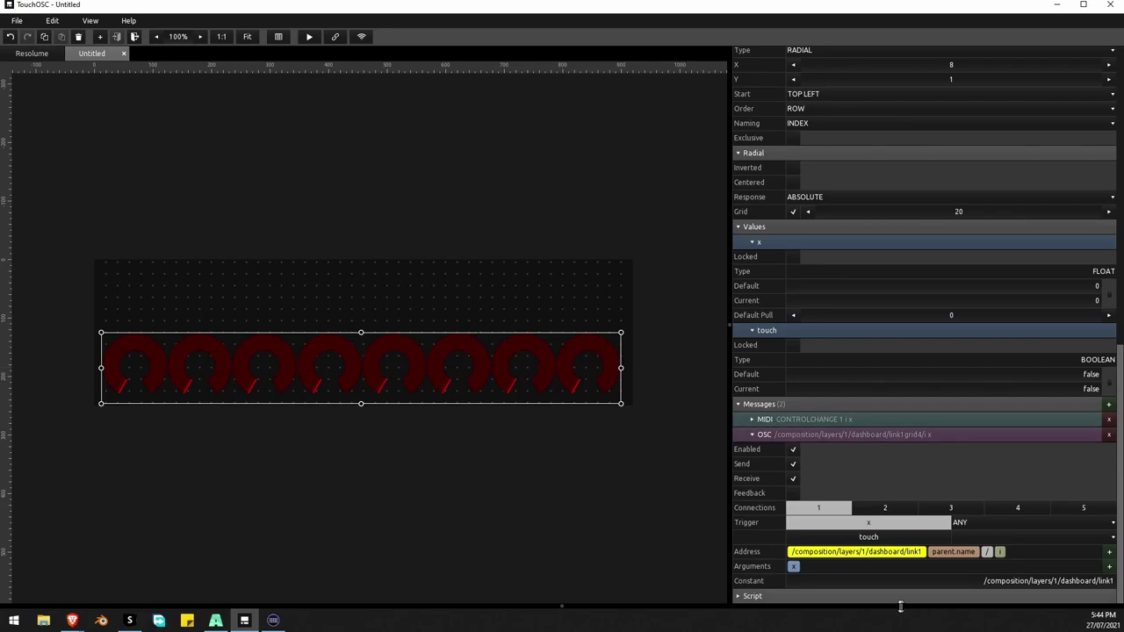
click(940, 554)
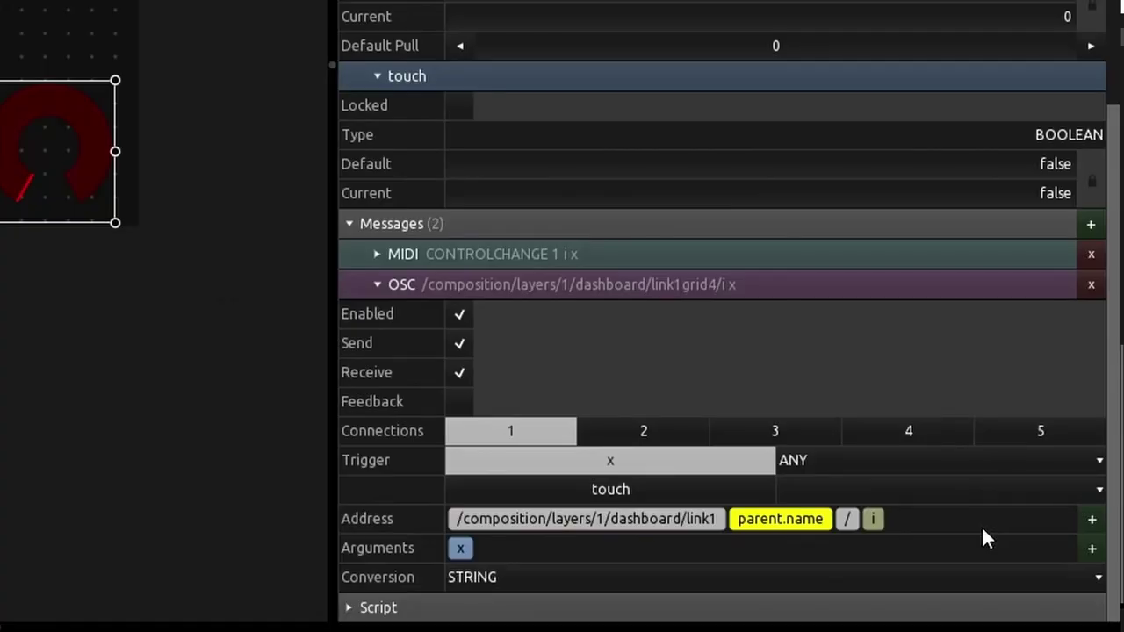
key(Delete)
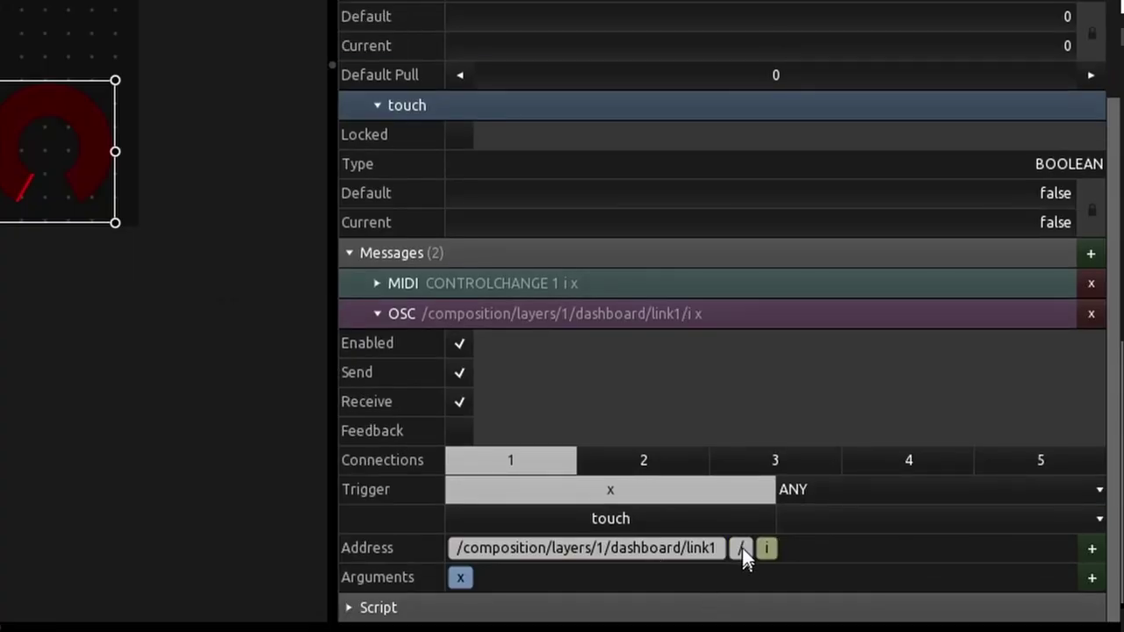
Delete the slash constant and the index part from the radial grid's OSC address
click(742, 548)
key(Delete)
click(745, 549)
key(Delete)
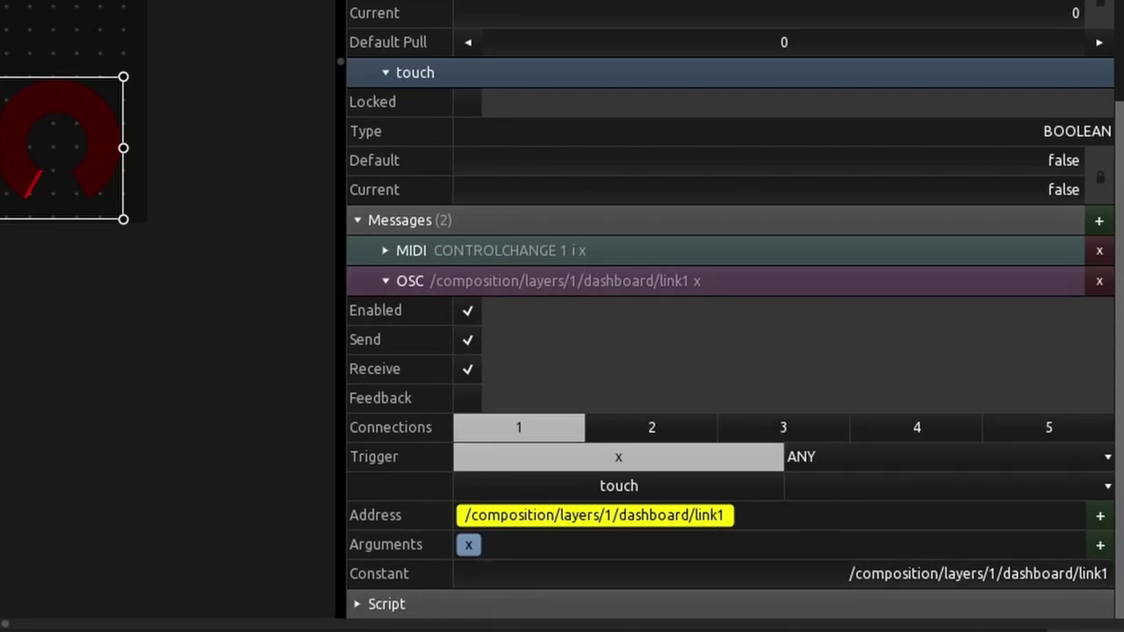
Set the address constant to /composition/layers/1/dashboard/link and append an index part after it
click(1108, 573)
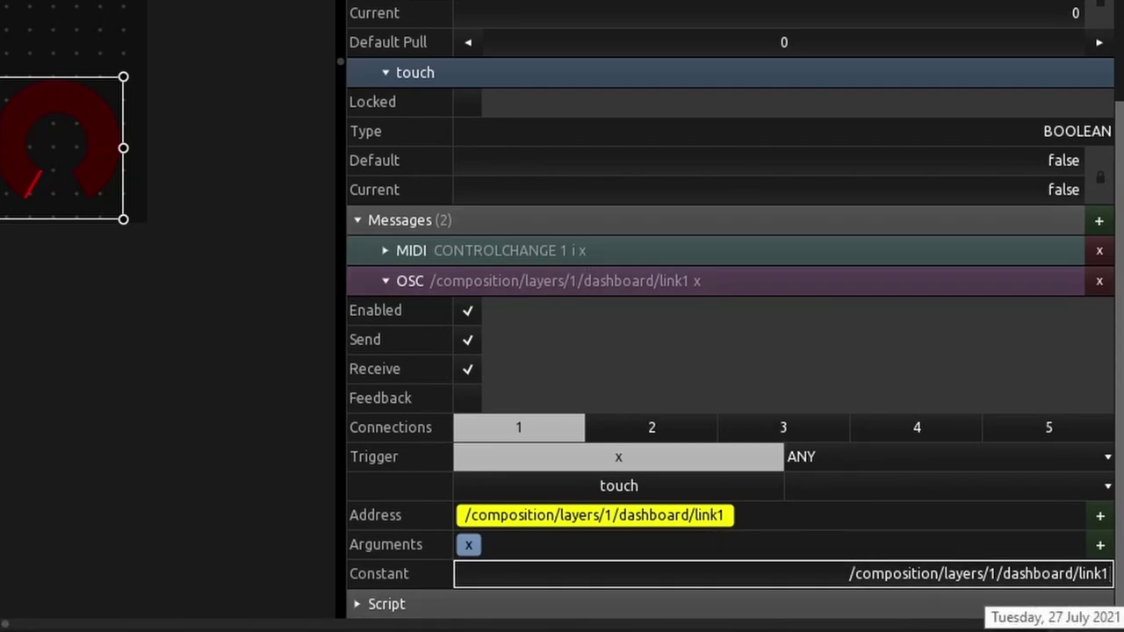
key(BackSpace)
key(Return)
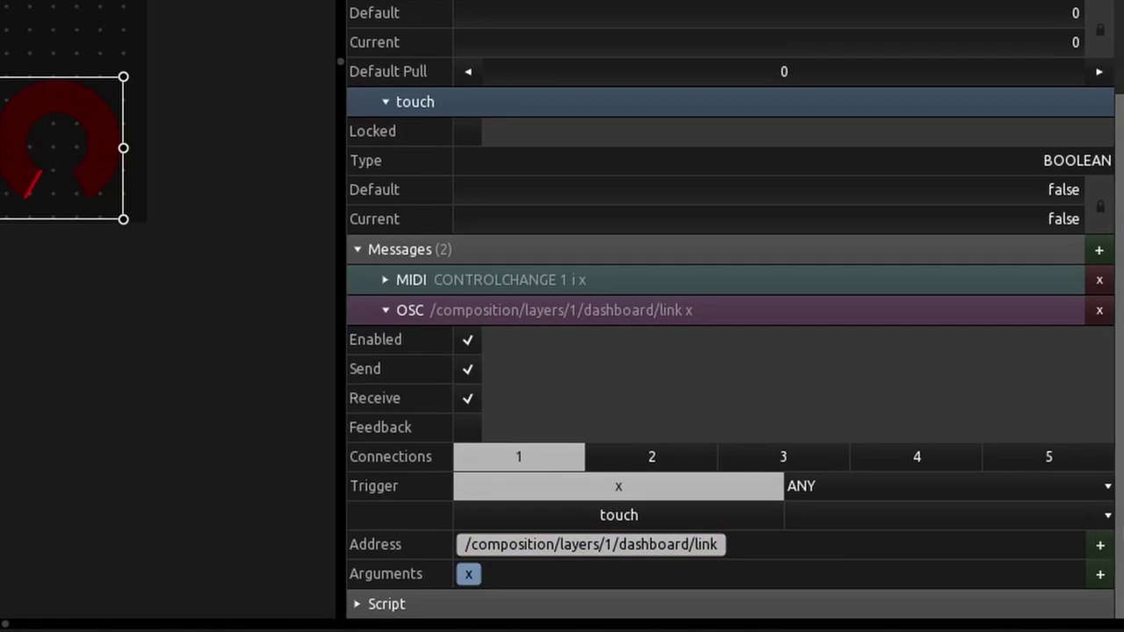
click(1101, 545)
click(1033, 455)
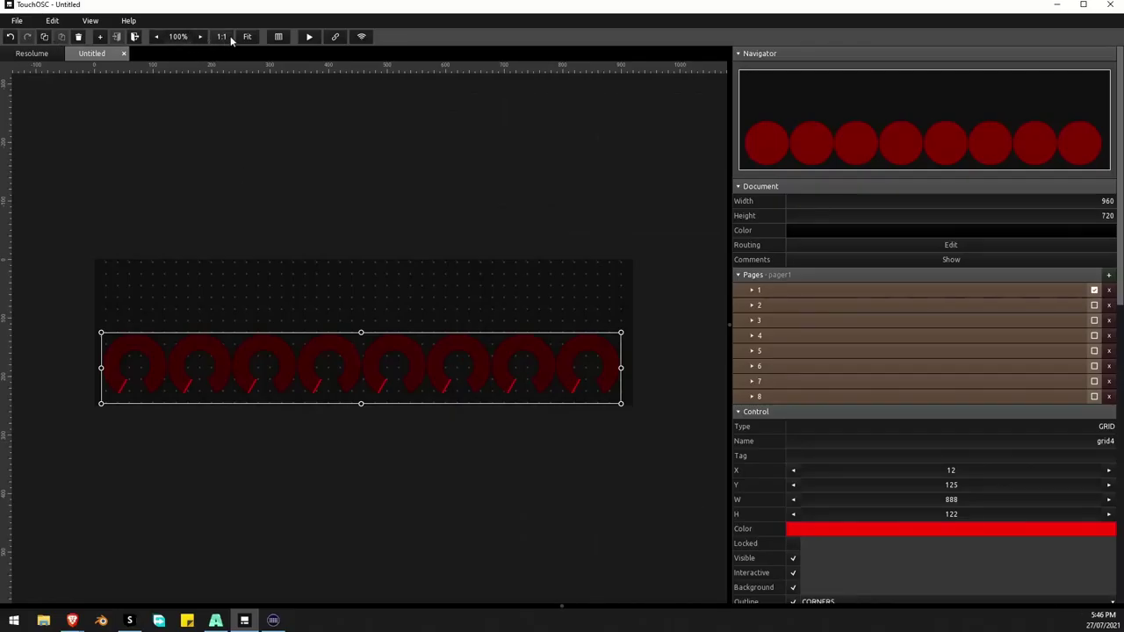
Leave page editing and look through the pager's other pages, returning to page 1
right_click(259, 155)
click(169, 287)
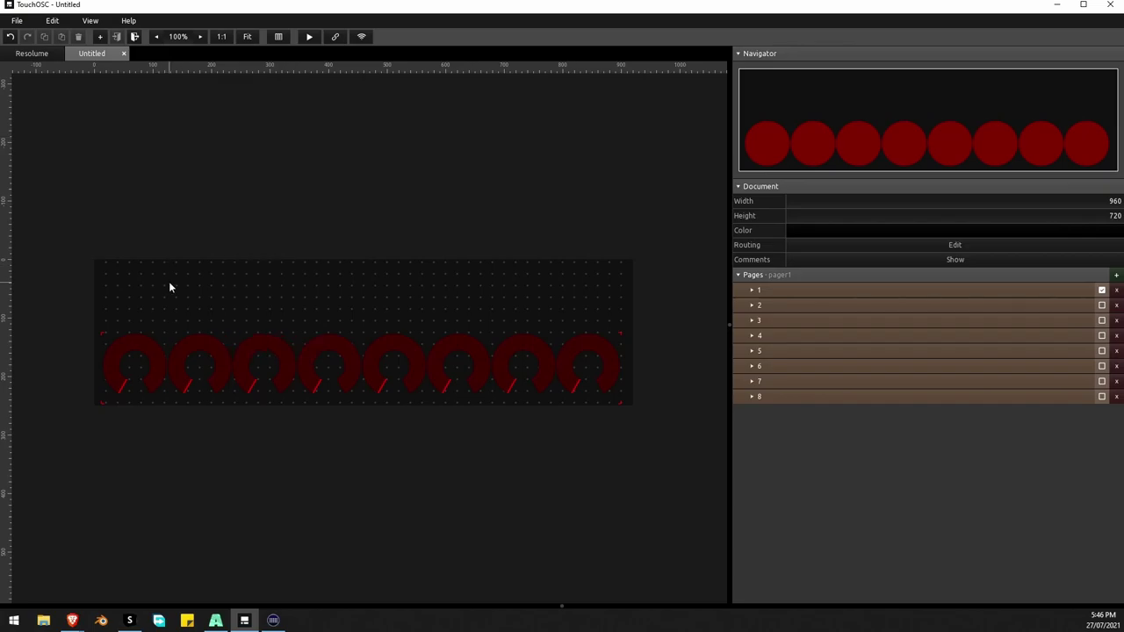
right_click(211, 204)
click(245, 417)
drag(191, 307, 190, 308)
click(189, 321)
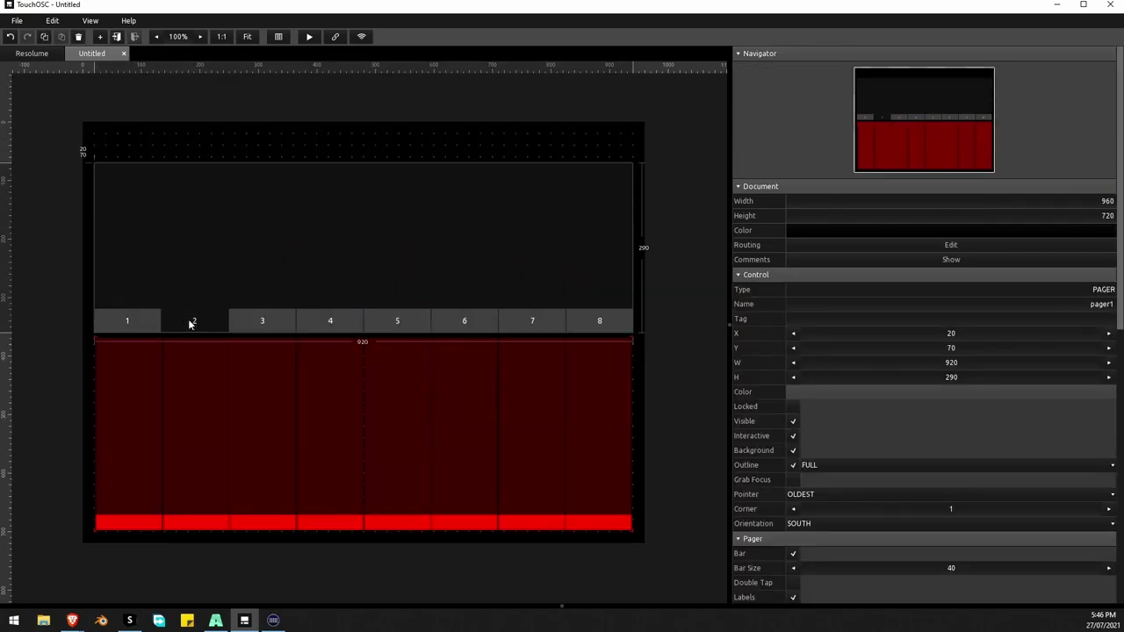
click(262, 322)
click(376, 322)
click(123, 323)
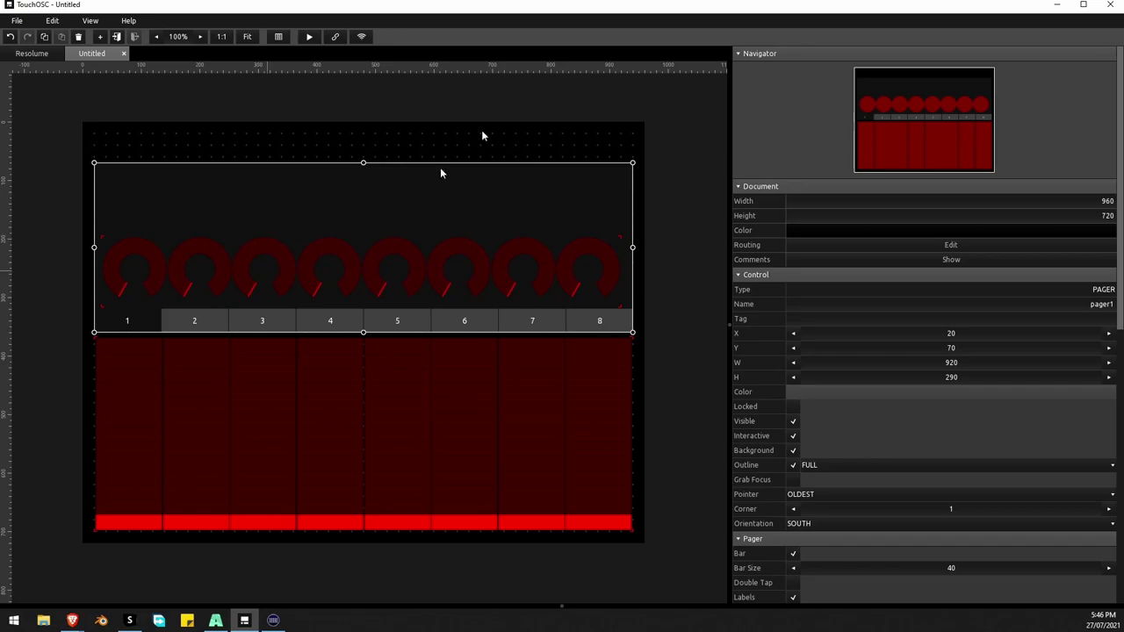
Run the control surface and test the first radial knobs and the pager pages against Resolume's layers and dashboard links
click(311, 36)
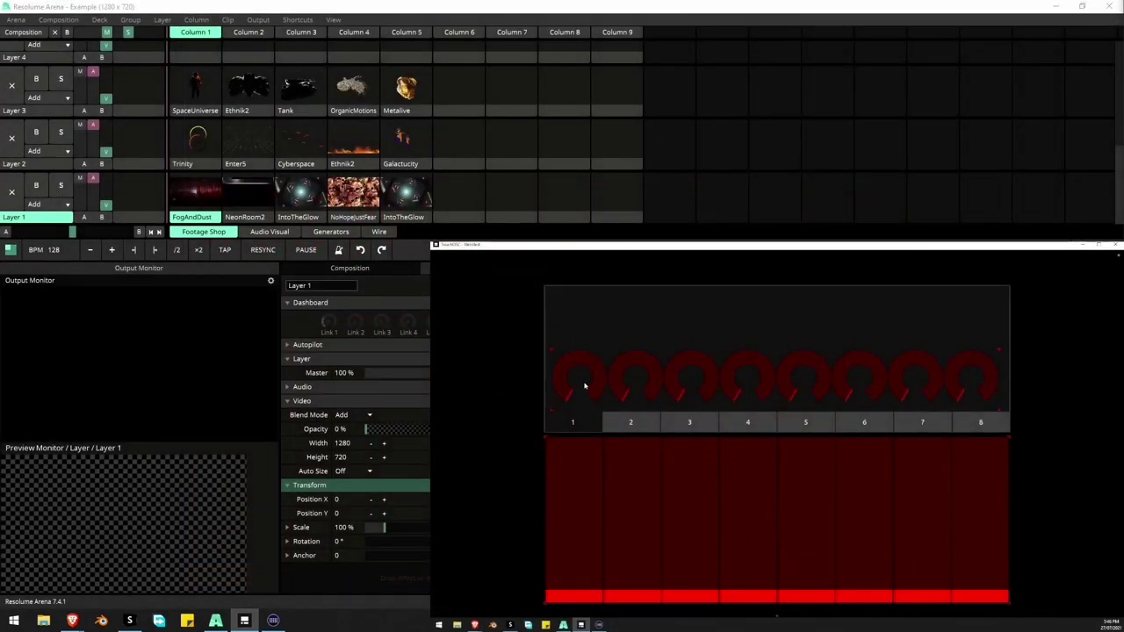
drag(569, 396, 538, 377)
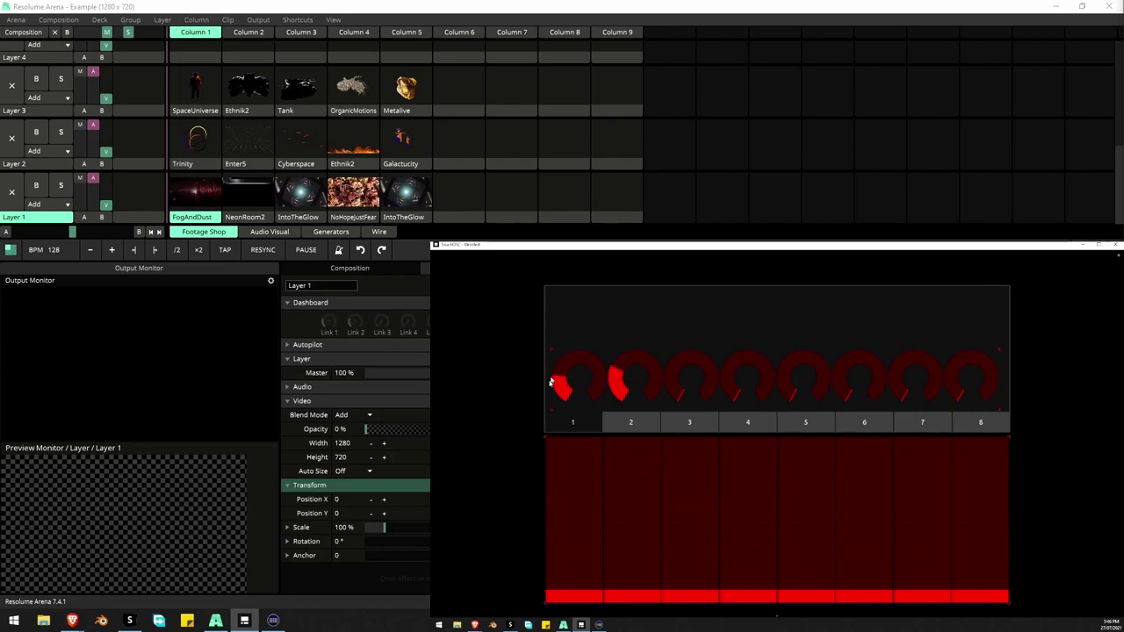
click(622, 422)
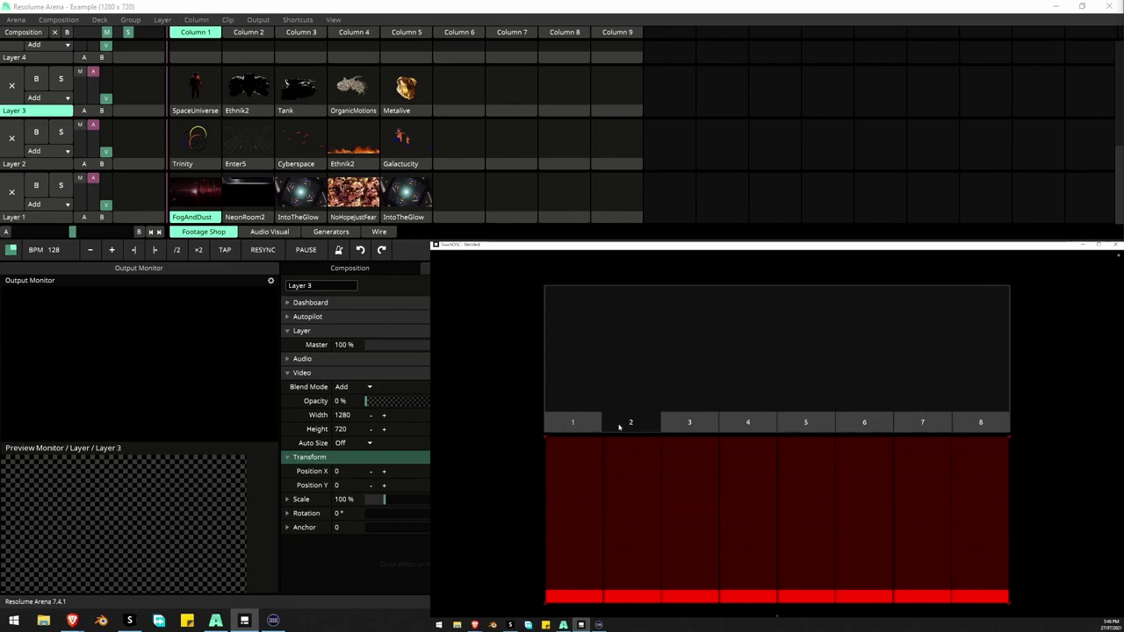
click(684, 422)
click(767, 423)
click(650, 422)
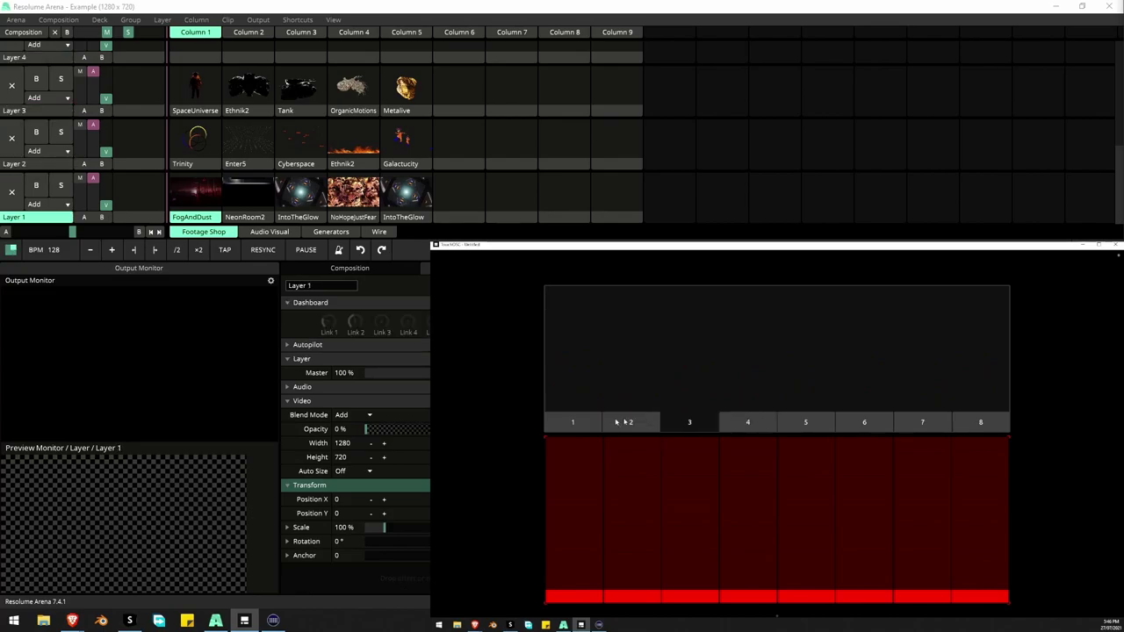
click(572, 423)
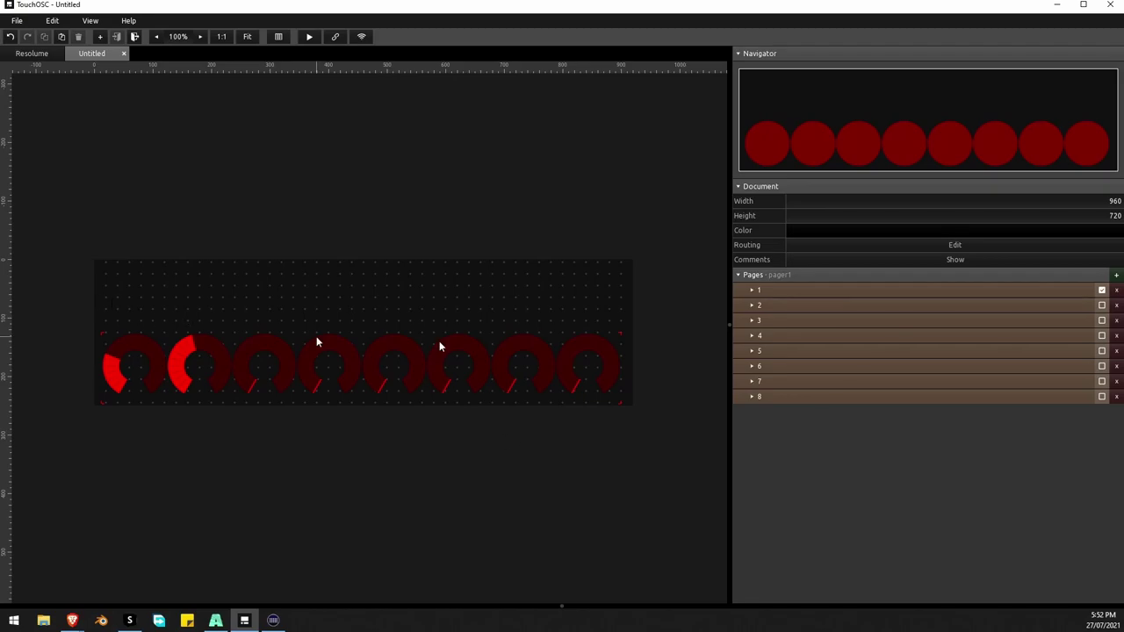
Select the radial grid on page 1 in the editor and bring up its OSC message settings
click(306, 369)
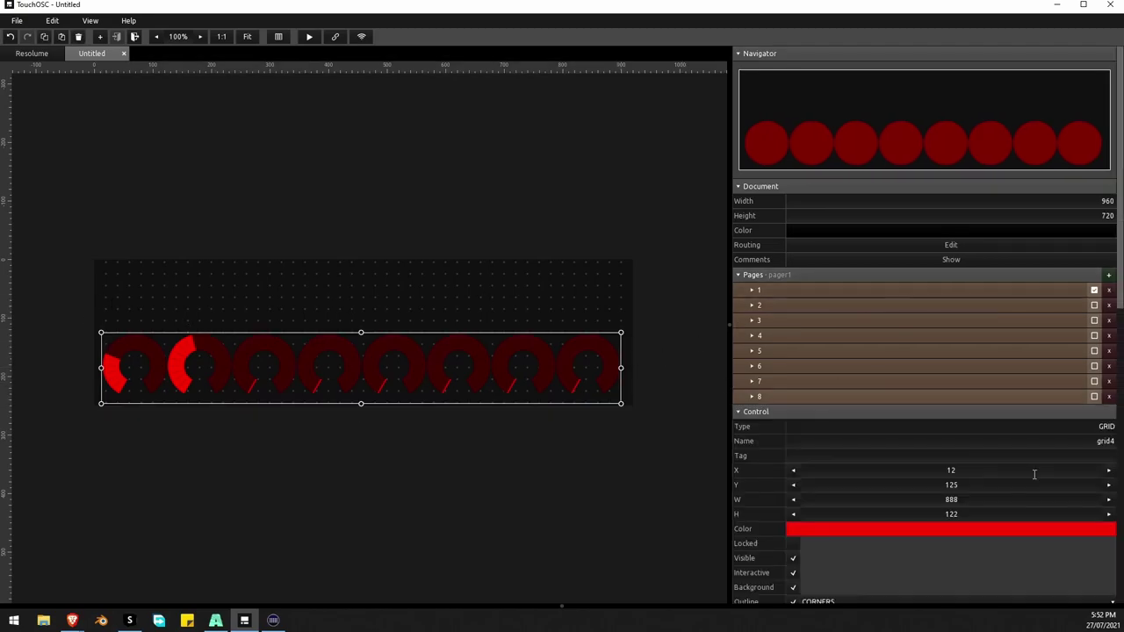
scroll(1027, 483, down, 10)
scroll(1017, 487, down, 3)
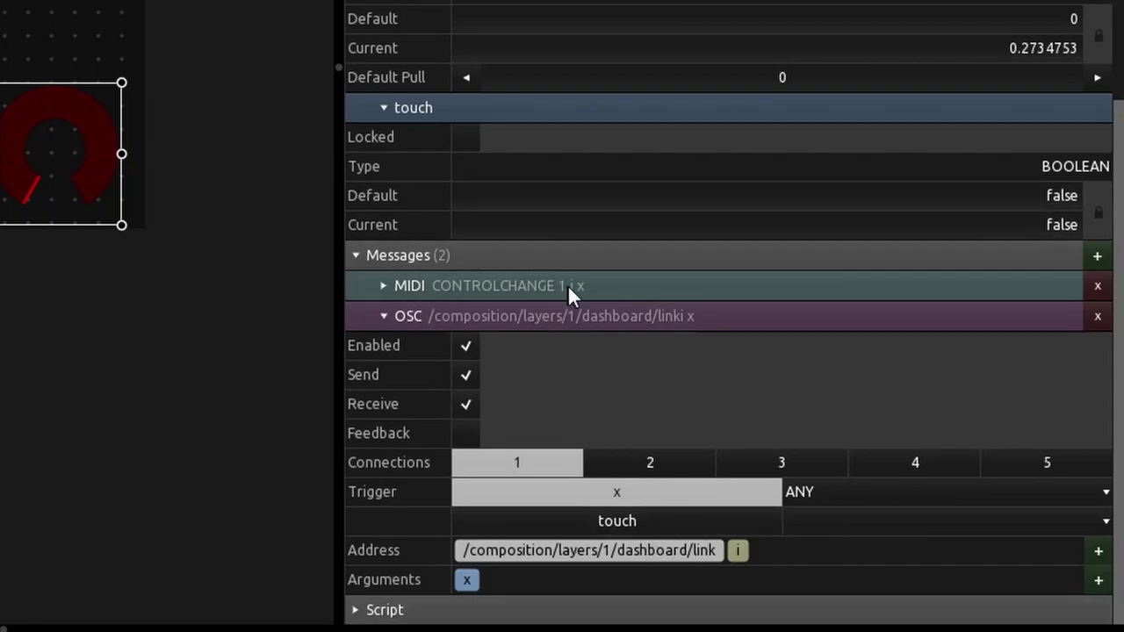
Try appending the parent's Name property to the radial grid's OSC address, and delete that part again
click(1098, 554)
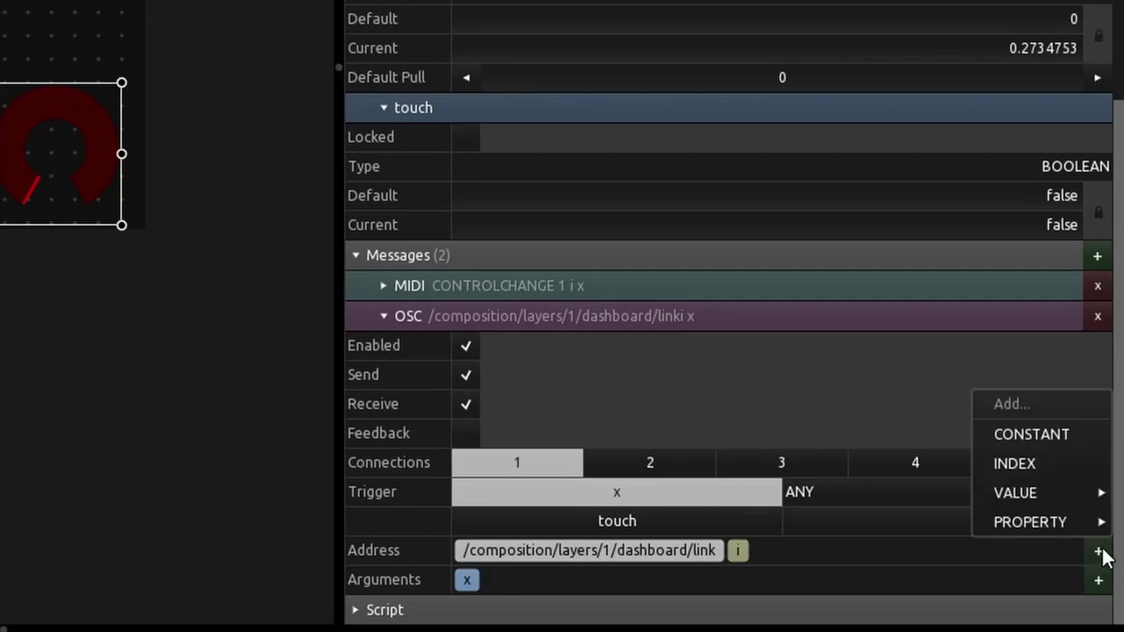
mouse_move(1022, 520)
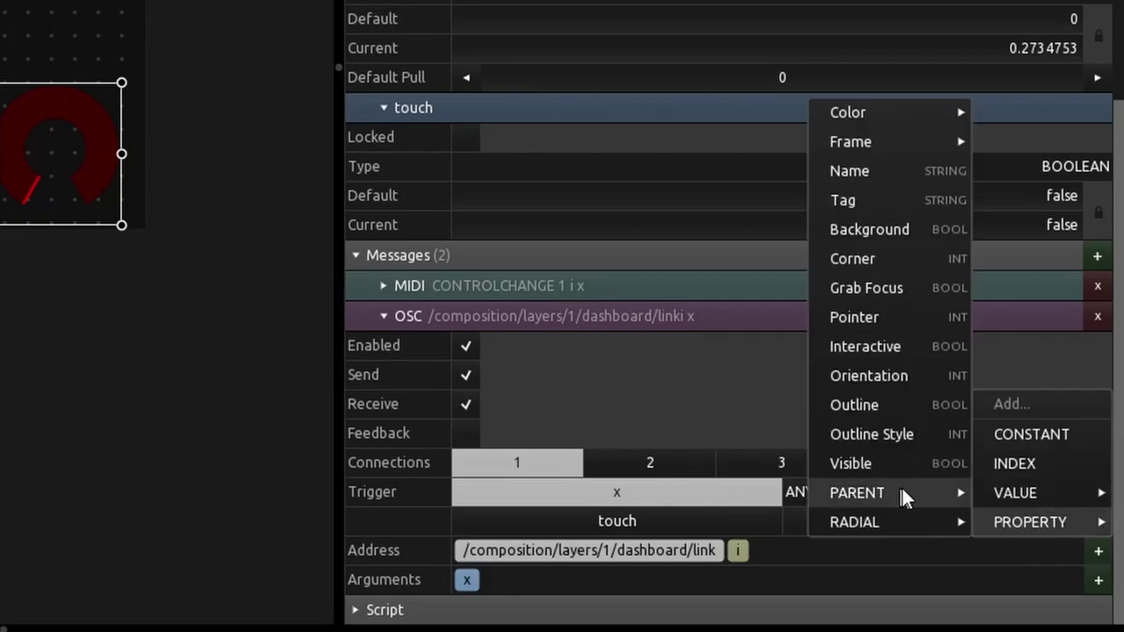
mouse_move(904, 487)
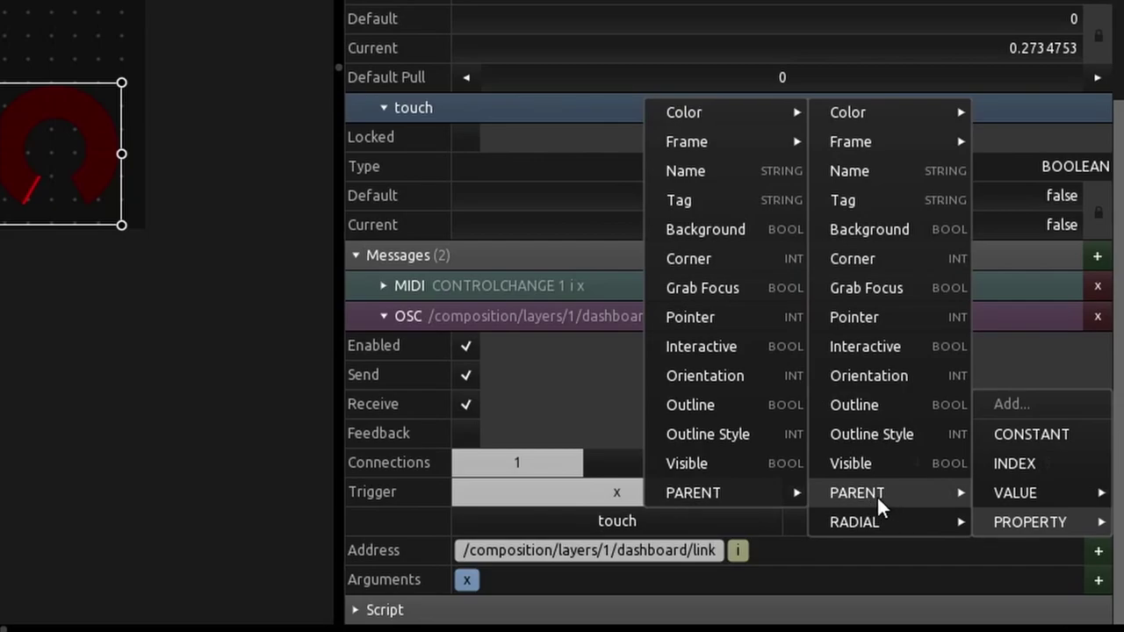
click(715, 173)
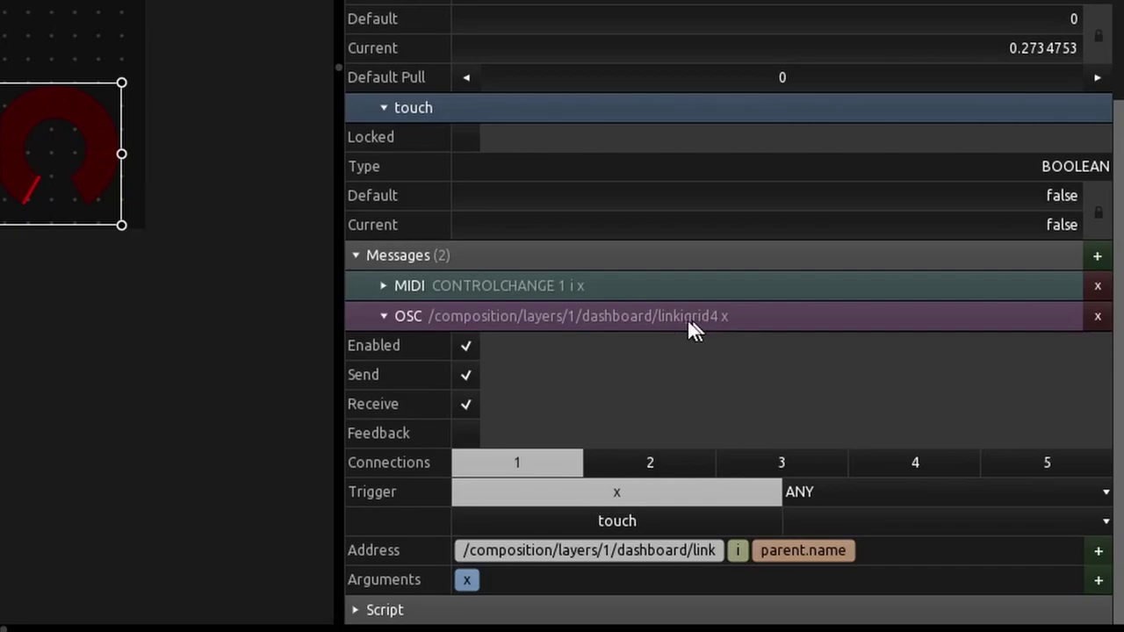
click(815, 551)
key(Delete)
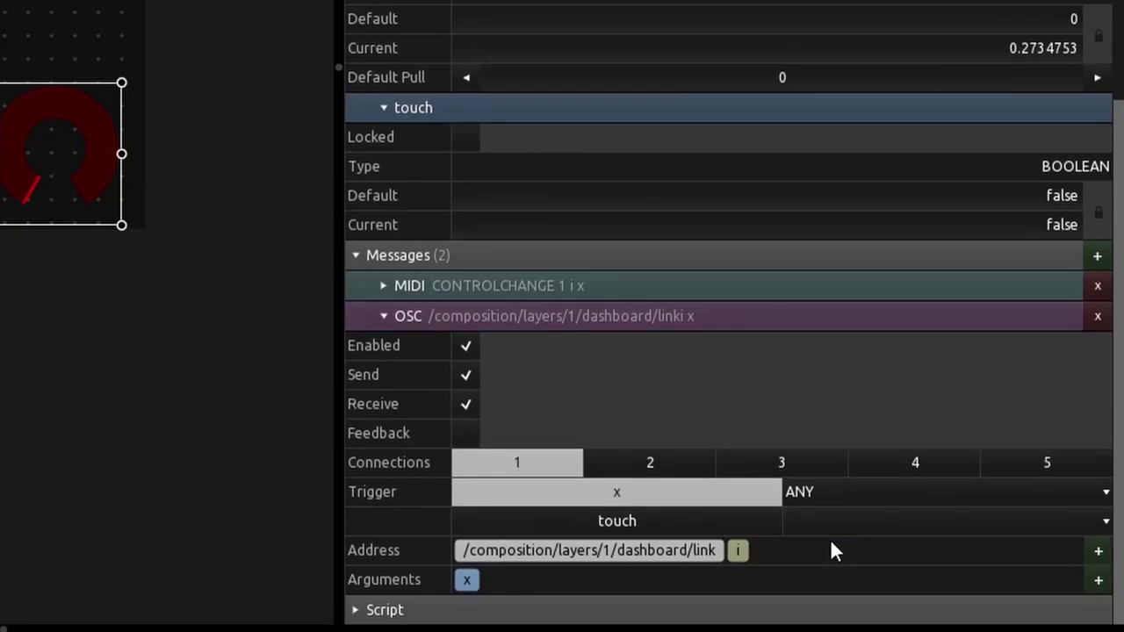
Append the Name property of the parent's parent (parent.parent.name) to the radial grid's OSC address
click(1098, 551)
mouse_move(1061, 523)
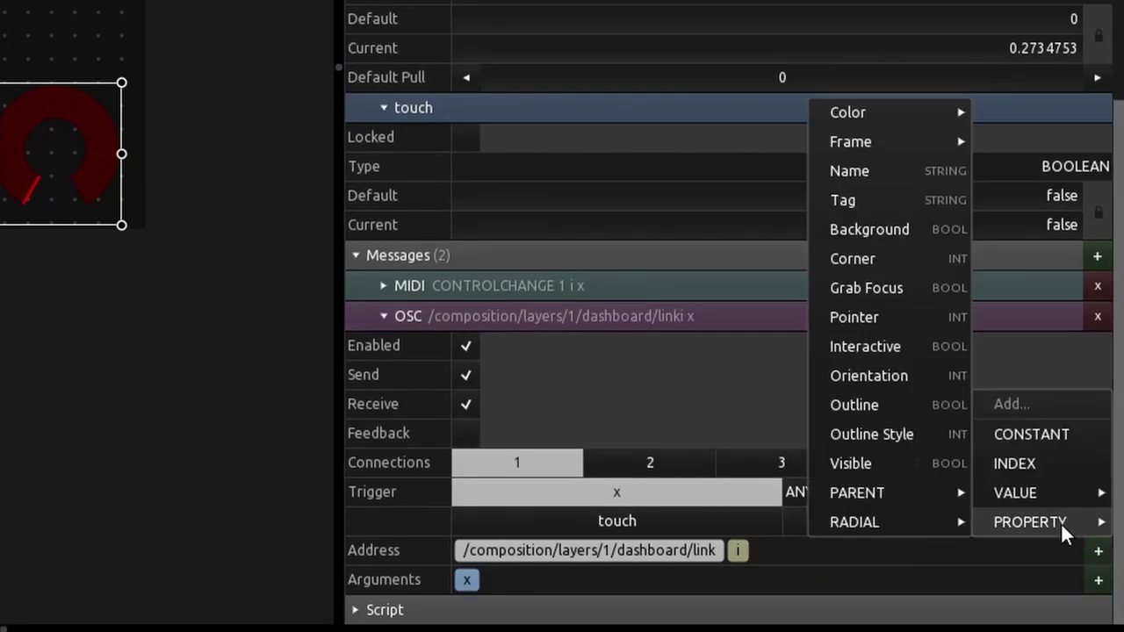
mouse_move(947, 525)
mouse_move(703, 493)
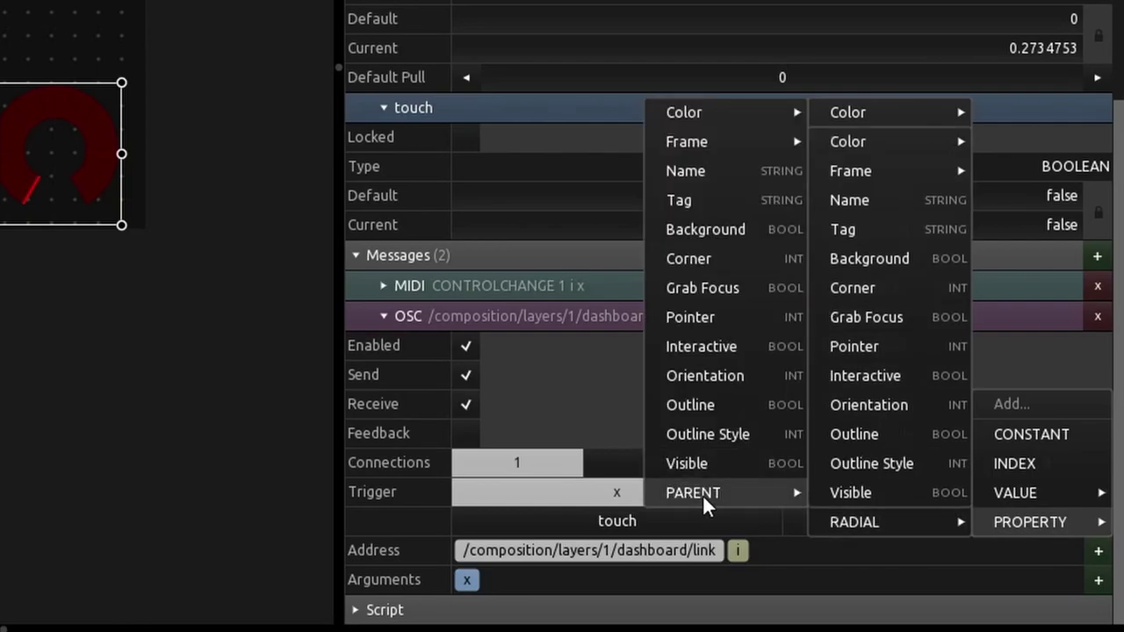
click(888, 199)
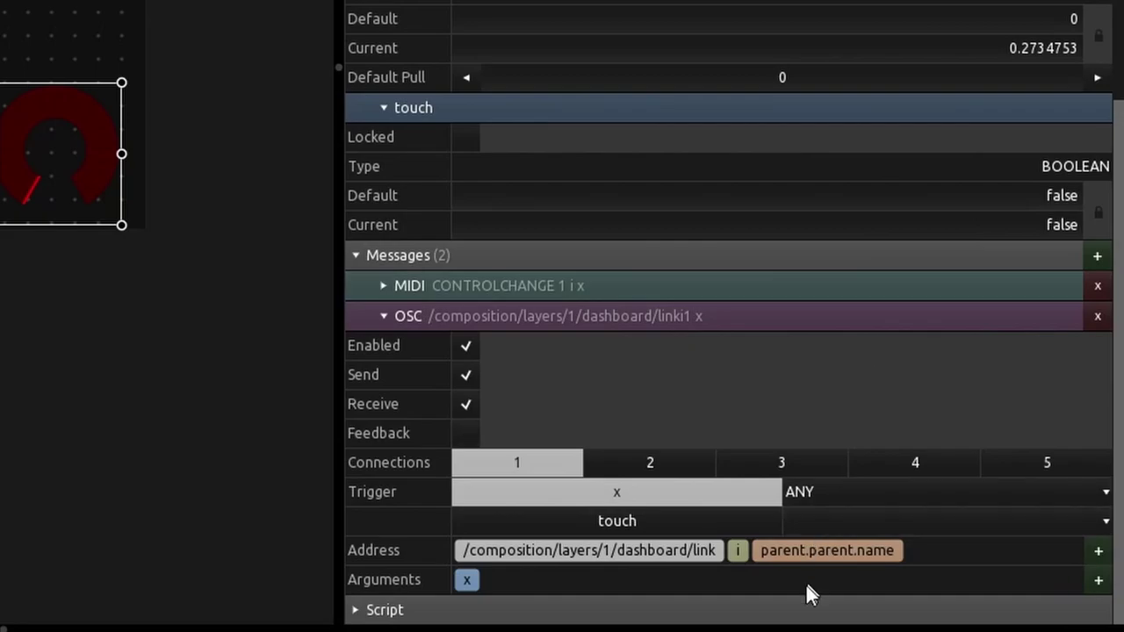
click(852, 551)
Cut 1/dashboard/link from the first constant, leaving /composition/layers/, and move the parent.parent.name part directly after it
click(658, 520)
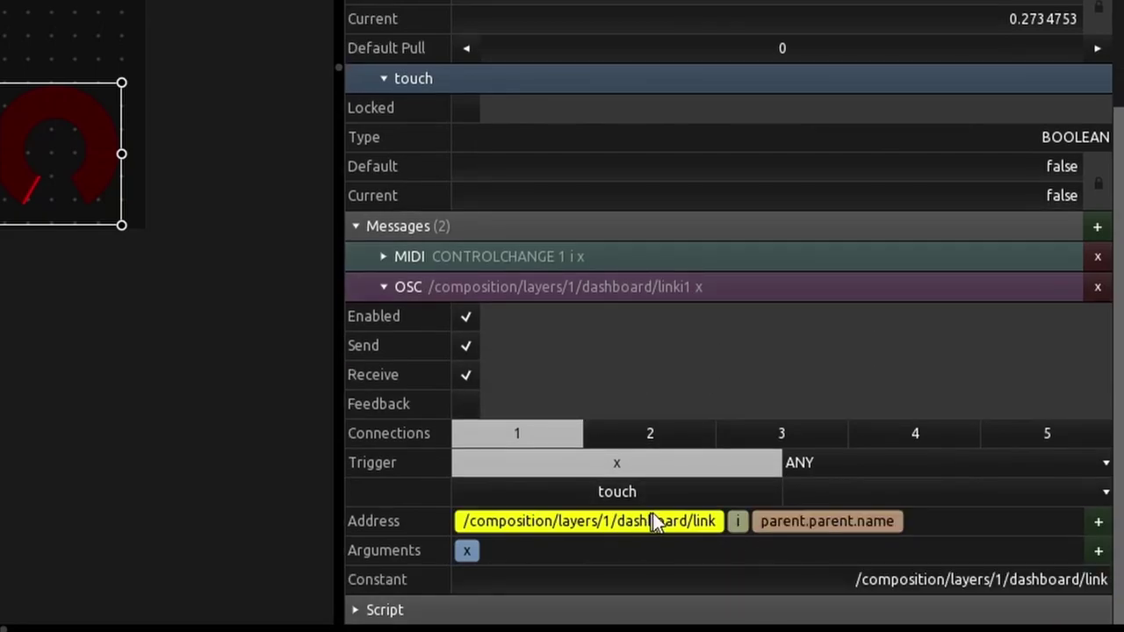
drag(998, 580, 1115, 582)
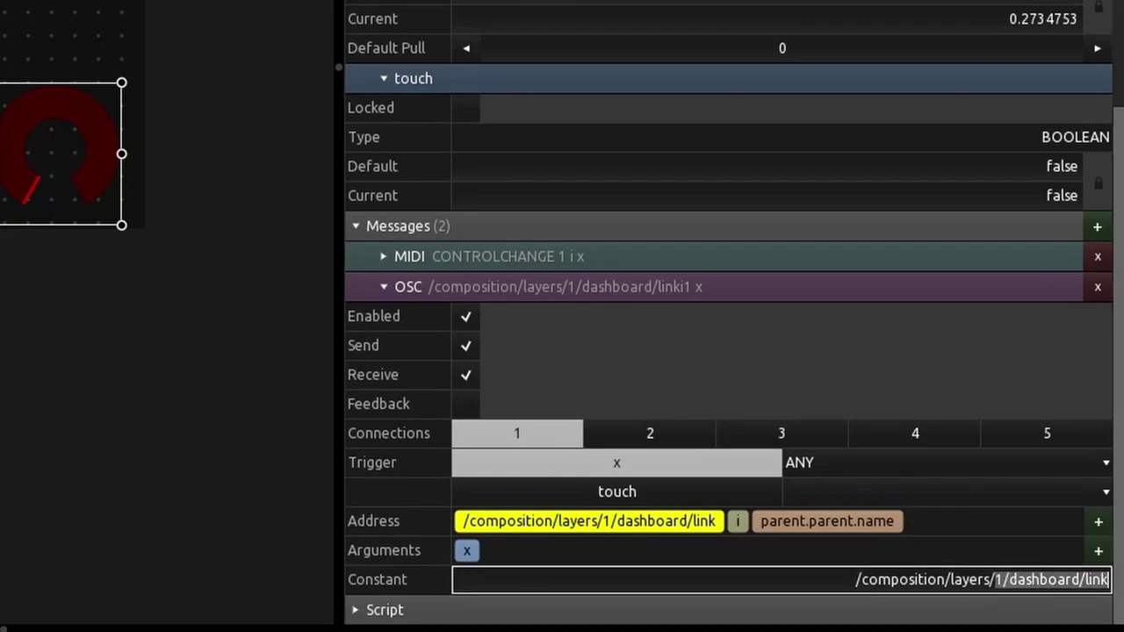
key(ctrl+x)
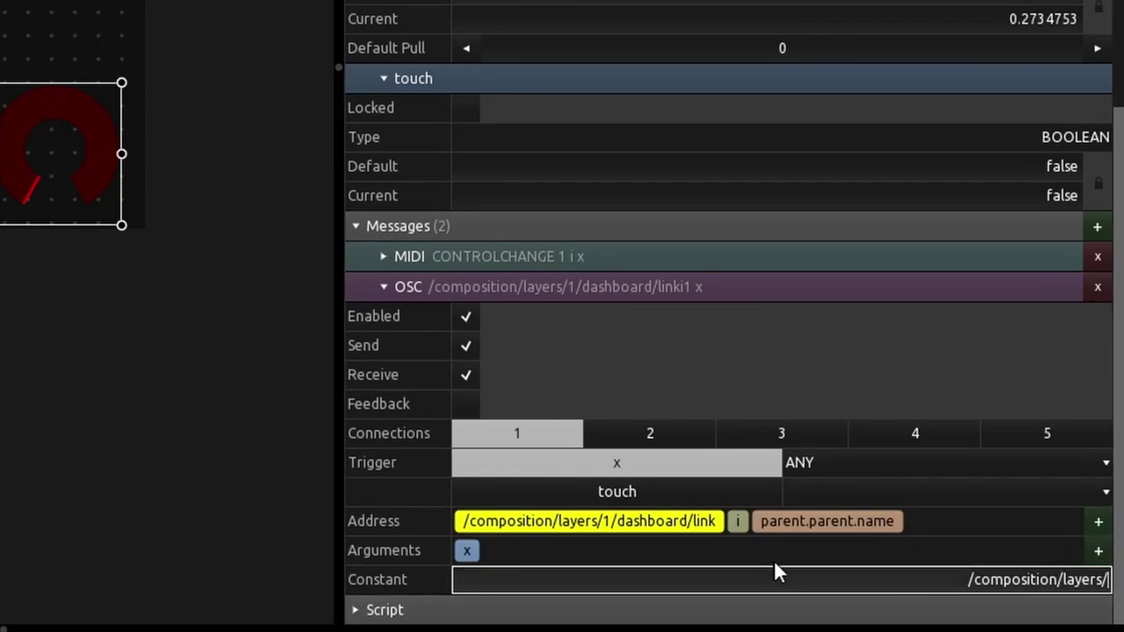
key(Return)
drag(707, 521, 615, 520)
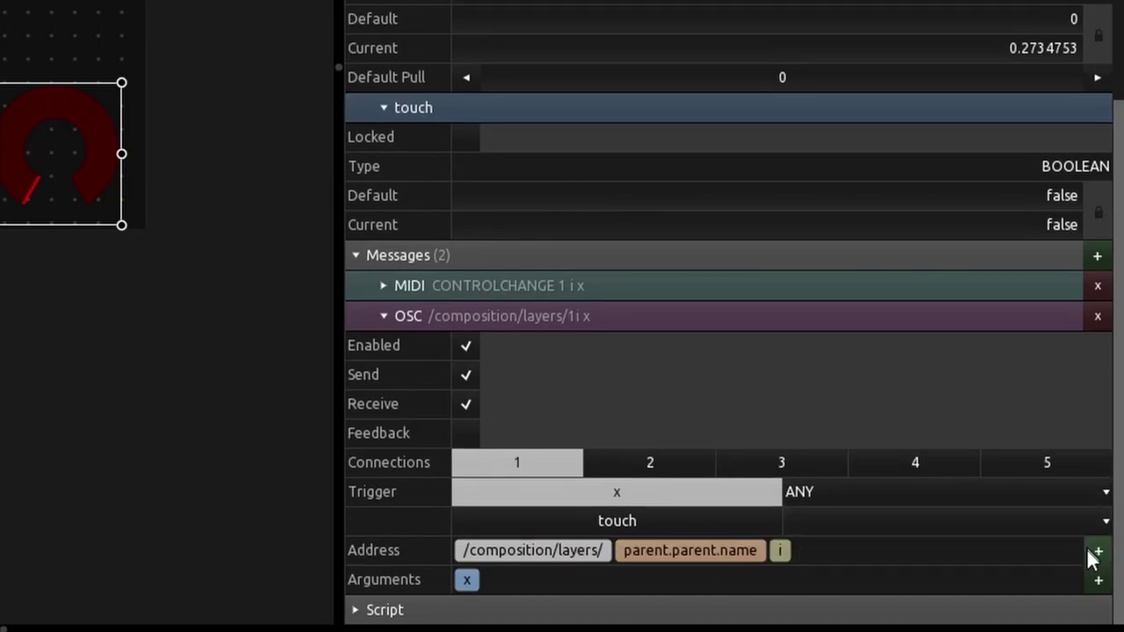
Add a constant set to /dashboard/link to the OSC address and place it between parent.parent.name and the index
click(1098, 551)
click(1032, 434)
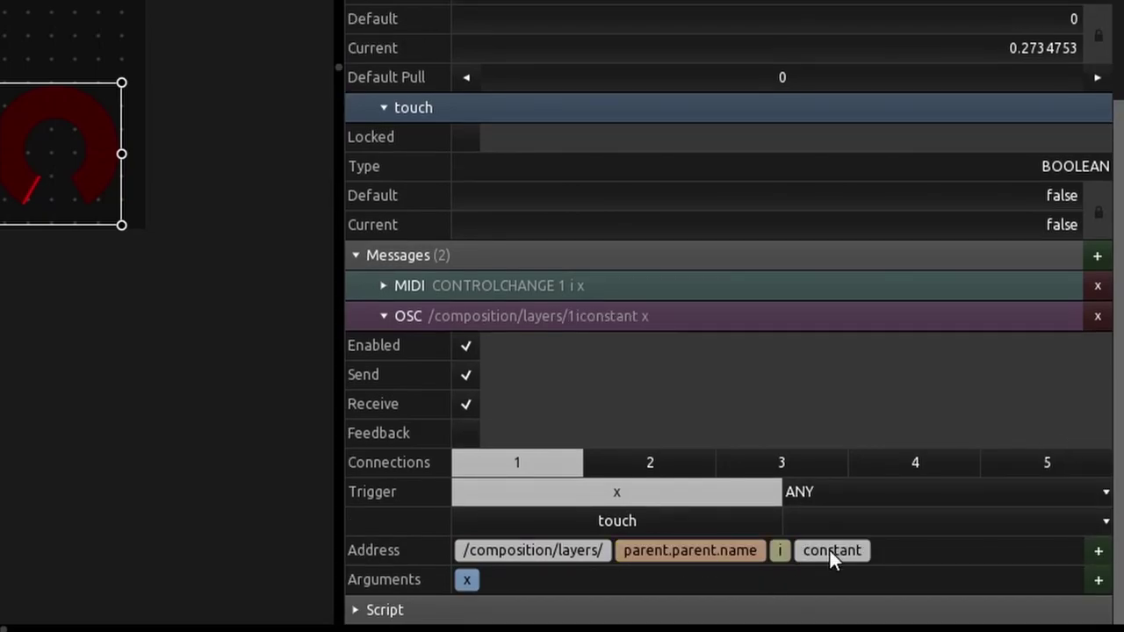
click(830, 551)
click(1016, 588)
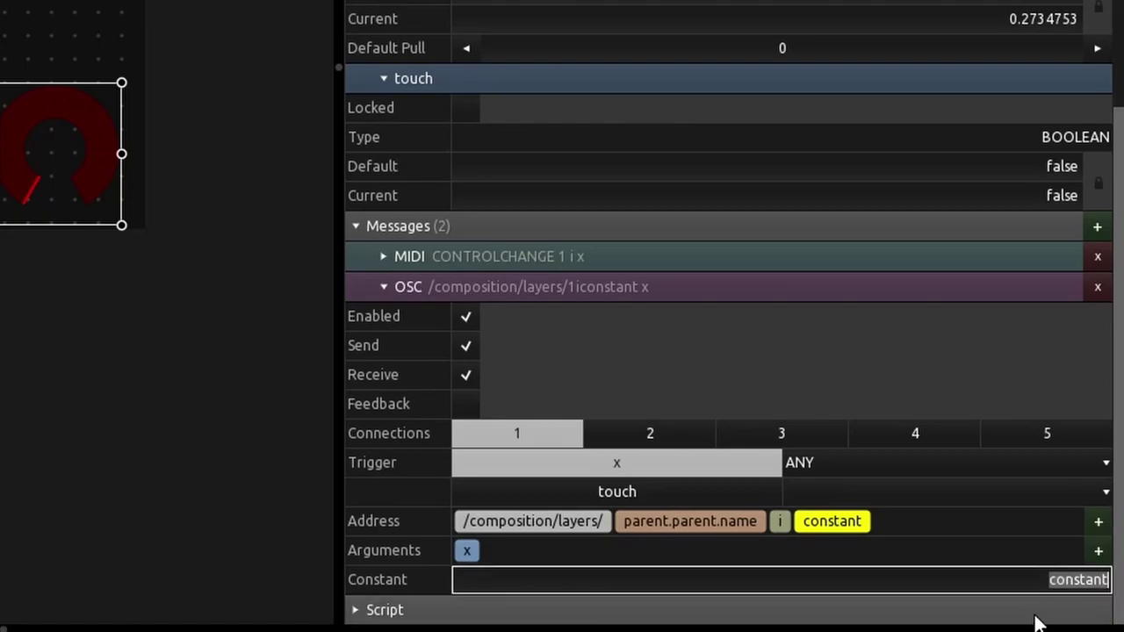
key(ctrl+v)
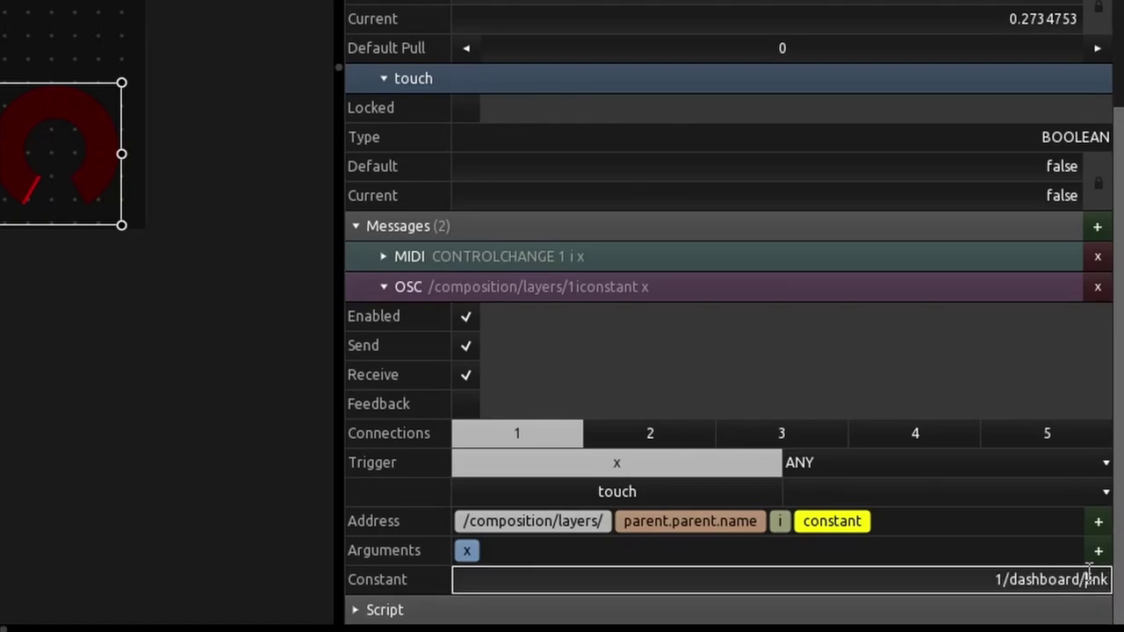
key(Delete)
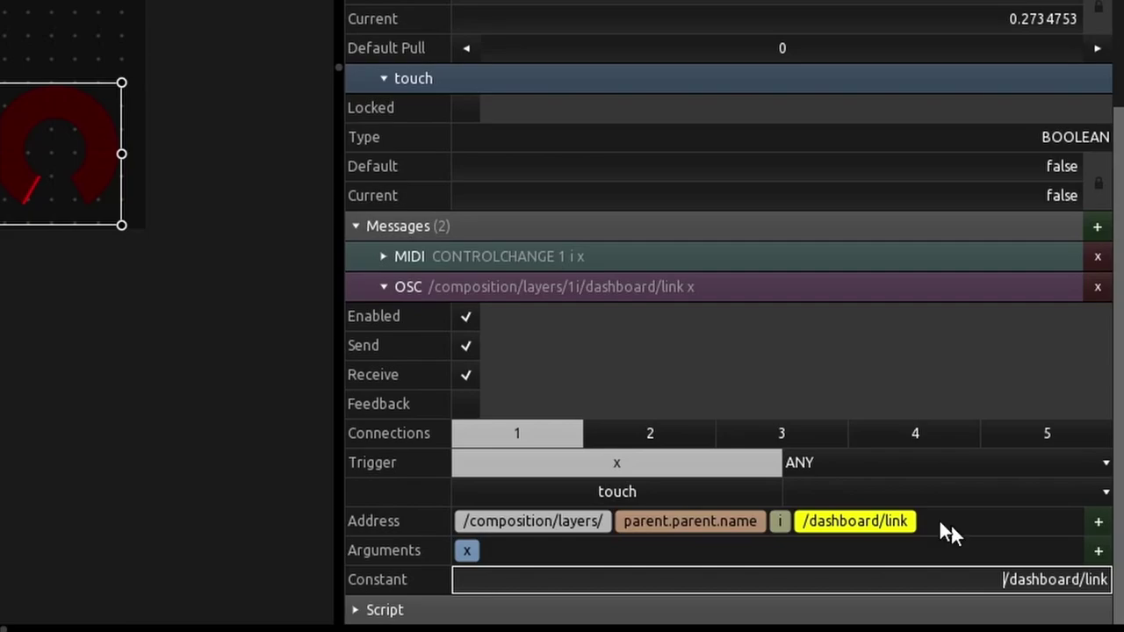
drag(848, 513, 767, 516)
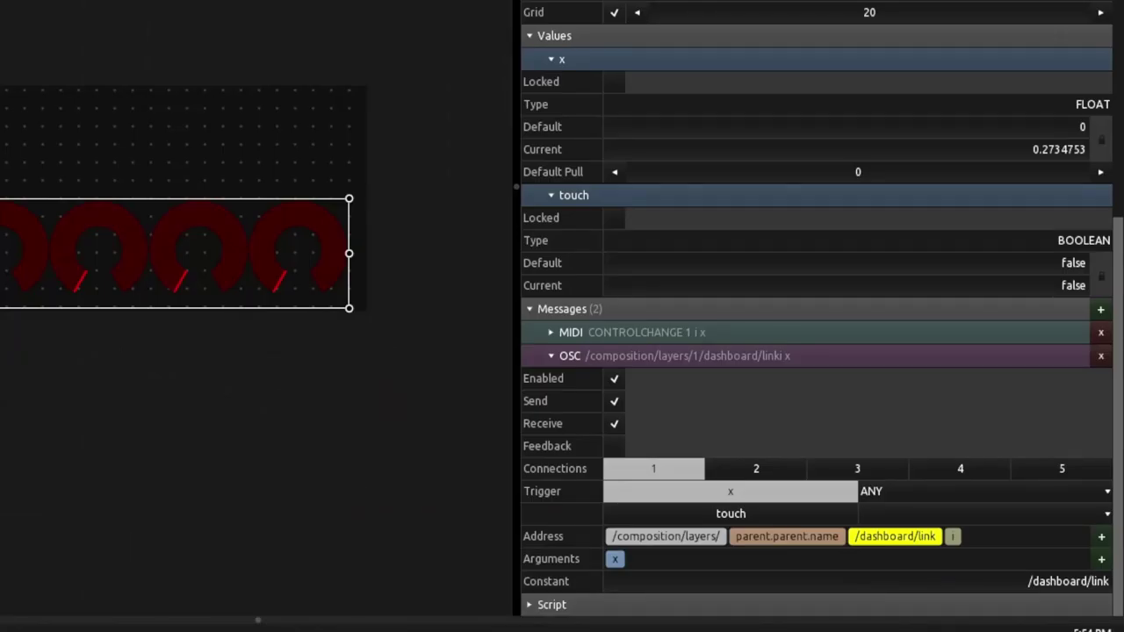
Check the page names of the pager and review the radial grid's OSC address again
click(672, 538)
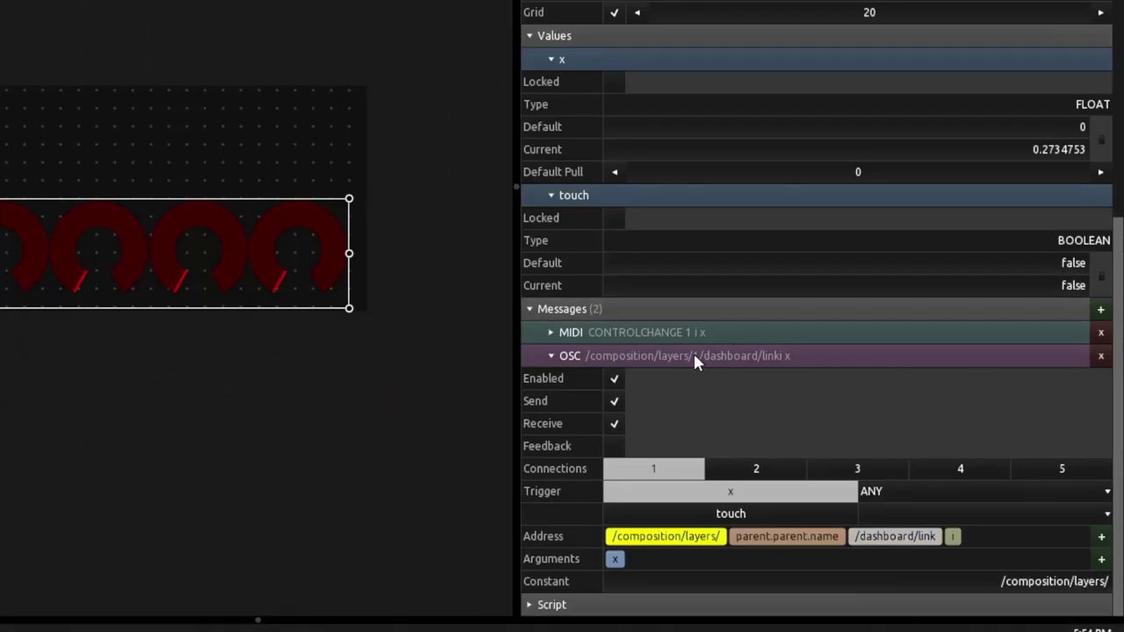
click(158, 355)
click(214, 257)
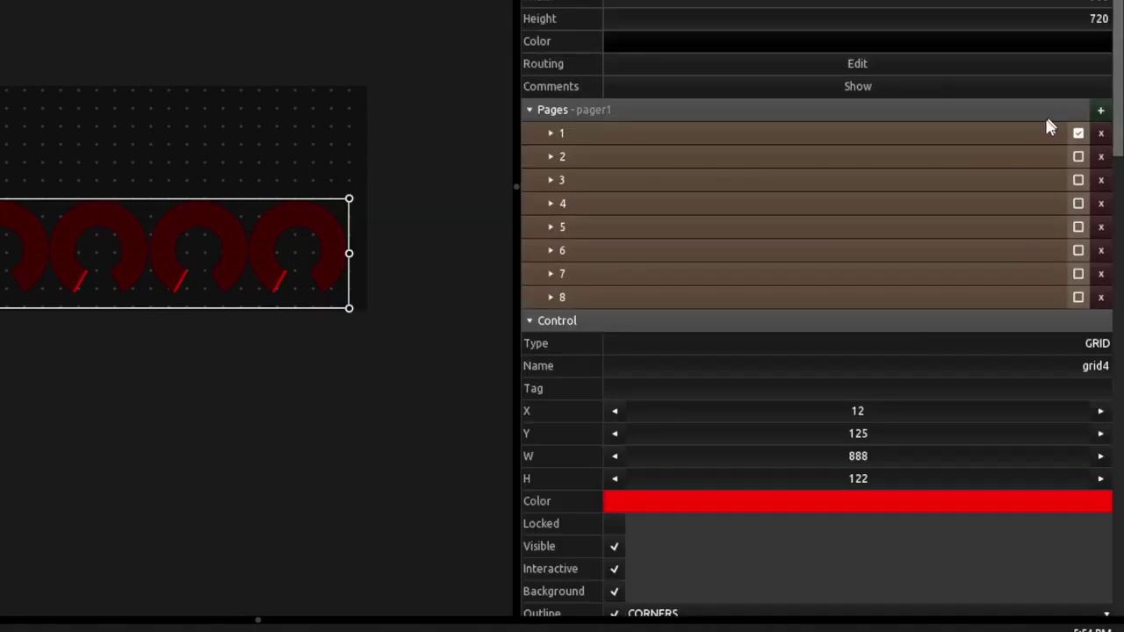
click(269, 284)
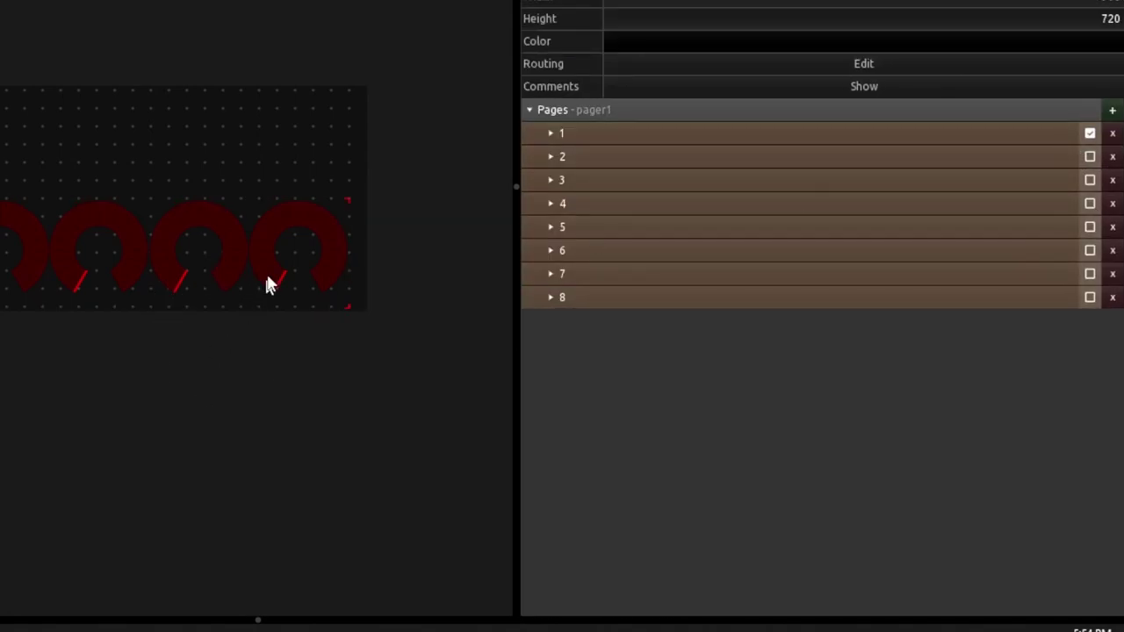
scroll(648, 479, down, 5)
scroll(647, 494, down, 5)
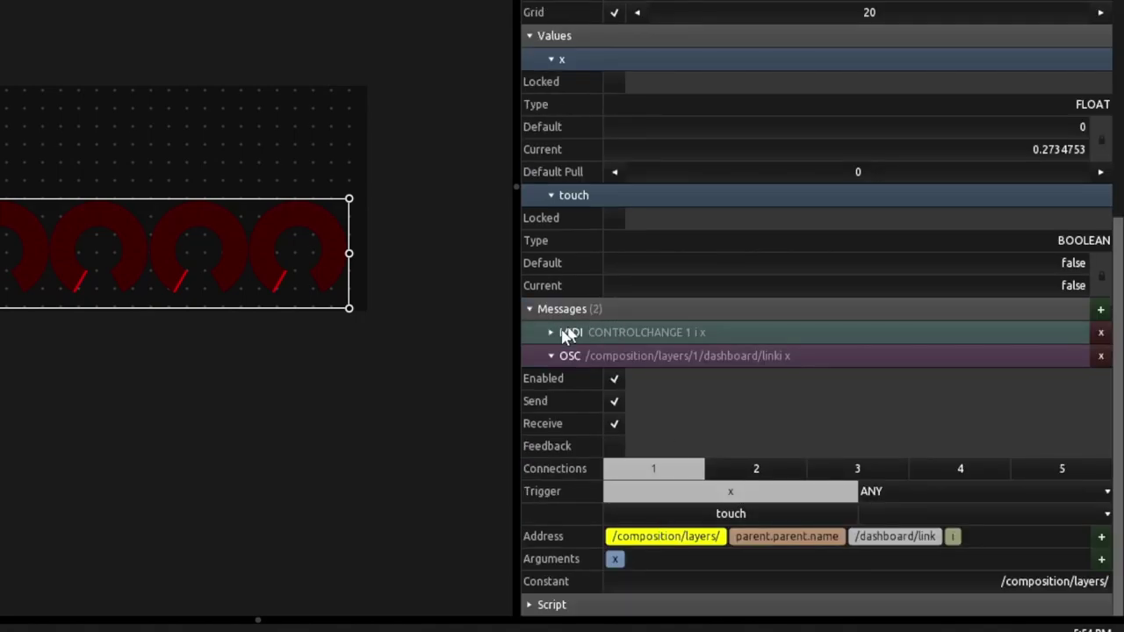
Compare the radial grid's OSC address on pager pages 1 and 2 and check the name of page 2
click(830, 539)
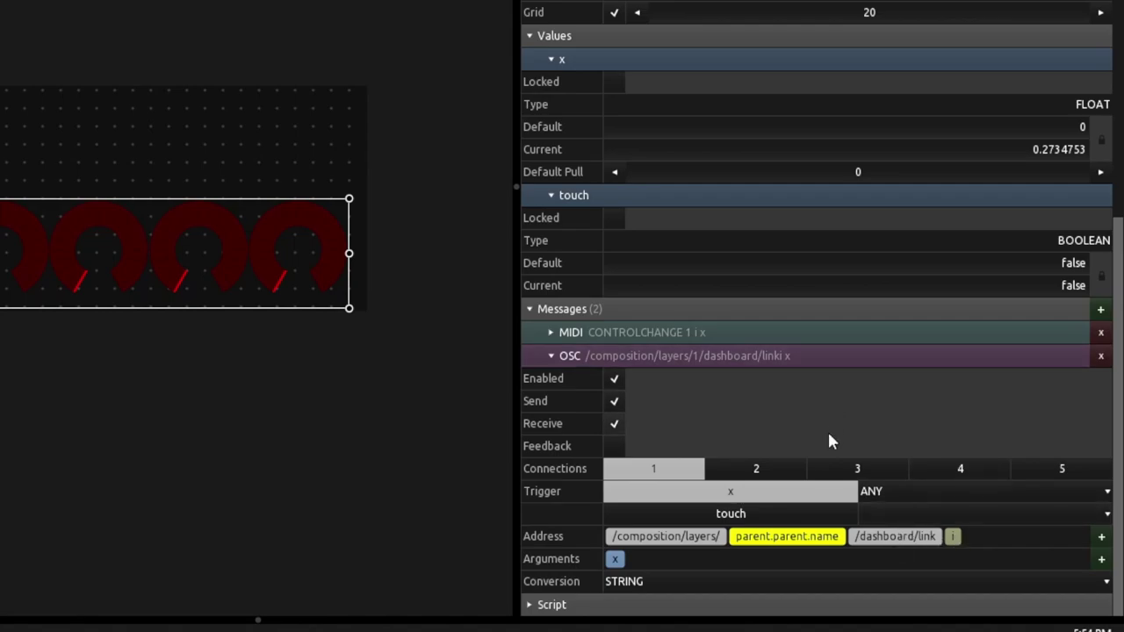
click(260, 394)
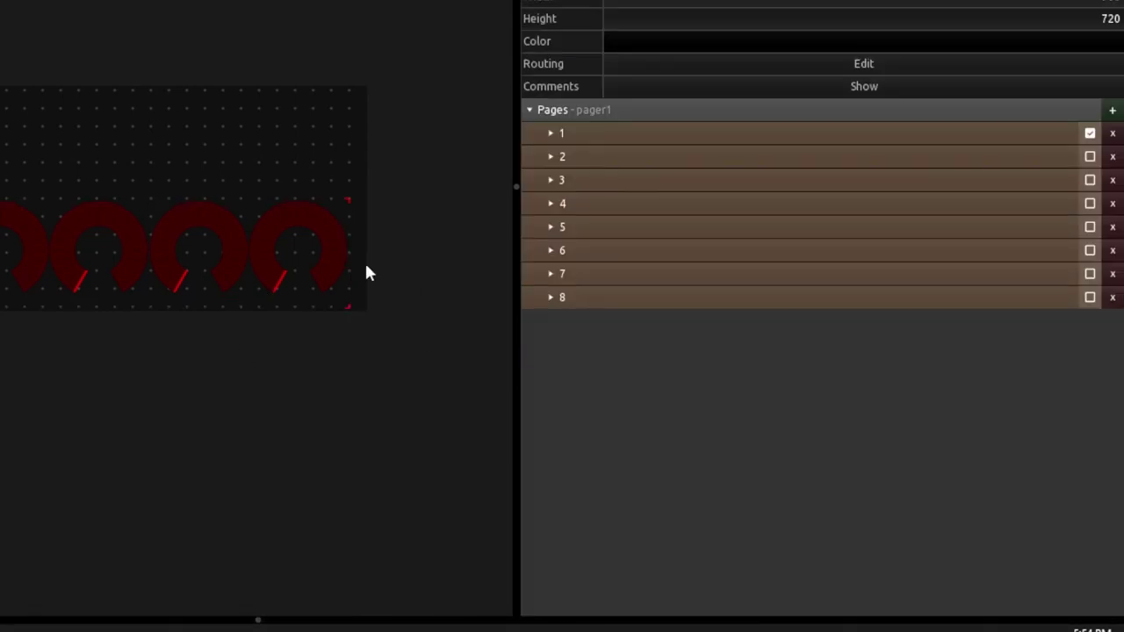
click(336, 269)
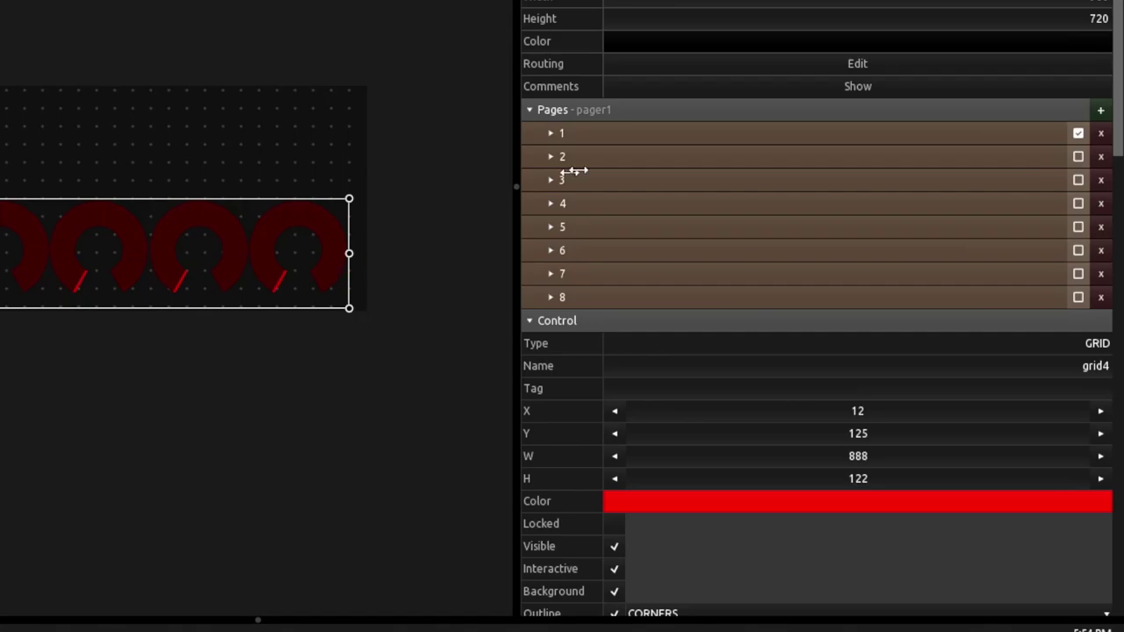
click(1079, 156)
scroll(745, 361, down, 15)
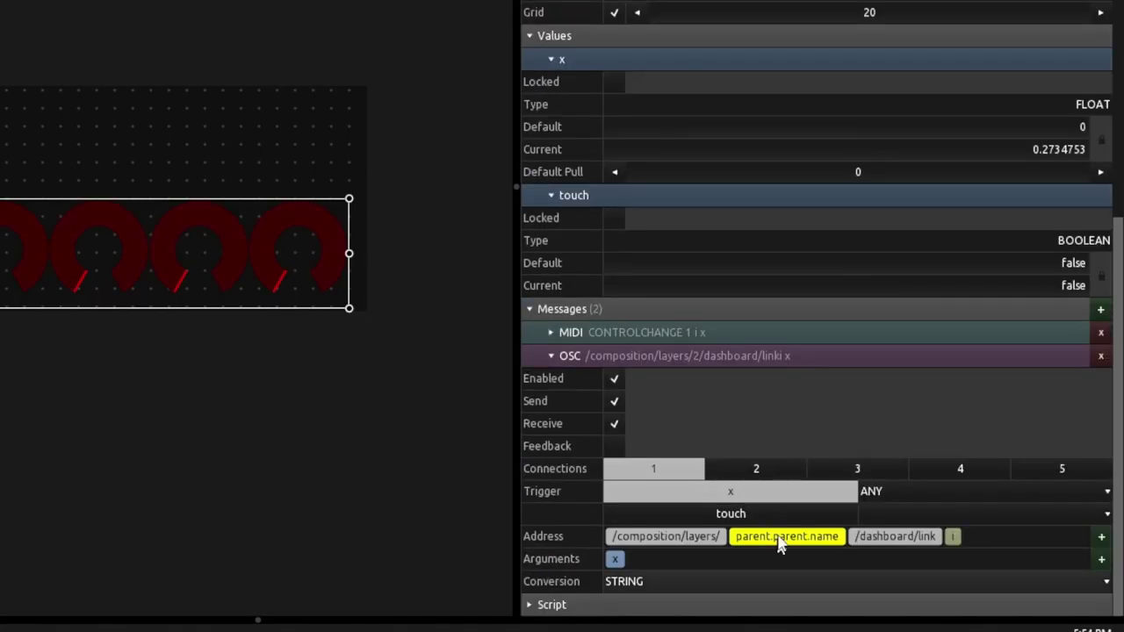
scroll(737, 518, up, 15)
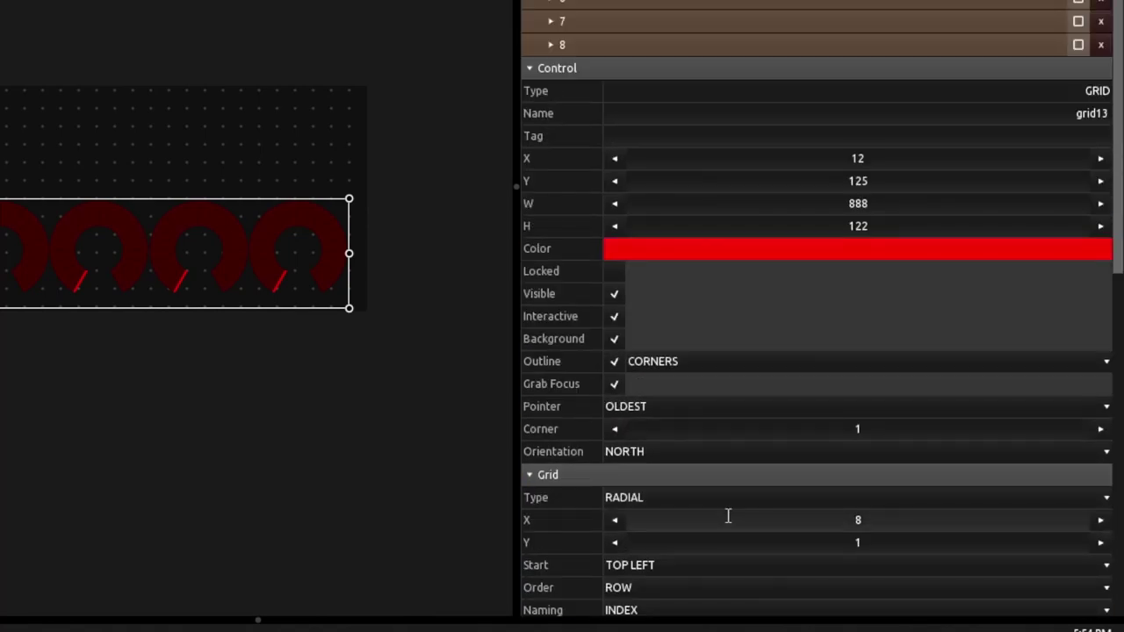
scroll(728, 516, up, 5)
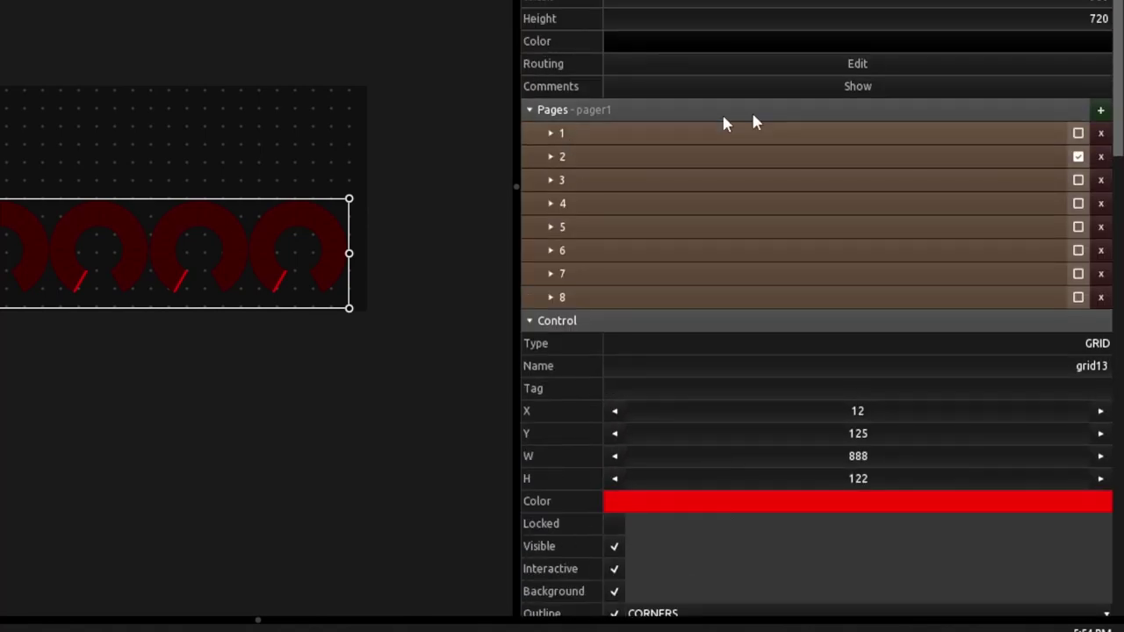
click(442, 434)
click(565, 157)
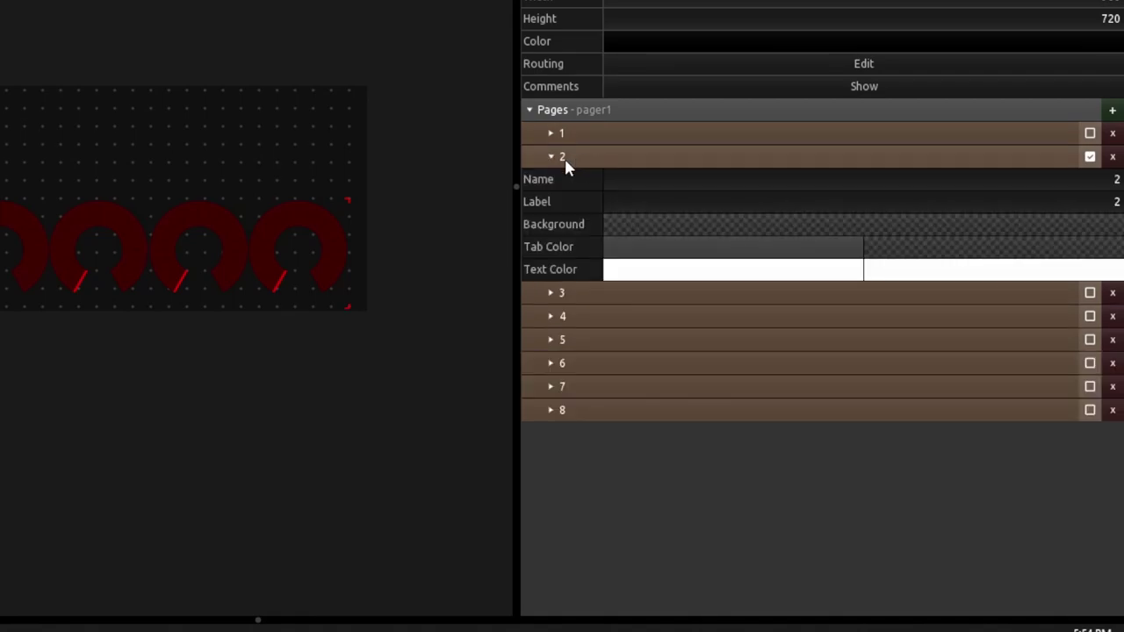
click(1070, 162)
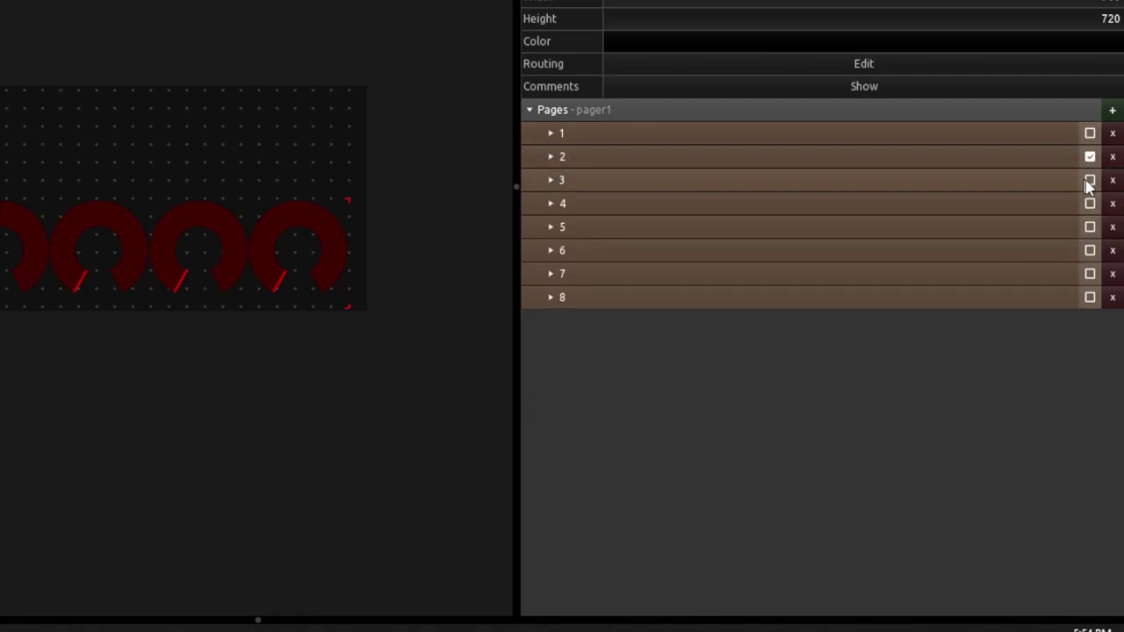
Show pager pages 3 through 8 one after another to review the radial grid on each page
click(1090, 181)
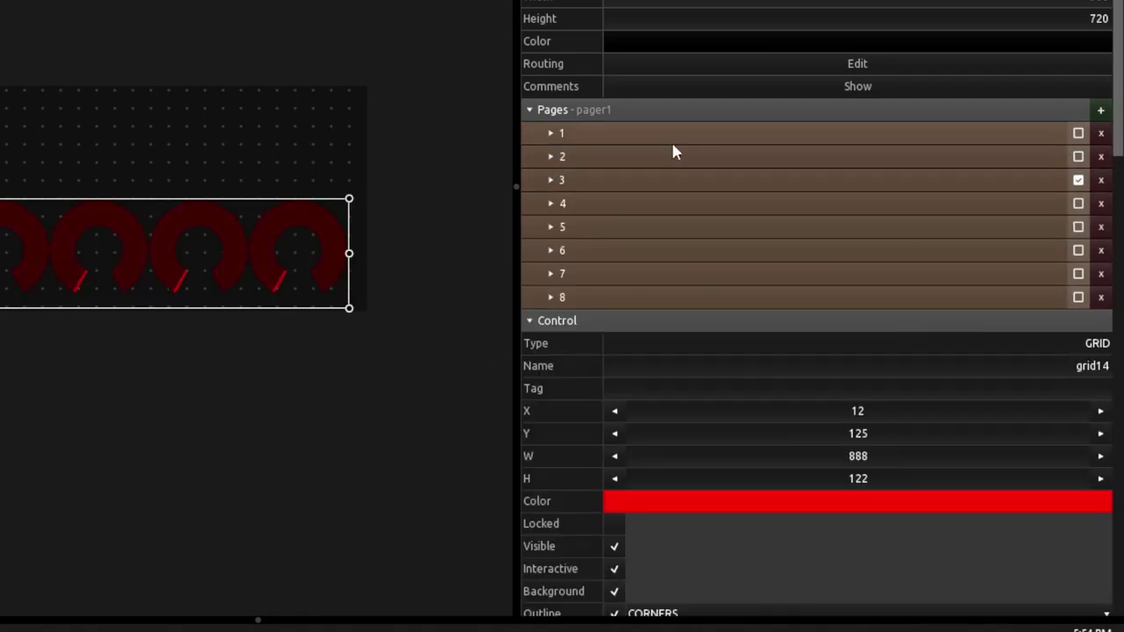
click(1080, 205)
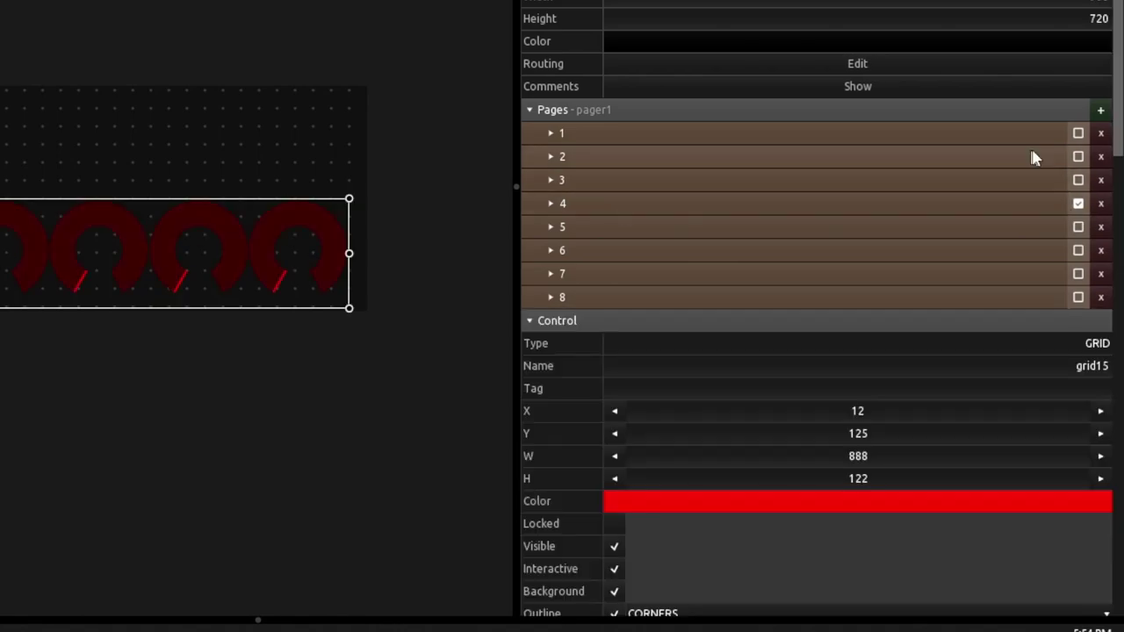
click(1079, 227)
click(1079, 250)
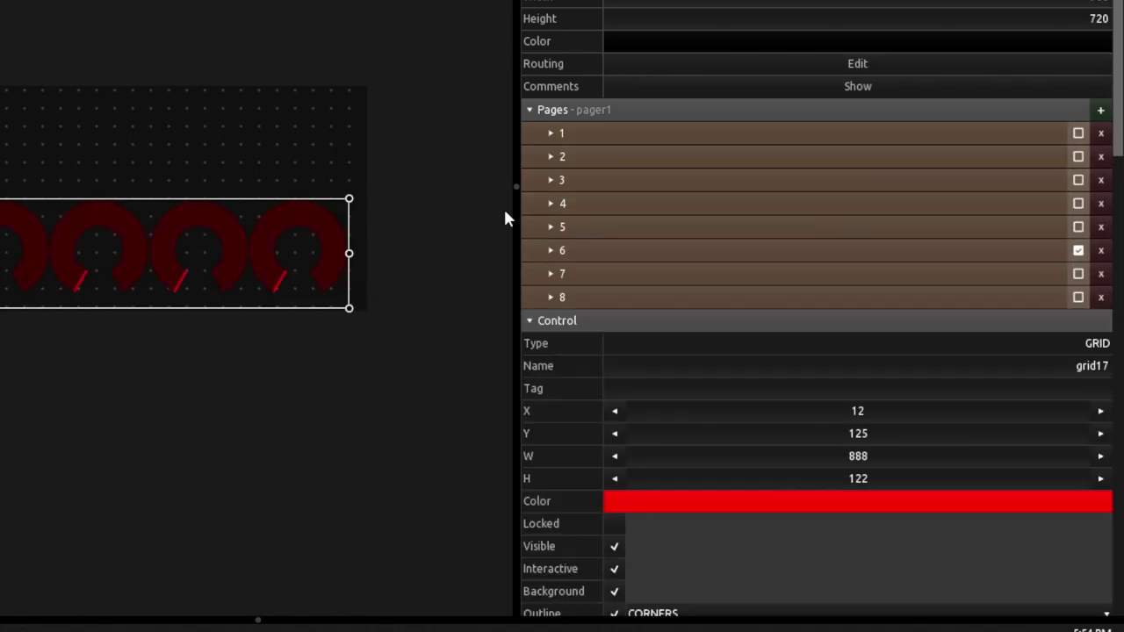
click(1079, 276)
click(1080, 297)
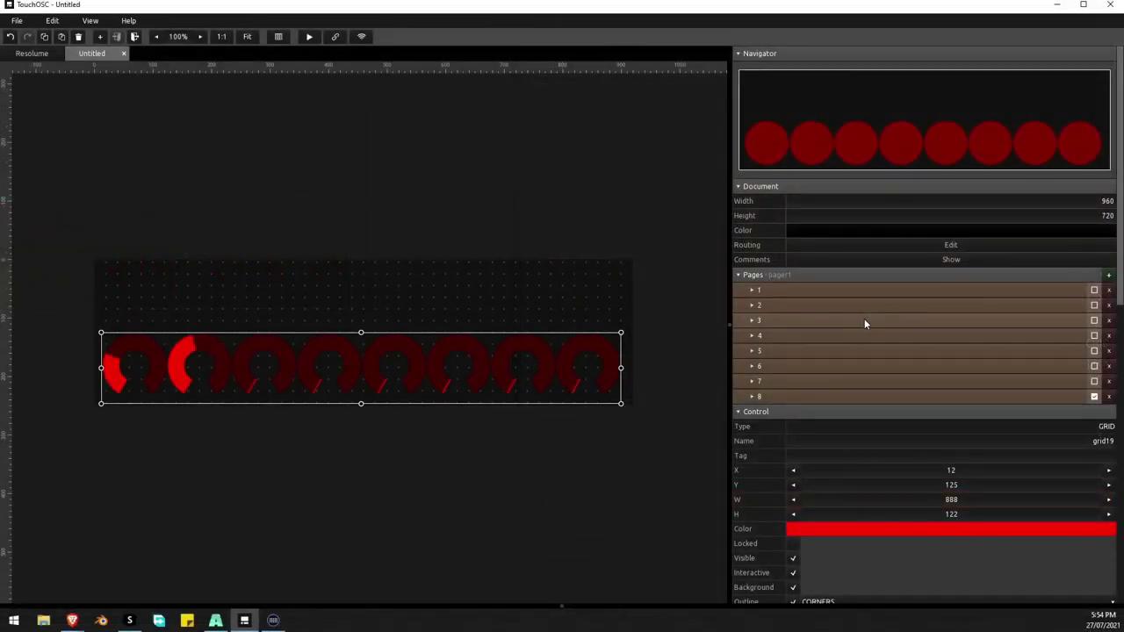
Exit the pager container to the whole layout and start running the control surface
right_click(422, 170)
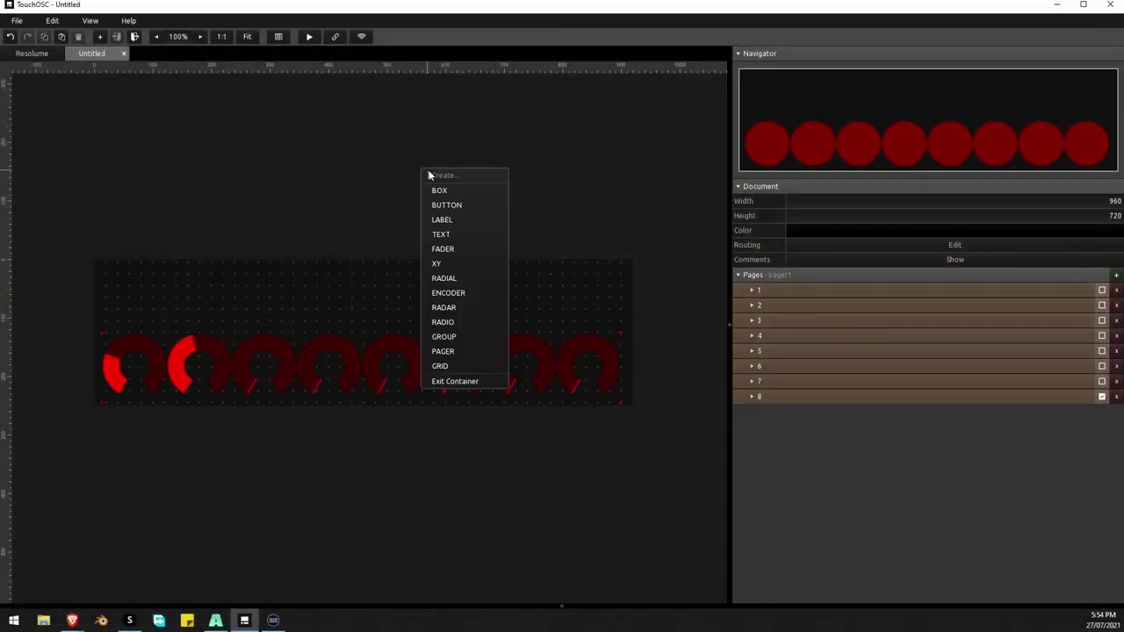
click(463, 381)
click(136, 322)
click(220, 321)
click(263, 320)
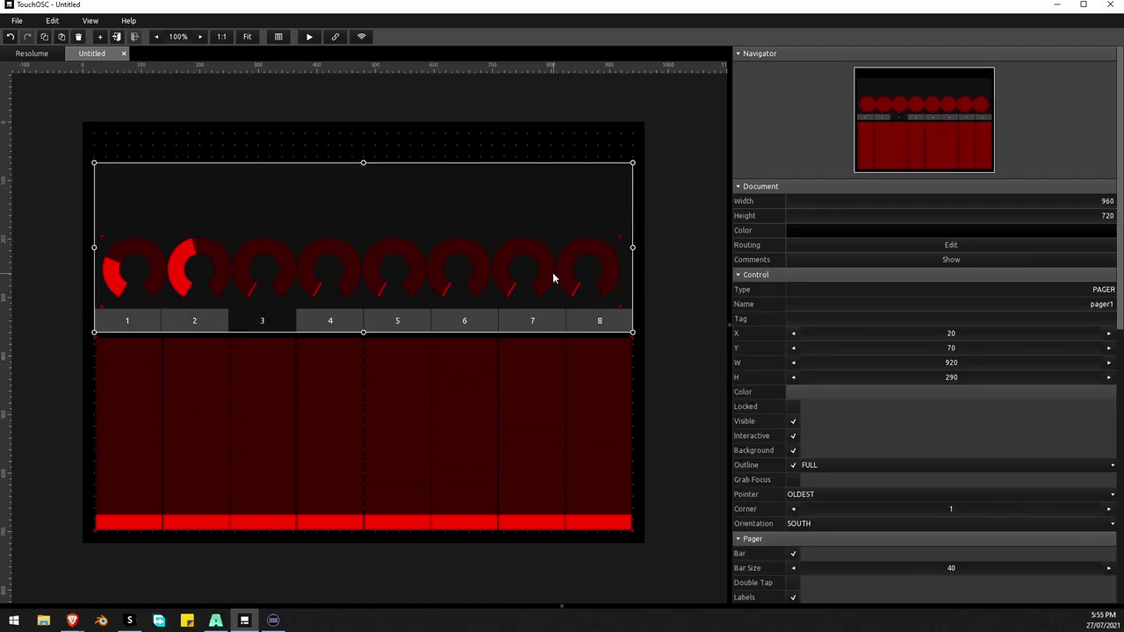
click(235, 273)
click(248, 275)
click(322, 206)
click(310, 37)
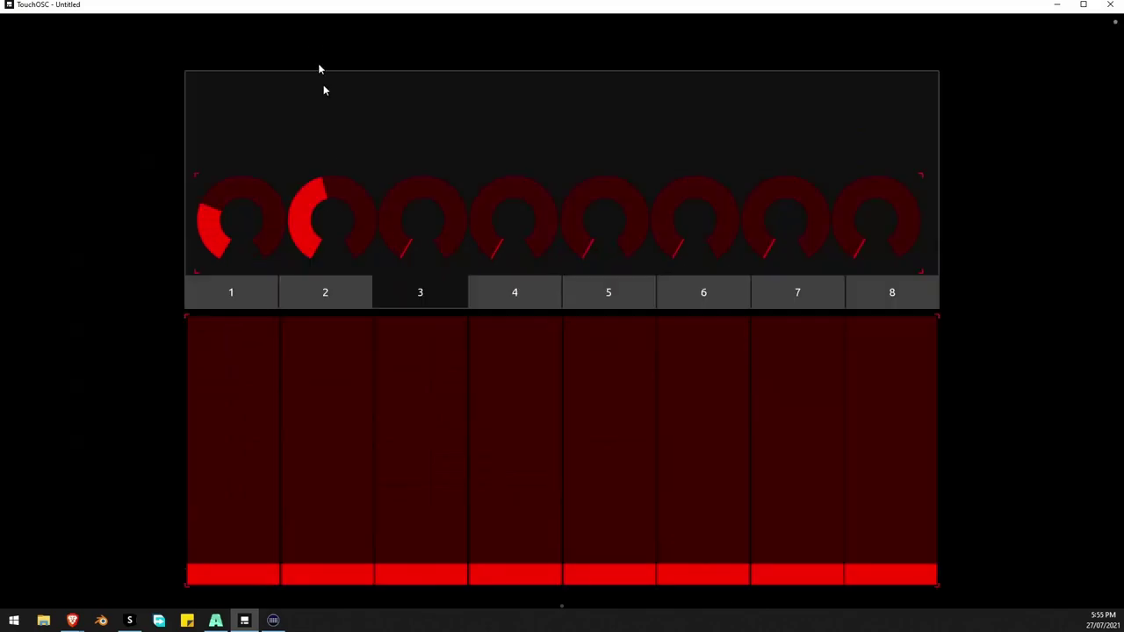
Switch through the pages of the running pager and turn the first knobs on page 1 to test Layer 1's dashboard links
click(330, 289)
click(420, 289)
click(527, 283)
click(618, 291)
click(774, 284)
click(643, 282)
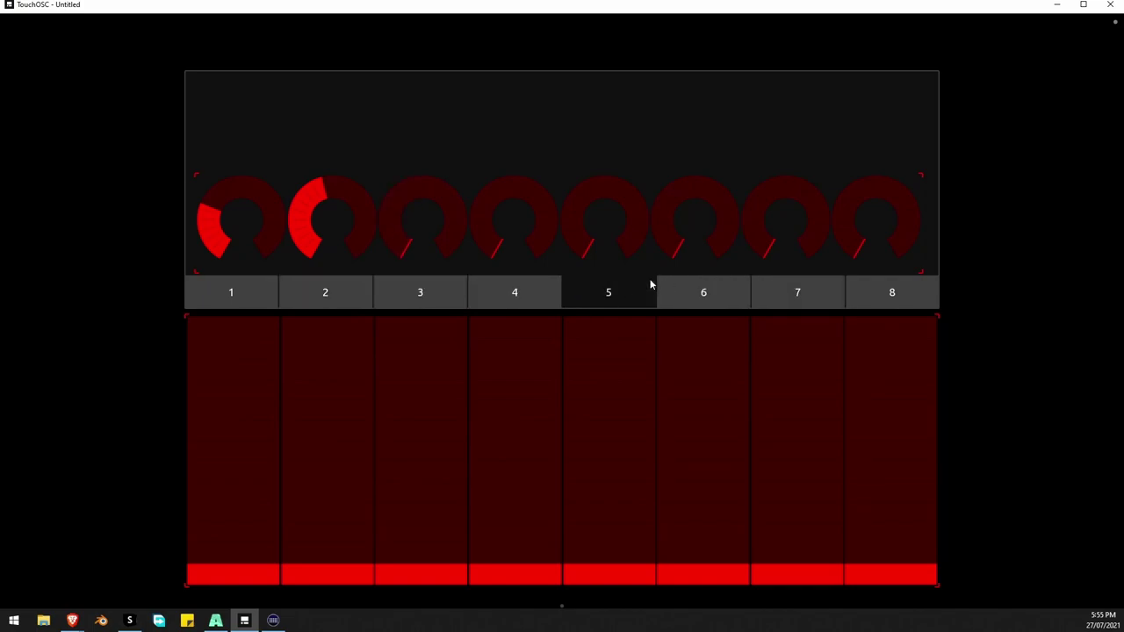
click(474, 293)
click(227, 291)
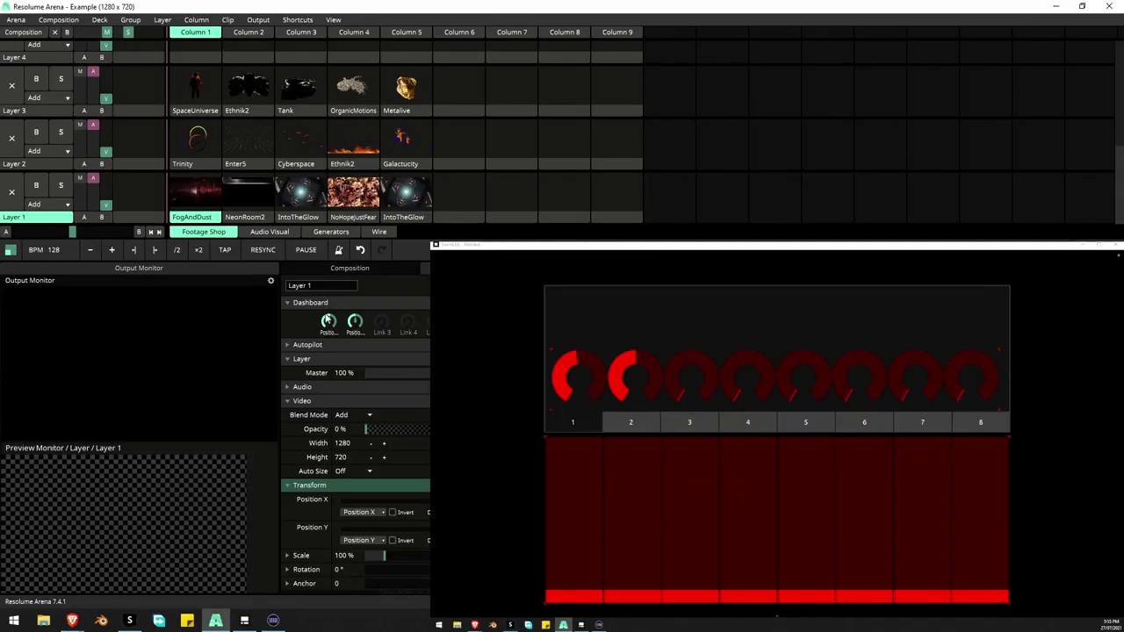
drag(631, 356, 590, 362)
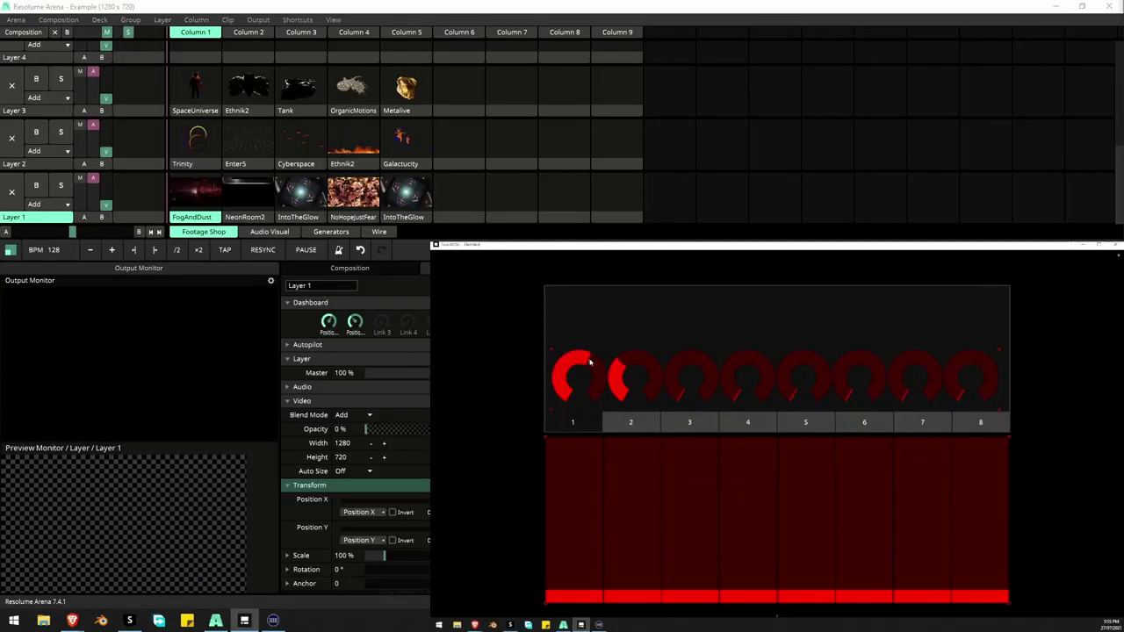
Link Layer 2's Position X and Position Y to its dashboard in Resolume Arena and turn the first knob on pager page 2
click(640, 429)
click(293, 302)
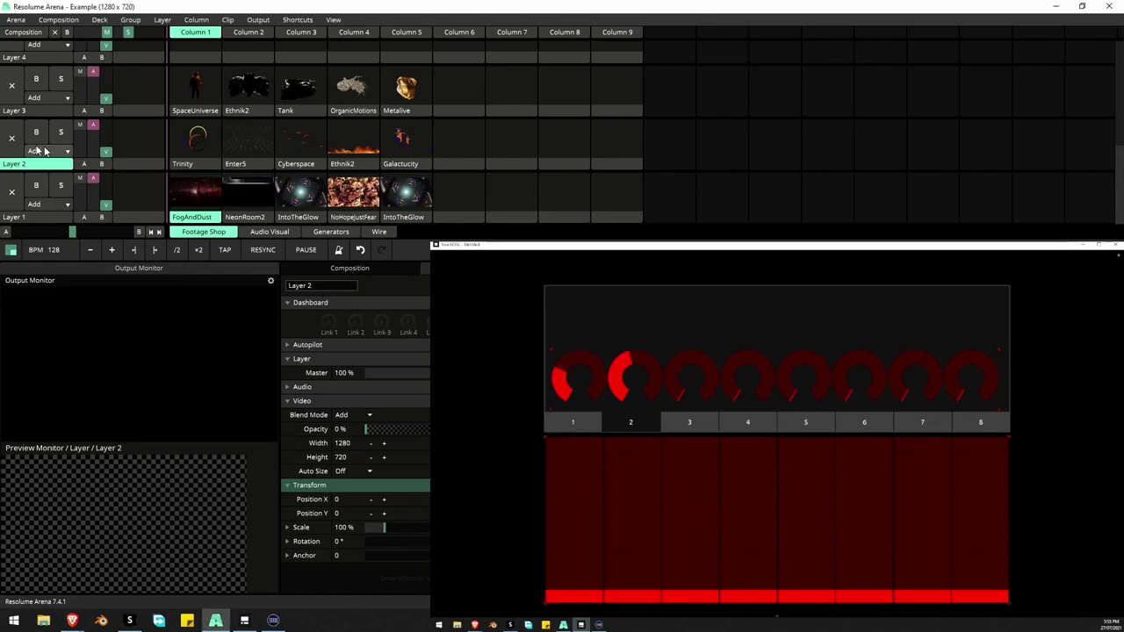
click(586, 398)
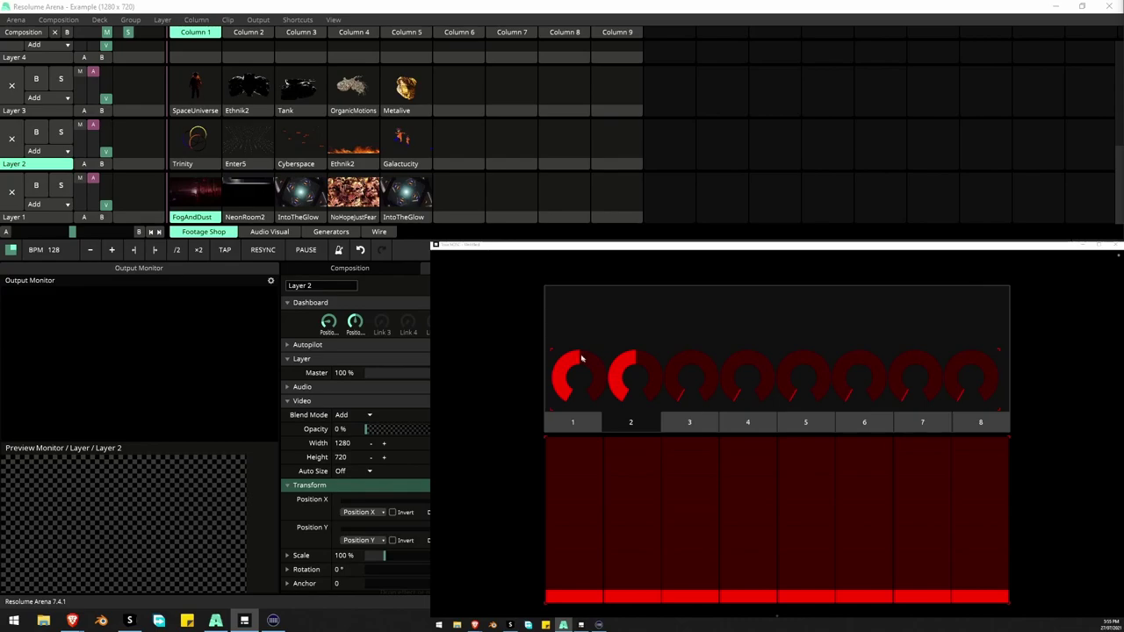
drag(582, 356, 544, 377)
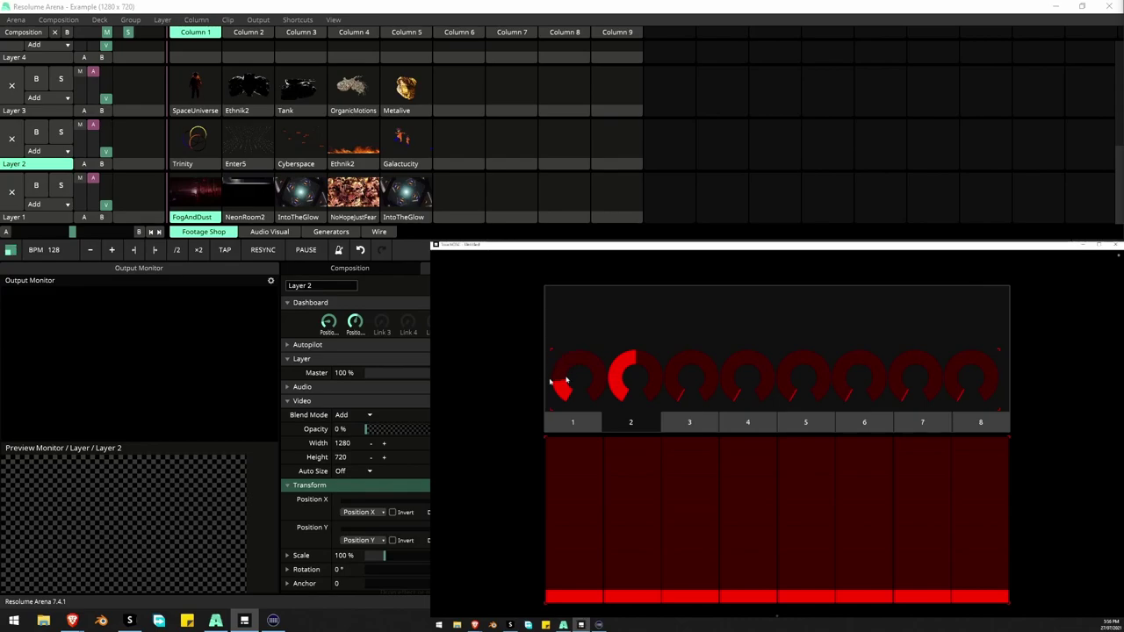
Return to pager page 1 and turn its first knob to test Layer 1's dashboard link again
click(547, 426)
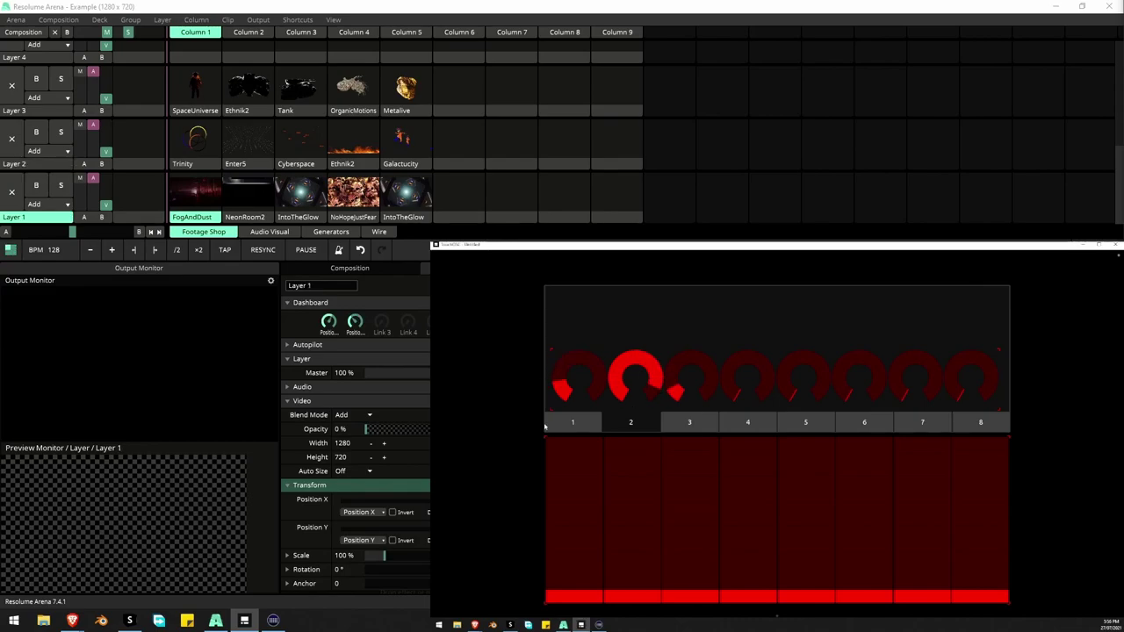
click(573, 426)
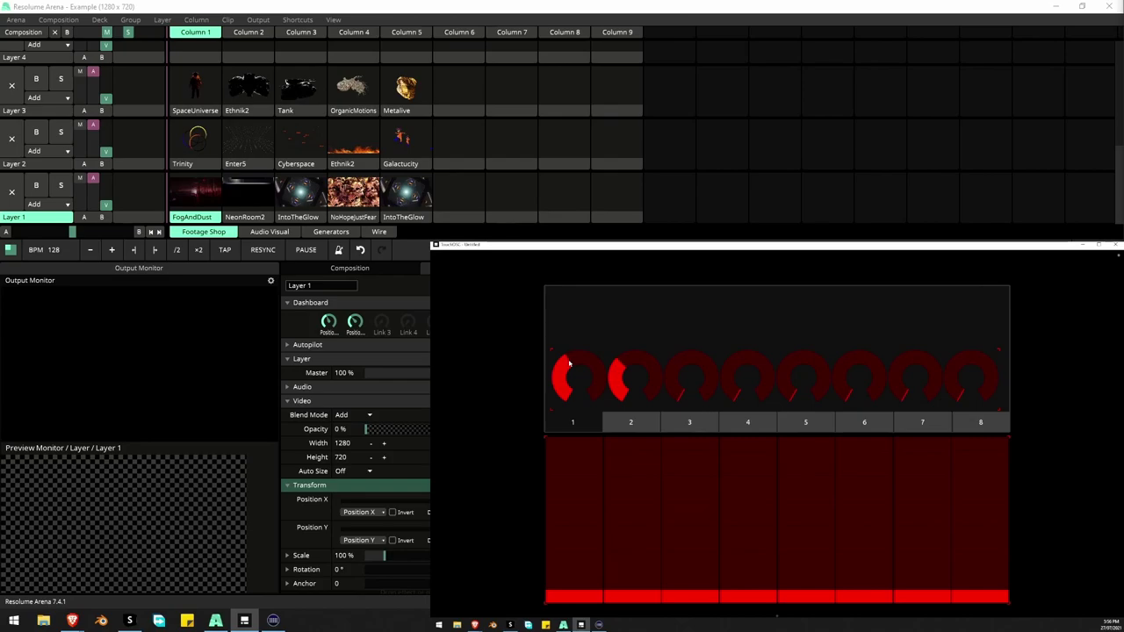
drag(569, 364, 564, 356)
Switch through the pager's higher-numbered pages in the running layout and return to page 2
click(619, 425)
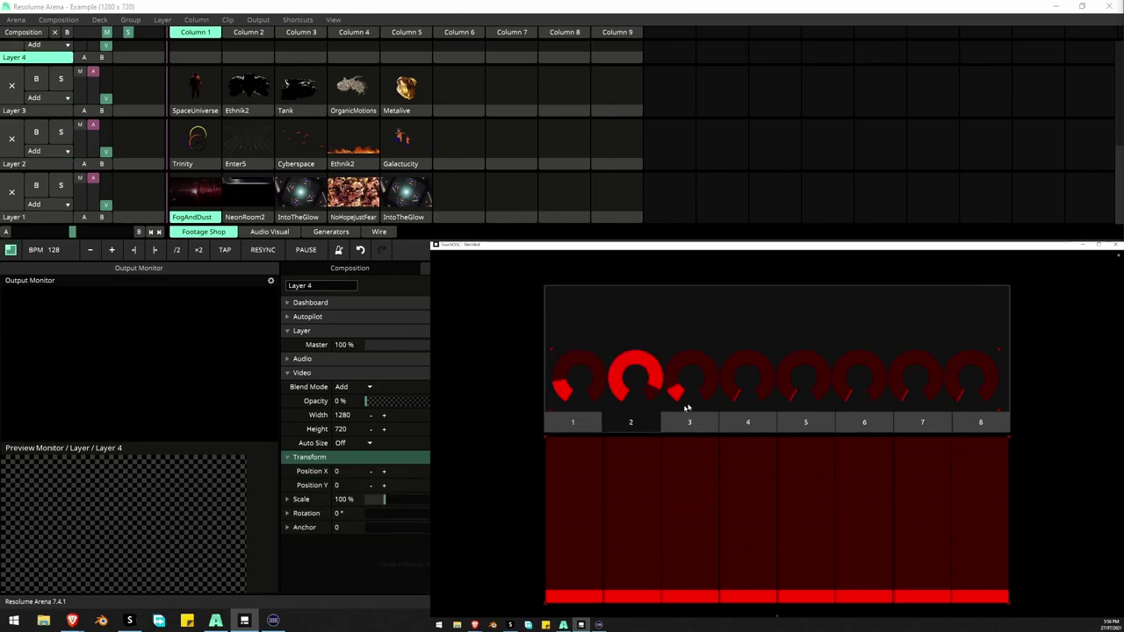
click(690, 423)
click(748, 424)
click(816, 424)
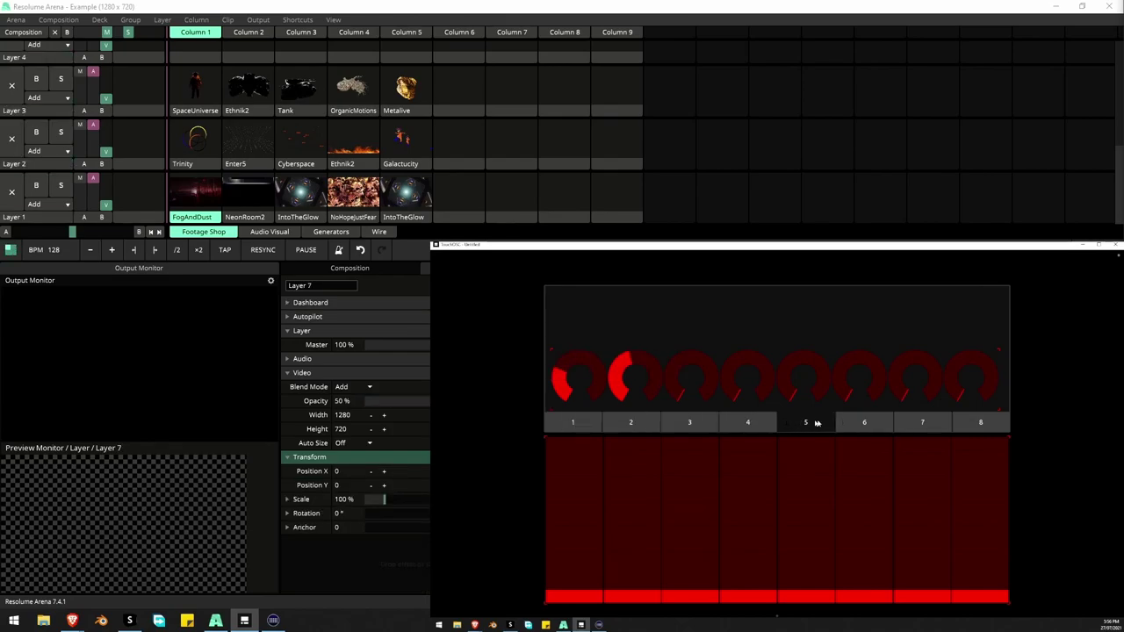
click(900, 420)
click(630, 422)
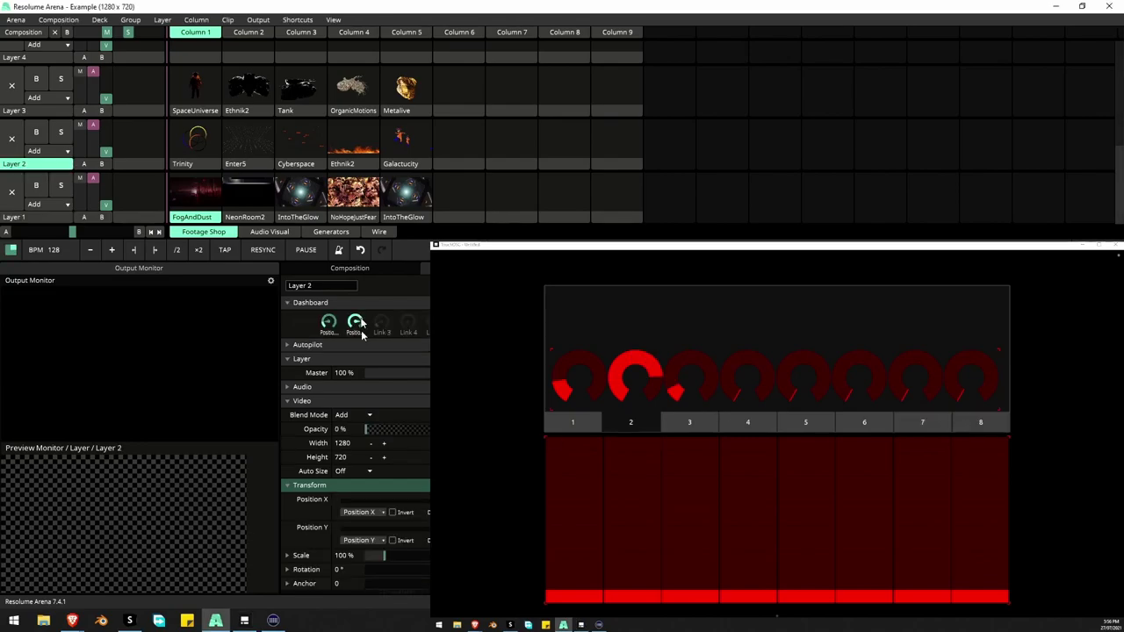
Select layers 1 to 3 in Resolume Arena in turn and switch the pager through the matching pages 1 to 3
click(17, 217)
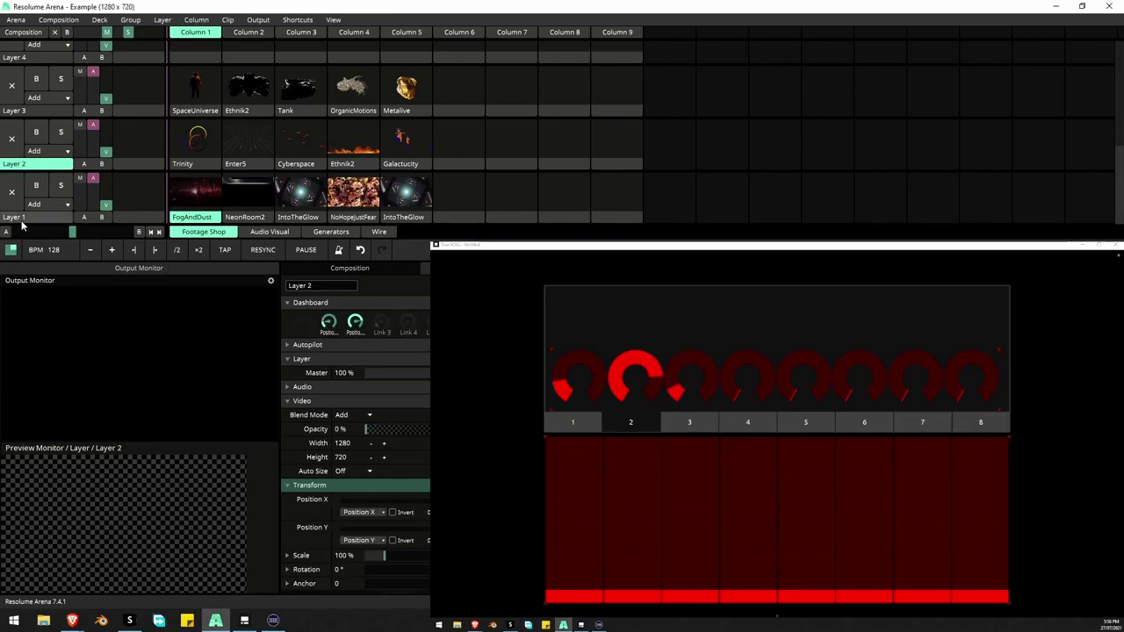
click(39, 164)
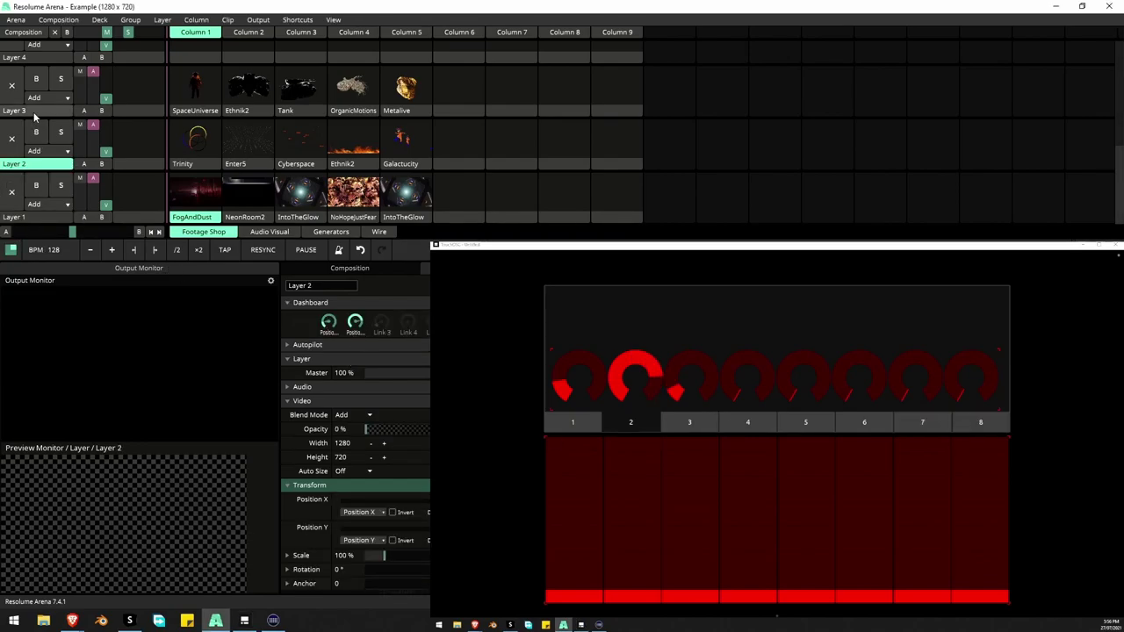
click(34, 111)
click(33, 164)
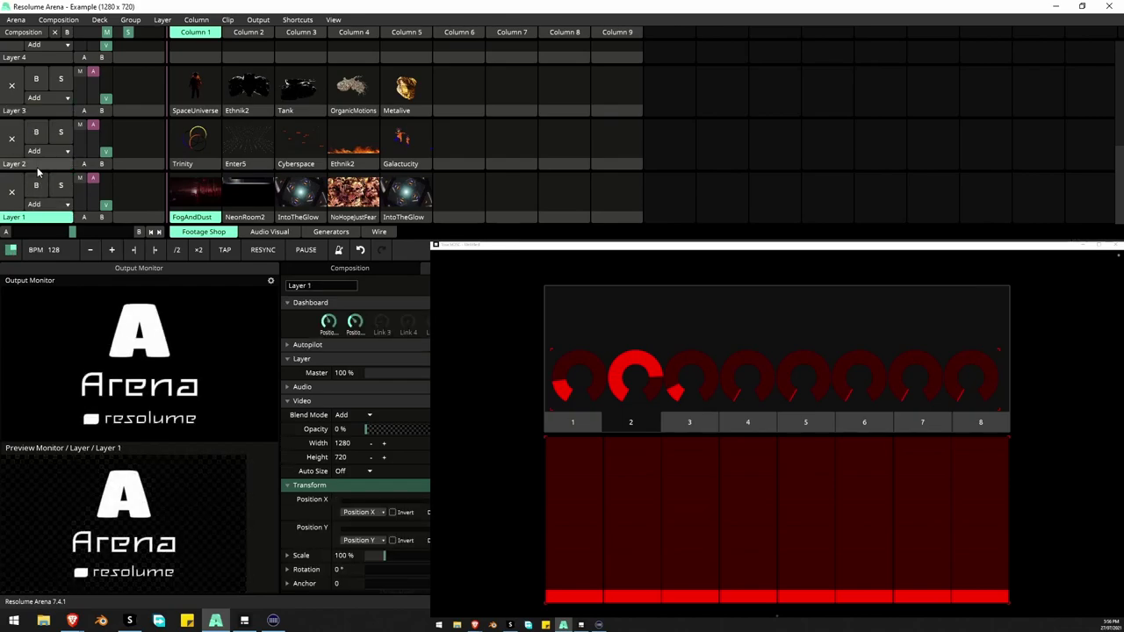
click(50, 113)
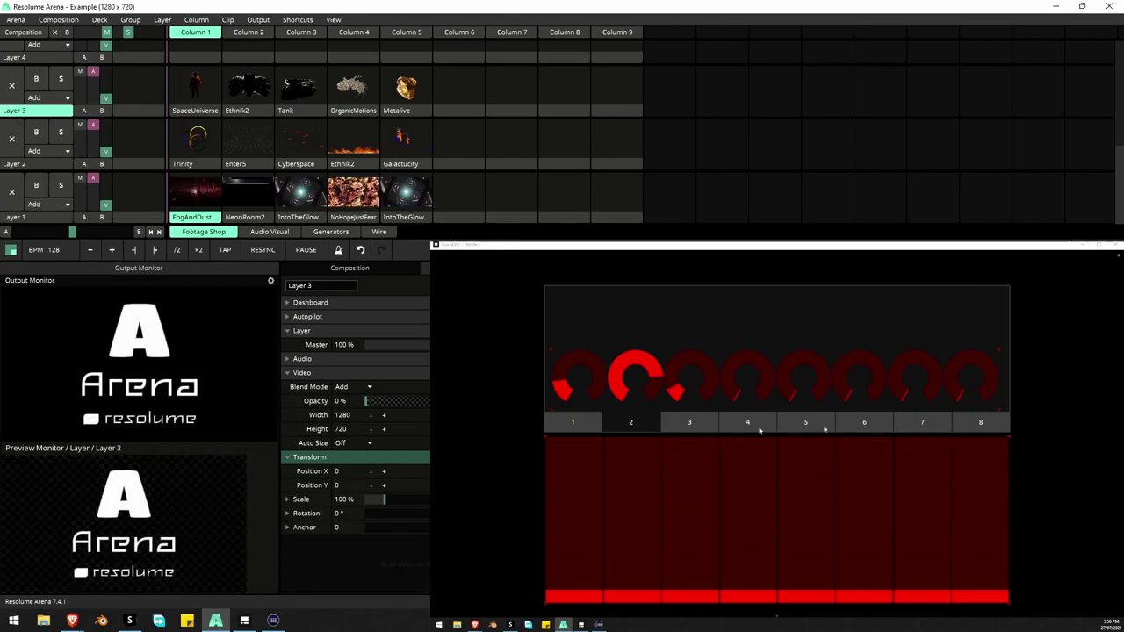
click(585, 426)
click(633, 426)
click(703, 426)
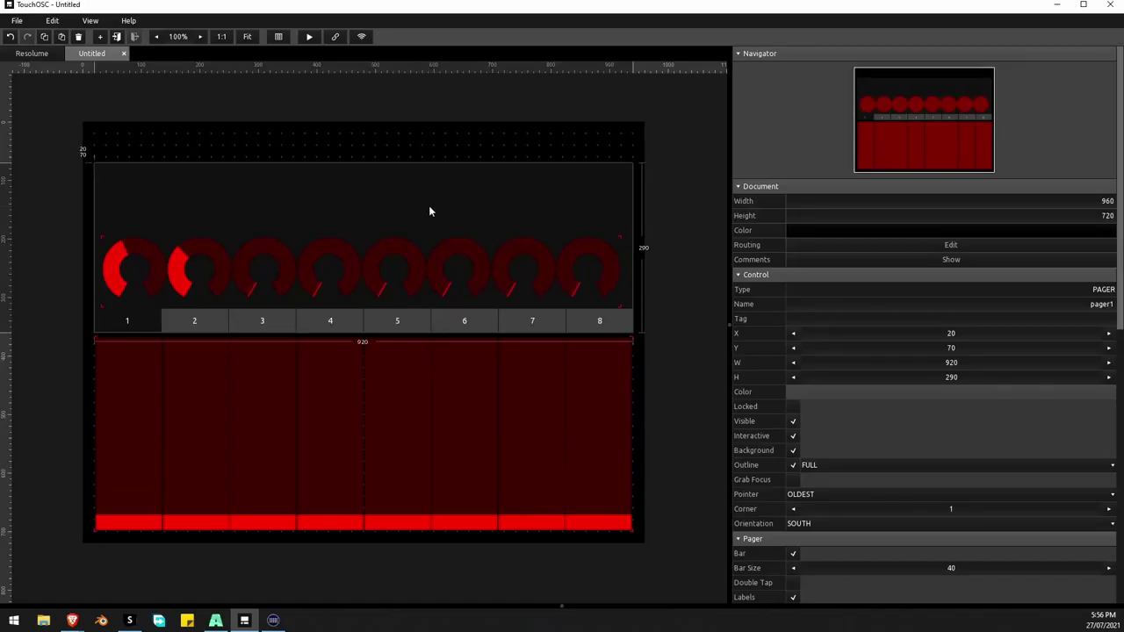
Add a grid inside pager page 1 at X 20, Y 5 and widen it to the right edge of the radial grid
click(164, 329)
double_click(357, 220)
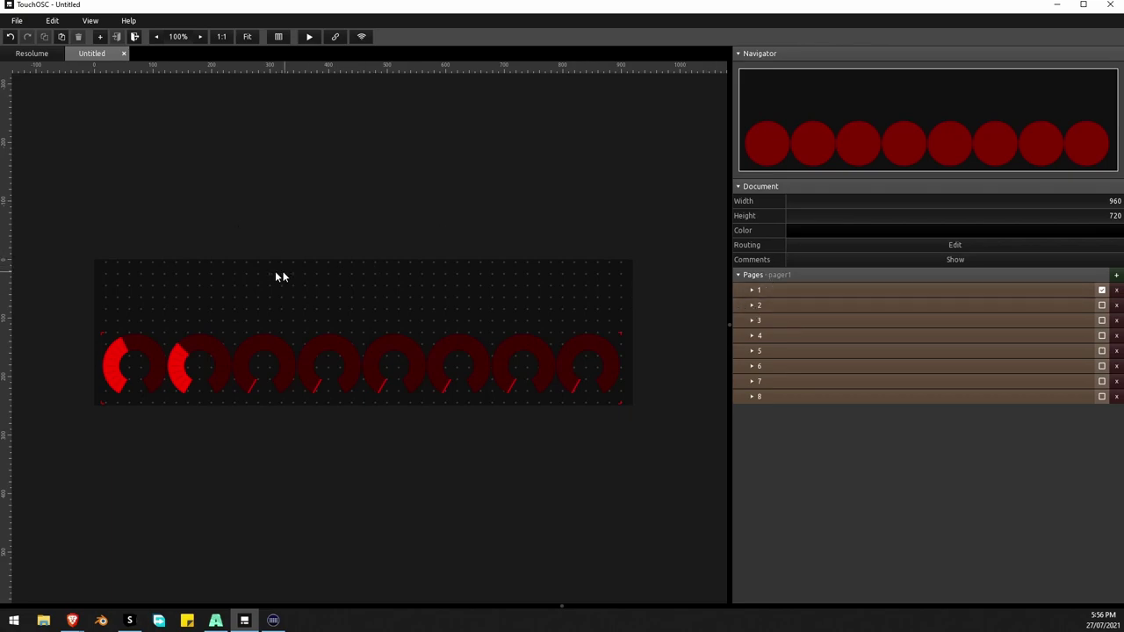
right_click(251, 273)
click(283, 480)
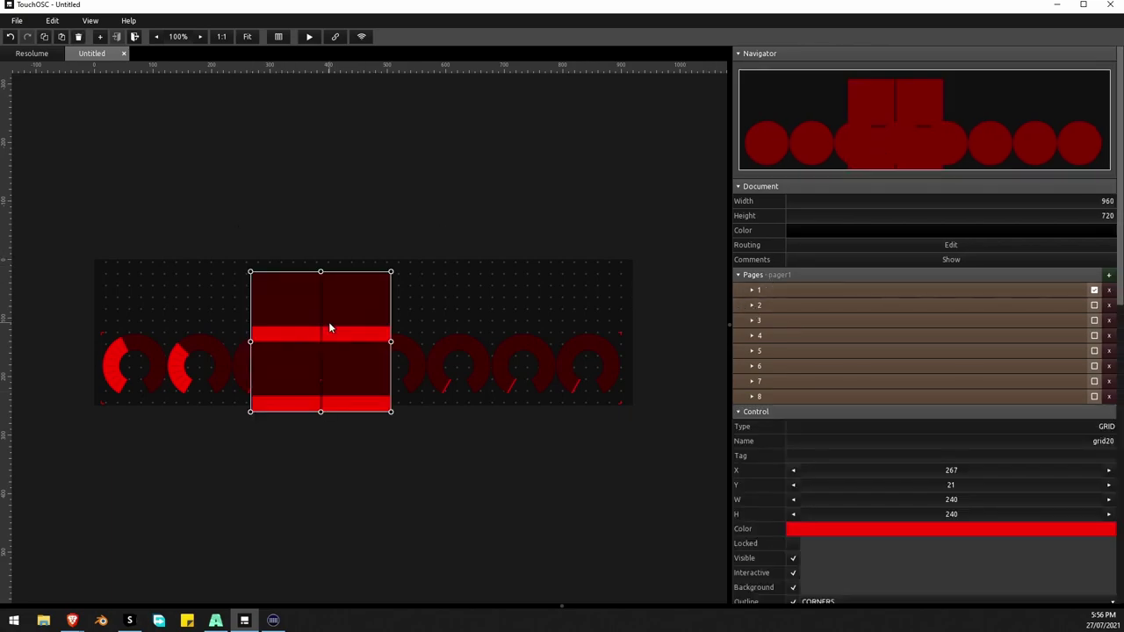
drag(329, 326, 182, 316)
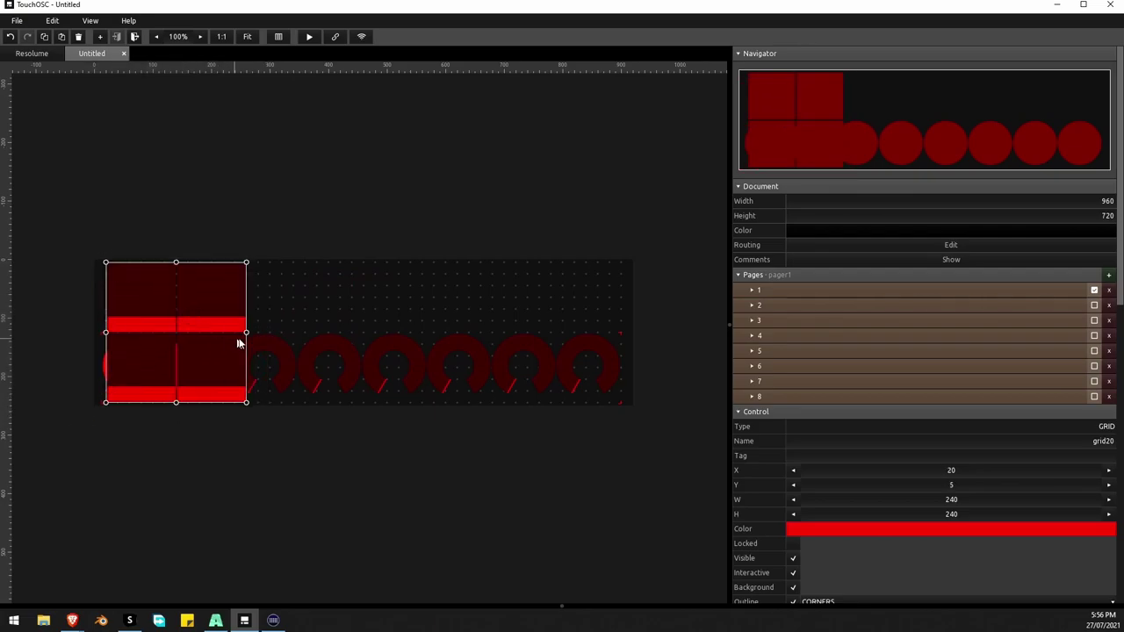
drag(247, 332, 621, 350)
Change the new grid on page 1 to buttons arranged 8 across and 1 down
scroll(778, 409, down, 5)
click(952, 318)
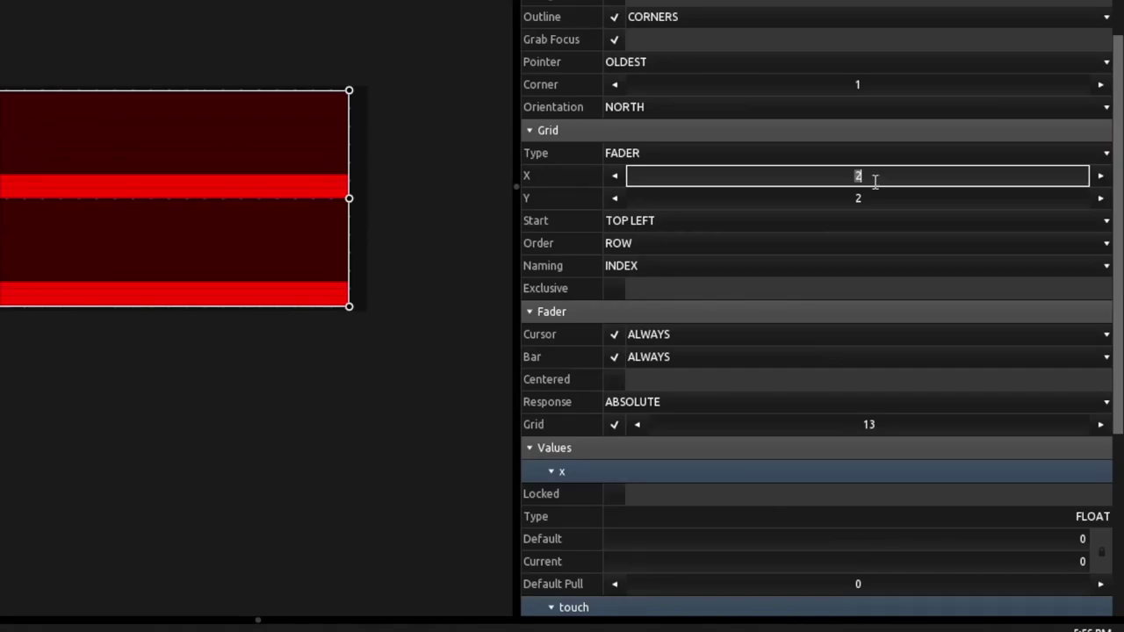
text(8)
key(Tab)
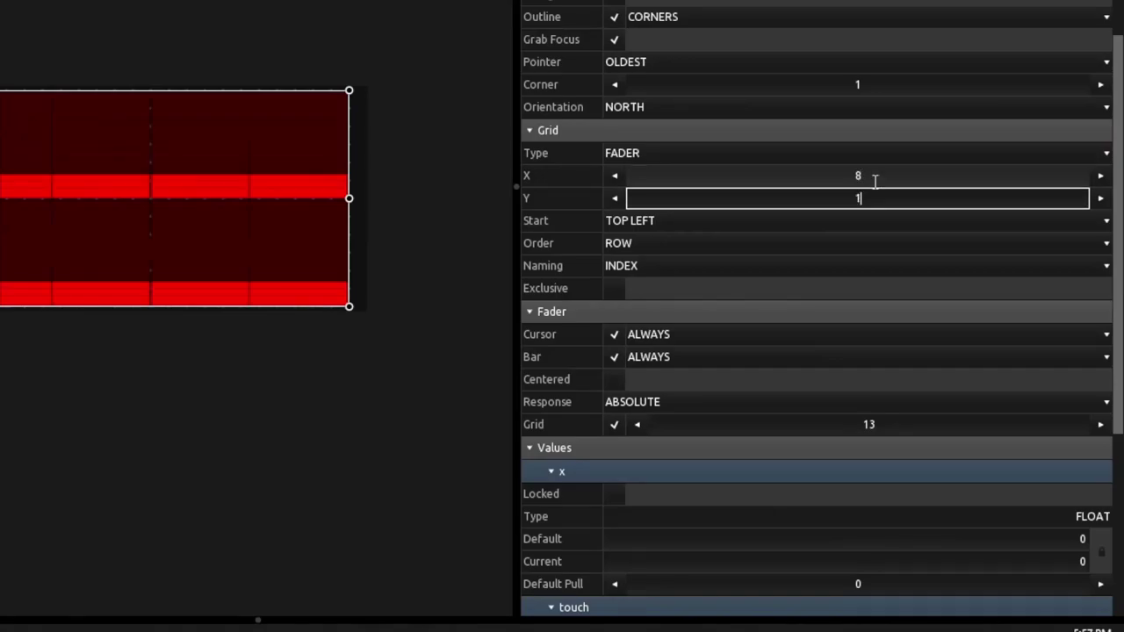
key(Tab)
click(626, 155)
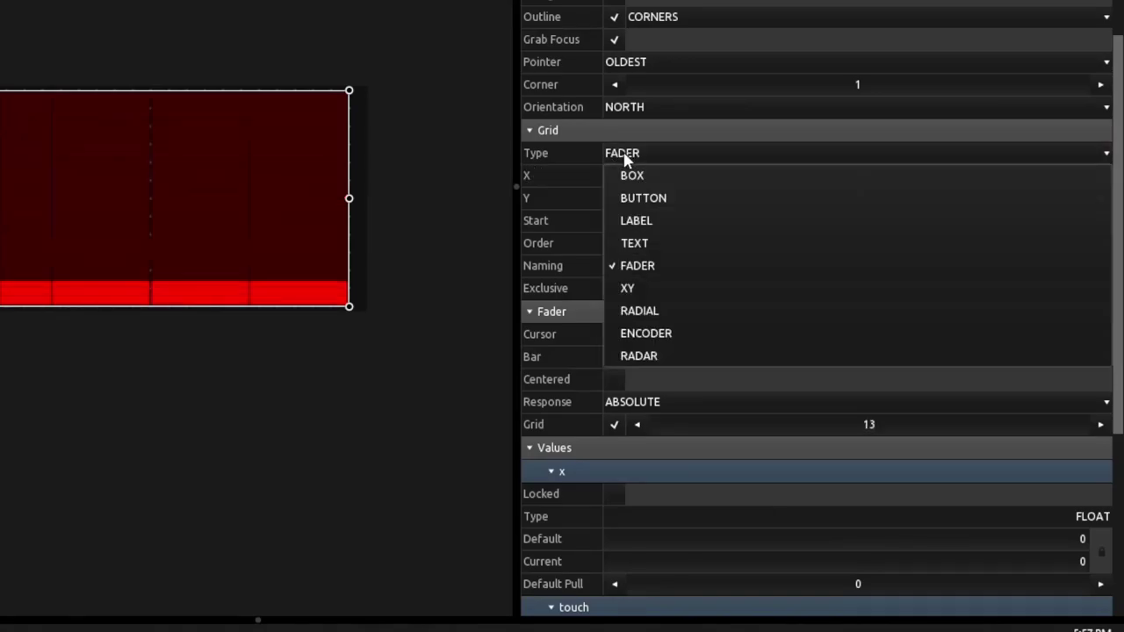
click(684, 197)
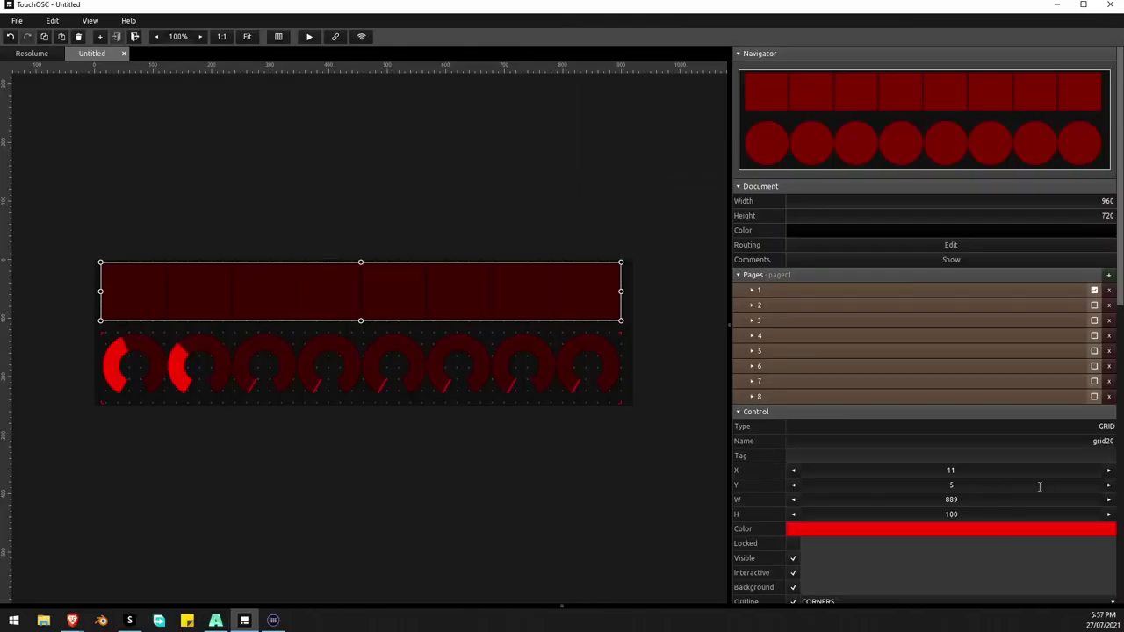
Switch to Resolume Arena, trigger the FogAndDust clip in Layer 1 as a test, and clear the layer
scroll(1041, 492, down, 8)
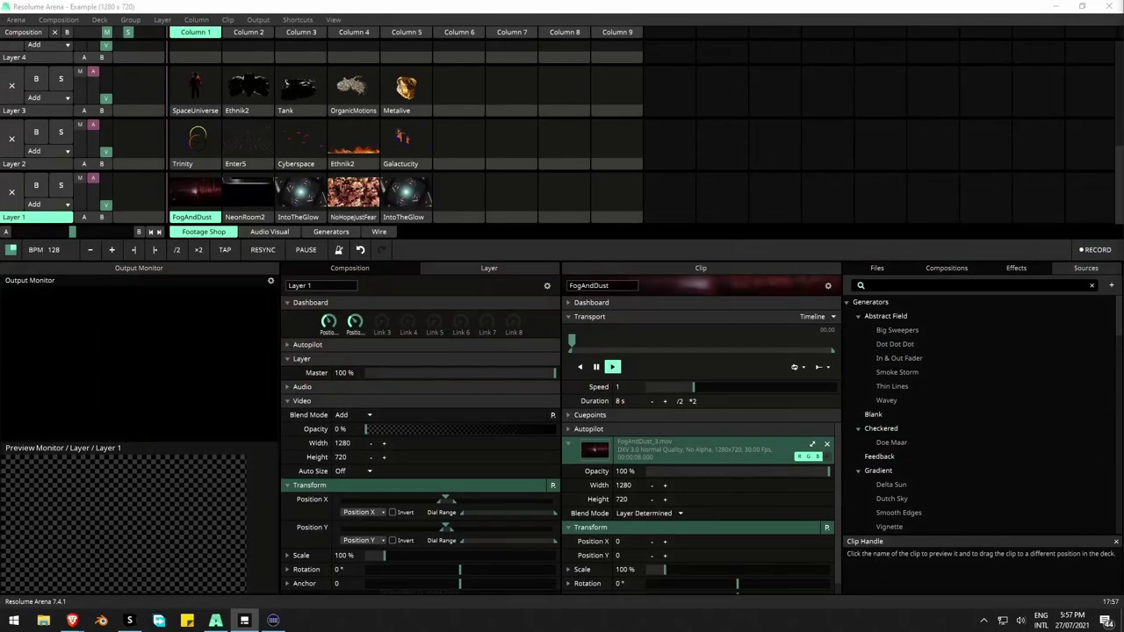
click(195, 223)
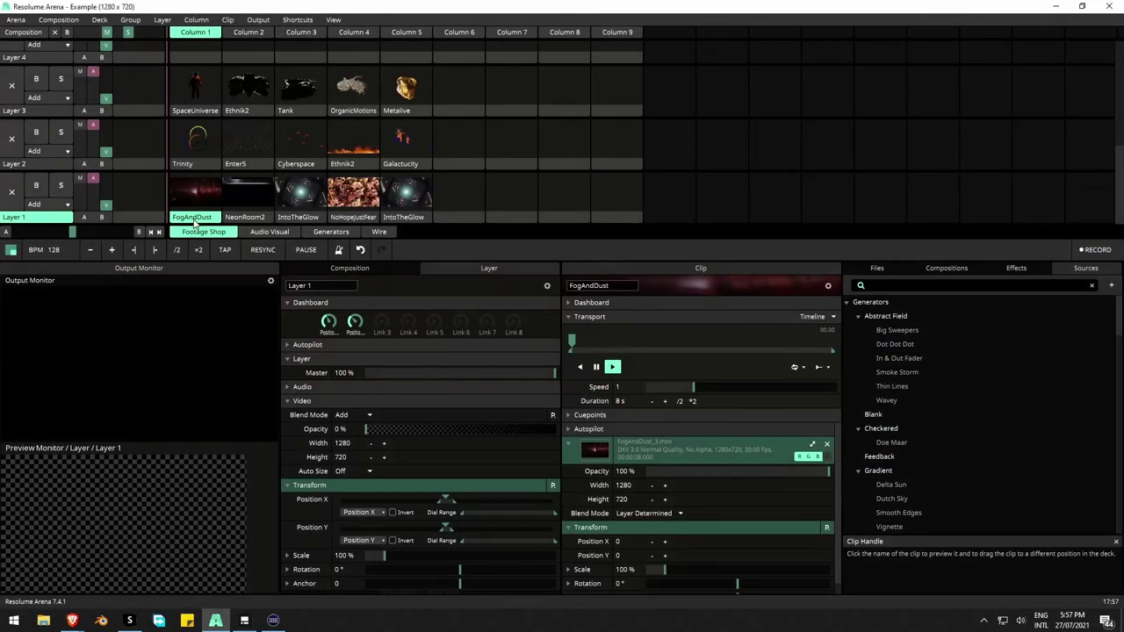
click(195, 188)
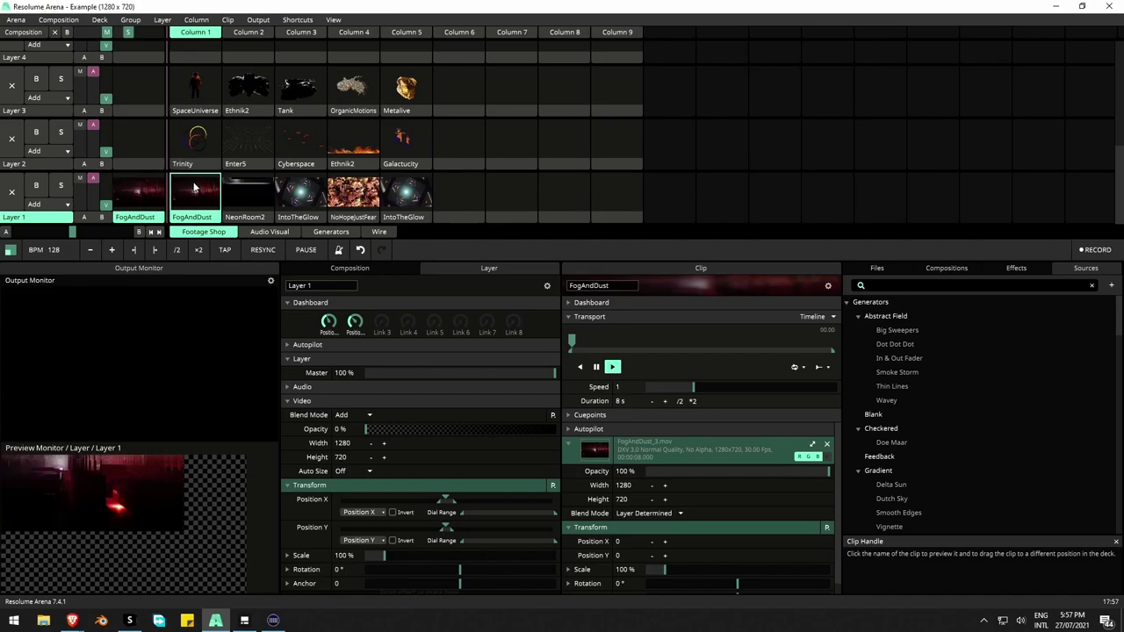
click(12, 192)
Start editing OSC shortcuts and copy the FogAndDust clip's input address /composition/layers/1/clips/1/connect
click(296, 19)
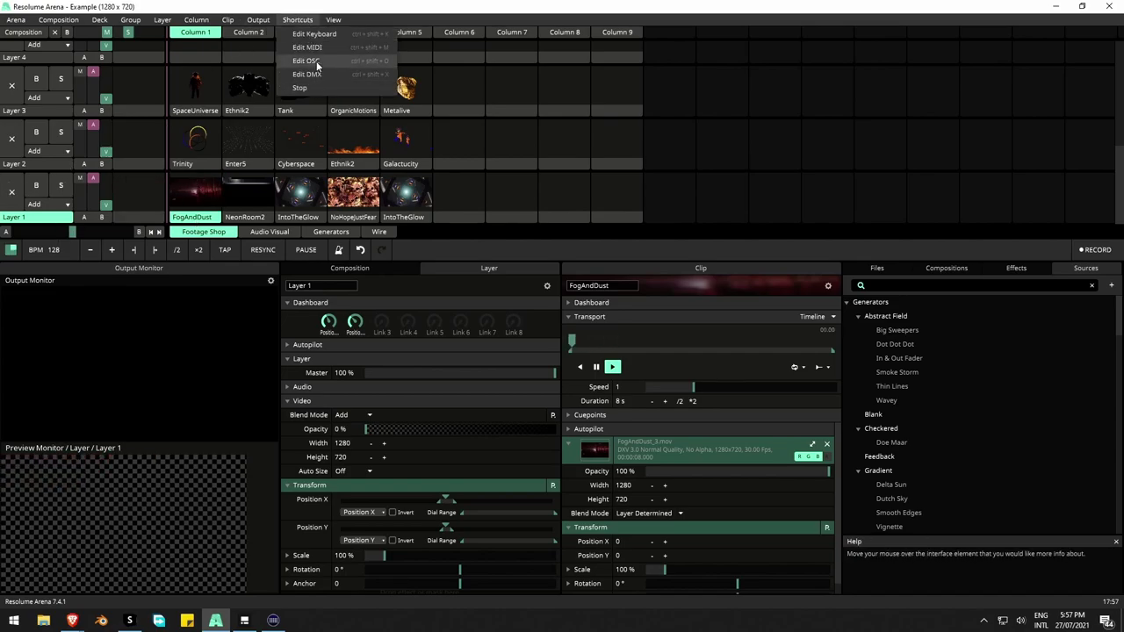
click(316, 60)
click(207, 193)
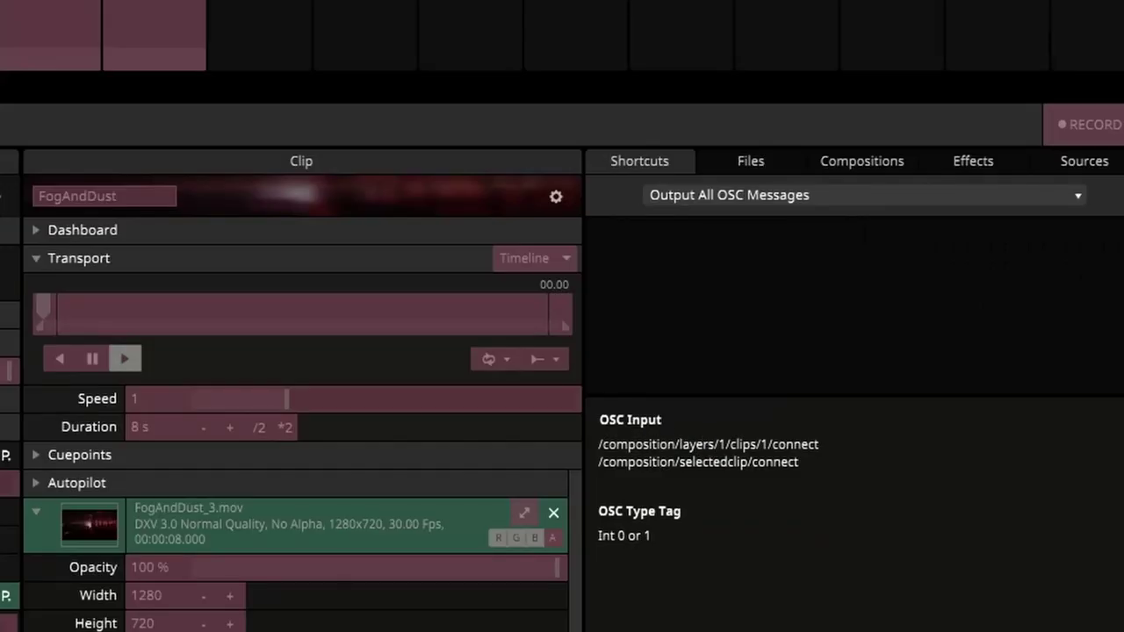
drag(599, 444, 820, 447)
key(ctrl+c)
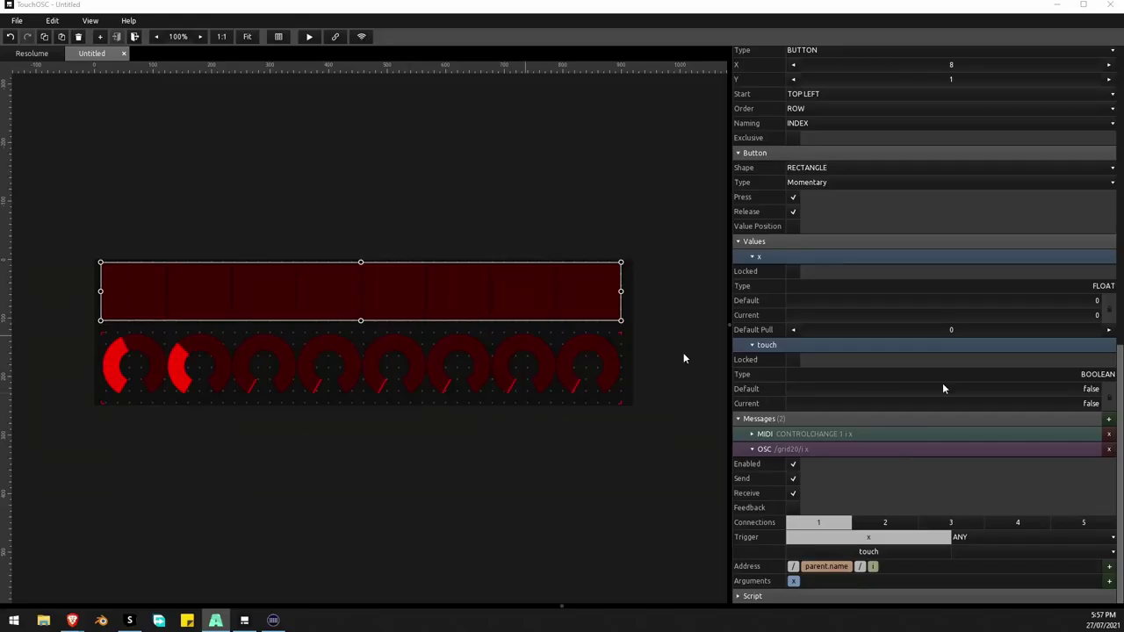
Switch to TouchOSC and replace the leading slash in the button grid's OSC address with the copied /composition/layers/1/clips/1/connect
click(793, 567)
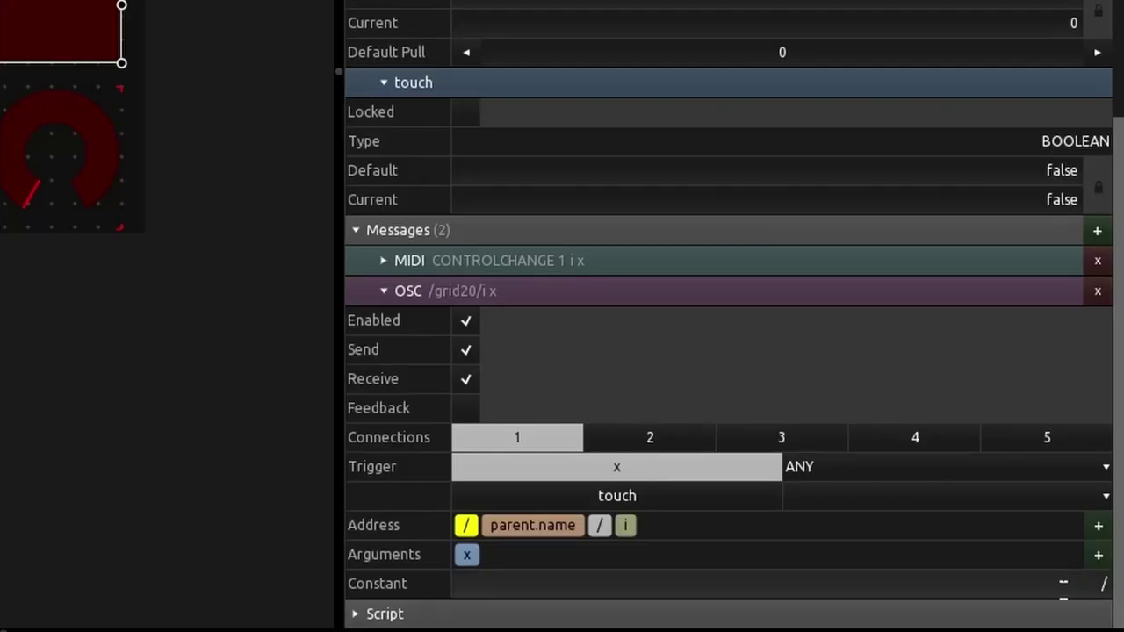
click(1107, 597)
key(ctrl+v)
key(Return)
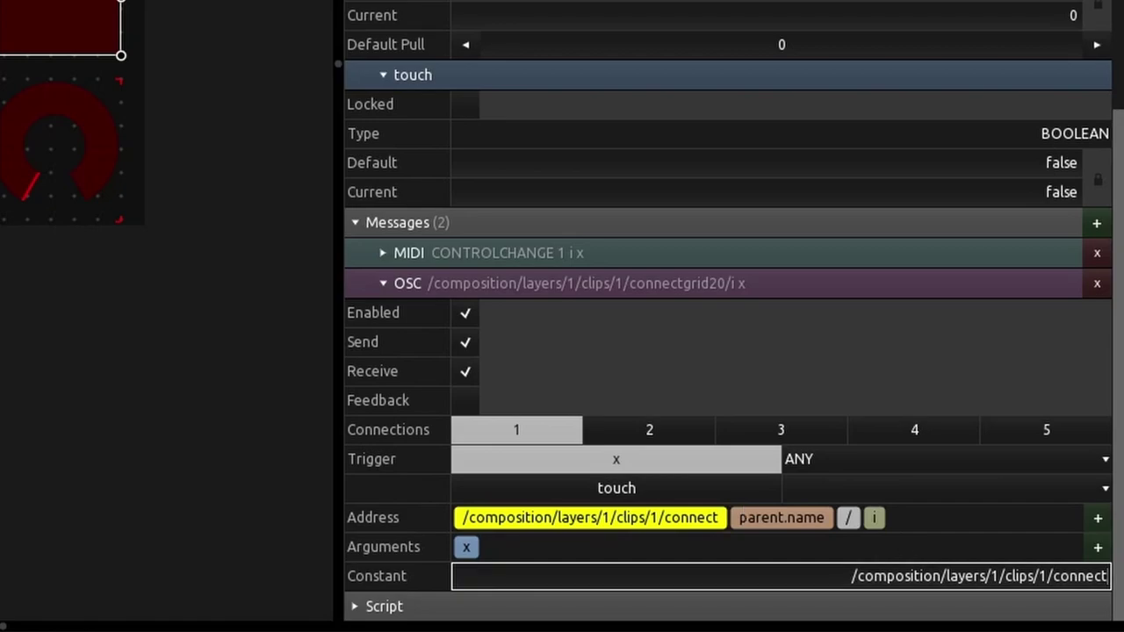
Remove the parent.name, slash and index parts that follow the pasted constant in the OSC address
click(763, 520)
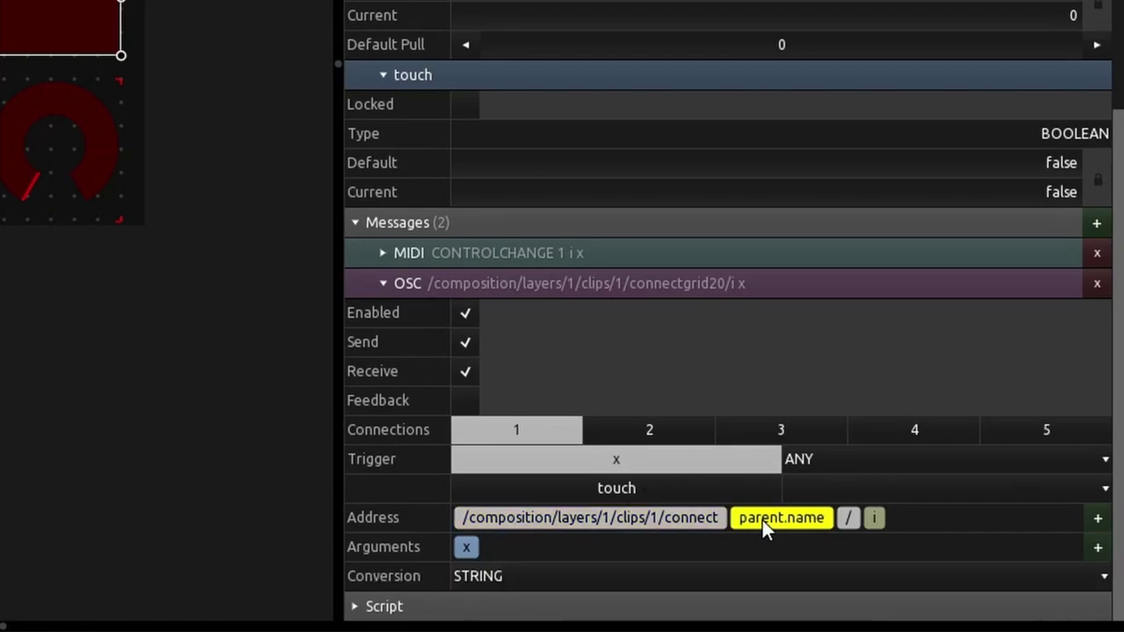
key(Delete)
click(741, 547)
key(Delete)
click(746, 544)
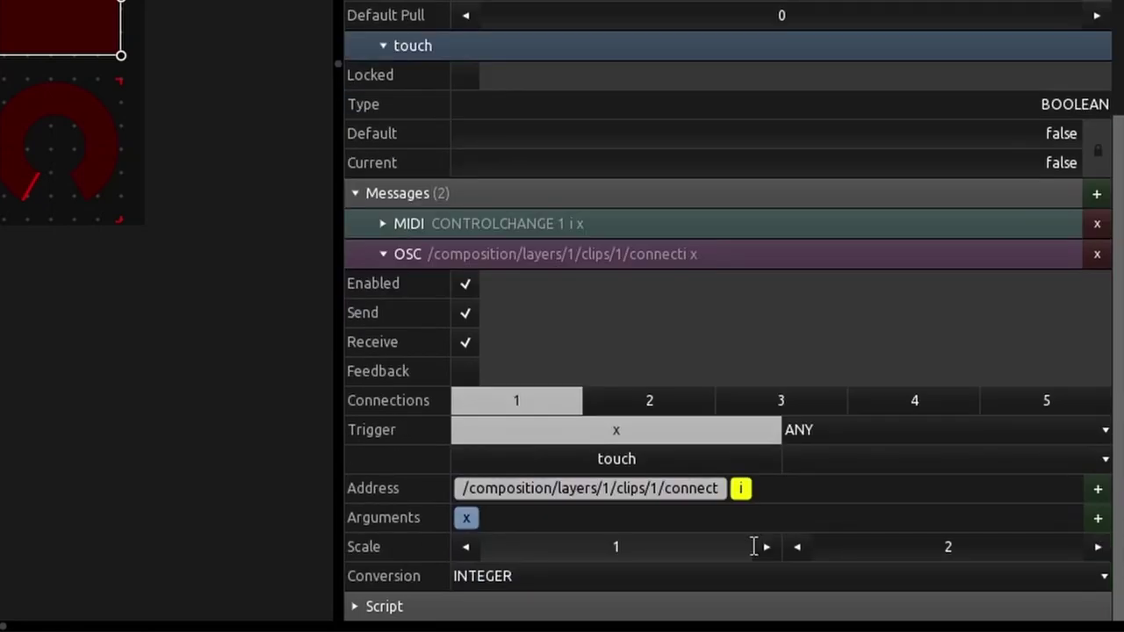
key(Delete)
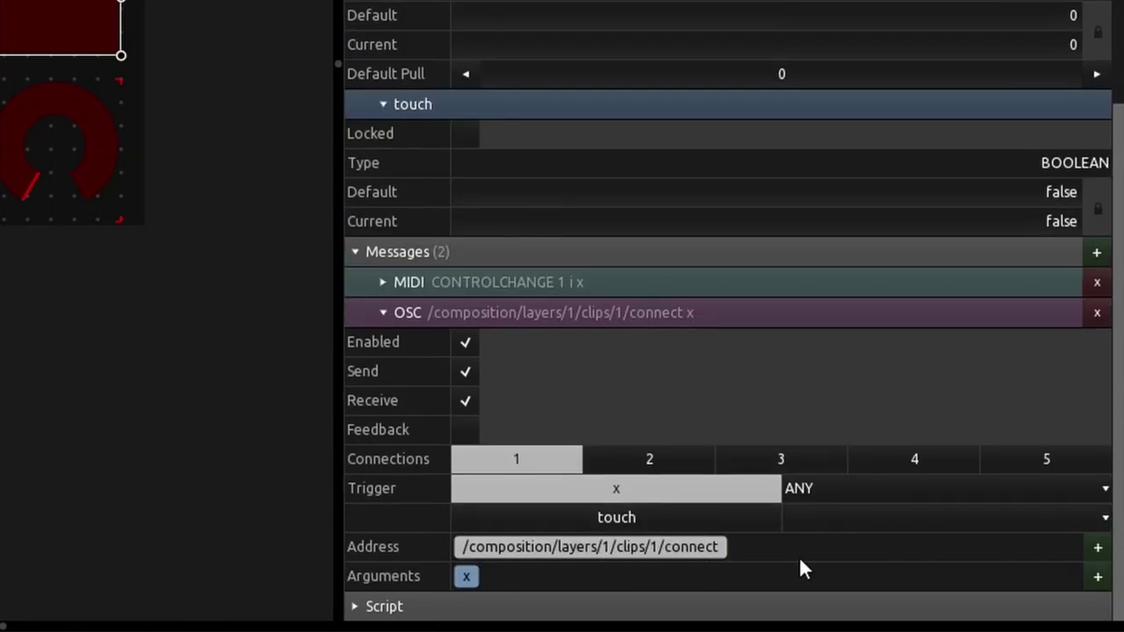
Shorten the OSC address constant to /composition/layers/1/clips/
click(652, 548)
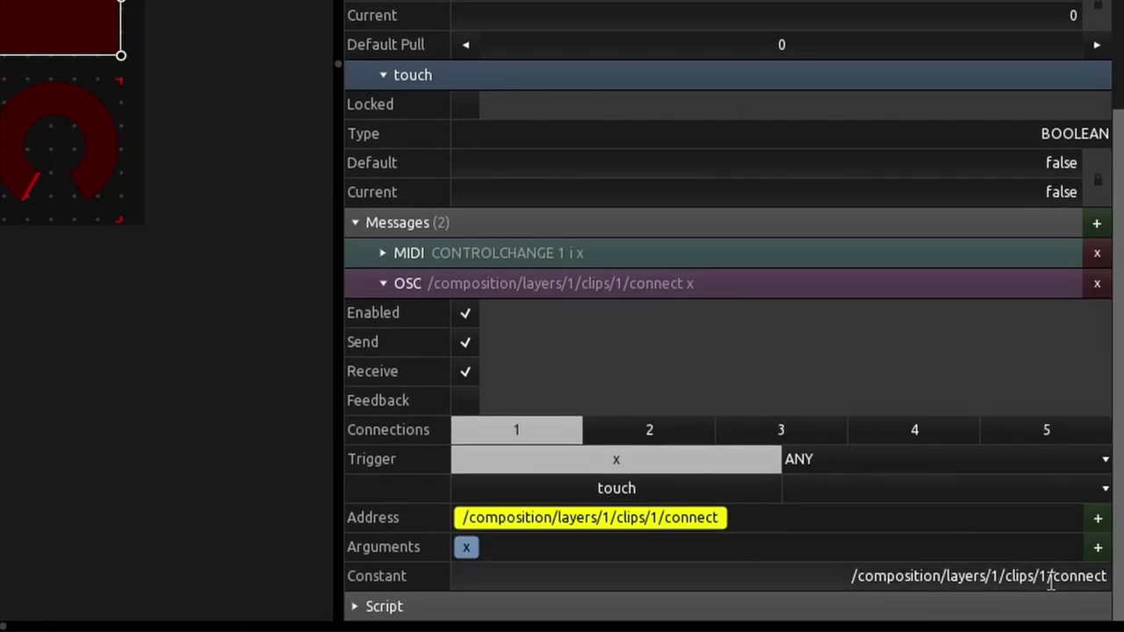
drag(1041, 580, 1114, 601)
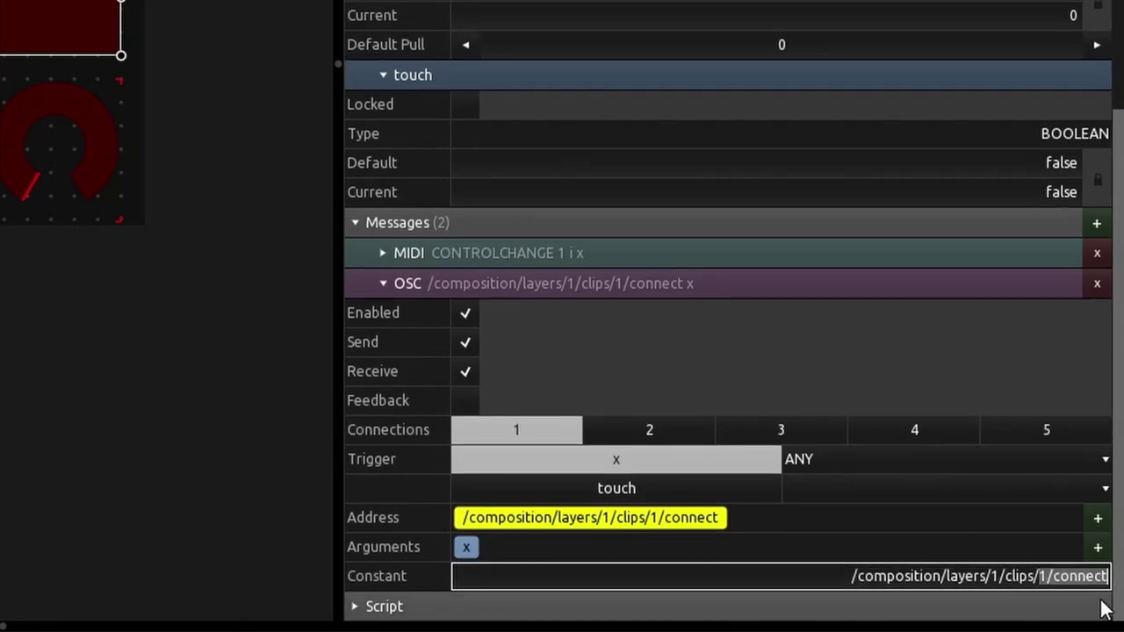
key(BackSpace)
click(857, 531)
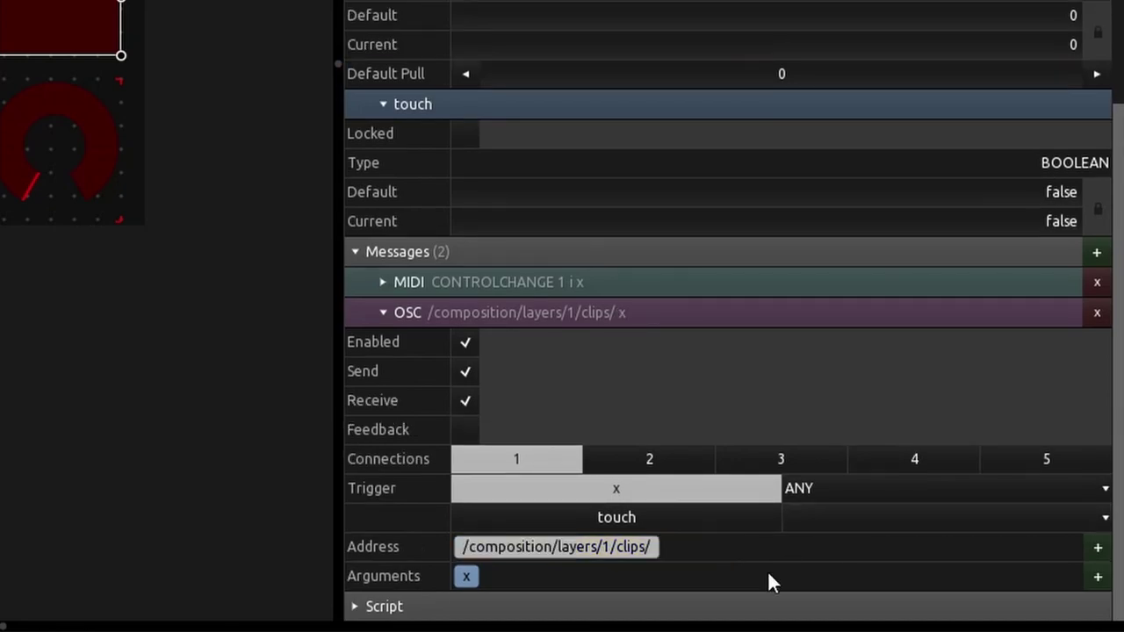
Append an index part and a constant reading /connect to the button grid's OSC address
click(1098, 547)
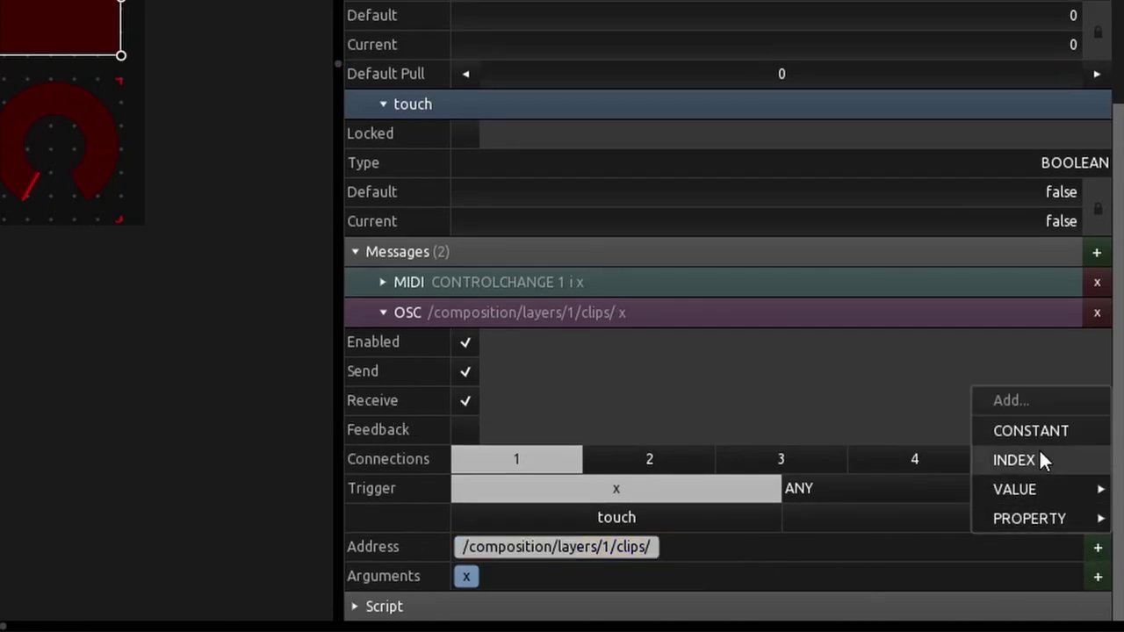
click(1039, 449)
click(1098, 547)
click(1050, 432)
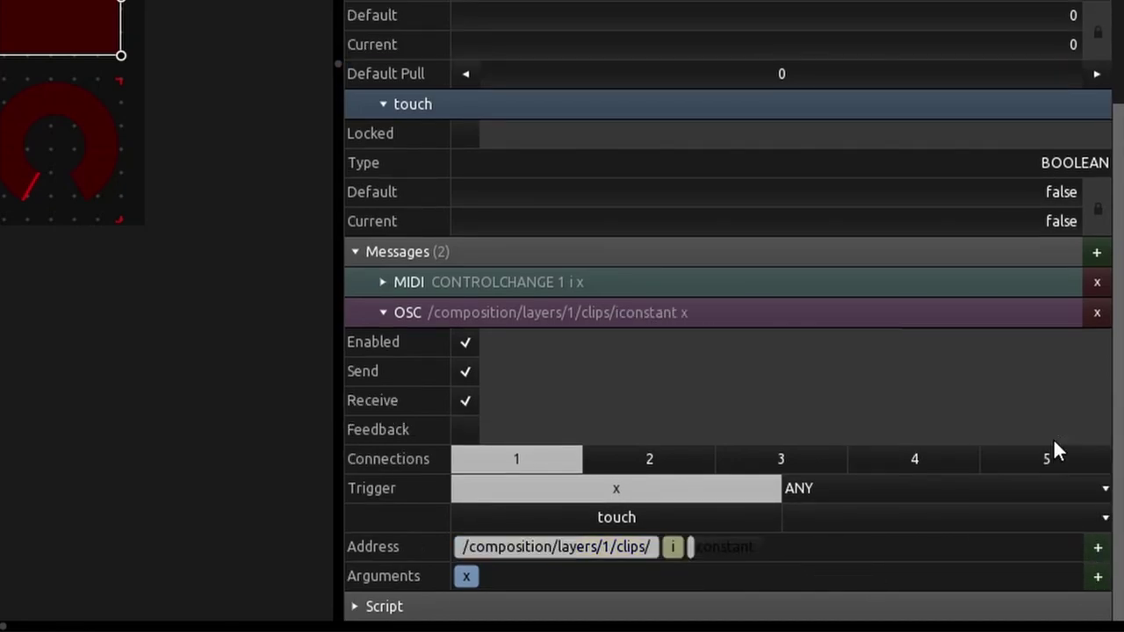
click(749, 549)
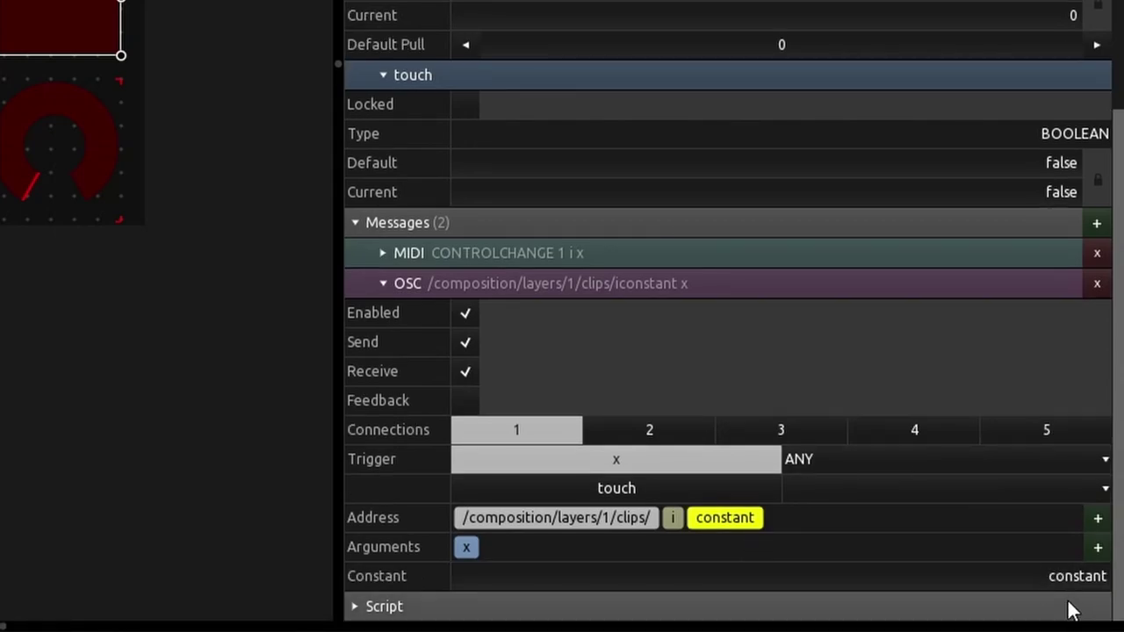
text(1/connect)
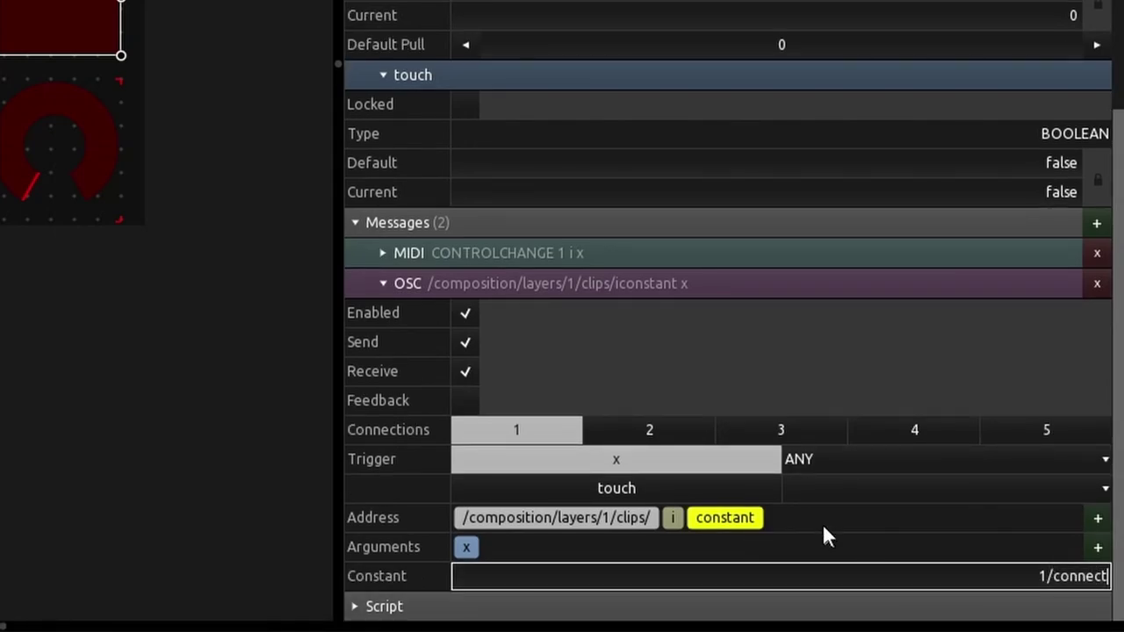
key(Return)
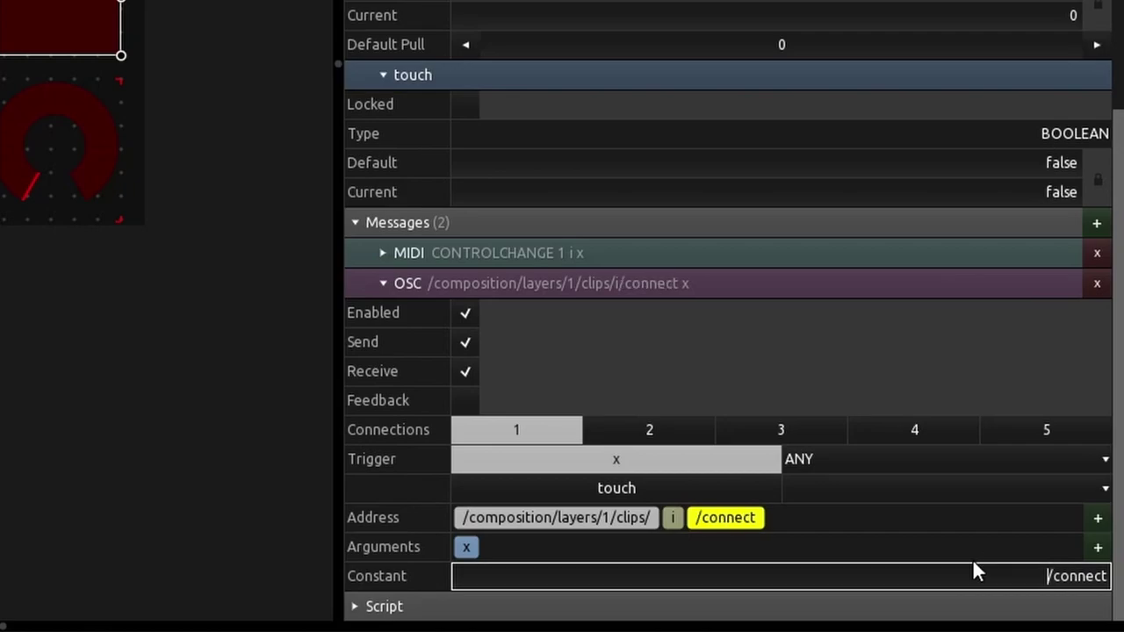
click(838, 525)
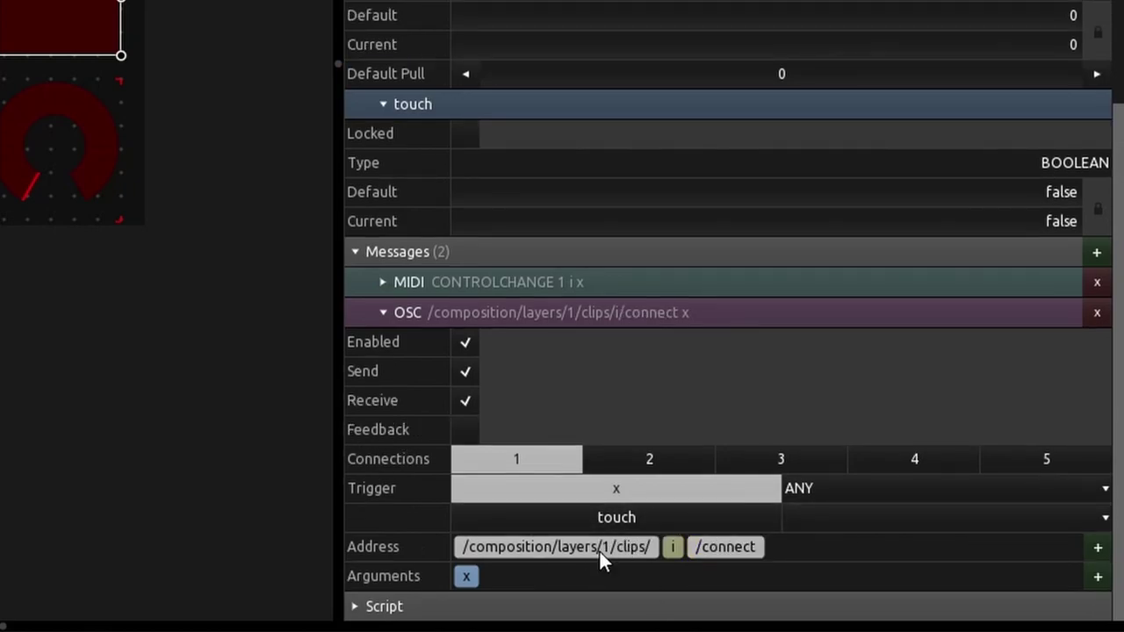
Append the name of the parent's parent (parent.parent.name) as a property in the OSC address
click(608, 548)
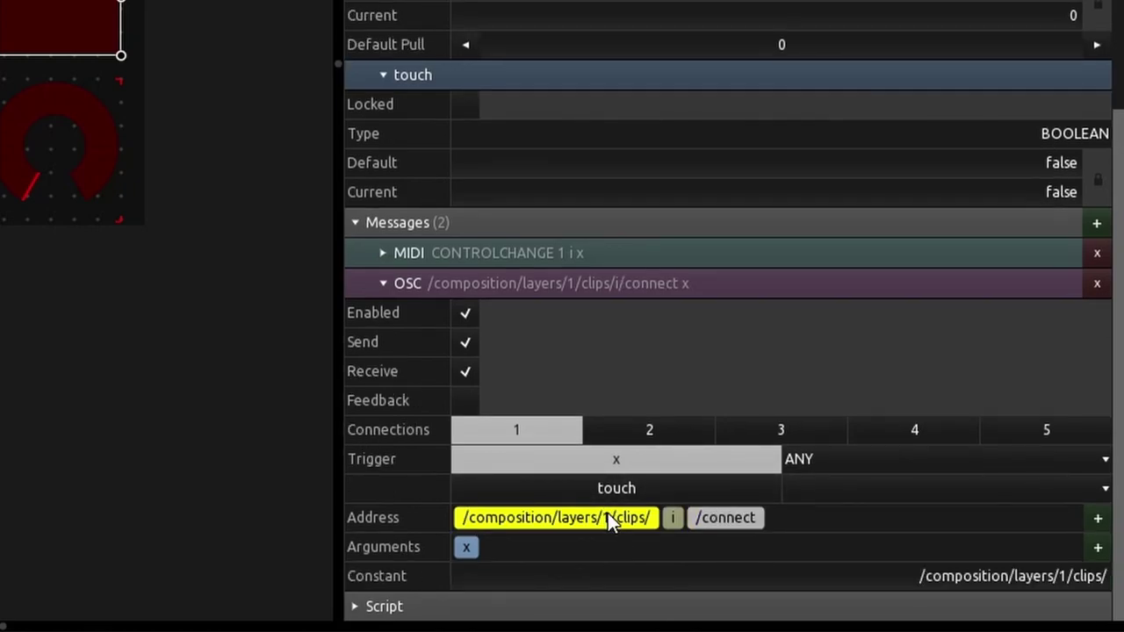
click(812, 517)
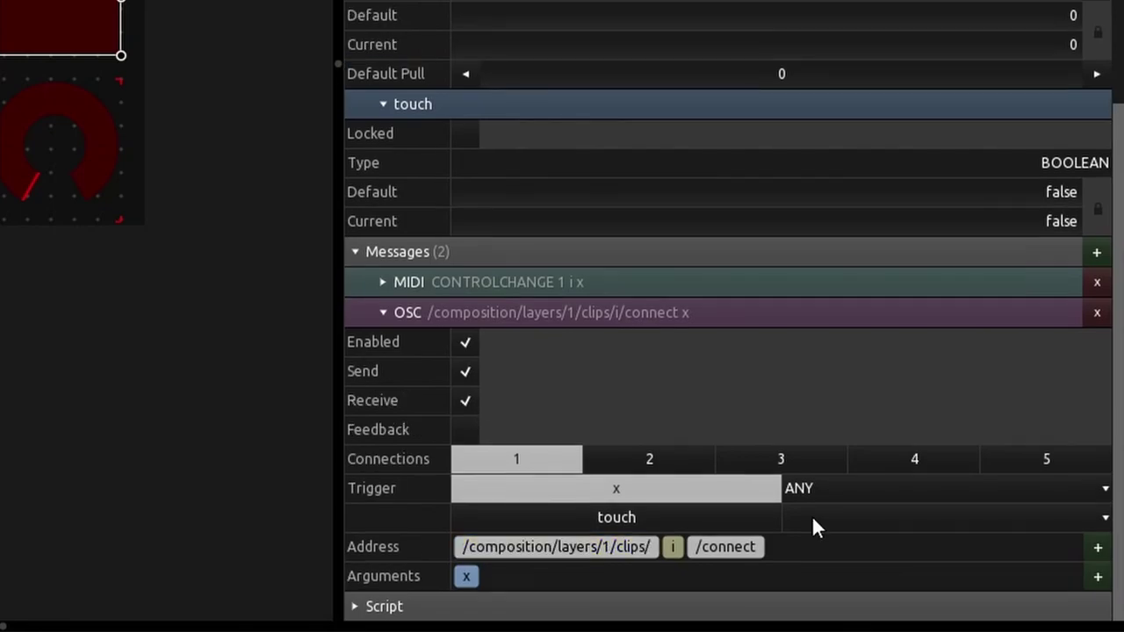
click(1098, 548)
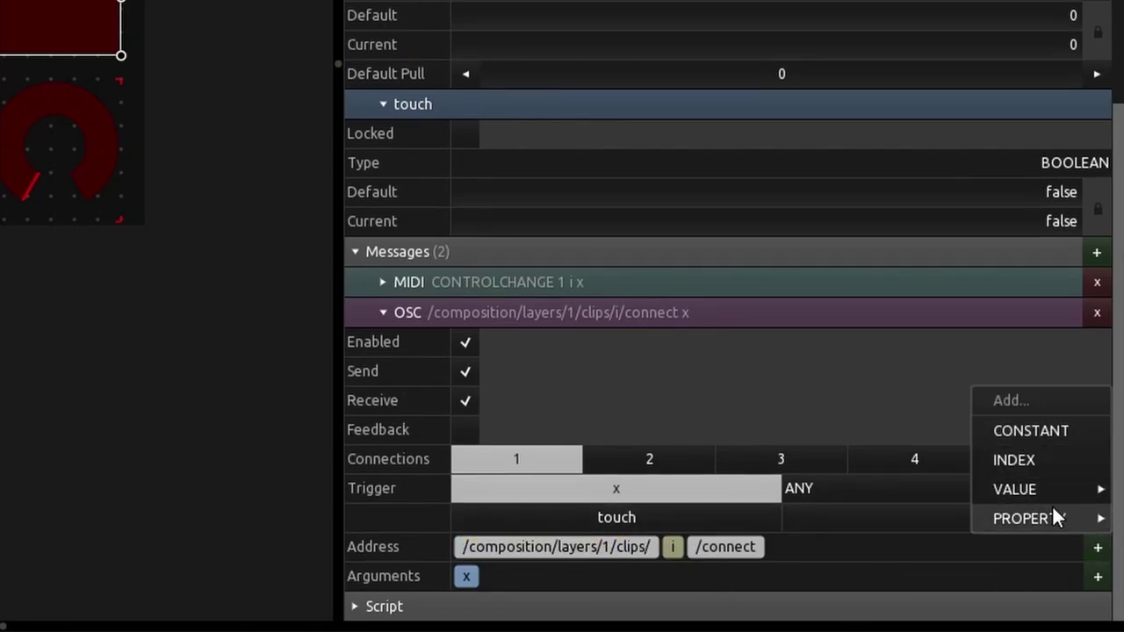
mouse_move(1041, 515)
mouse_move(914, 489)
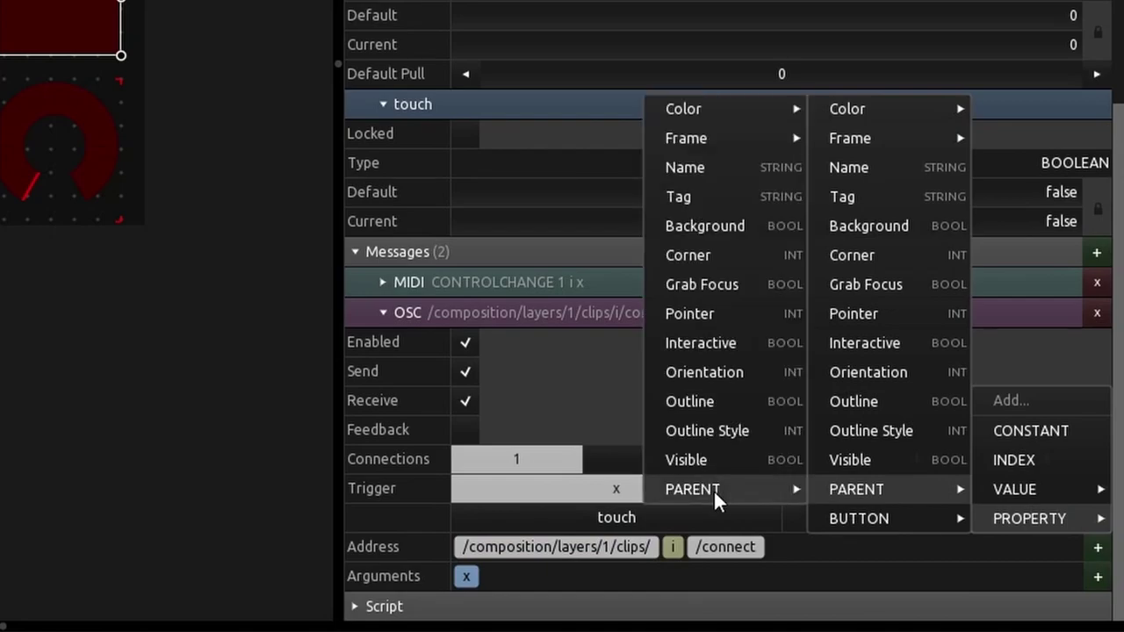
mouse_move(713, 489)
click(885, 196)
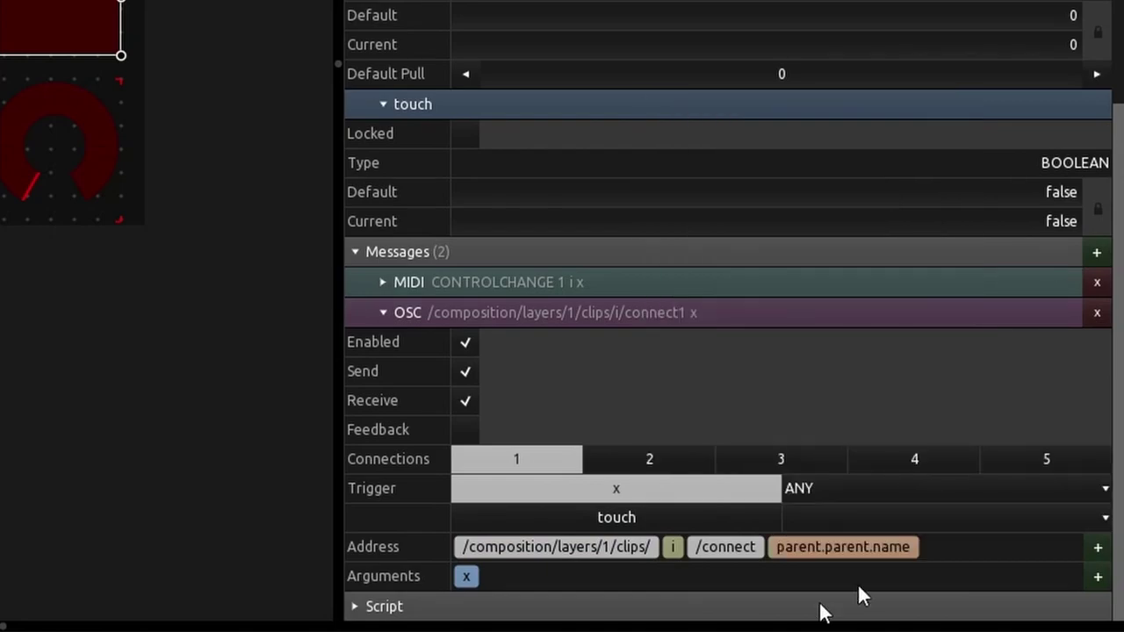
Shorten the leading address constant to /composition/layers/ and move parent.parent.name directly after it
click(583, 547)
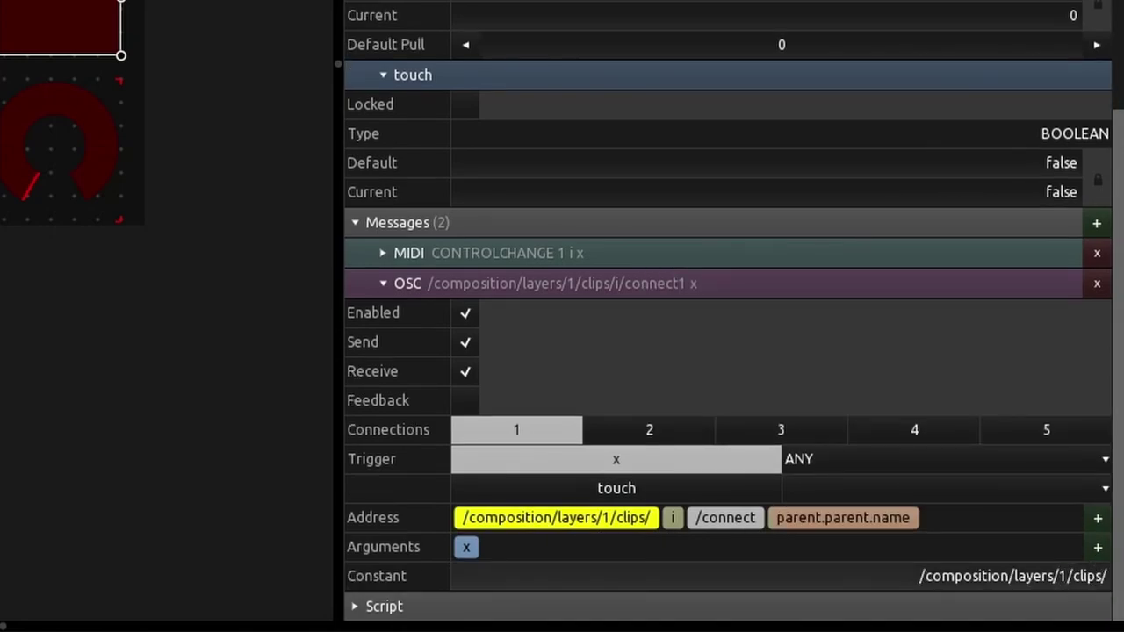
drag(1068, 577, 1110, 577)
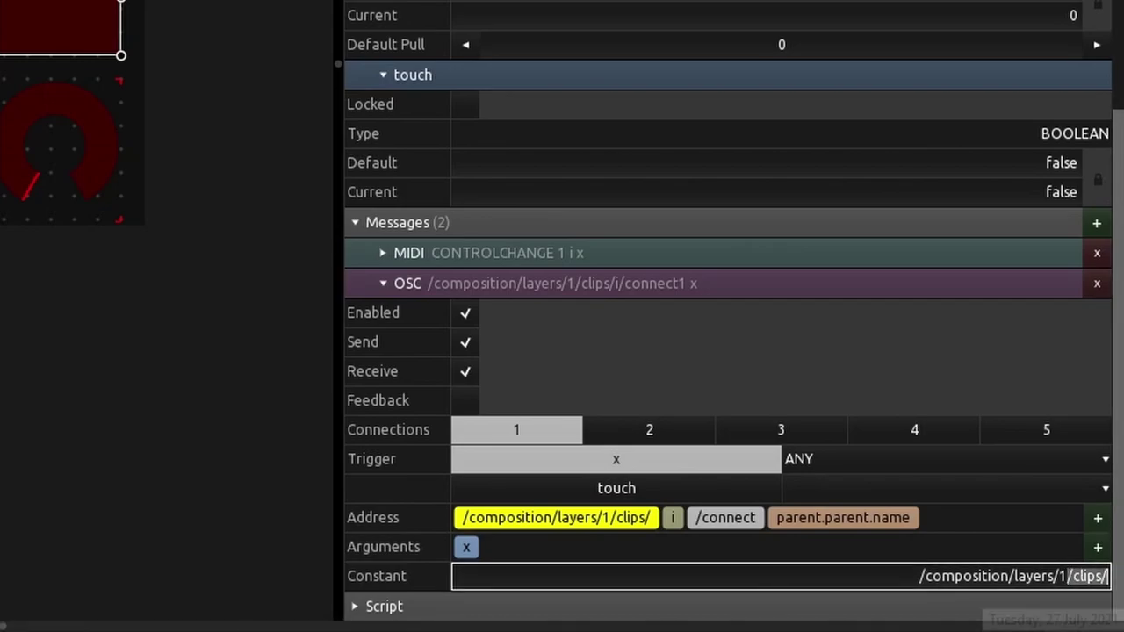
key(BackSpace)
key(BackSpace)
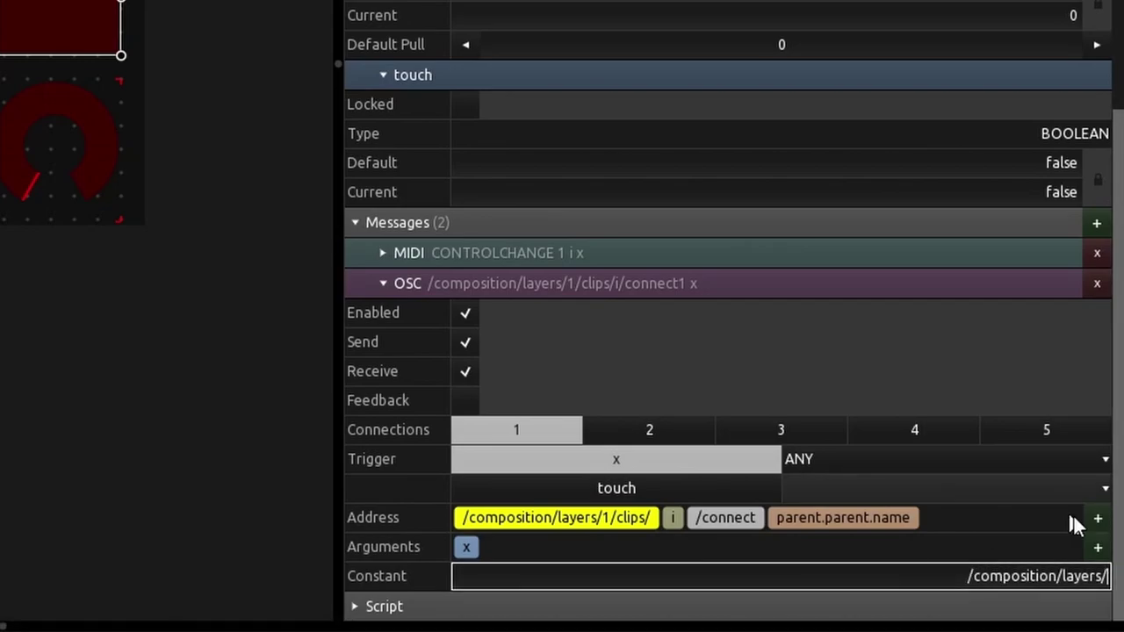
click(955, 527)
drag(792, 552, 605, 518)
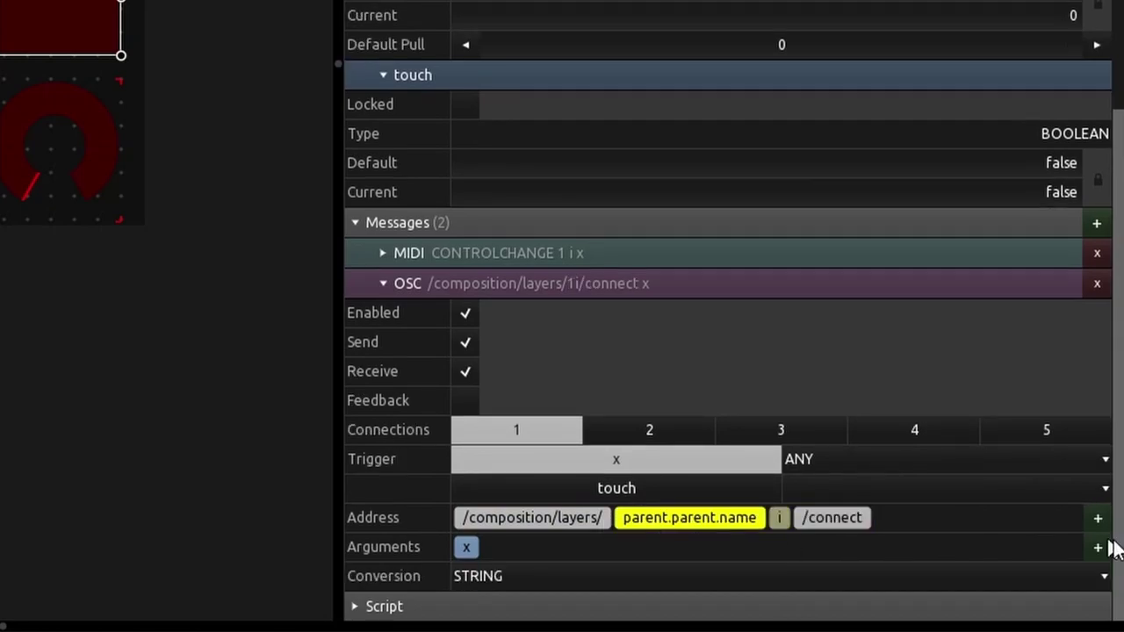
click(922, 534)
Add a constant reading /clips/ to the grid's OSC address, between parent.parent.name and the index
click(1098, 547)
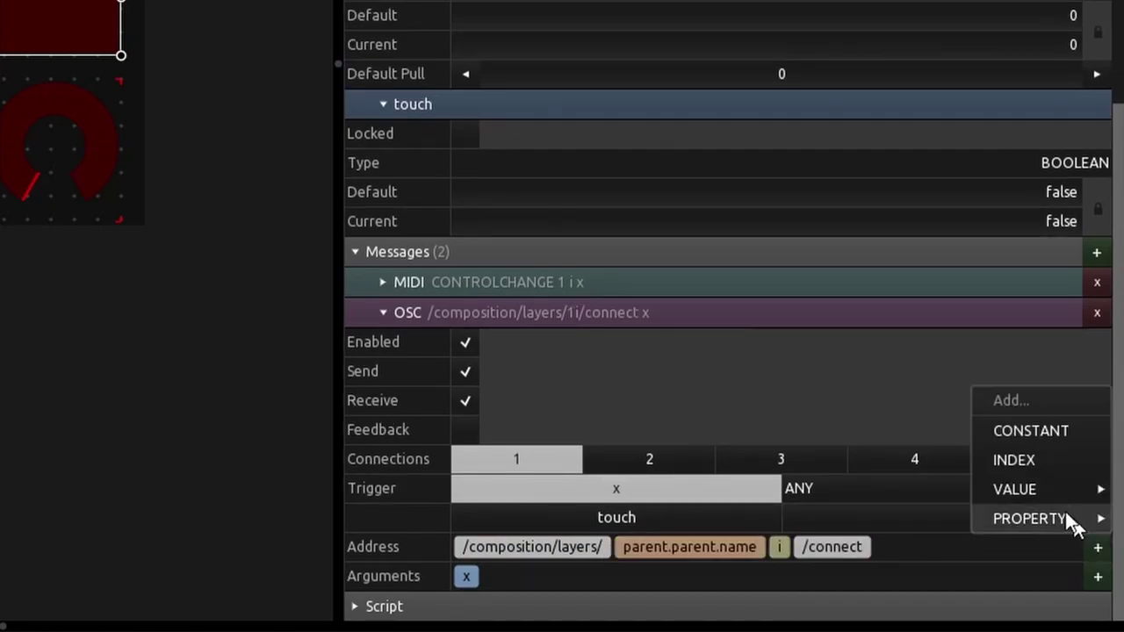
click(1052, 440)
click(918, 548)
click(1081, 576)
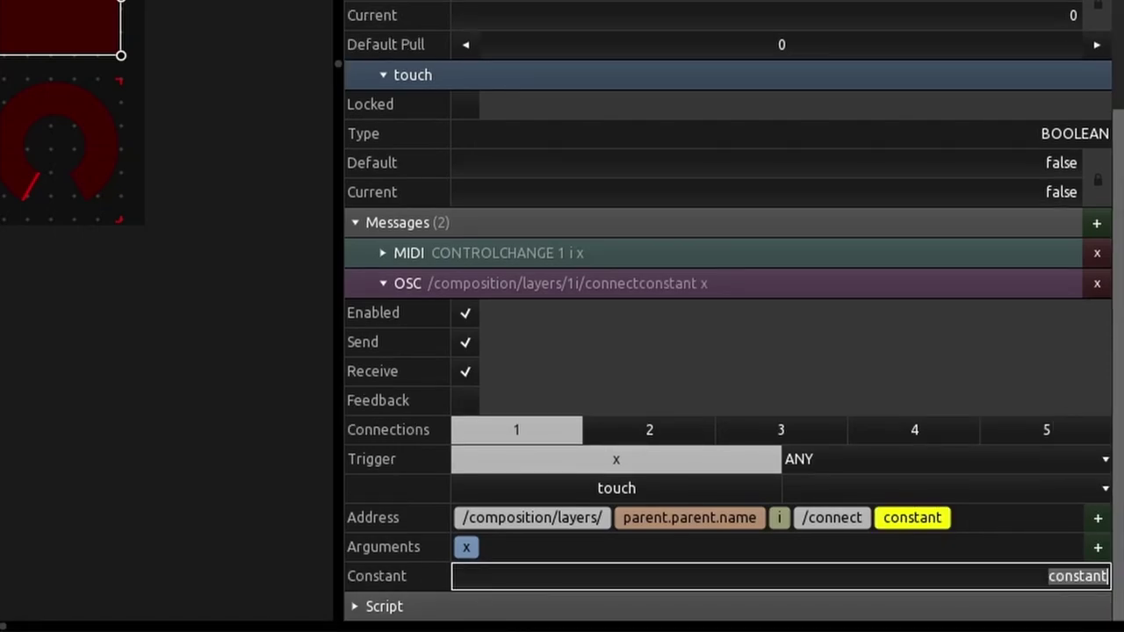
text(/clips/)
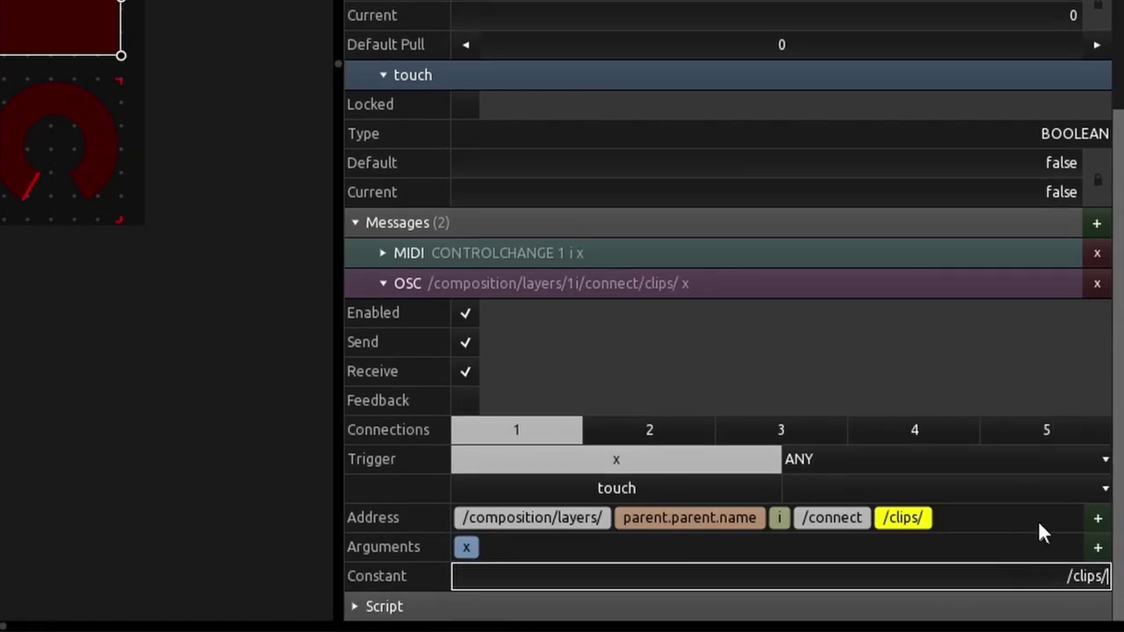
drag(886, 520, 766, 514)
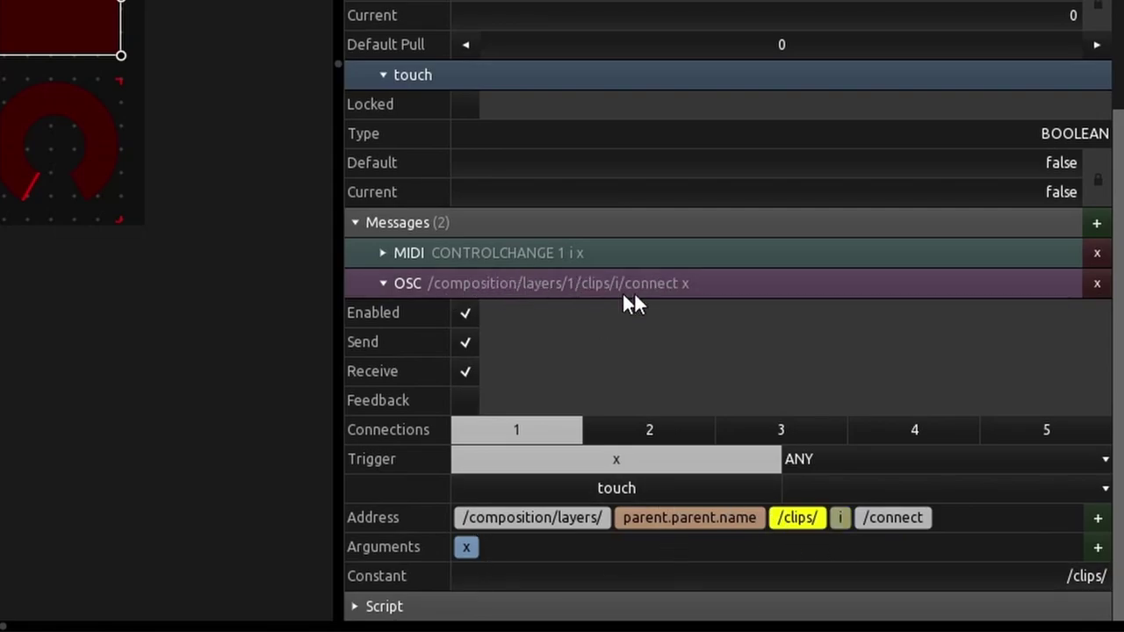
key(Escape)
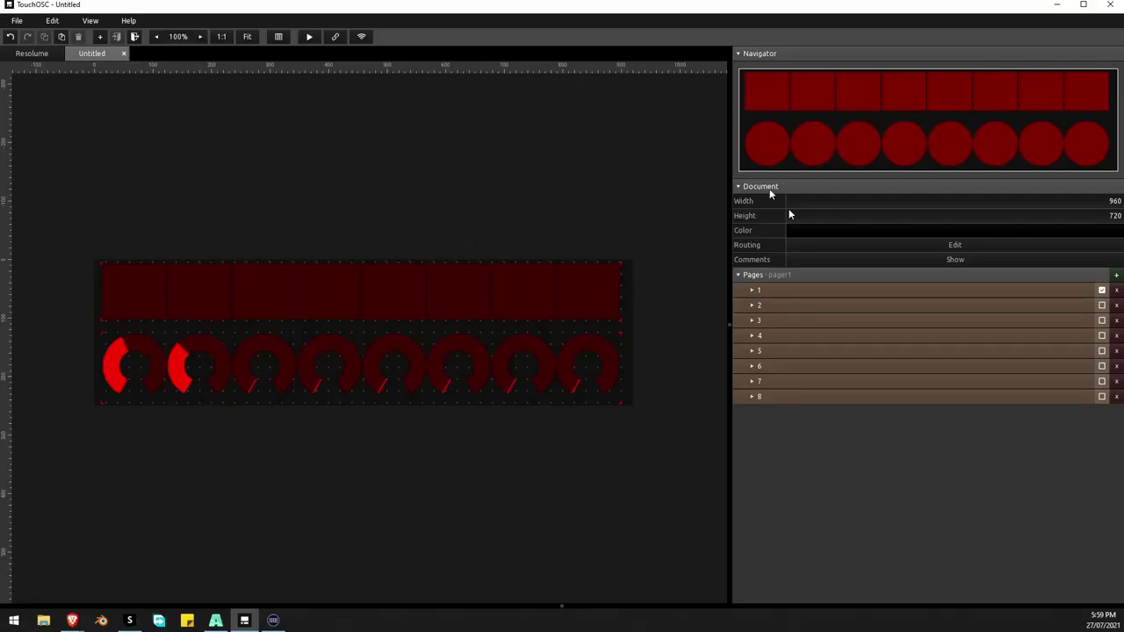
Leave the pager page and test the layout against Resolume Arena by triggering layer 1's second and third clips from page 1
right_click(339, 219)
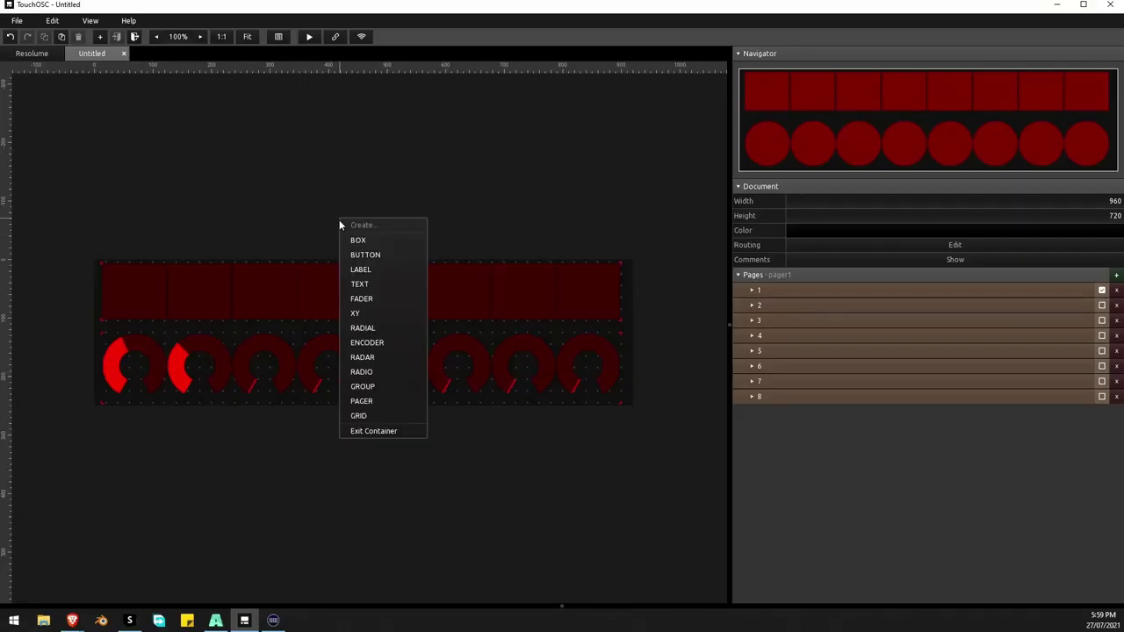
click(371, 430)
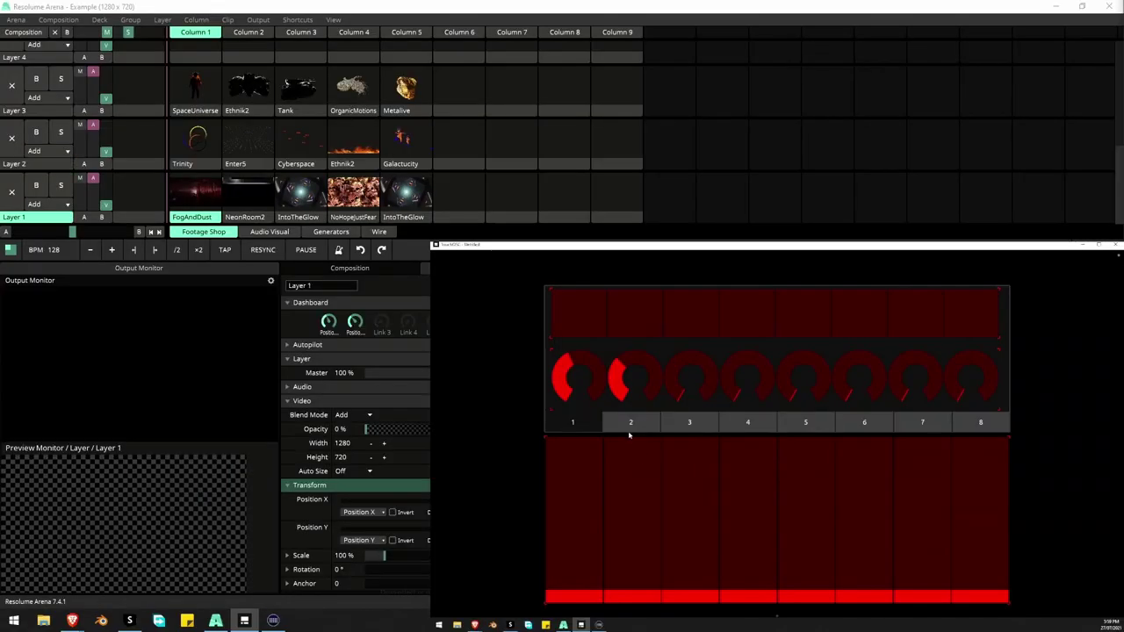
click(630, 427)
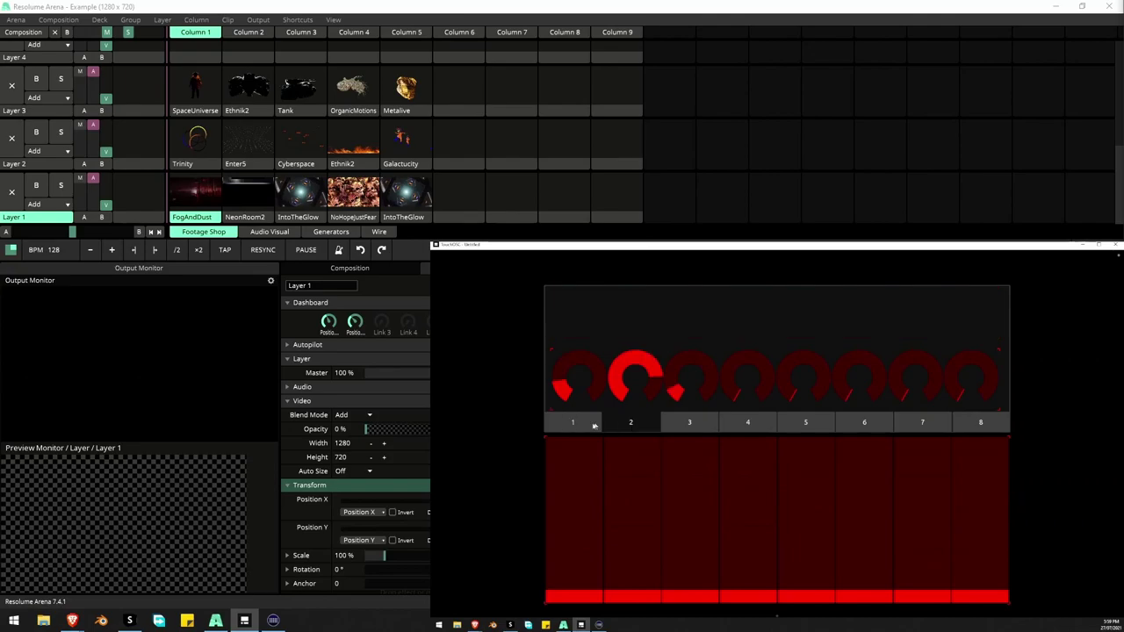
click(582, 427)
click(635, 311)
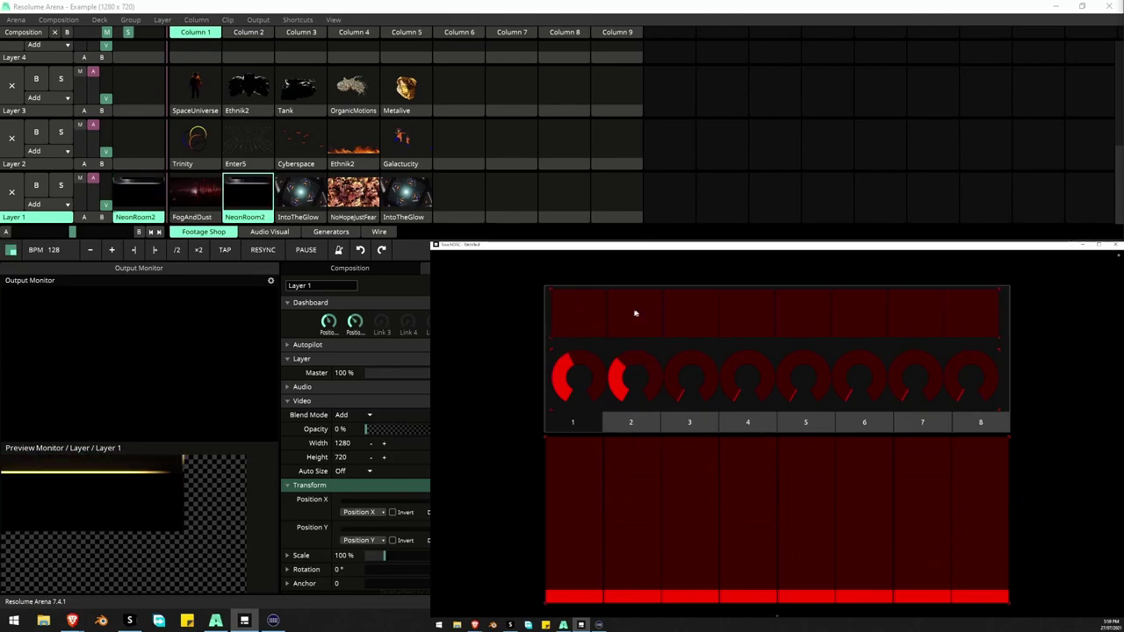
click(689, 311)
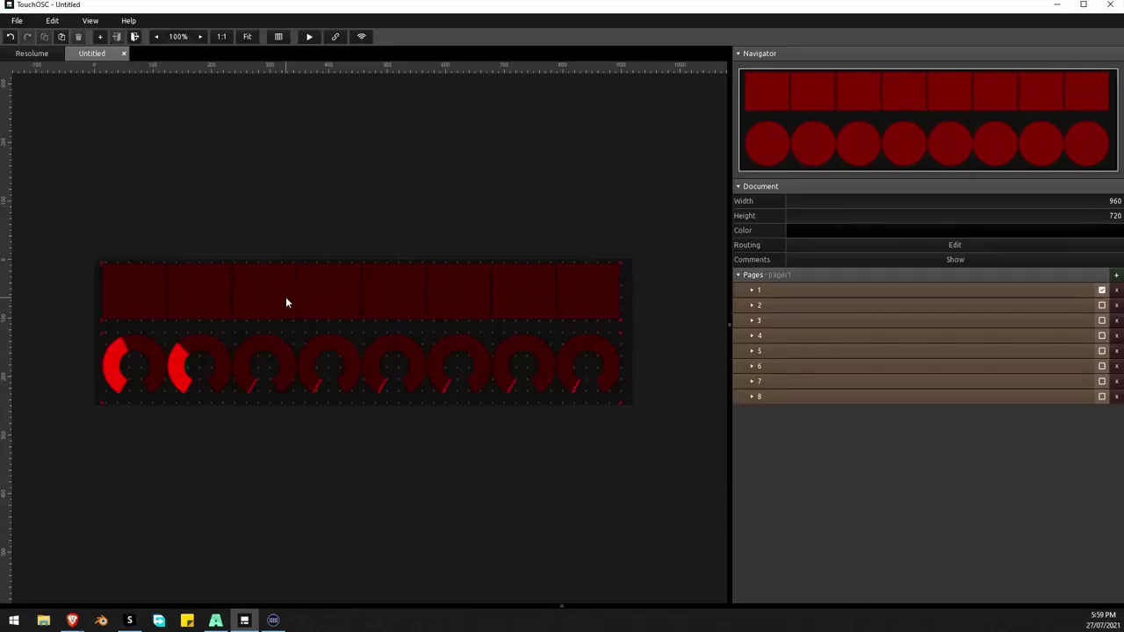
Set the button type of the page 1 button grid to Toggle Press
click(286, 302)
scroll(911, 361, down, 10)
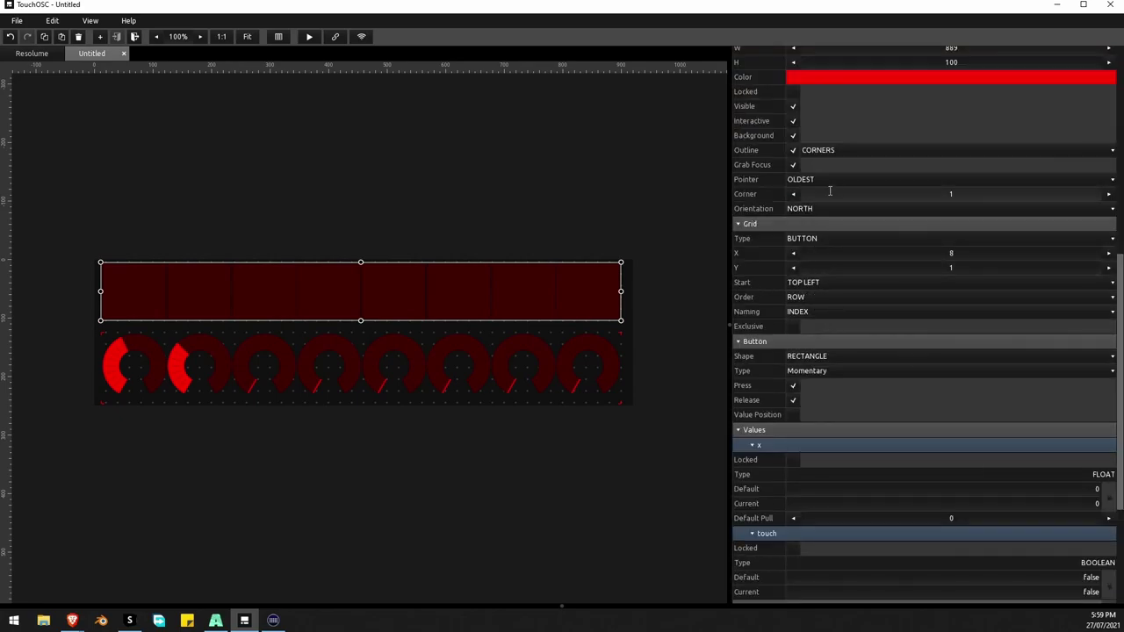
scroll(571, 176, down, 3)
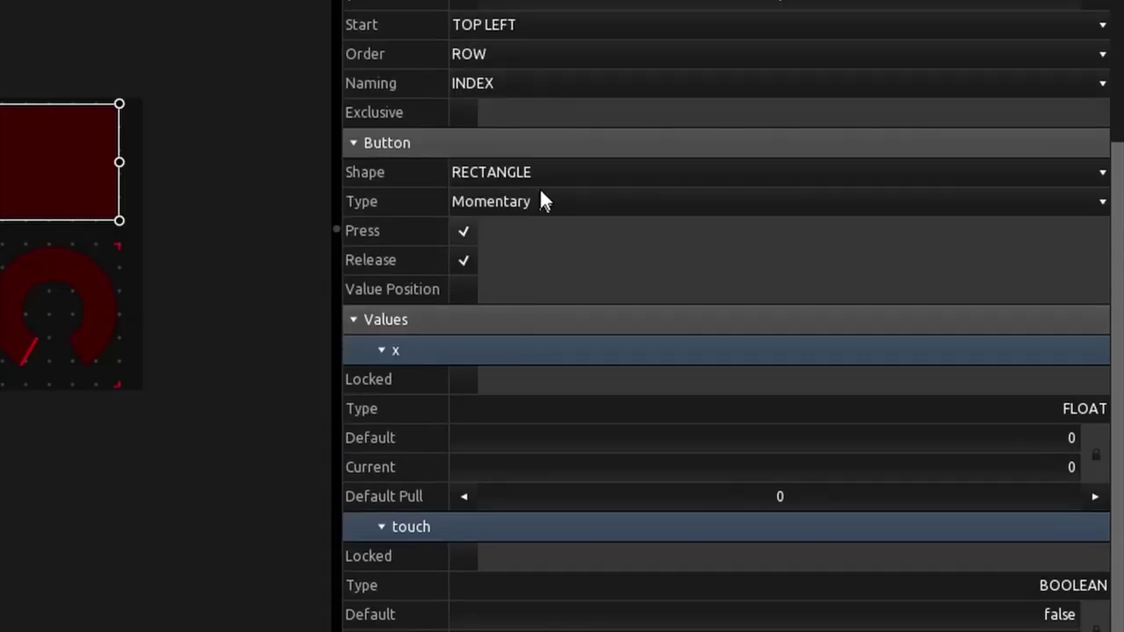
click(554, 201)
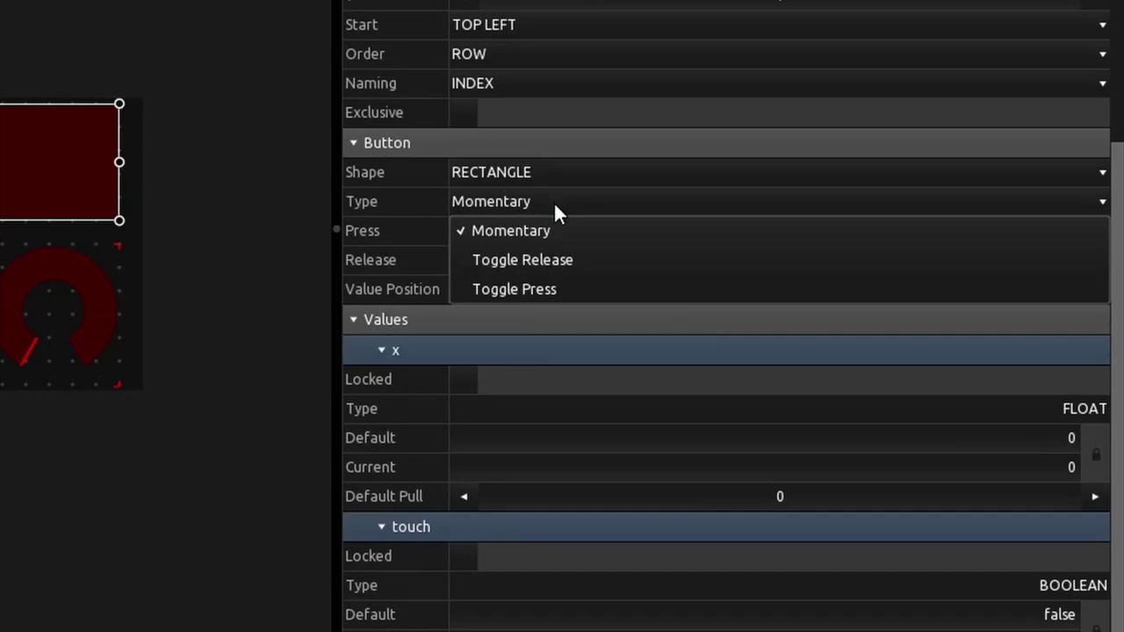
click(573, 288)
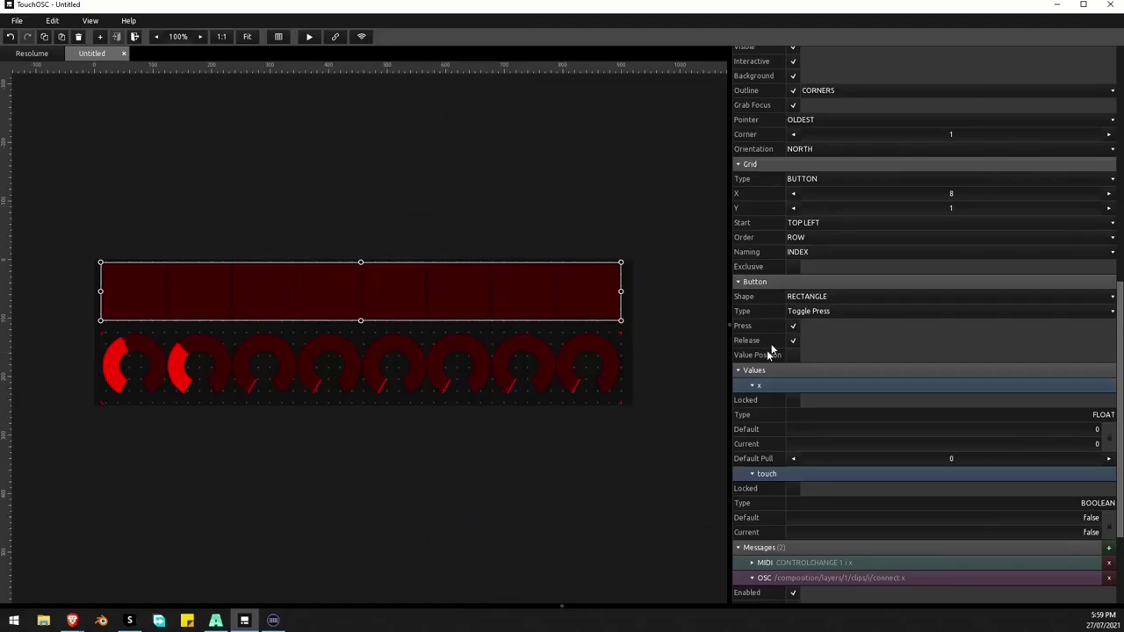
Run the layout and toggle the first three grid buttons on and off to test the toggle behaviour
click(310, 37)
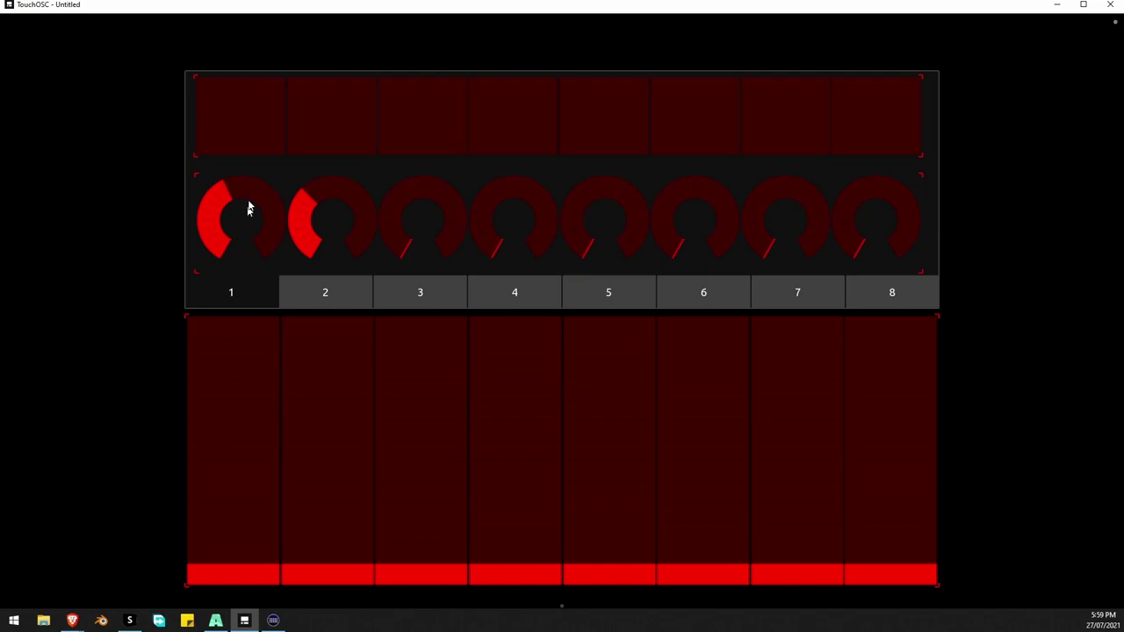
click(256, 123)
click(347, 132)
double_click(395, 118)
click(366, 121)
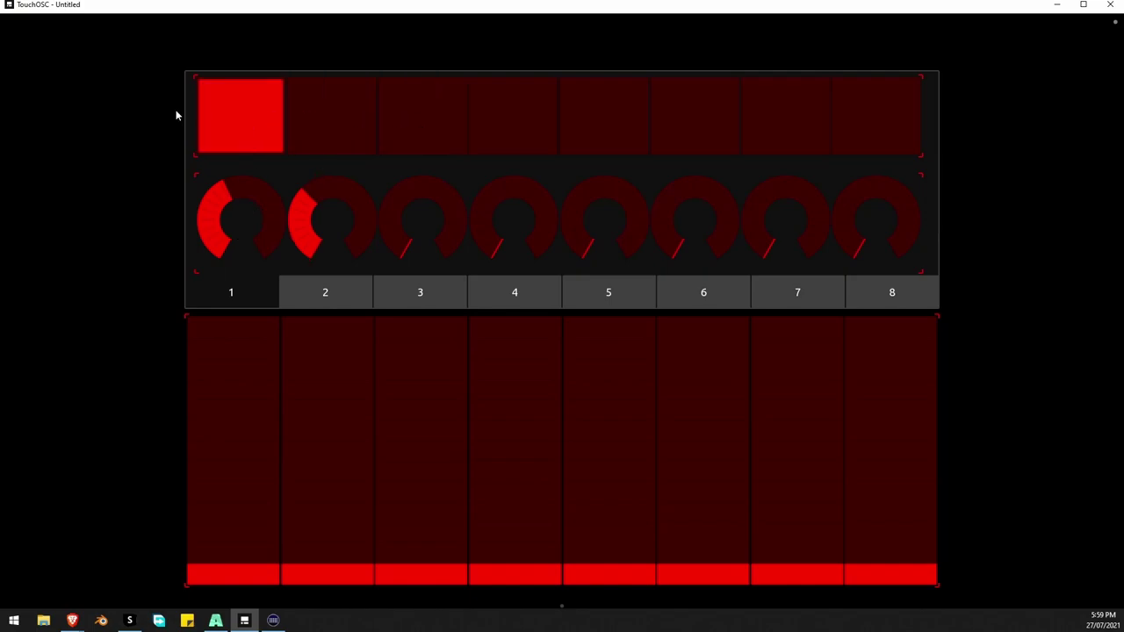
click(237, 113)
click(237, 114)
click(370, 123)
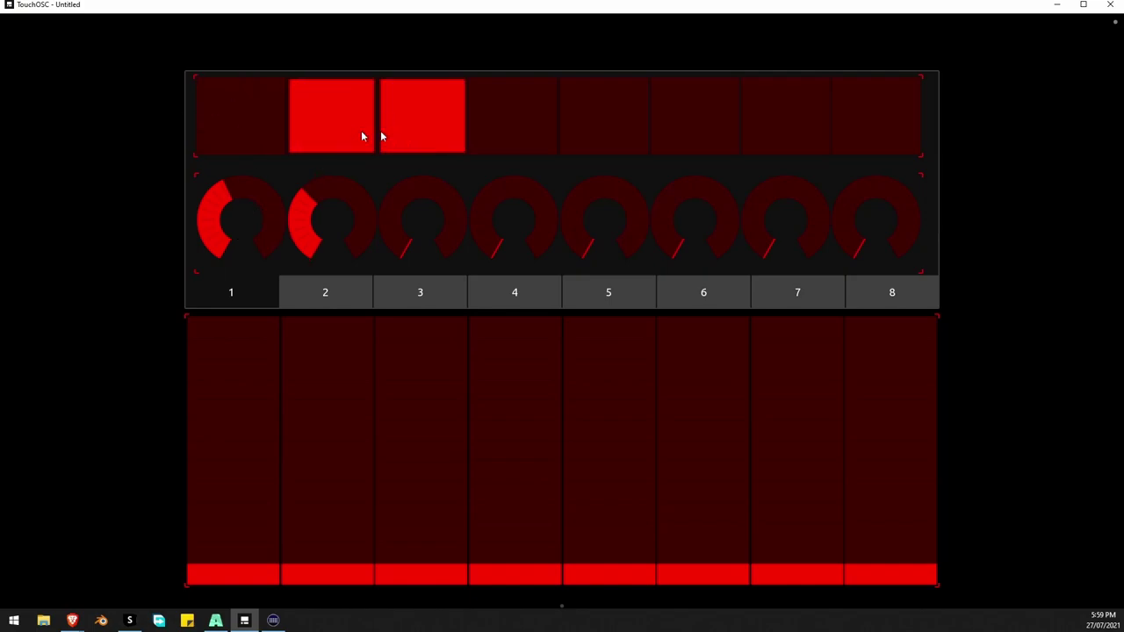
click(364, 132)
click(280, 119)
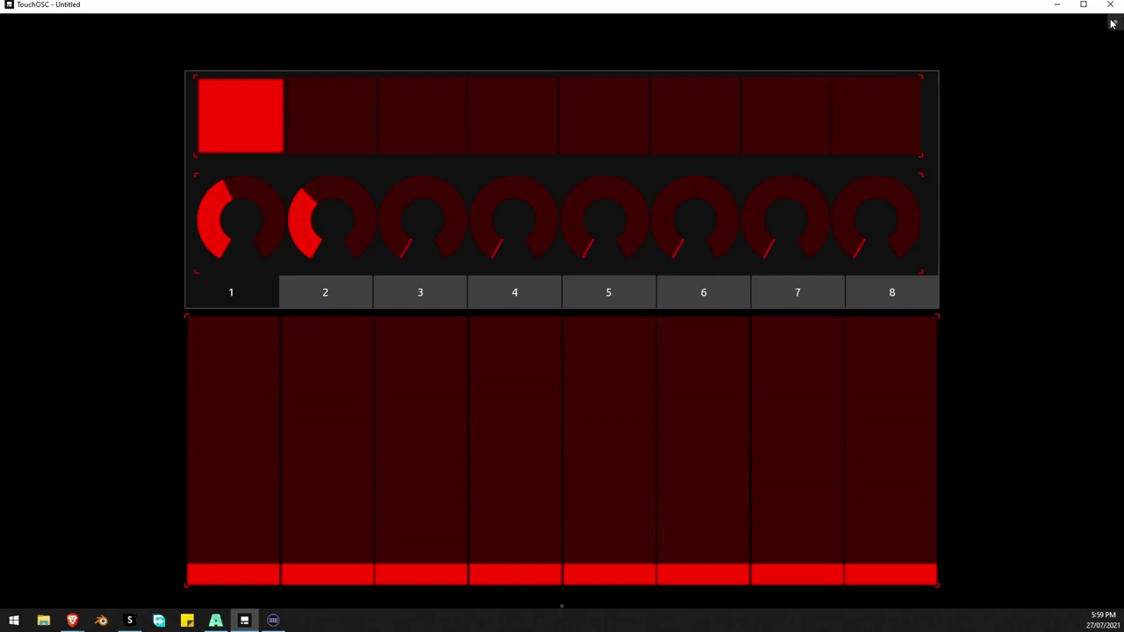
Turn on Exclusive for the button grid and test it by activating buttons two to five in sequence
click(1112, 24)
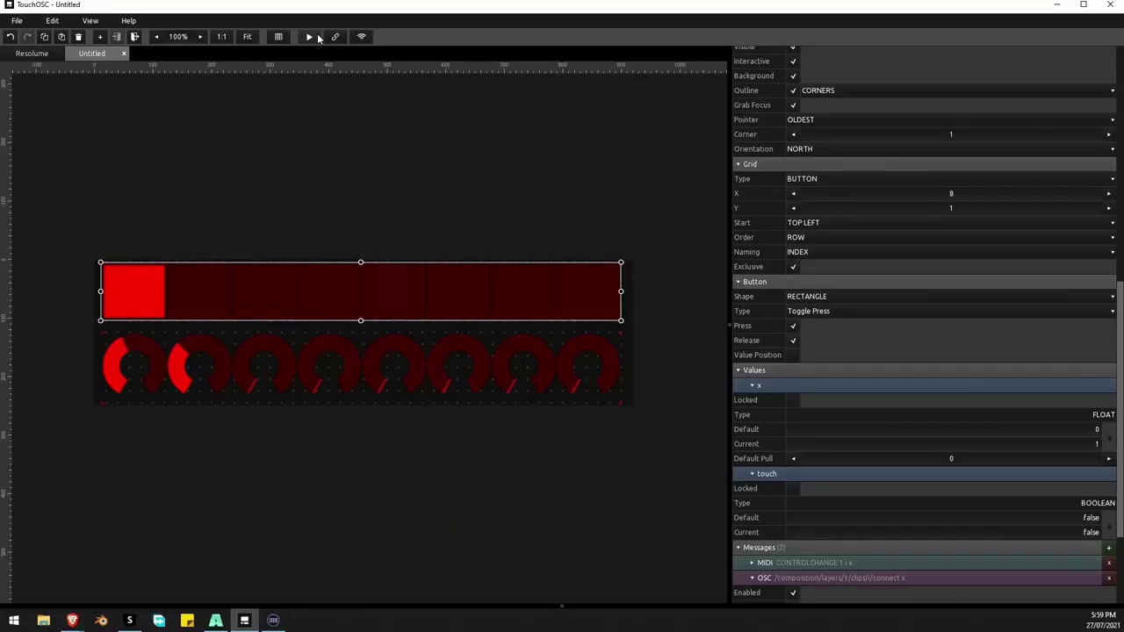
click(317, 34)
click(316, 117)
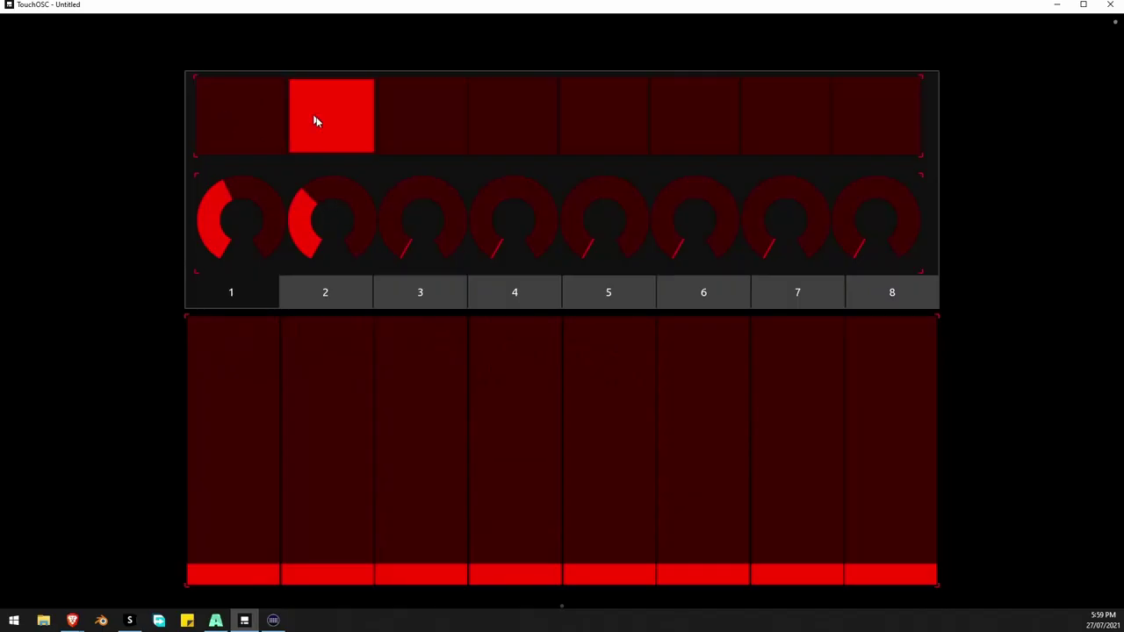
click(452, 115)
click(521, 135)
click(612, 133)
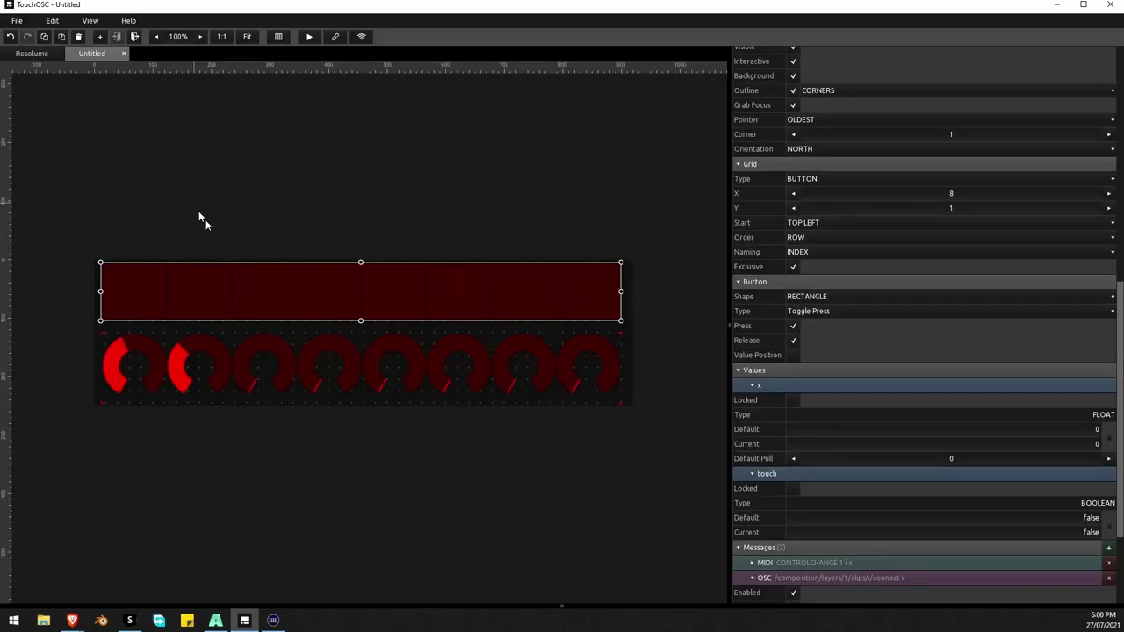
Leave the pager page and run the whole layout in a smaller window beside Resolume Arena
right_click(325, 220)
click(396, 428)
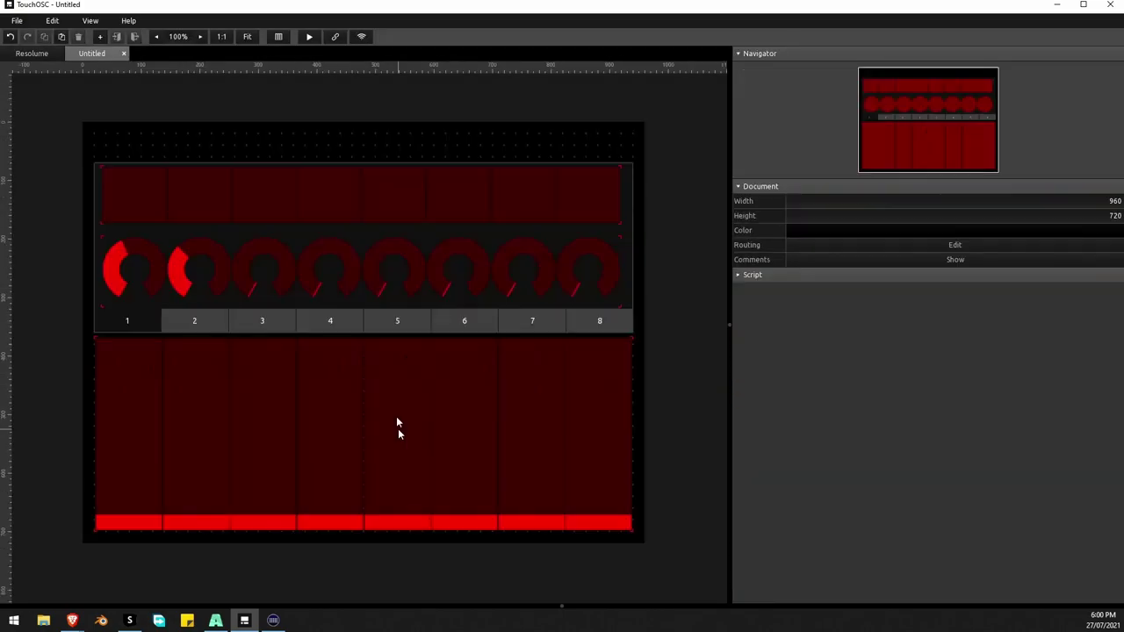
click(309, 36)
key(super+Down)
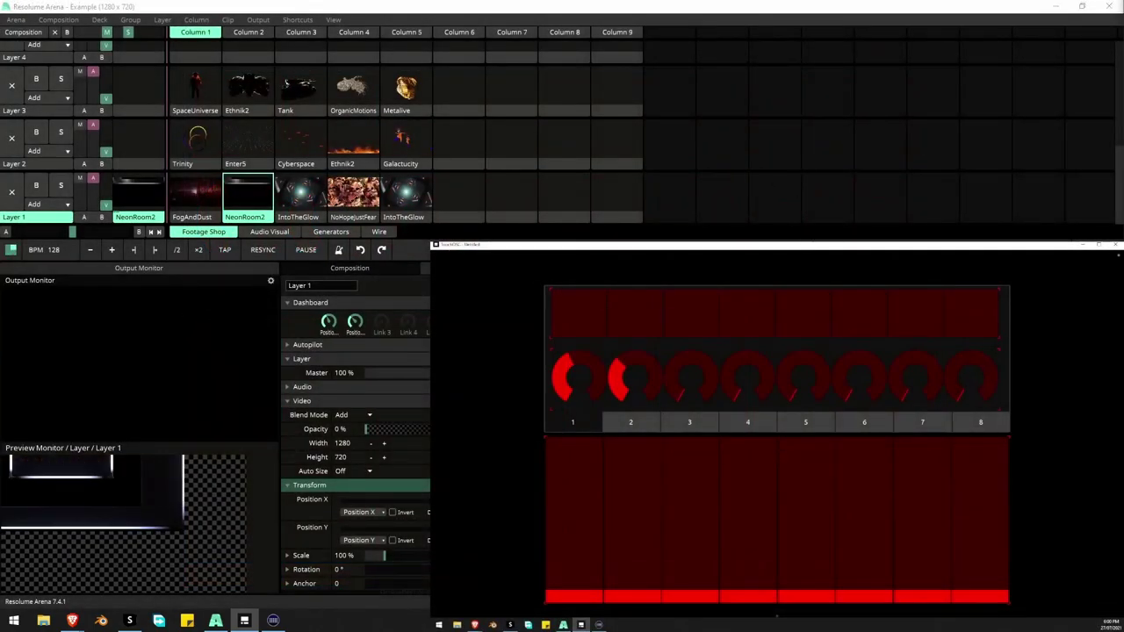
Trigger layer 1's first four clips from the page 1 button grid, going back and forth between them
click(550, 308)
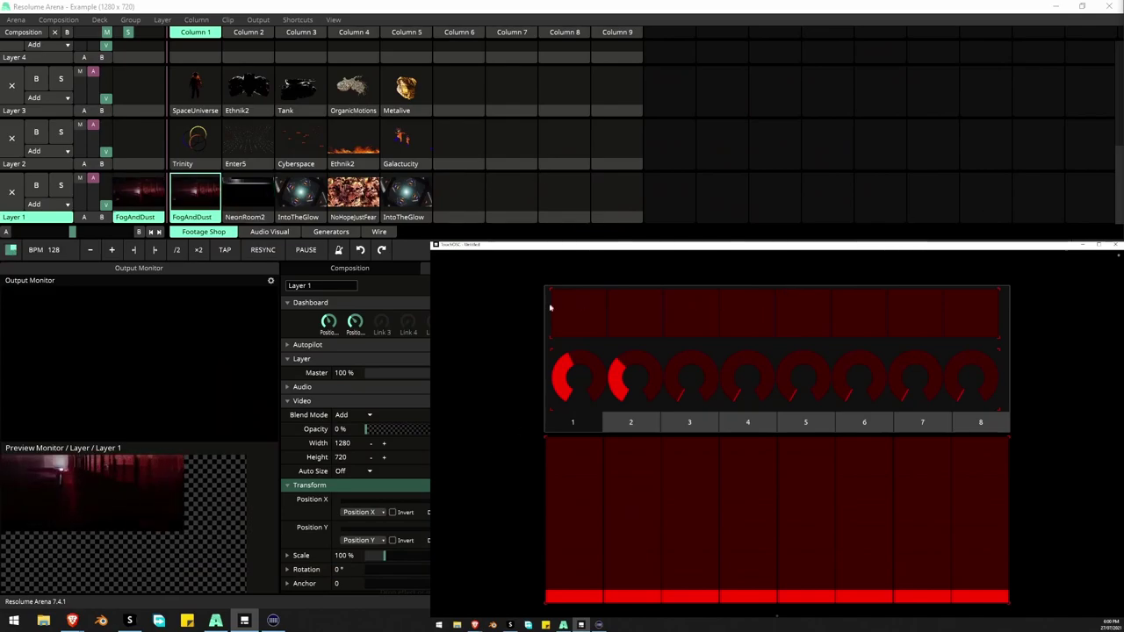
click(580, 309)
click(634, 314)
click(703, 332)
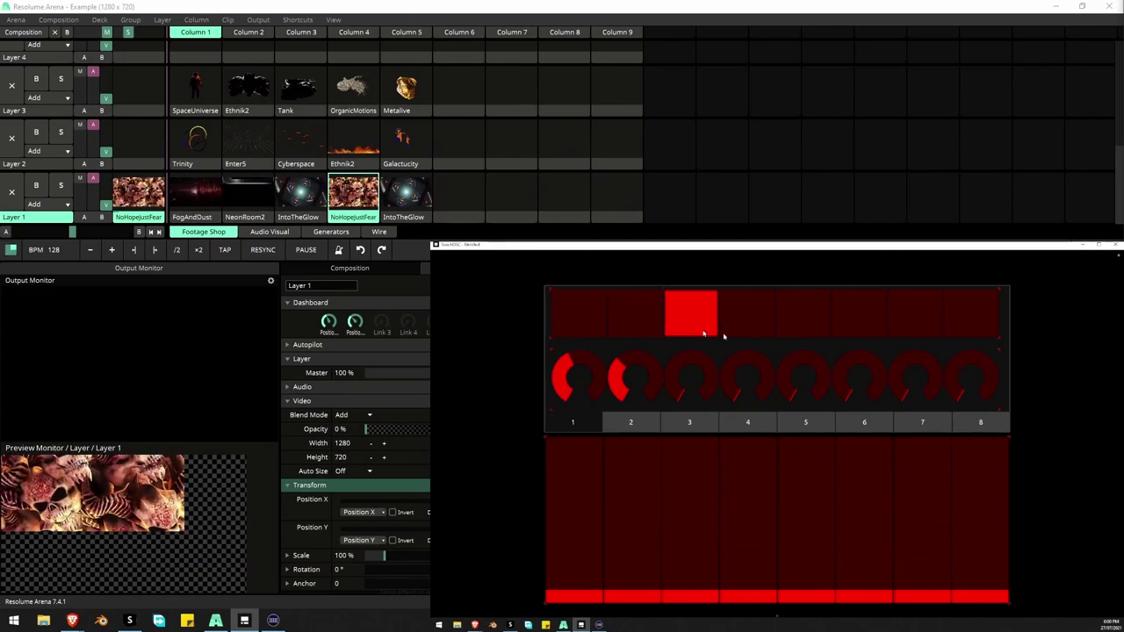
click(725, 334)
click(677, 321)
click(587, 316)
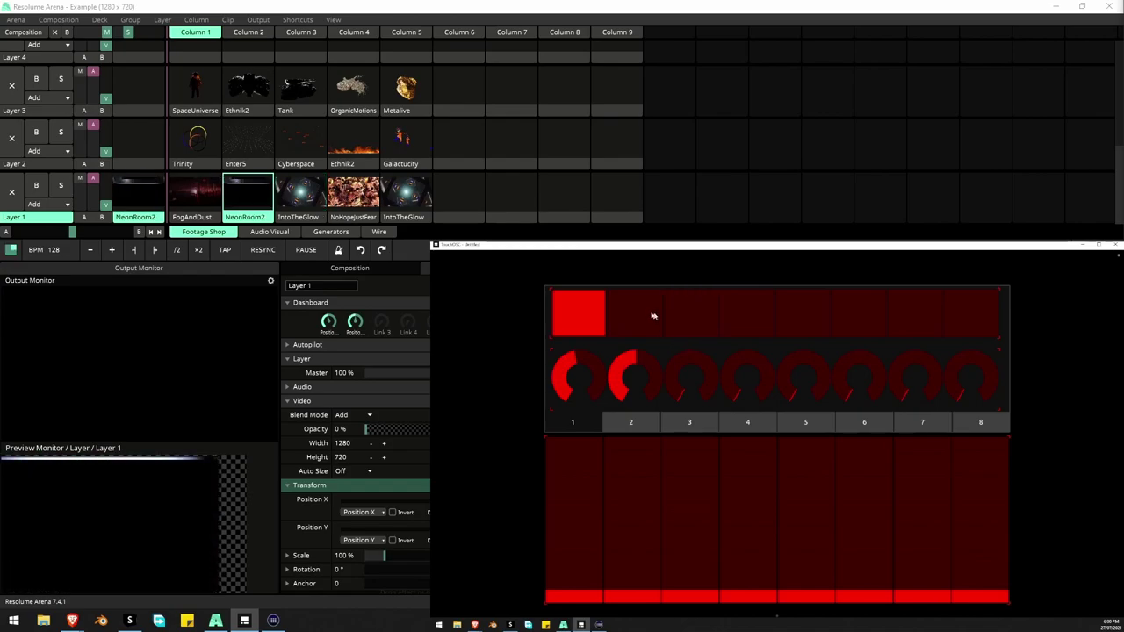
click(674, 317)
click(633, 315)
click(592, 313)
Alternate between layer 1's FogAndDust and NeonRoom2 clips in Resolume Arena to check the feedback on the button grid
click(209, 199)
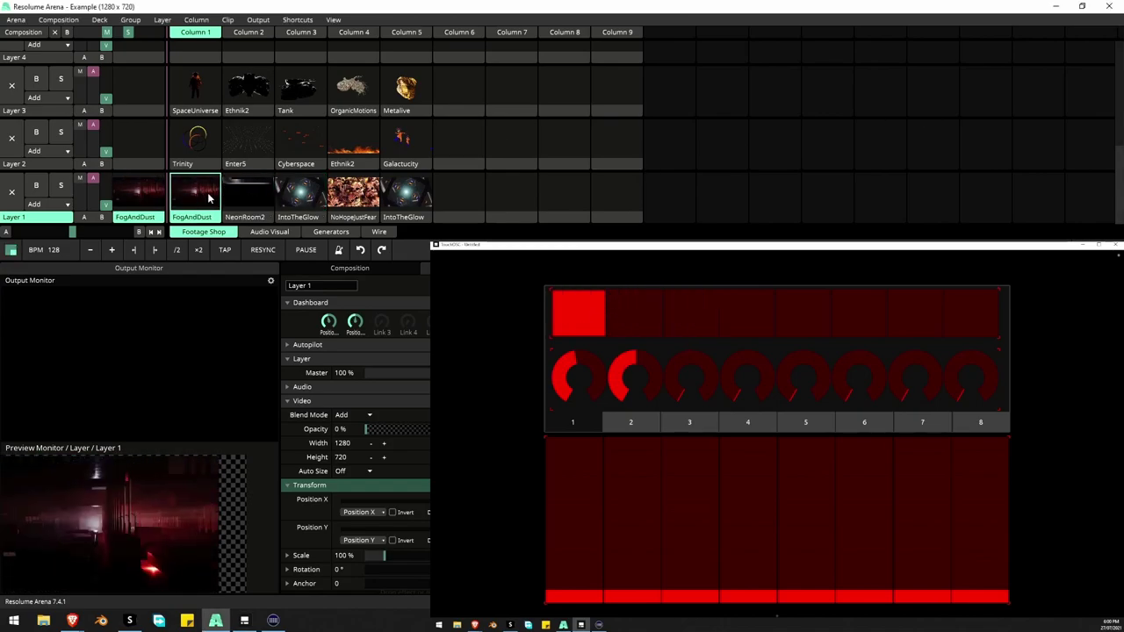
click(242, 194)
click(182, 186)
click(246, 163)
click(208, 201)
click(241, 189)
click(214, 193)
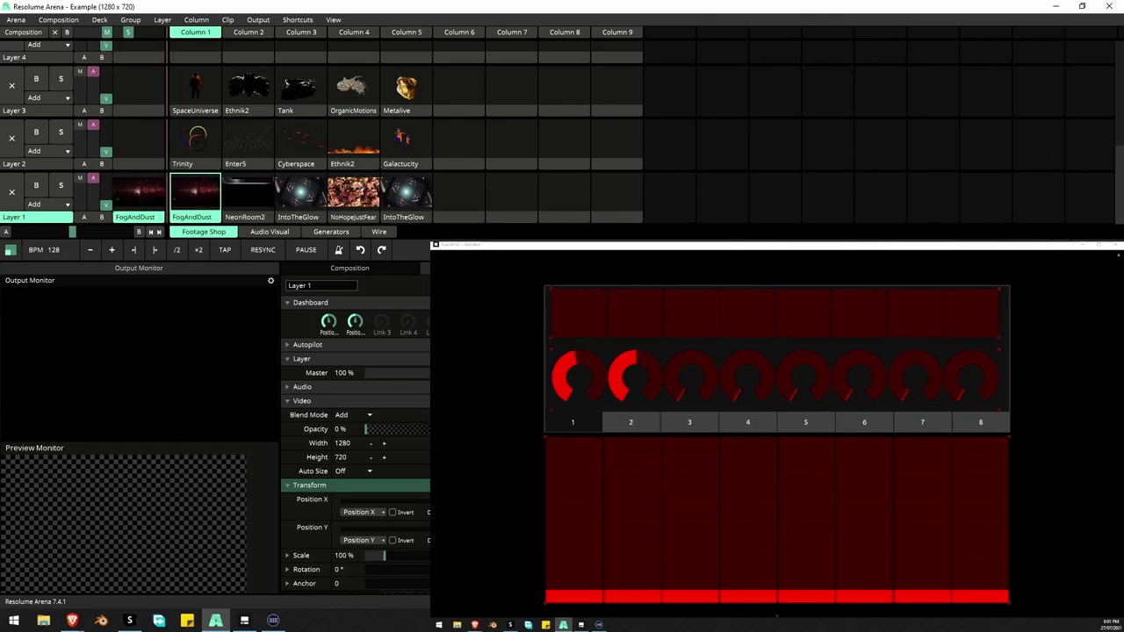
click(578, 313)
click(194, 220)
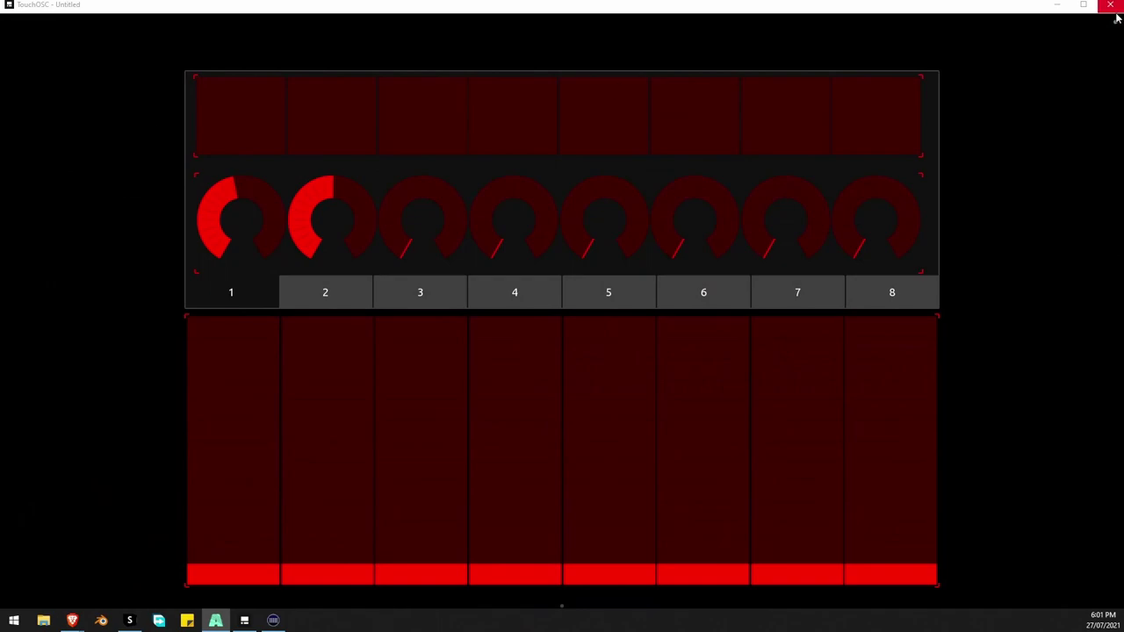
Return to editing page 1 of the pager and reduce the button grid's height to 74
click(1115, 21)
click(333, 216)
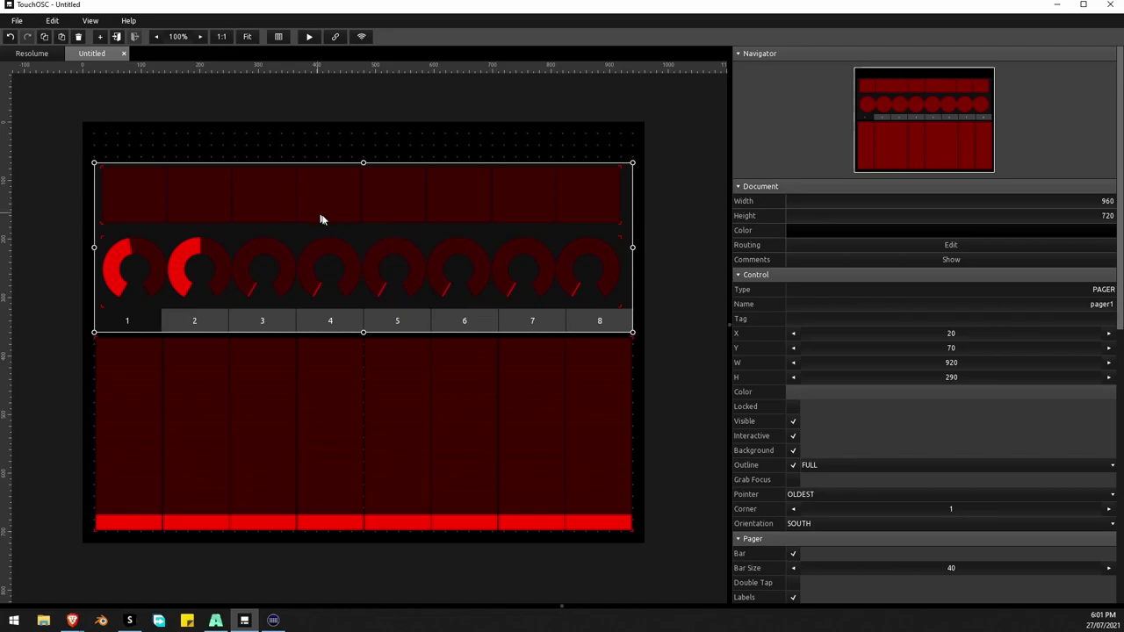
double_click(321, 220)
click(292, 308)
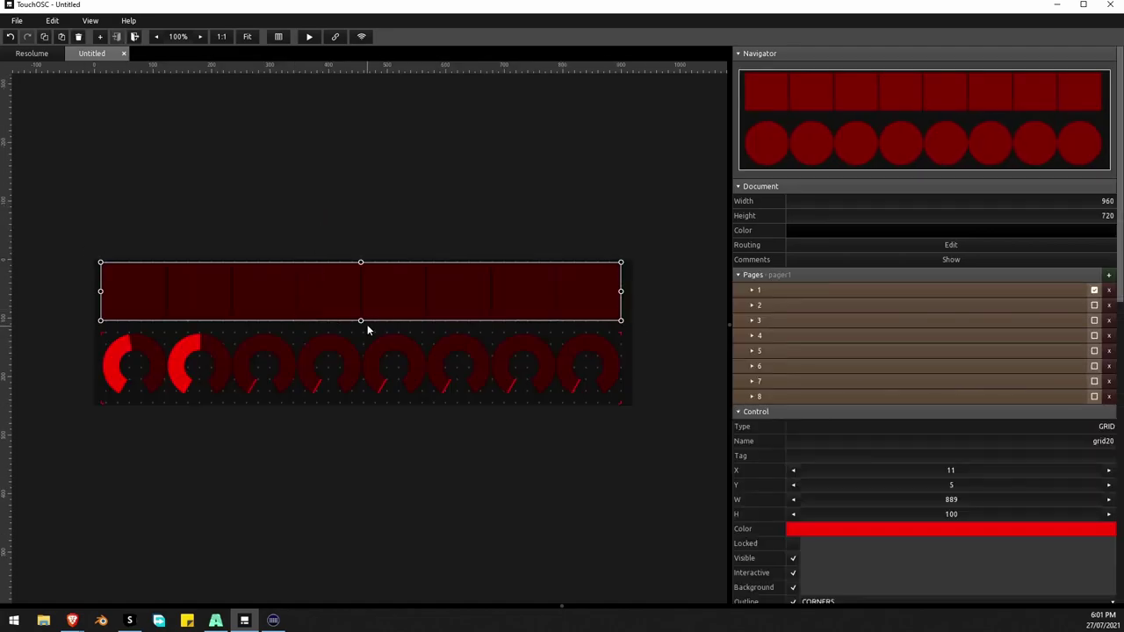
drag(360, 319, 361, 305)
click(331, 457)
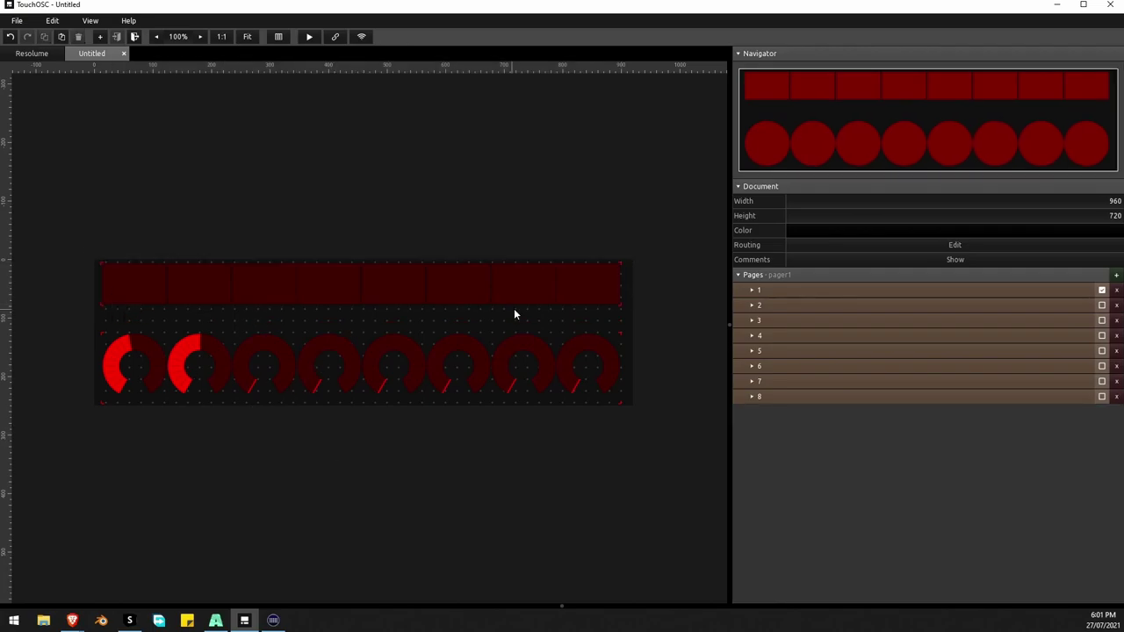
Duplicate the button grid above the original and reduce the original's height to 60
click(344, 302)
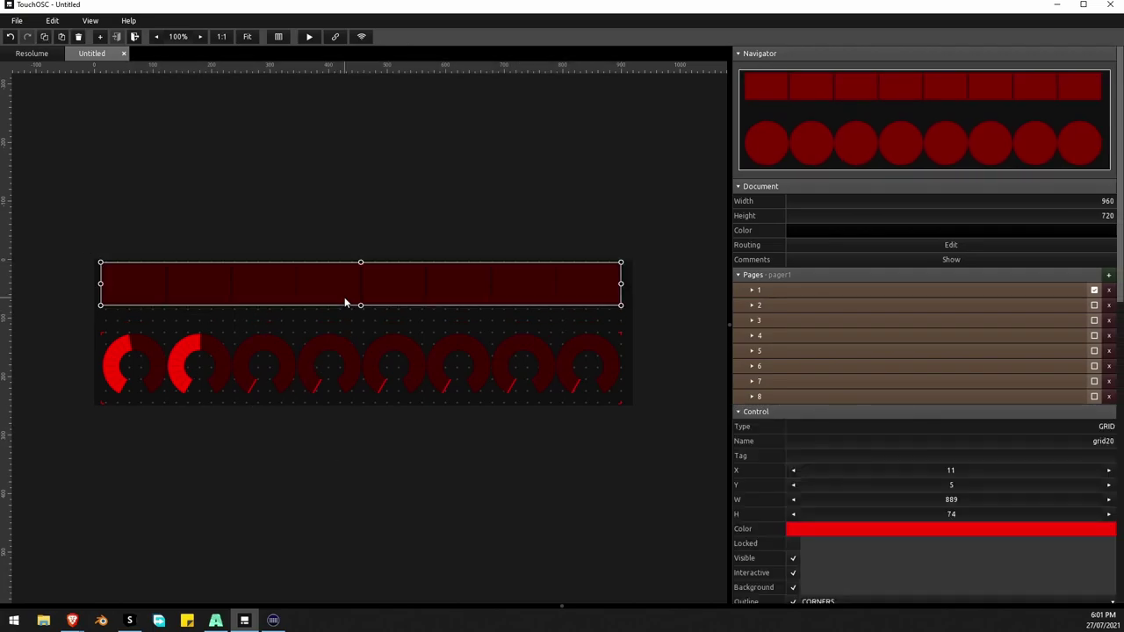
drag(345, 303, 356, 256)
click(342, 280)
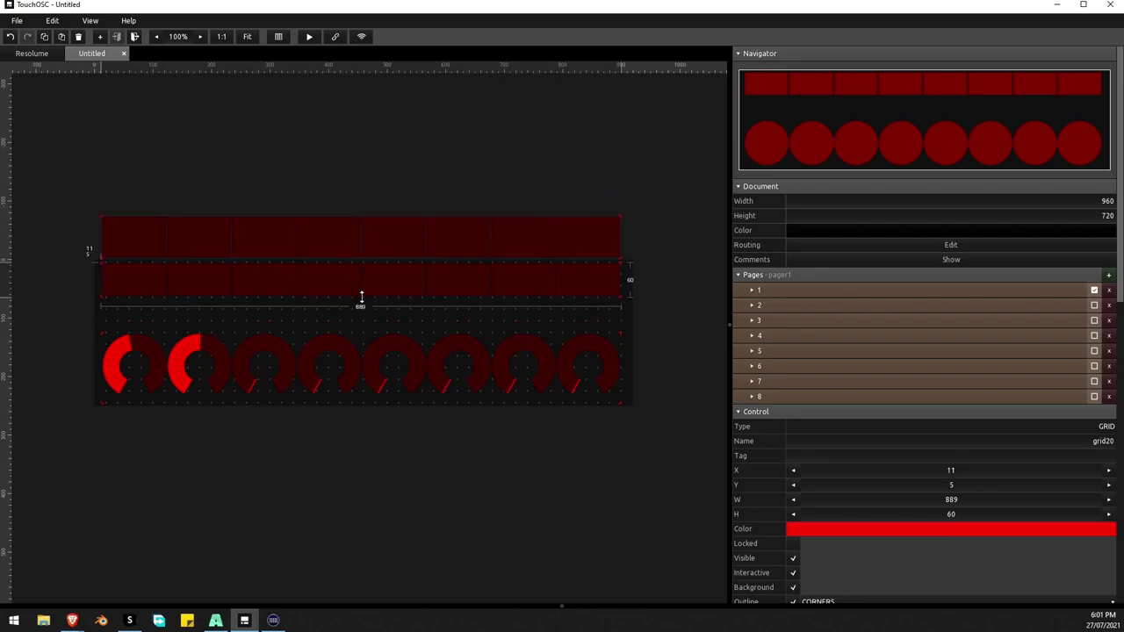
Move the duplicate grid directly below the original at Y 66 and reduce its height to 39
click(361, 216)
drag(361, 215, 361, 318)
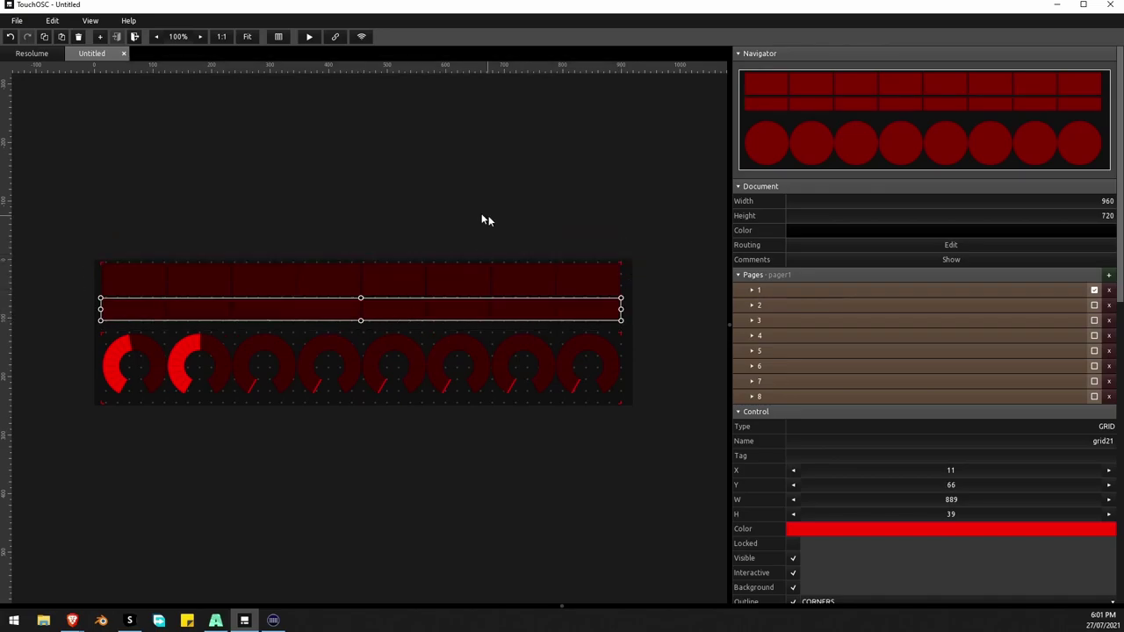
Recolour the lower button grid on page 1 green
click(488, 217)
click(151, 318)
click(919, 531)
drag(815, 425, 823, 425)
click(557, 461)
click(878, 531)
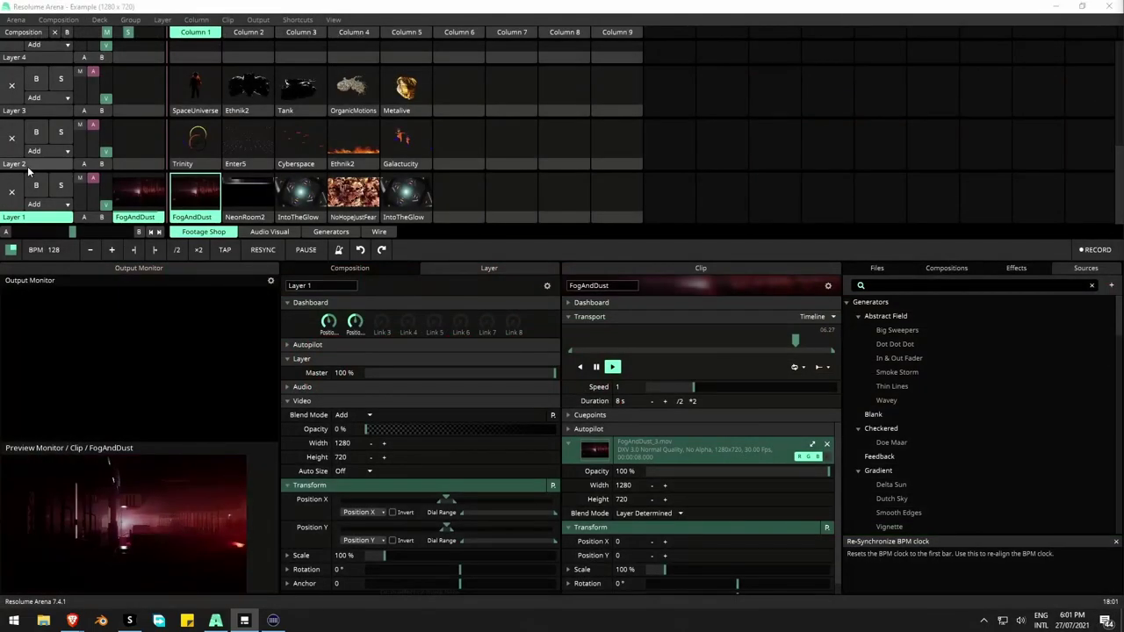
Switch to Resolume Arena and copy the absolute OSC input address for selecting layer 1's NeonRoom2 clip, /composition/layers/1/clips/2/select
click(239, 217)
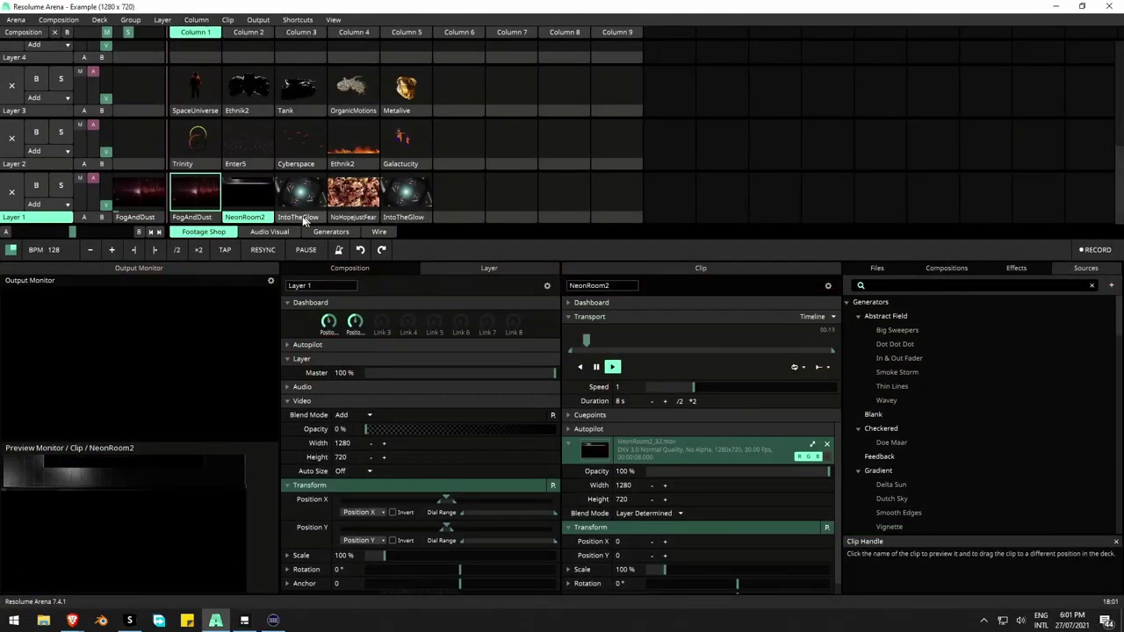
click(297, 19)
click(279, 63)
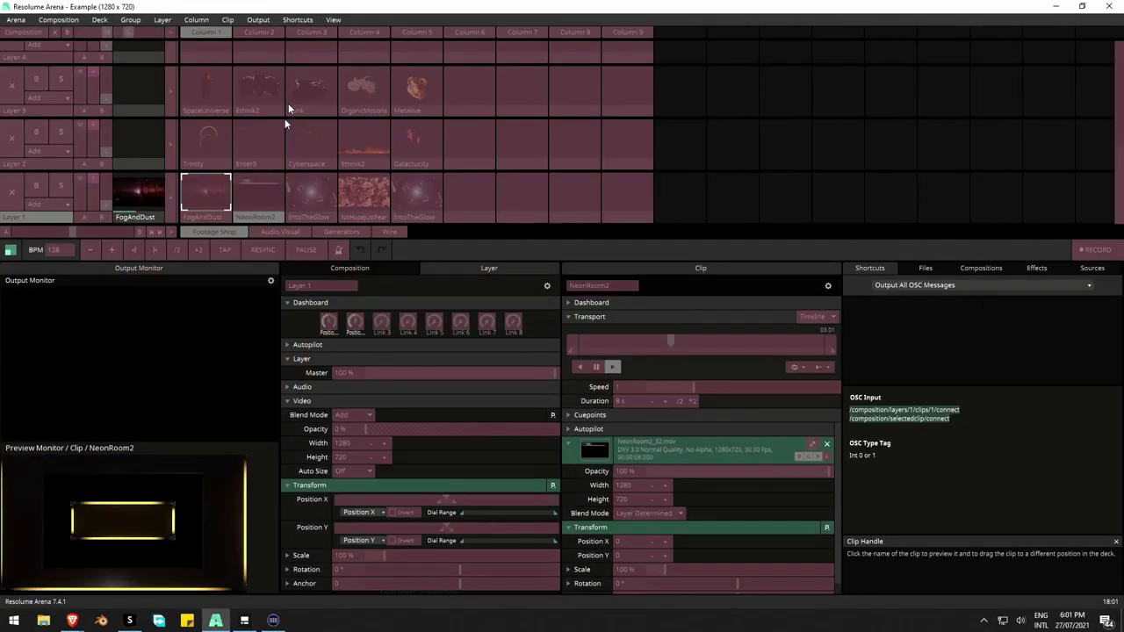
click(262, 215)
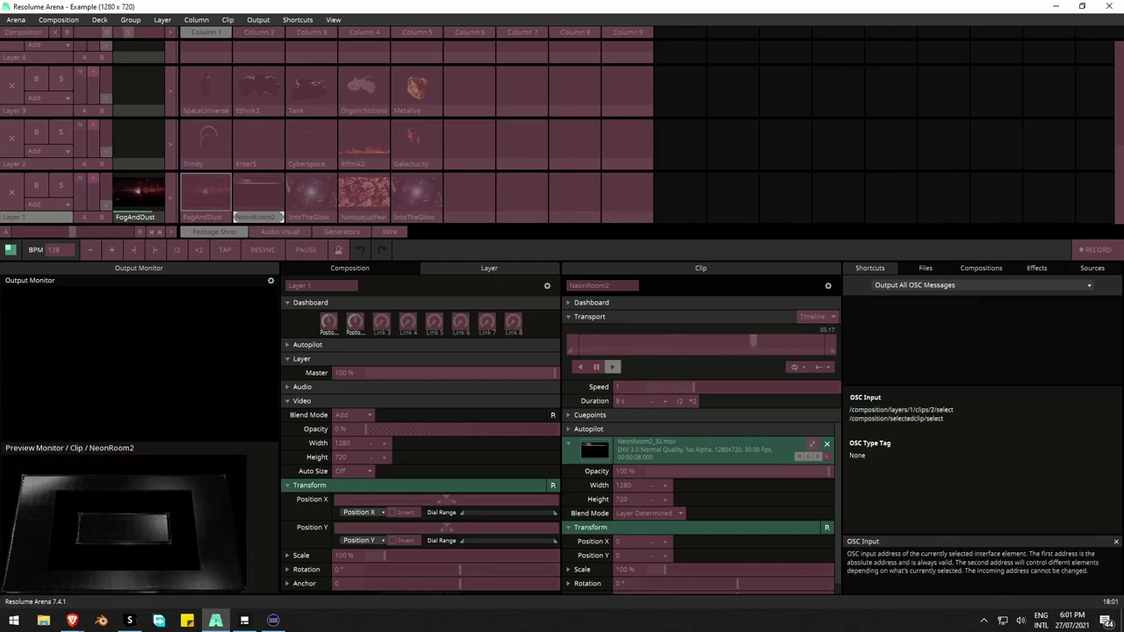
drag(954, 410, 889, 411)
double_click(913, 410)
key(ctrl+c)
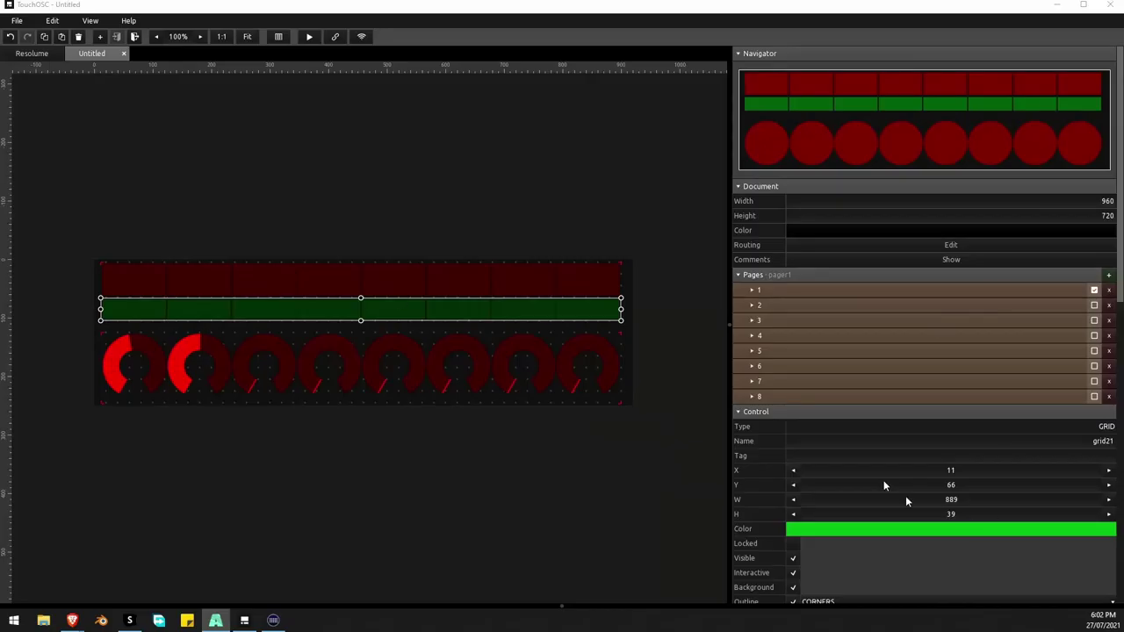
Append the copied address /composition/layers/1/clips/2/select as a constant to the green grid's OSC message address in TouchOSC
scroll(888, 475, down, 10)
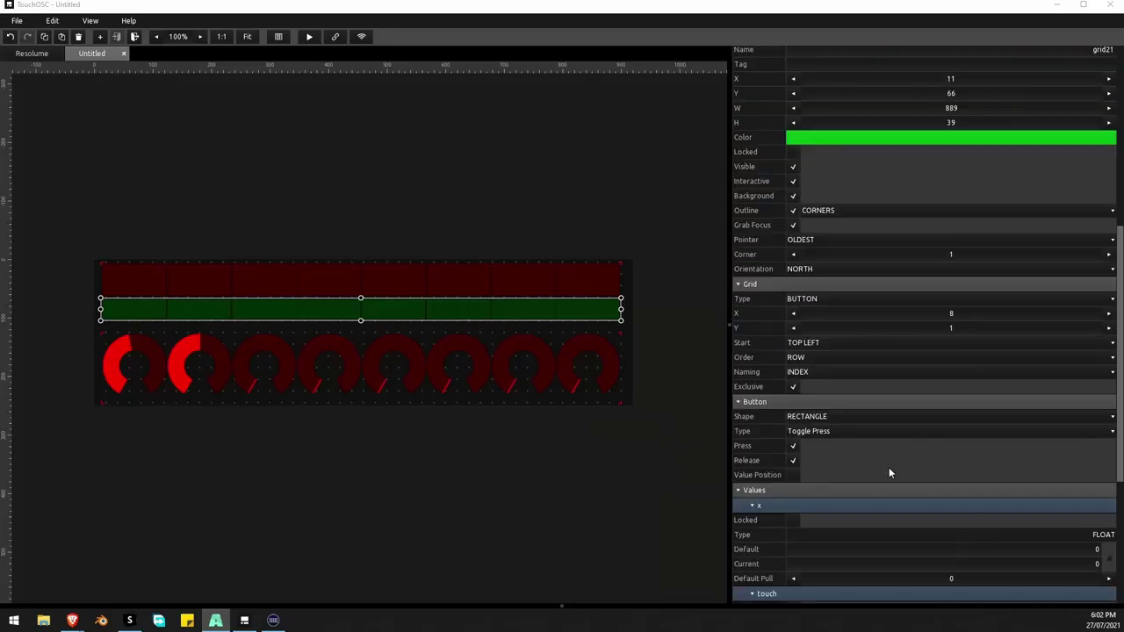
click(1059, 560)
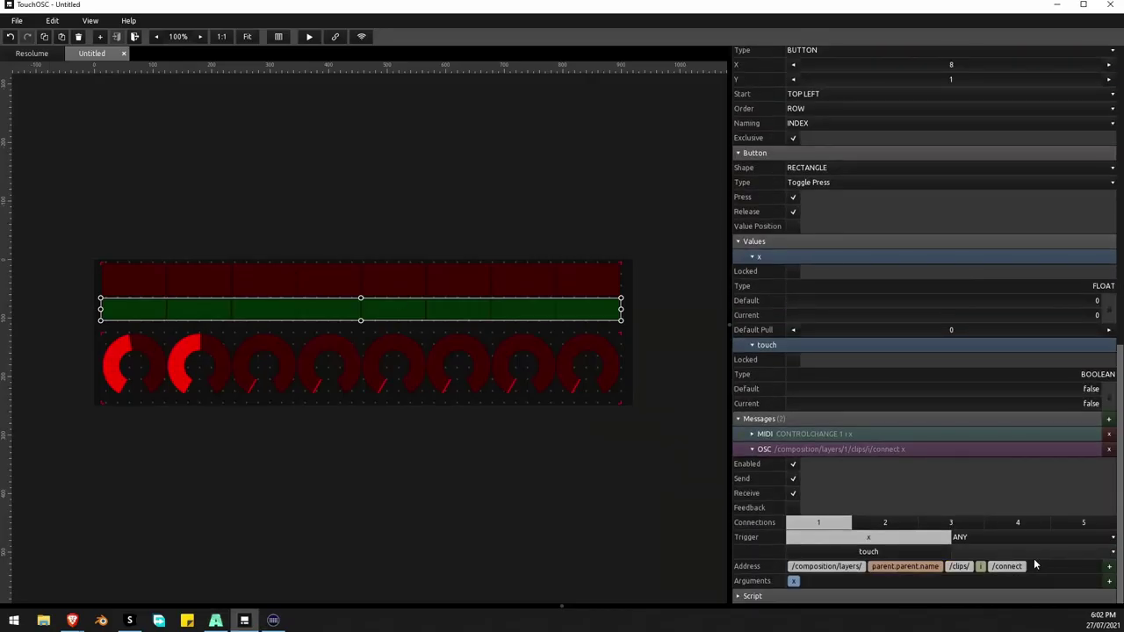
click(1111, 568)
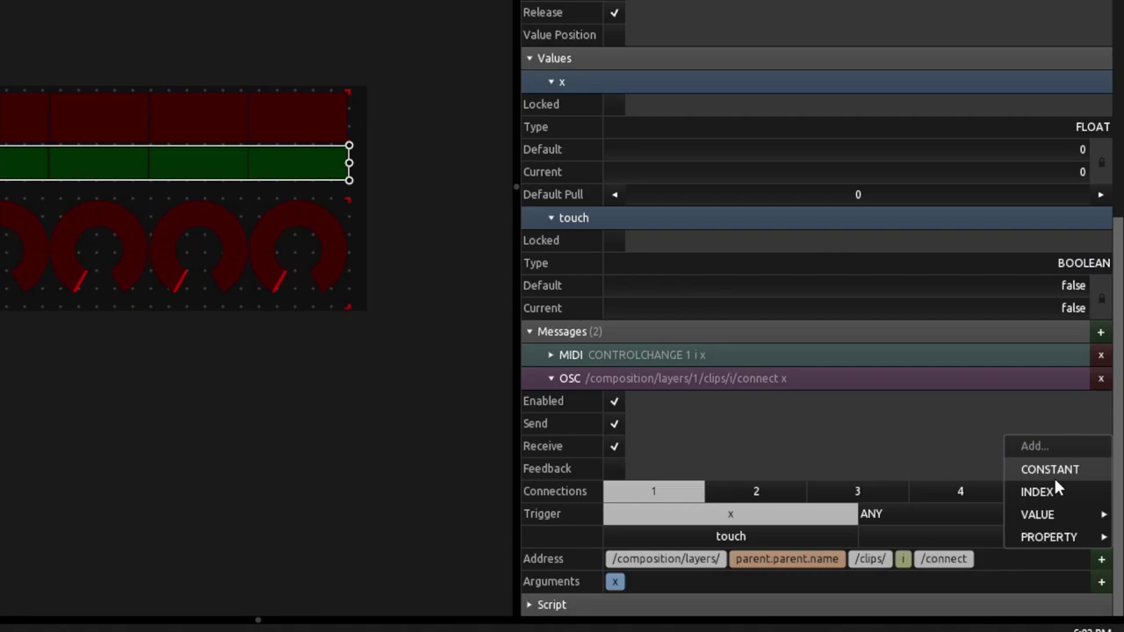
click(1054, 476)
click(1003, 562)
click(1085, 582)
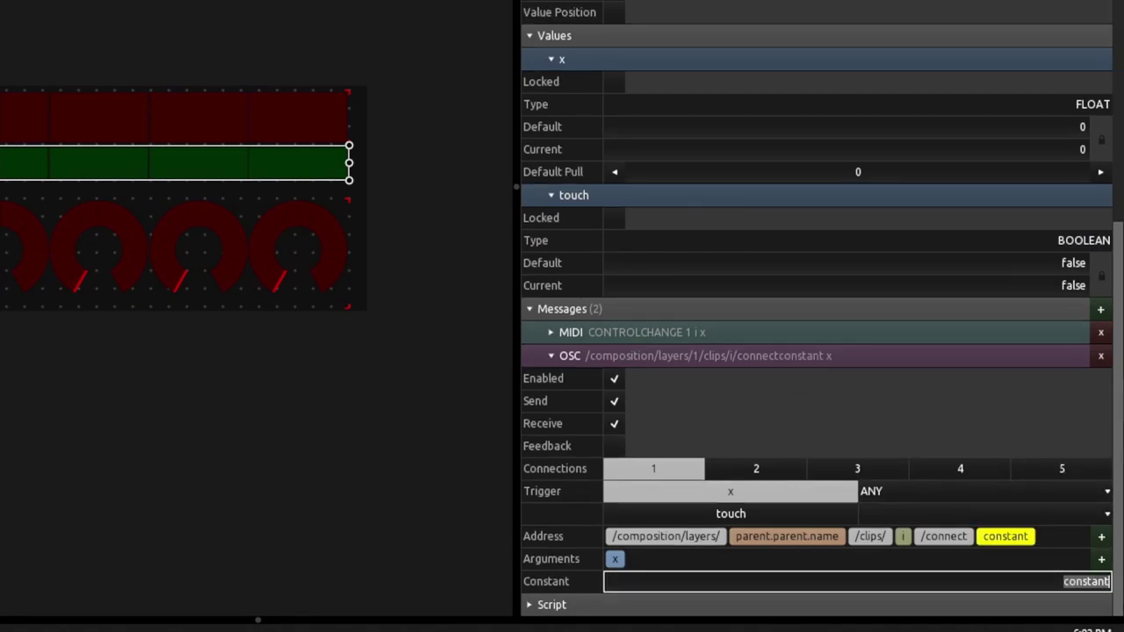
key(ctrl+v)
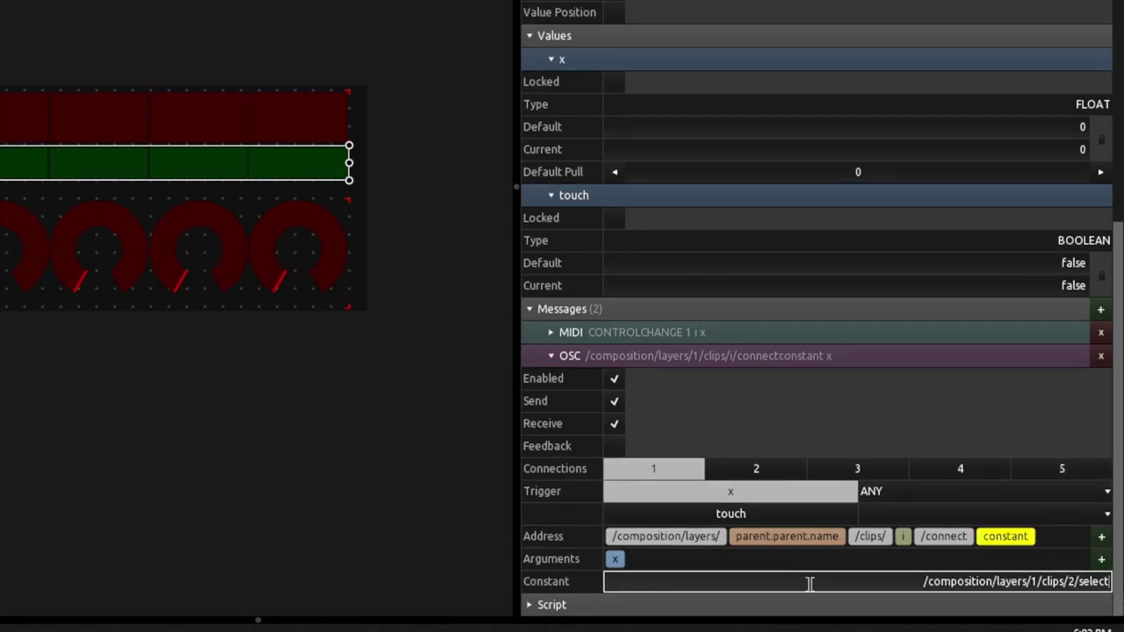
key(Return)
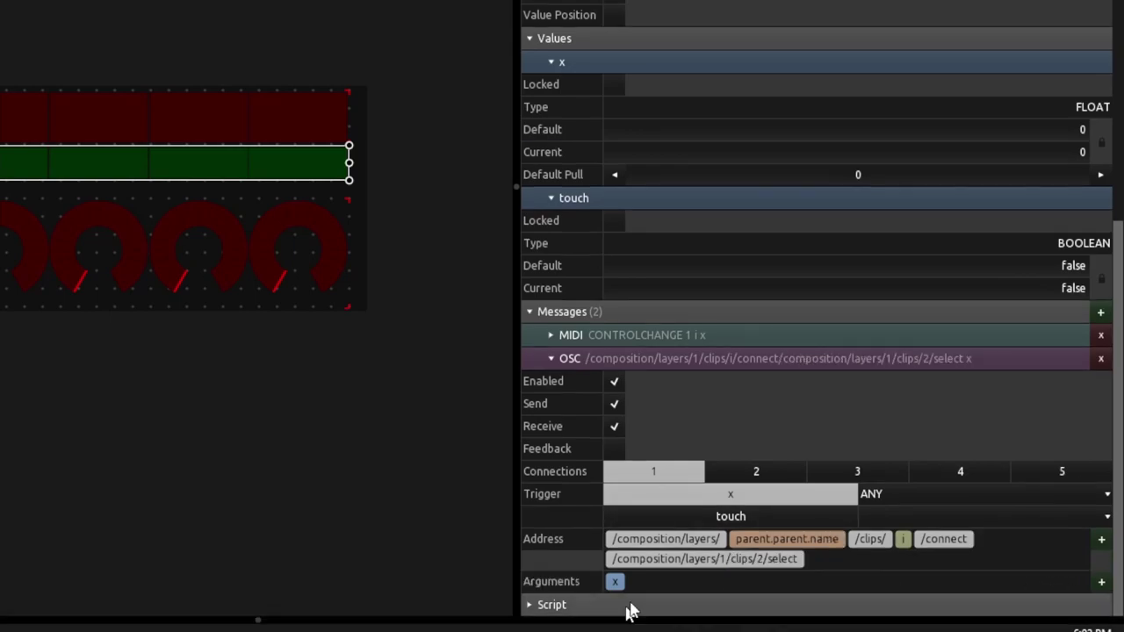
Trim the appended address constant to /select
click(712, 562)
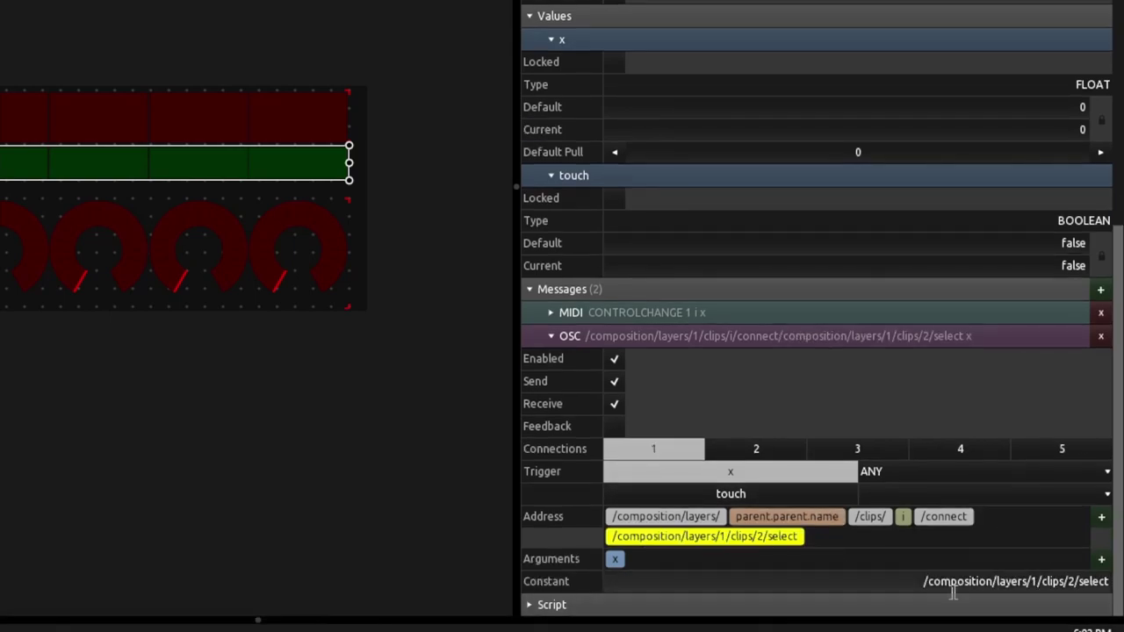
drag(924, 587, 1033, 583)
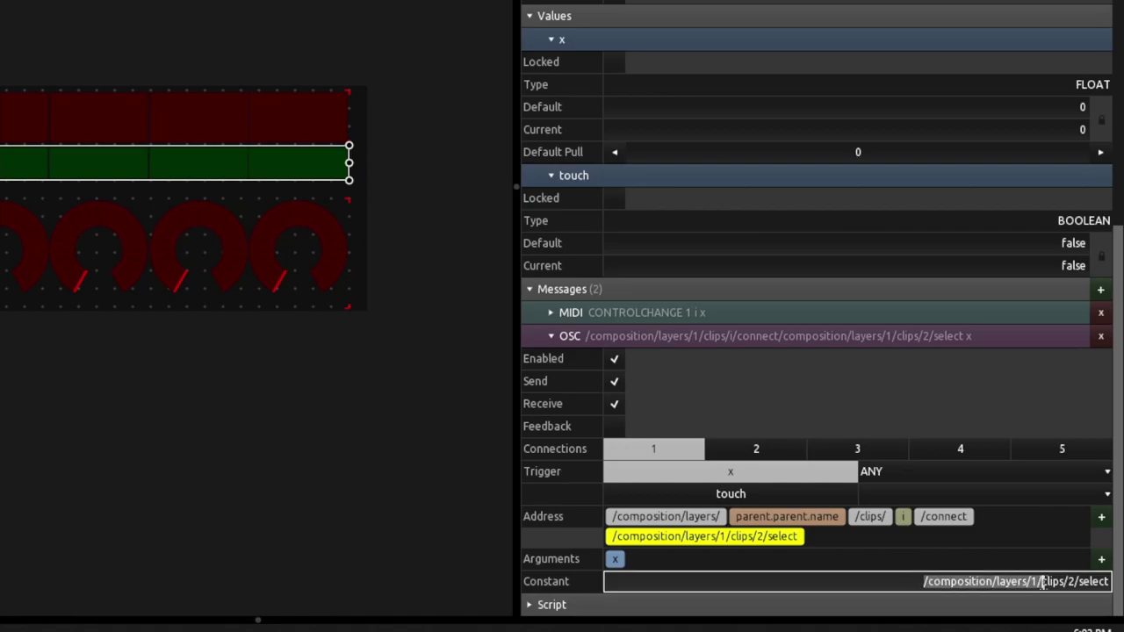
drag(1051, 581, 1078, 582)
key(BackSpace)
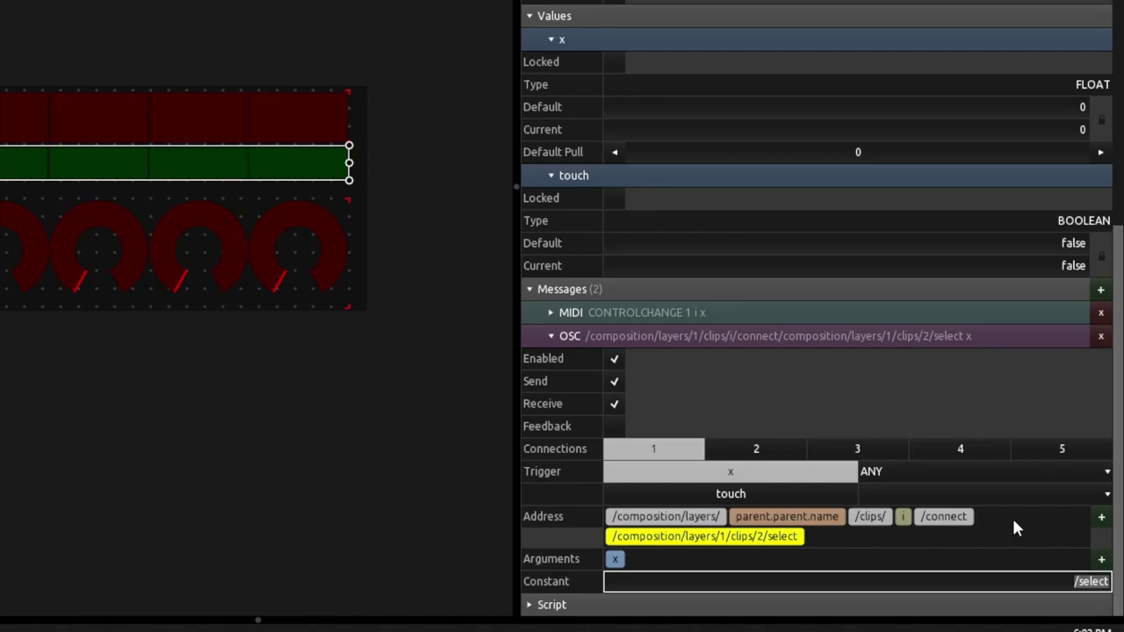
key(Return)
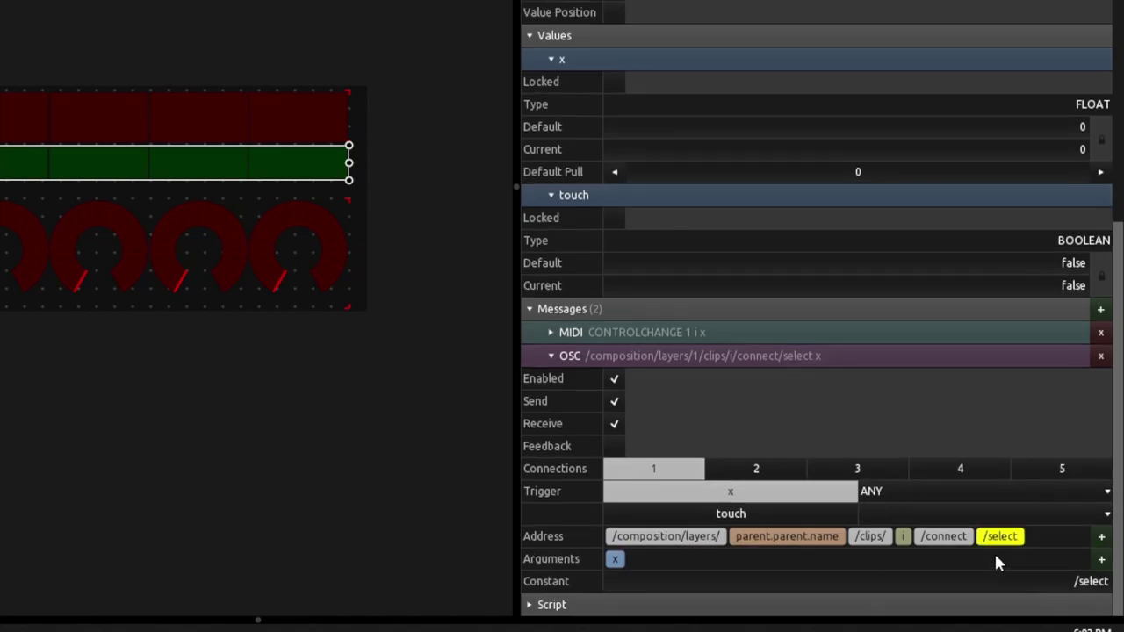
Remove the appended constant and change the /connect part of the green grid's OSC address to /select
key(Delete)
click(950, 554)
click(1039, 580)
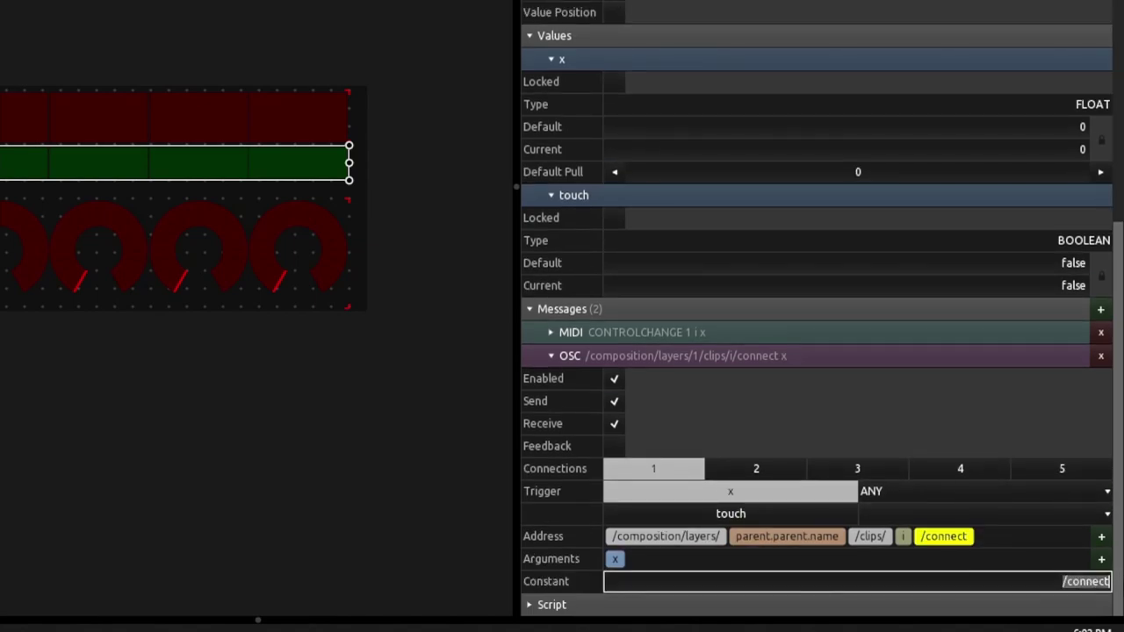
text(/select)
key(Return)
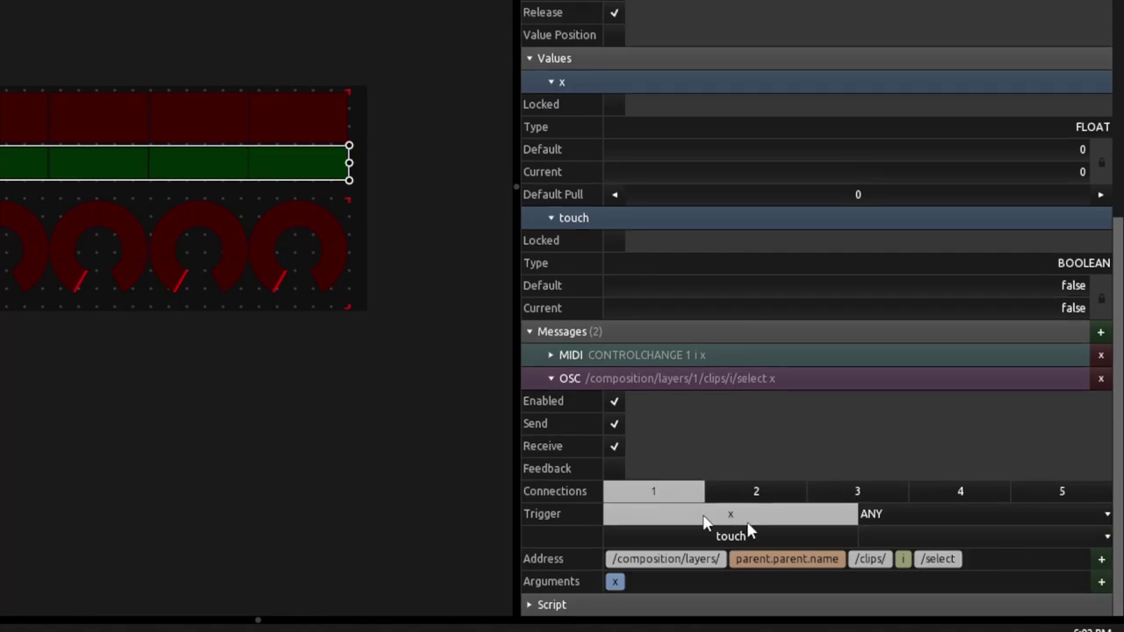
Run the layout and test page 1 by triggering layer 1's clips on the red grid and selecting clips on the green grid
key(Escape)
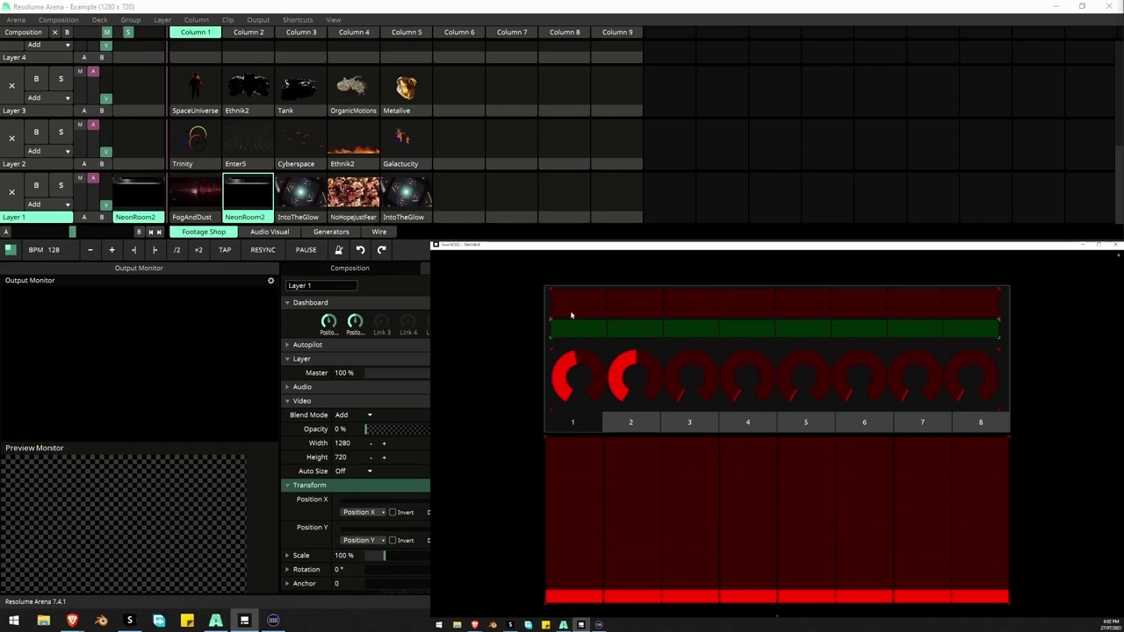
click(588, 312)
click(641, 312)
drag(574, 329, 923, 336)
key(ctrl+e)
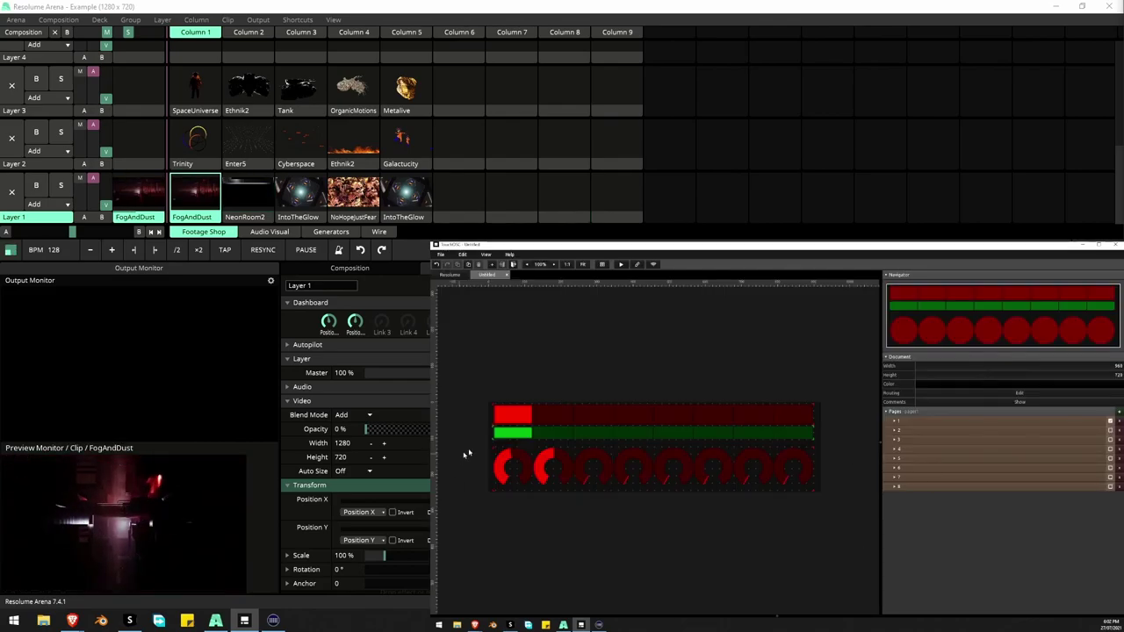
Copy the red and green button grids from page 1 and paste them onto page 2
click(557, 431)
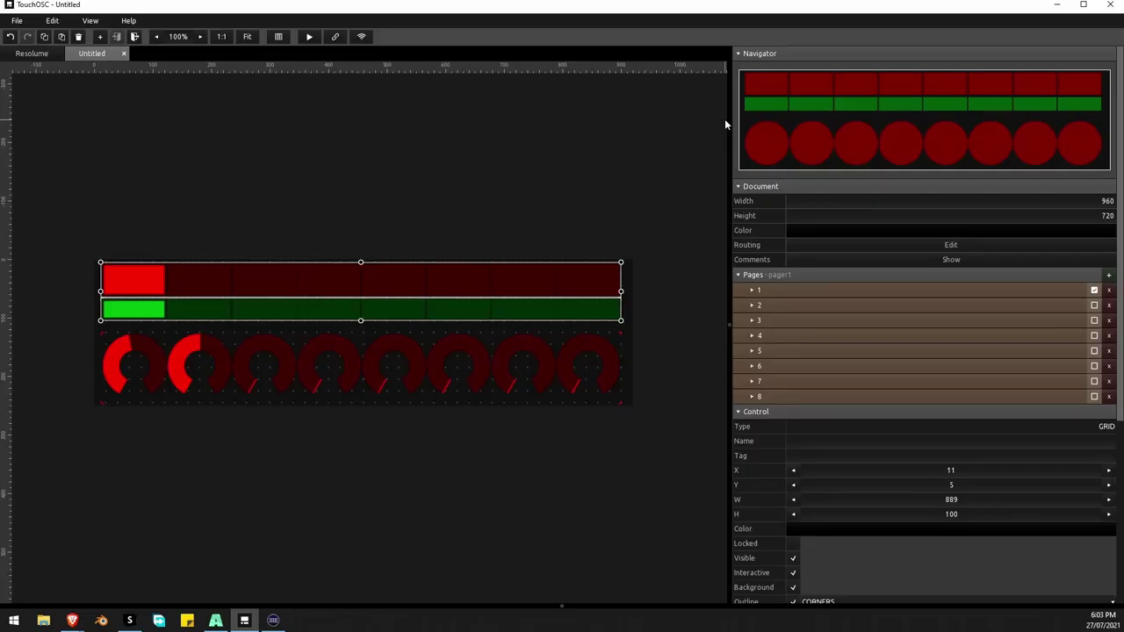
click(542, 378)
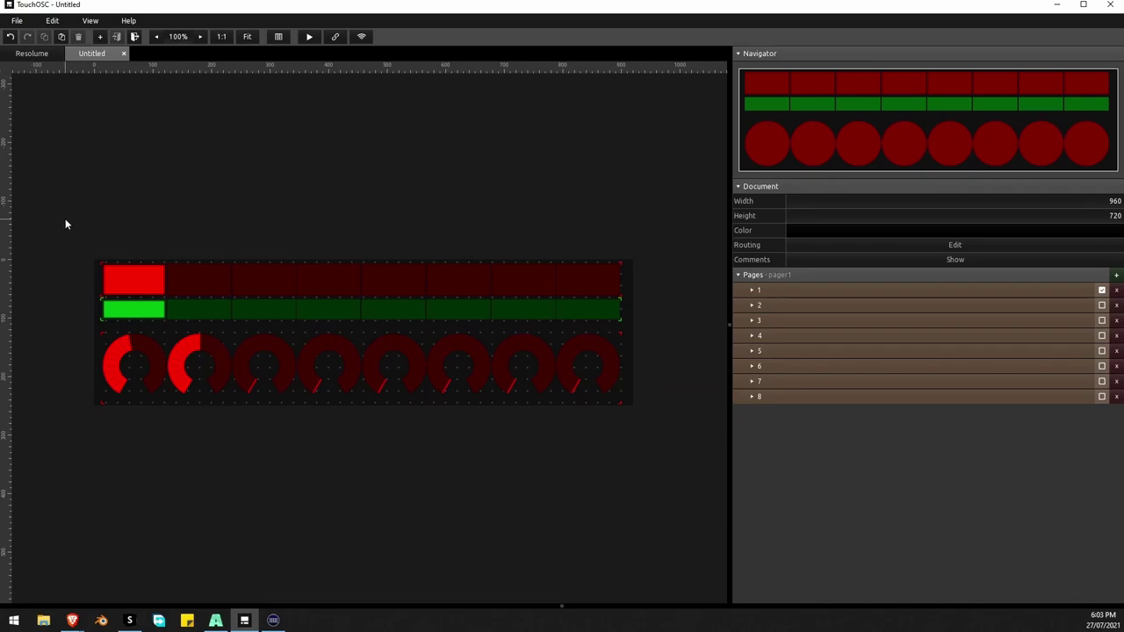
drag(65, 224, 668, 322)
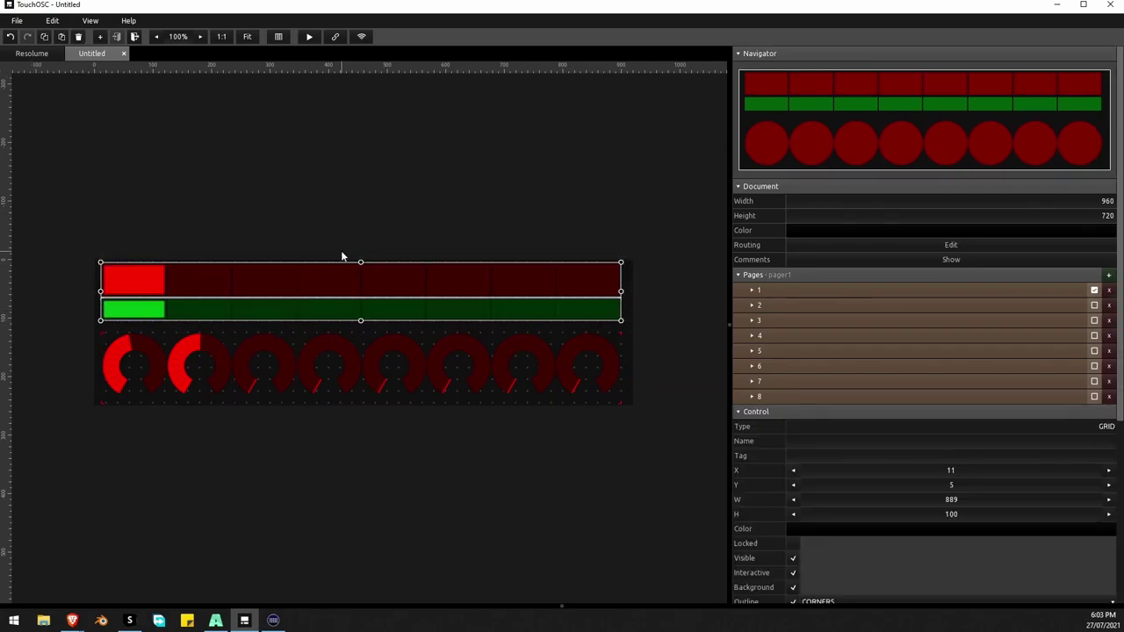
click(1096, 306)
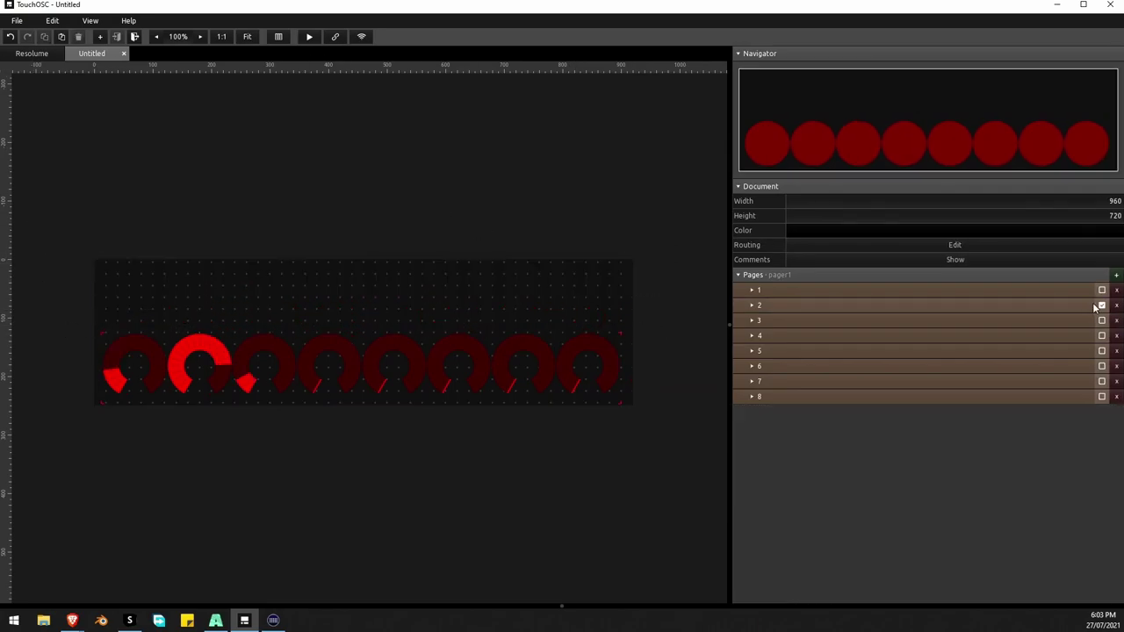
key(ctrl+v)
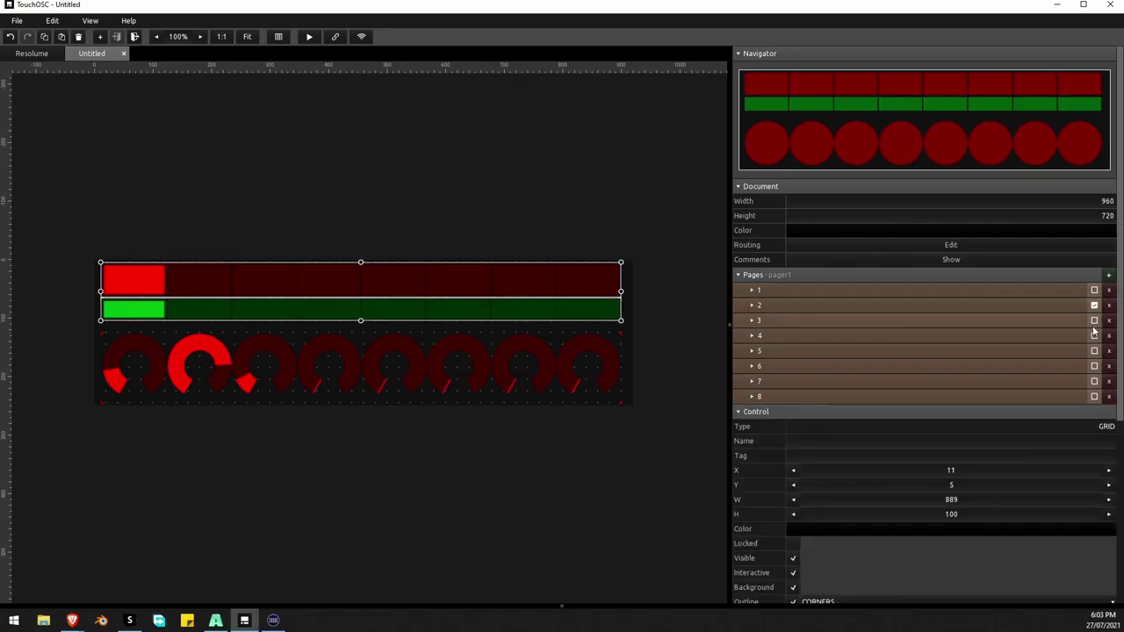
Paste the copied red and green button grids onto pages 3 through 8 of the pager
click(1095, 322)
key(ctrl+z)
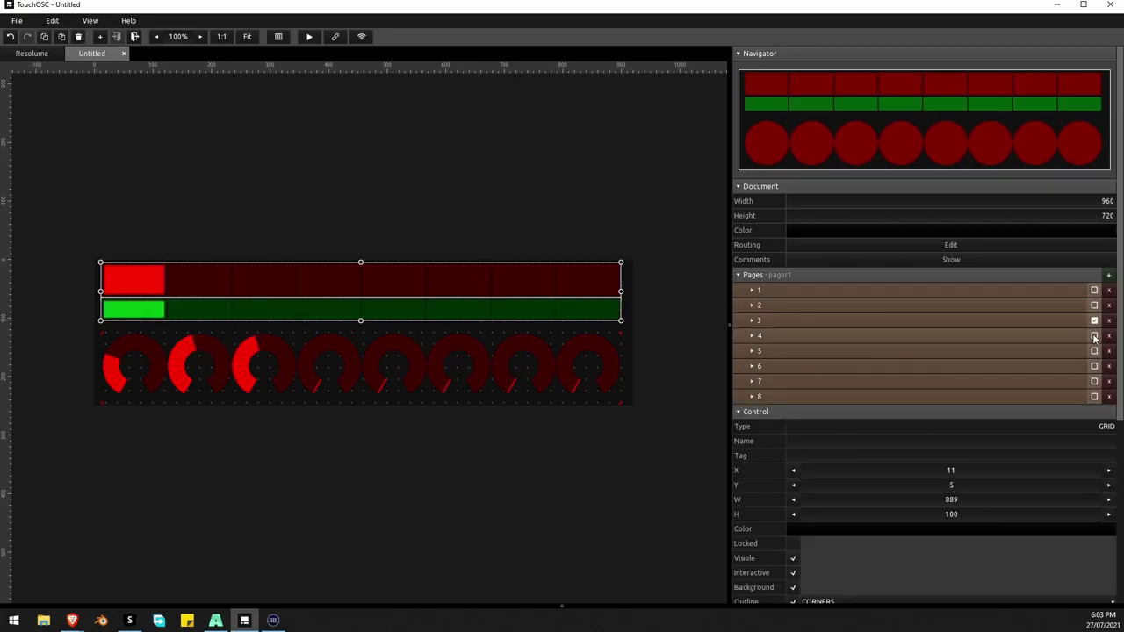
click(1095, 335)
key(ctrl+z)
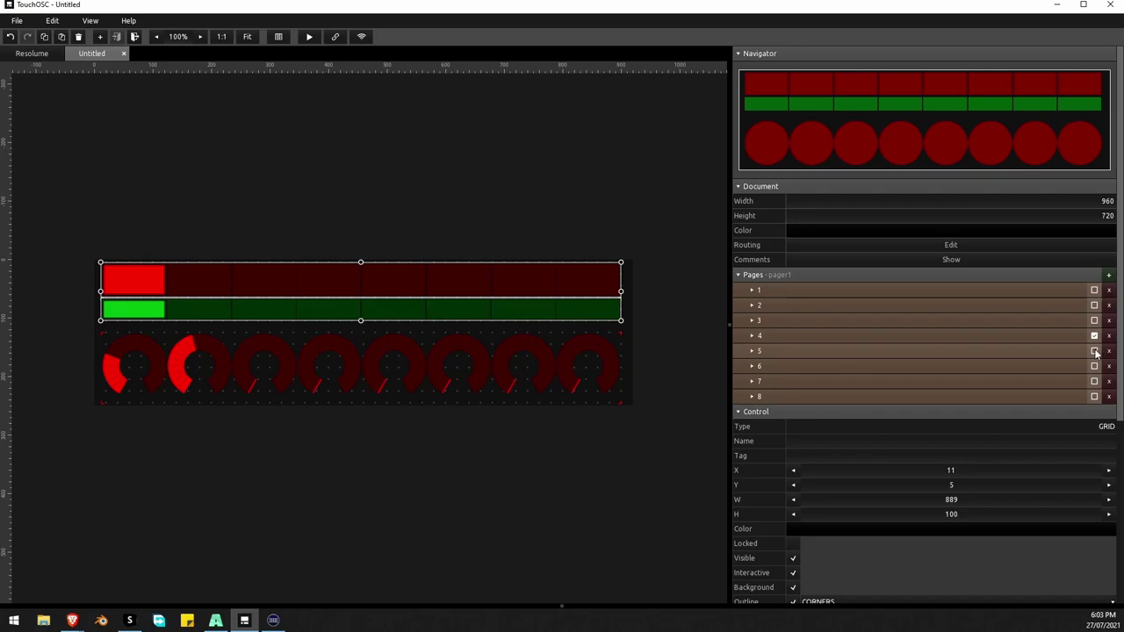
click(1095, 351)
key(ctrl+z)
click(1094, 366)
key(ctrl+z)
click(1094, 381)
key(ctrl+z)
click(1094, 396)
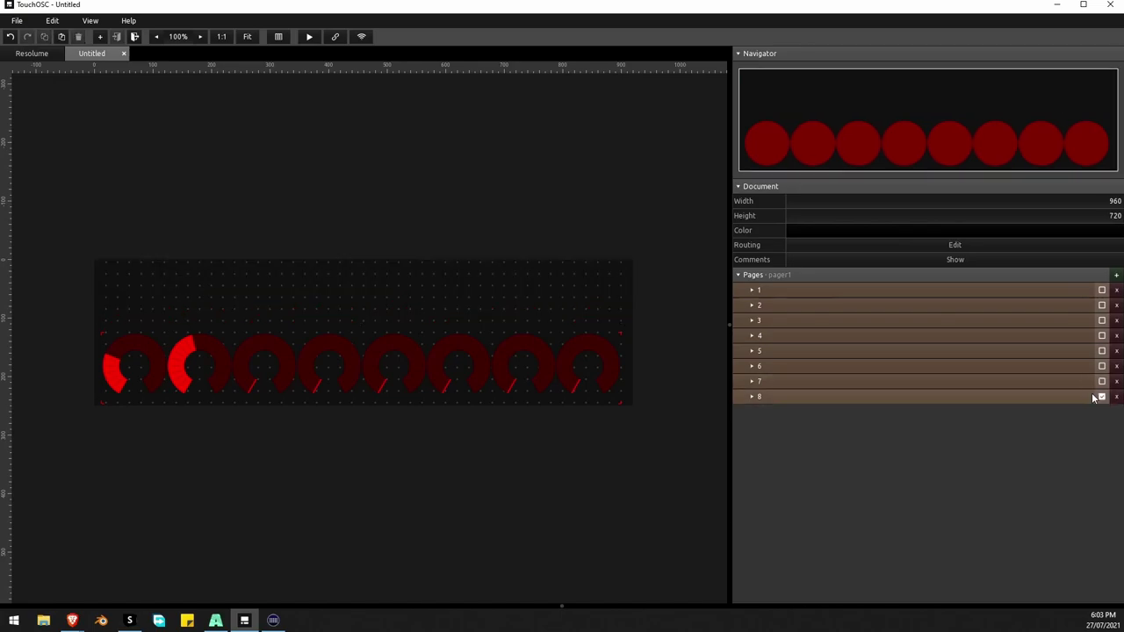
key(ctrl+v)
scroll(809, 319, down, 1)
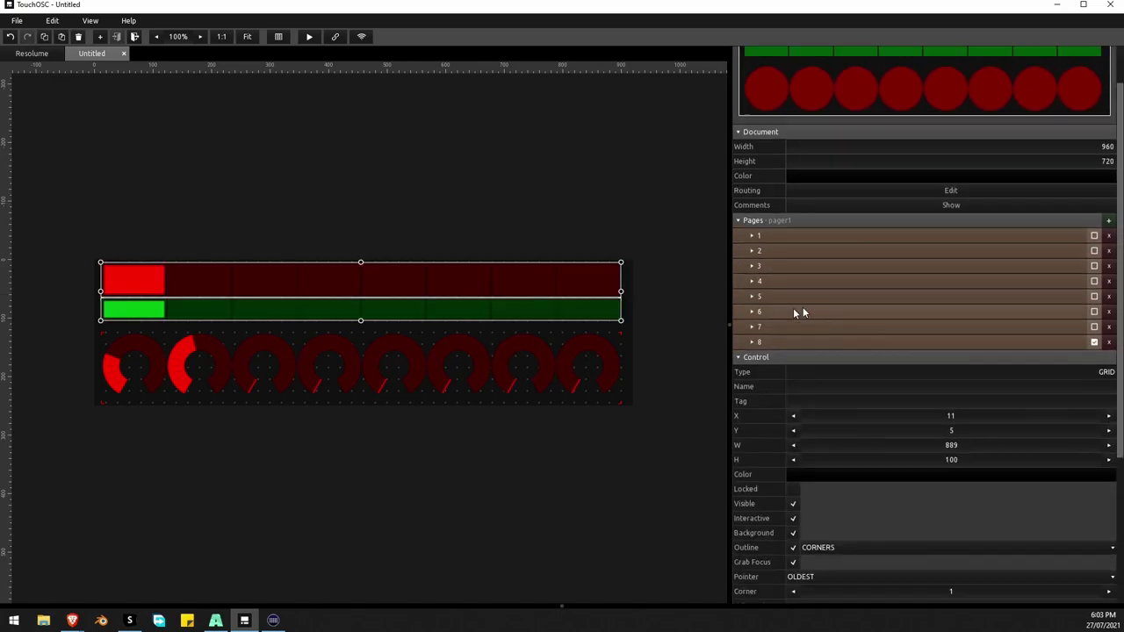
click(598, 234)
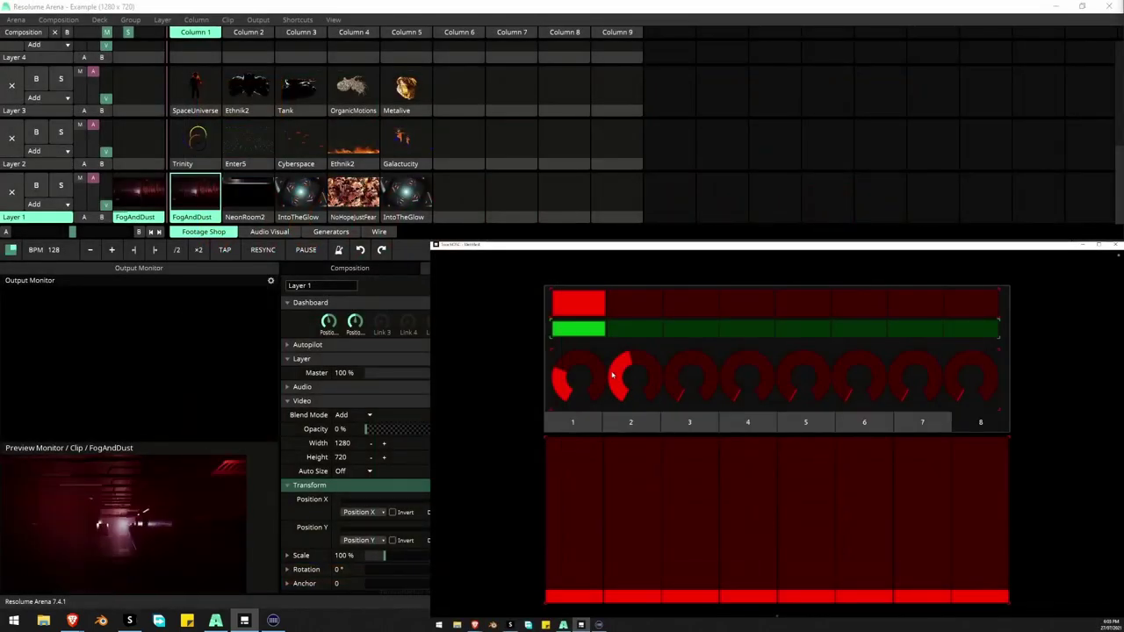
Test page 8 in the running layout by triggering several of its red clip buttons, ending on the first
click(631, 315)
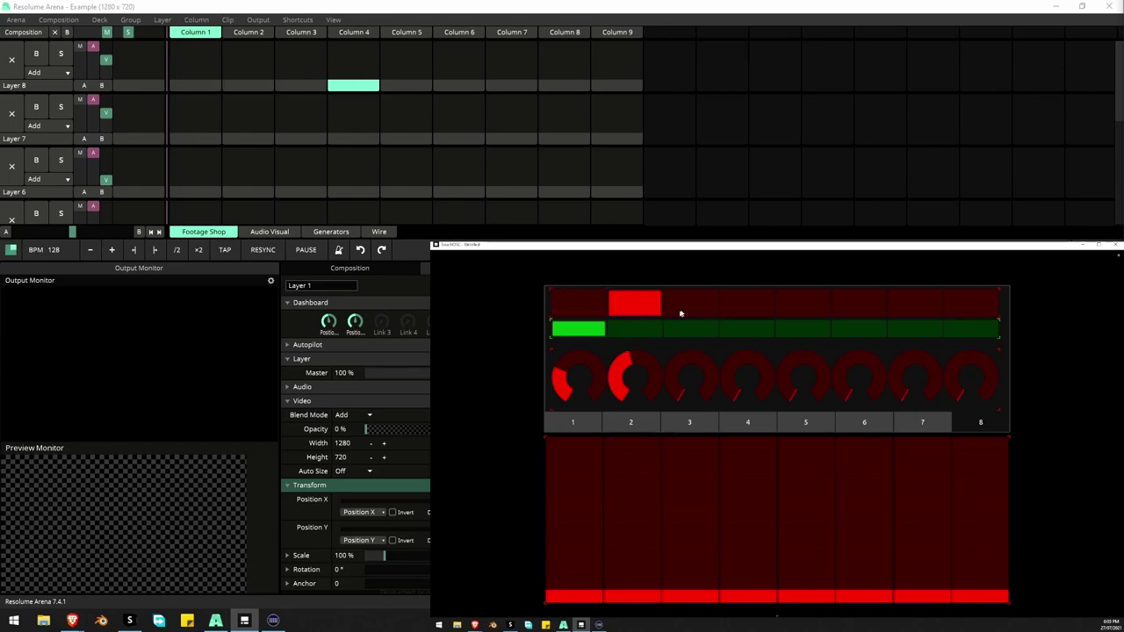
click(688, 315)
click(744, 316)
click(654, 309)
click(559, 301)
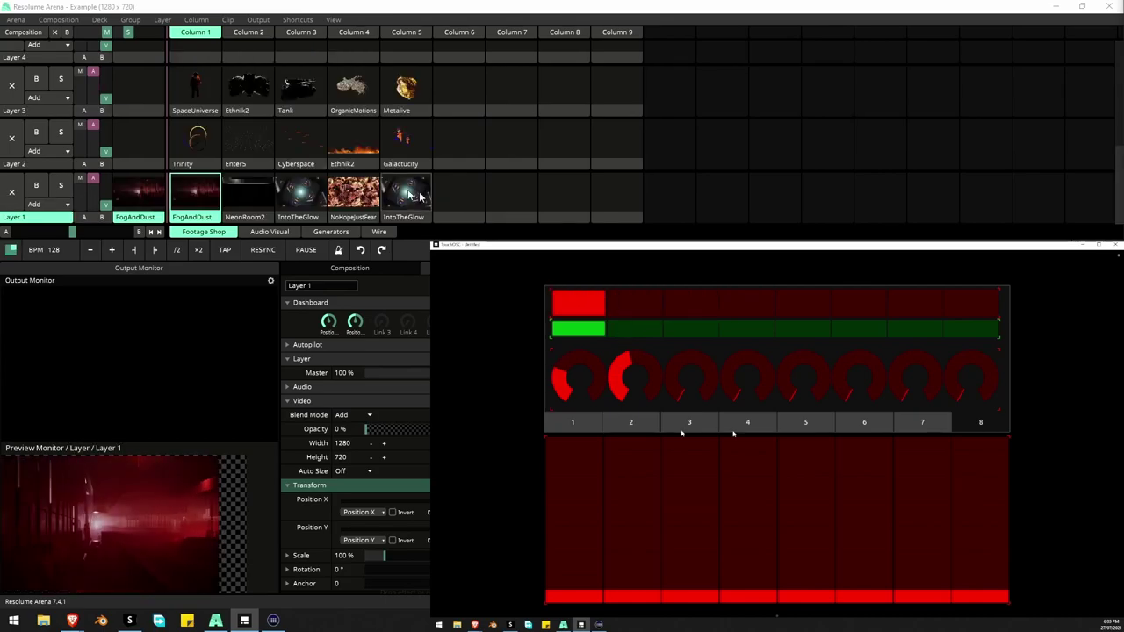
Test page 1 by triggering layer 1's clips up to NoHopeJustFear and moving layer 1's opacity fader up and back down
click(572, 423)
drag(591, 304, 738, 311)
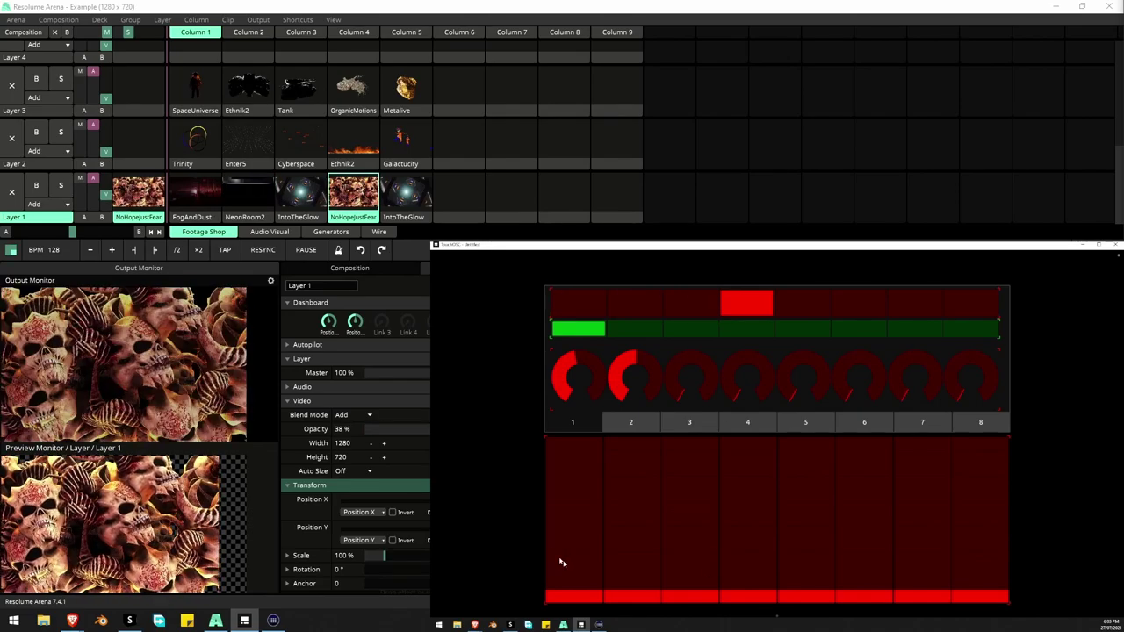
drag(562, 571, 594, 598)
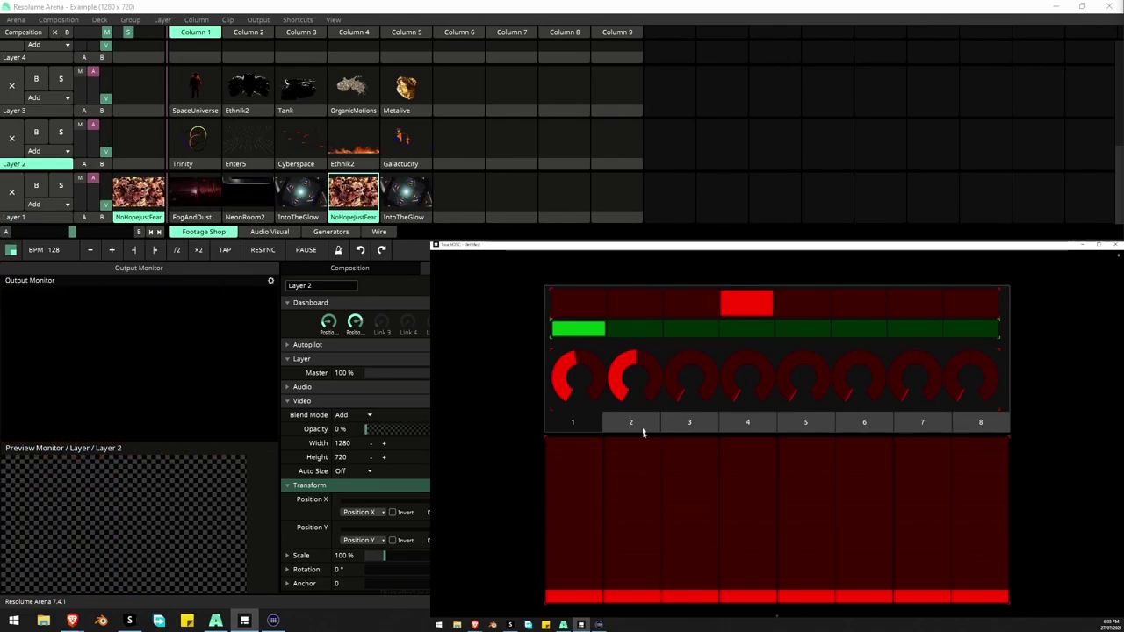
Test page 2 by triggering layer 2's Enter5 clip, raising its opacity fader and sweeping the dashboard knobs, and compare with page 1
click(641, 429)
mouse_move(624, 304)
mouse_down()
mouse_move(693, 298)
mouse_move(641, 304)
mouse_up()
drag(625, 514, 625, 490)
drag(647, 376, 934, 387)
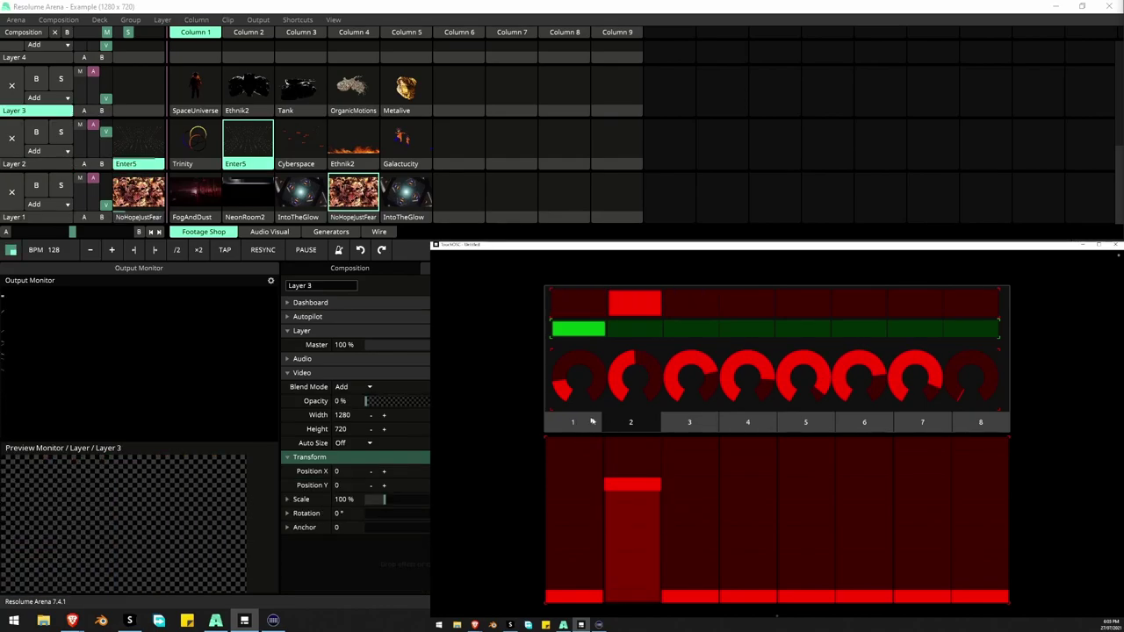
drag(592, 423, 627, 425)
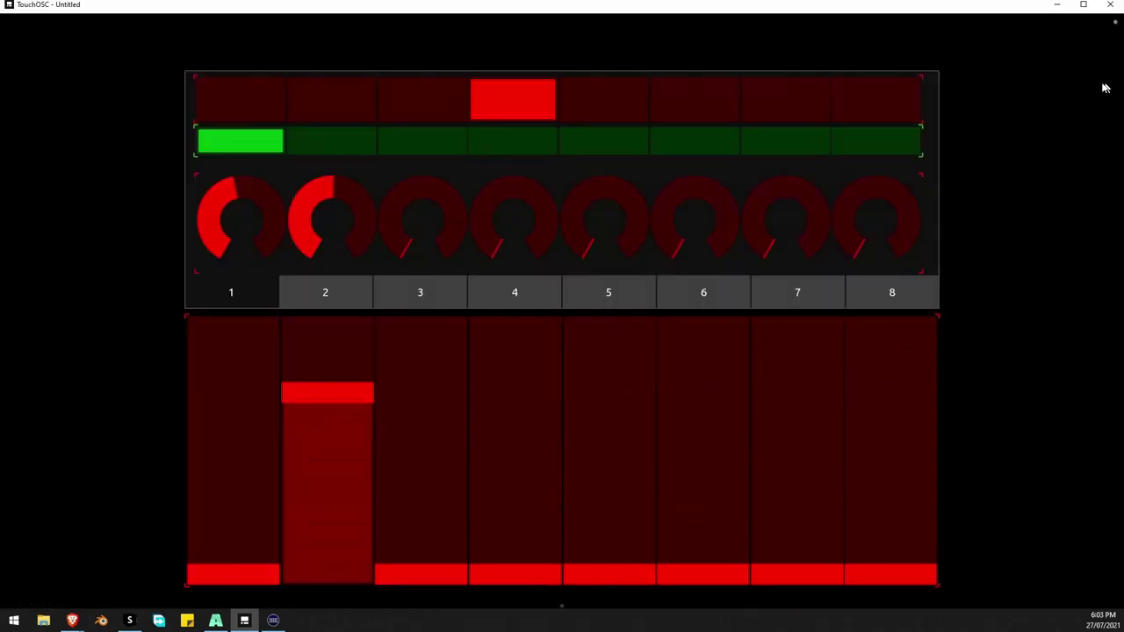
Return from the running layout to the editor and enable the server in the Editor Network settings
click(1116, 21)
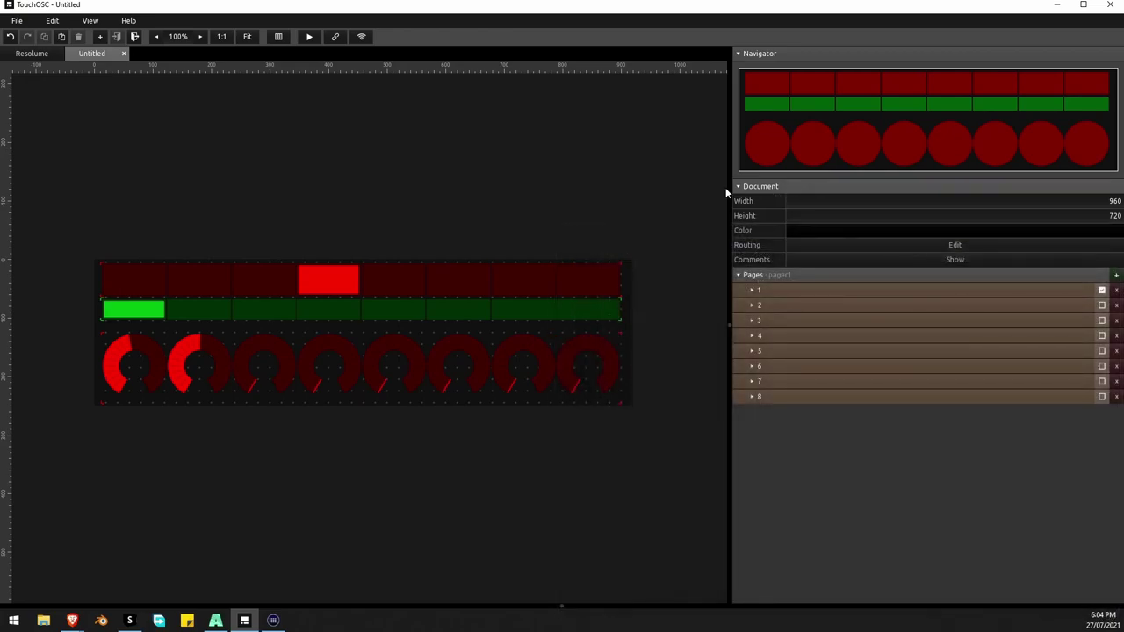
click(361, 37)
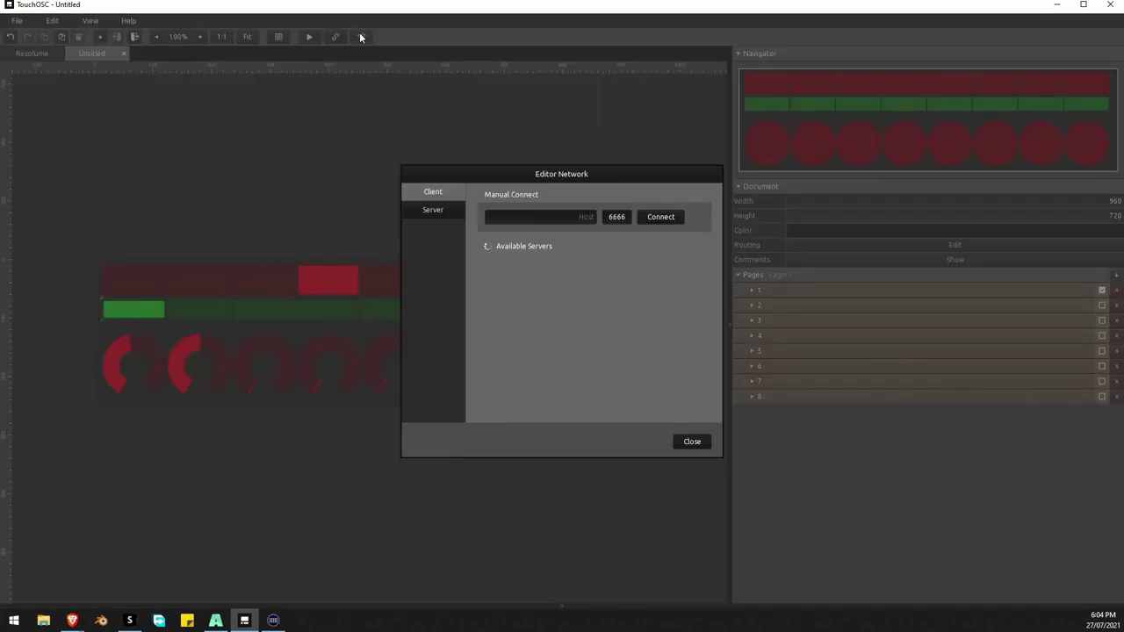
click(437, 210)
click(563, 201)
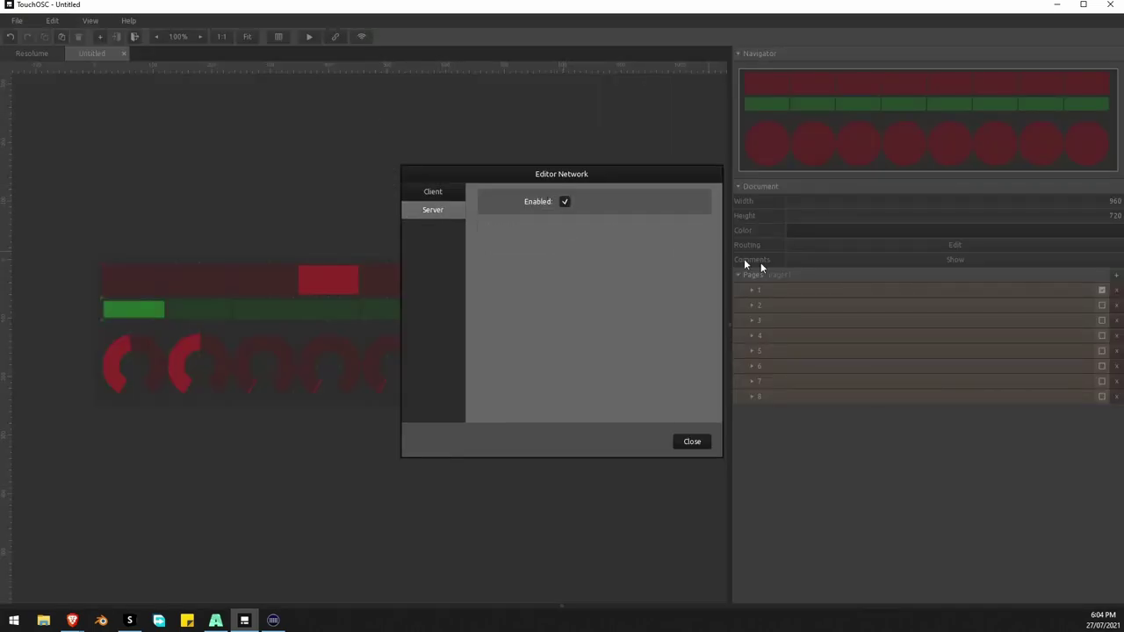
click(692, 441)
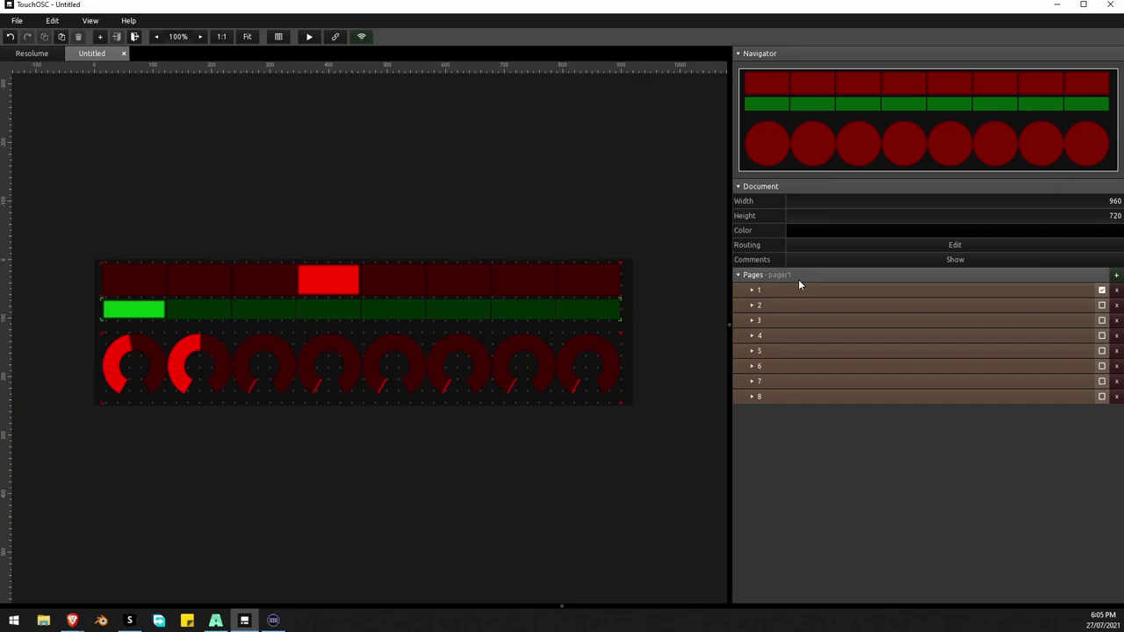
Exit the pager container so the whole layout, including the opacity faders, is open for editing
right_click(258, 188)
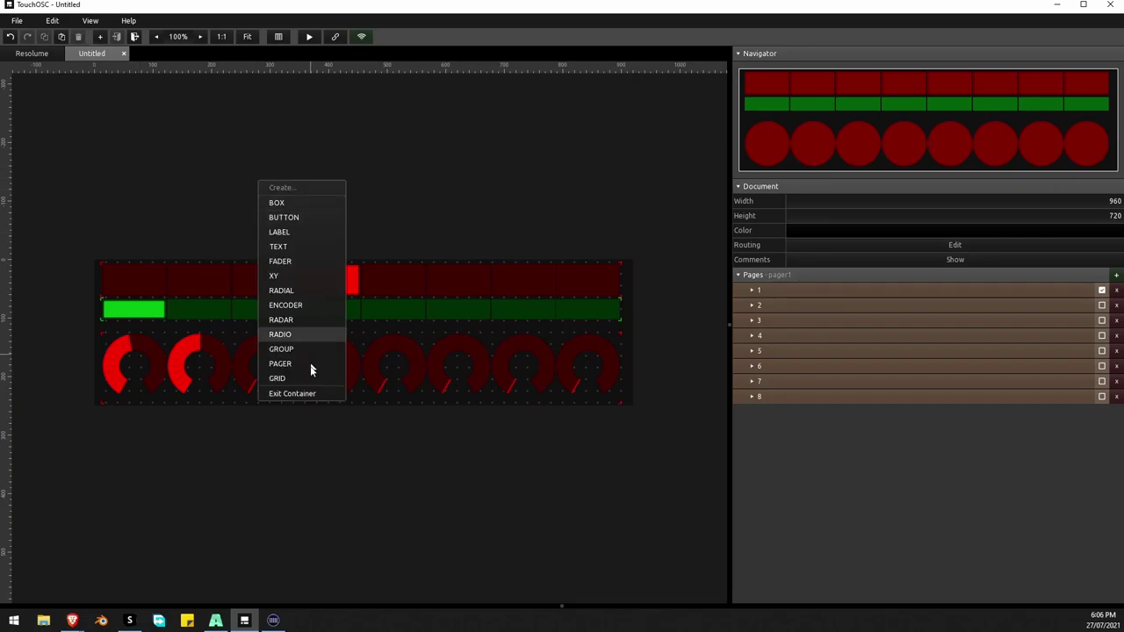
click(301, 394)
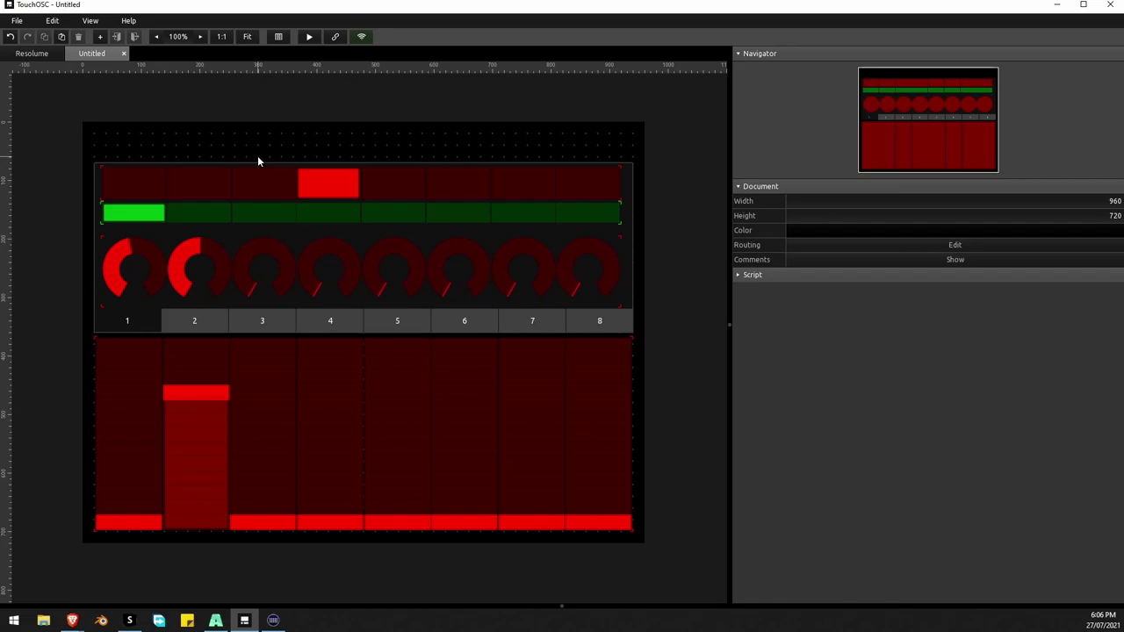